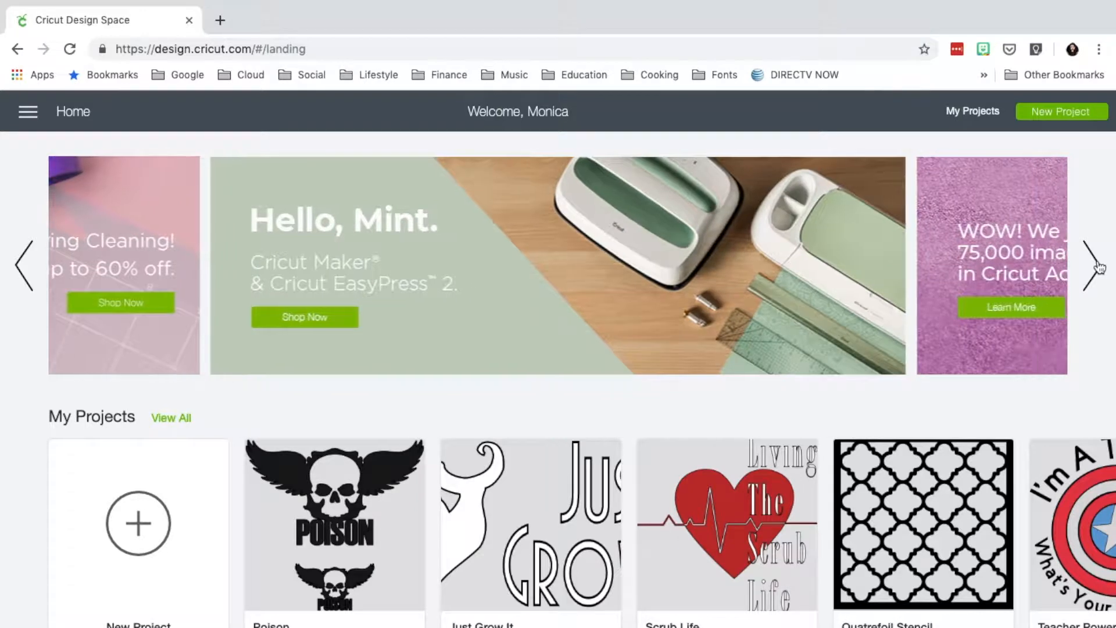
Step: Look through the home page's banners, My Projects, My Ready-to-Make Projects and further Top Video Tutorials
{"action": "left_click", "coordinate": [1092, 266]}
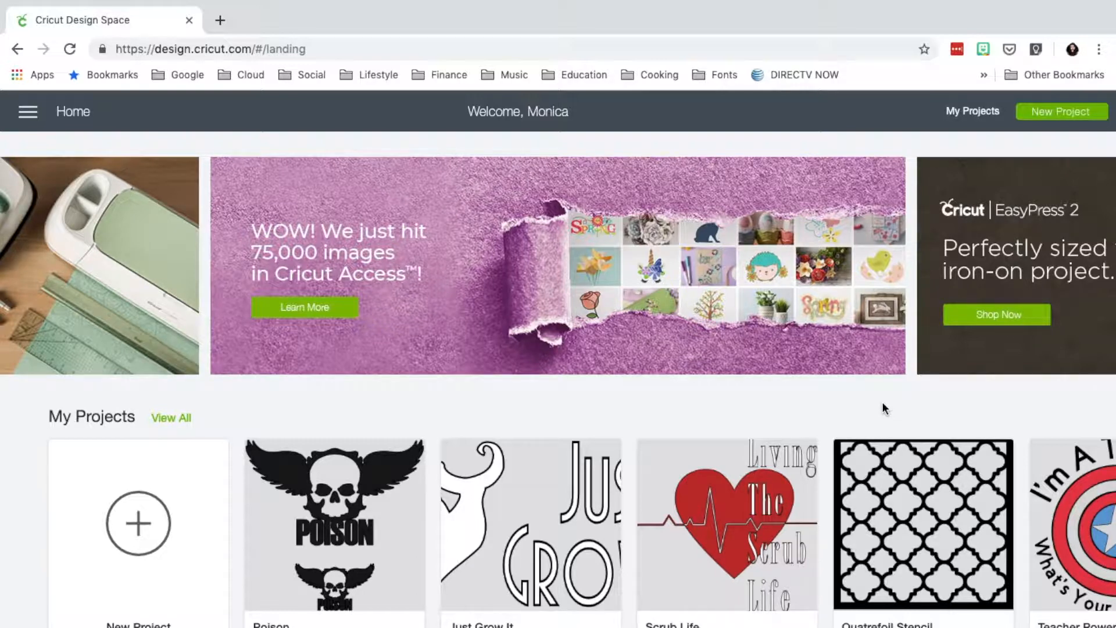
{"action": "scroll", "coordinate": [883, 403], "scroll_direction": "down", "scroll_amount": 4}
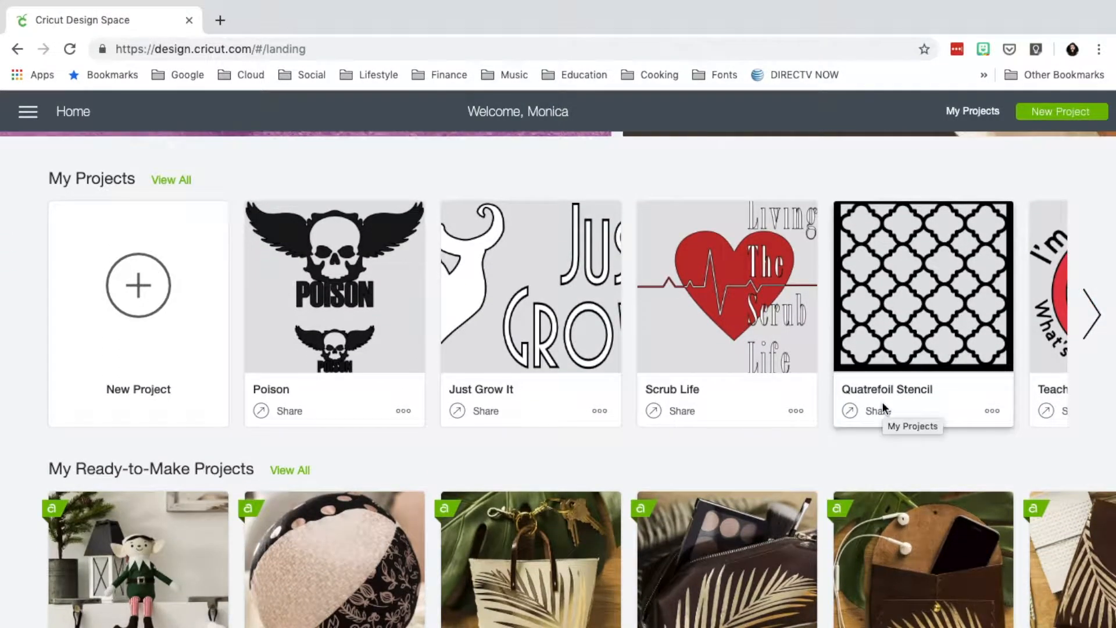
{"action": "scroll", "coordinate": [882, 402], "scroll_direction": "down", "scroll_amount": 2}
{"action": "scroll", "coordinate": [882, 407], "scroll_direction": "down", "scroll_amount": 2}
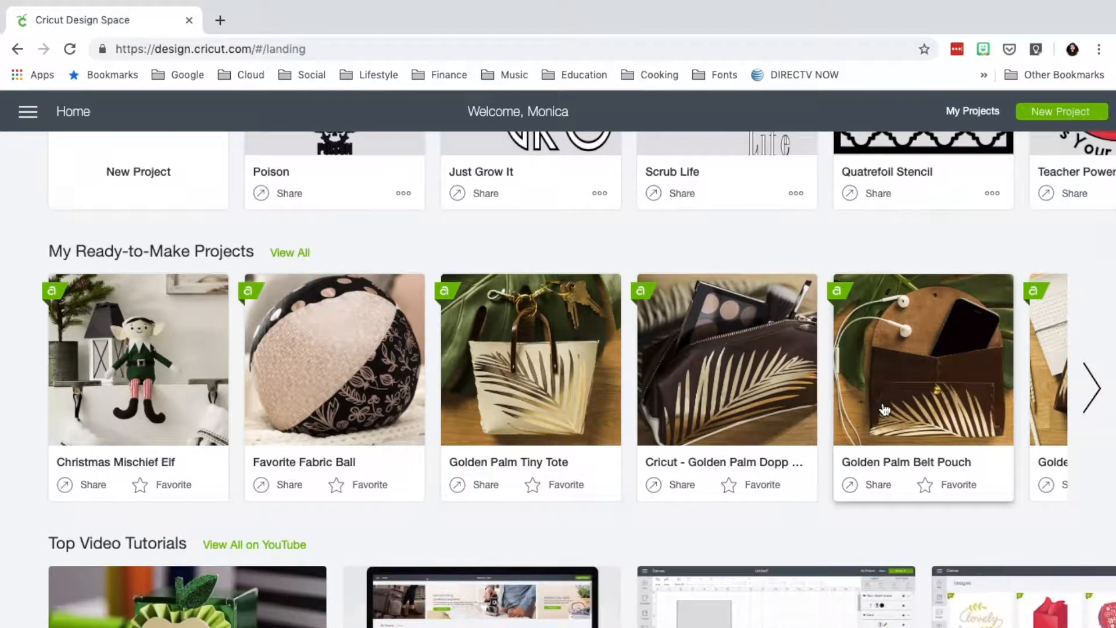
{"action": "scroll", "coordinate": [884, 409], "scroll_direction": "down", "scroll_amount": 3}
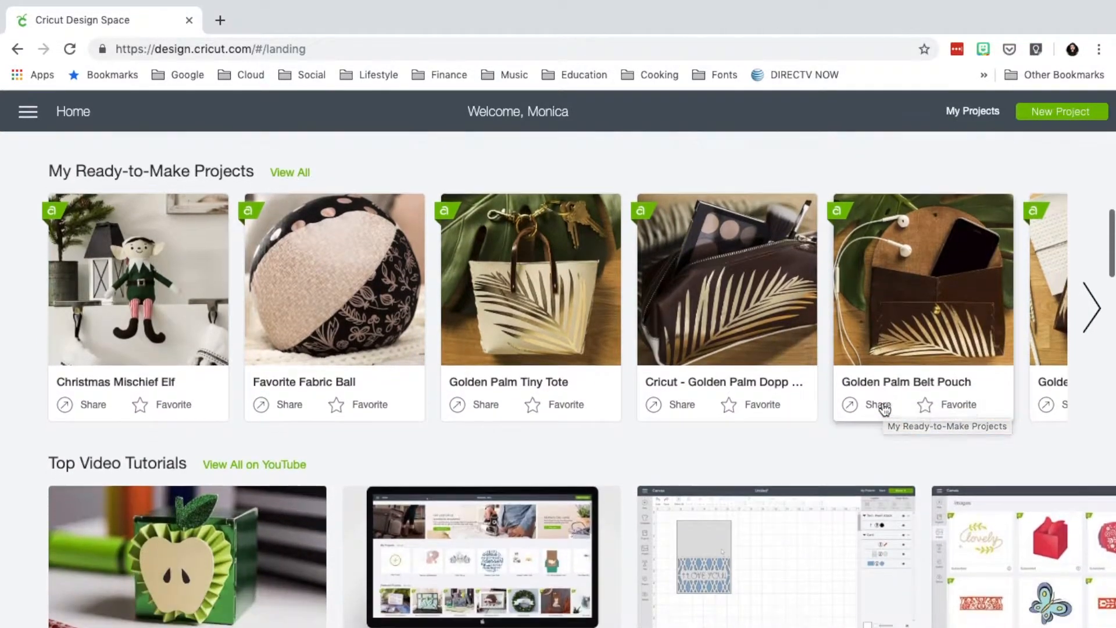
{"action": "scroll", "coordinate": [884, 409], "scroll_direction": "down", "scroll_amount": 1}
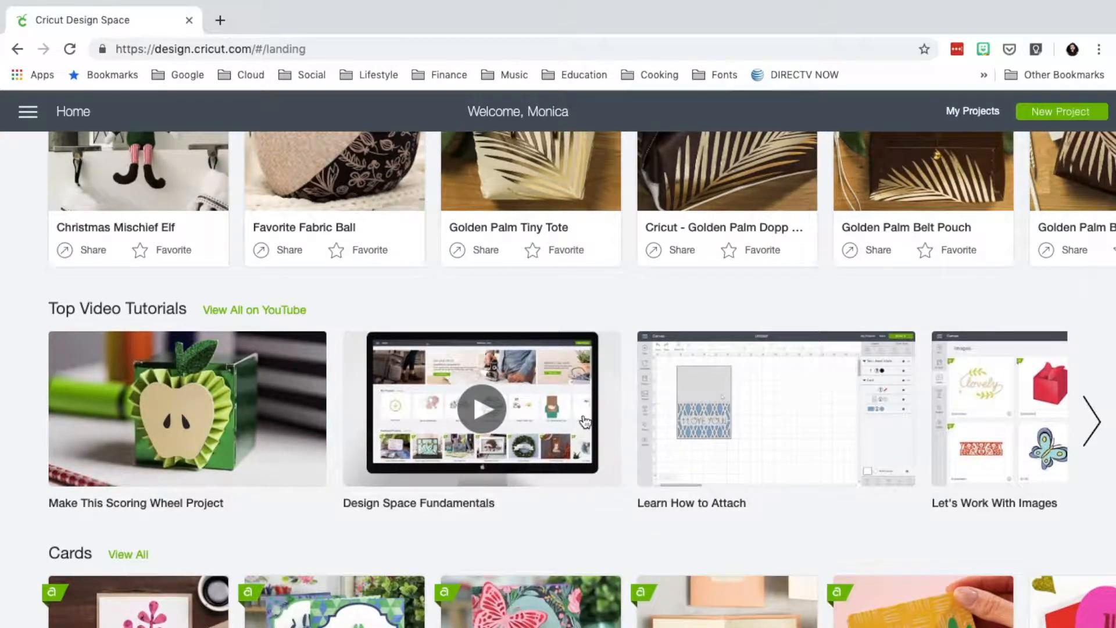
{"action": "left_click", "coordinate": [1098, 429]}
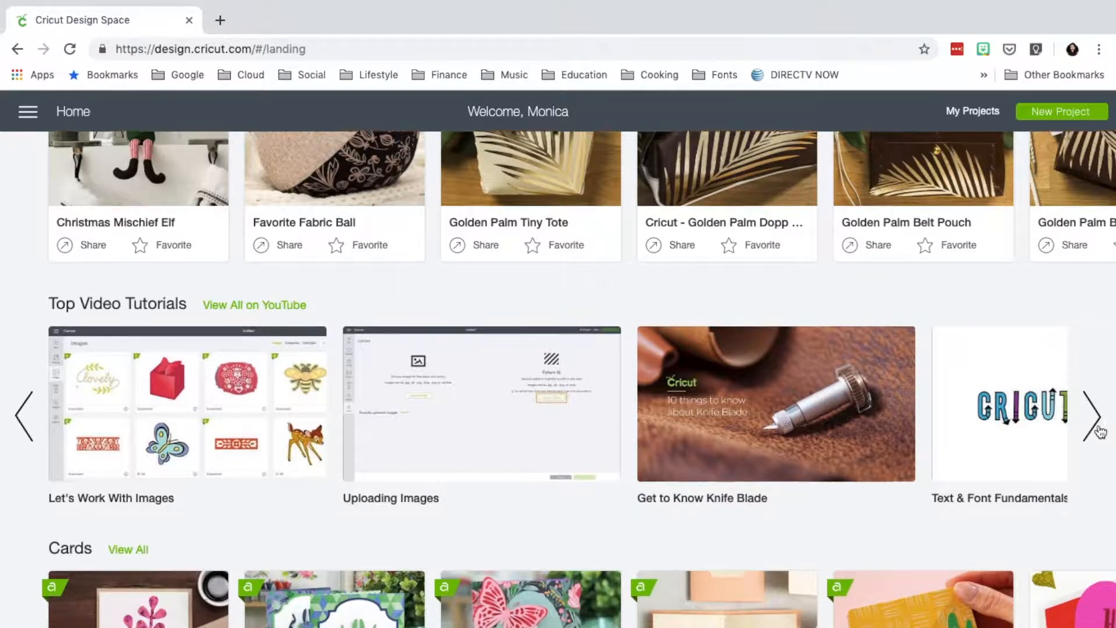
Step: Browse the home page's themed project categories, from Cards through to Cricut Community
{"action": "scroll", "coordinate": [1101, 432], "scroll_direction": "down", "scroll_amount": 5}
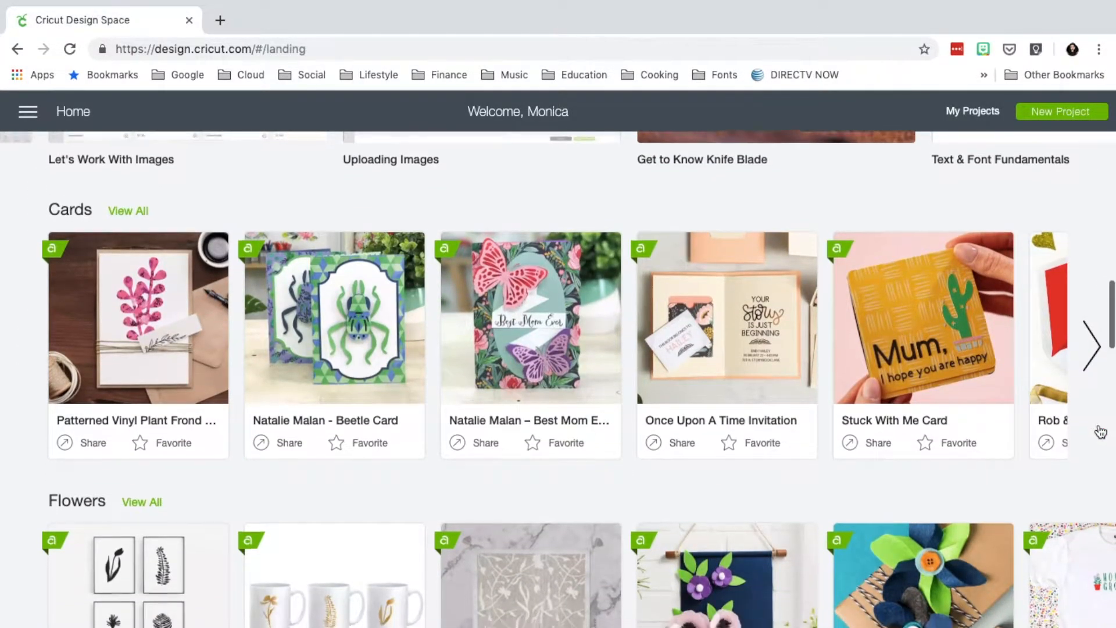
{"action": "scroll", "coordinate": [1101, 432], "scroll_direction": "down", "scroll_amount": 5}
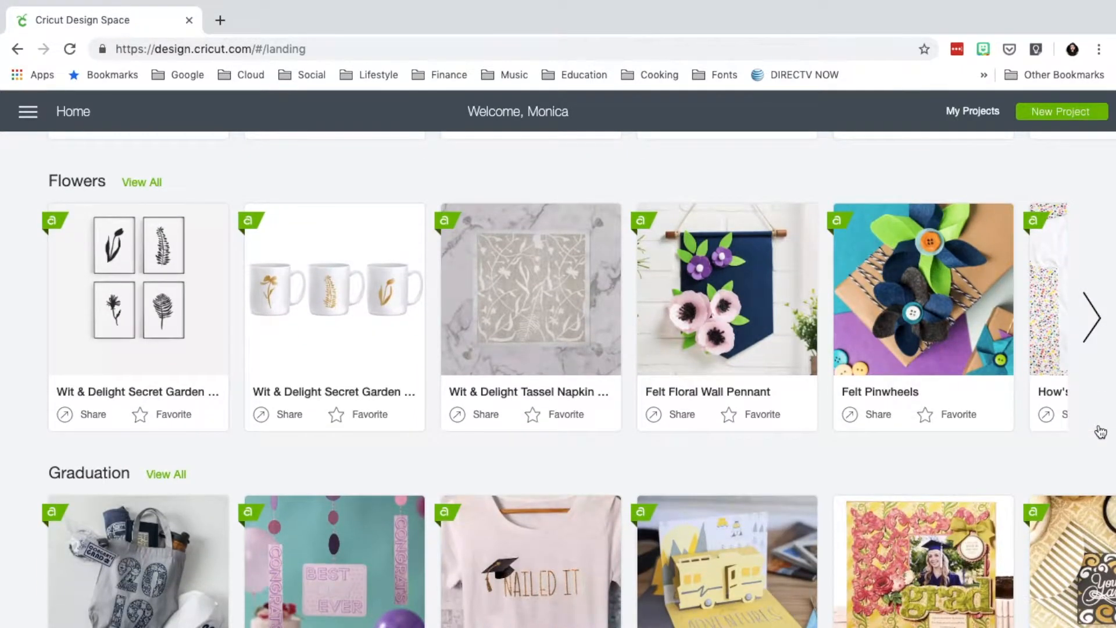
{"action": "scroll", "coordinate": [1100, 432], "scroll_direction": "down", "scroll_amount": 5}
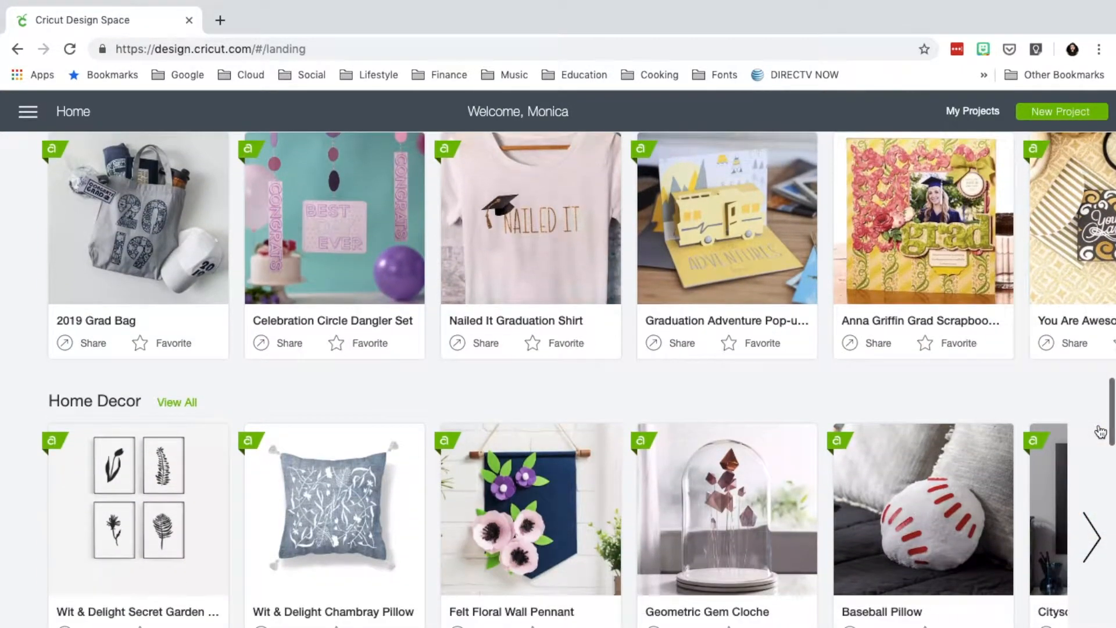
{"action": "scroll", "coordinate": [1101, 431], "scroll_direction": "down", "scroll_amount": 3}
{"action": "scroll", "coordinate": [1101, 431], "scroll_direction": "down", "scroll_amount": 9}
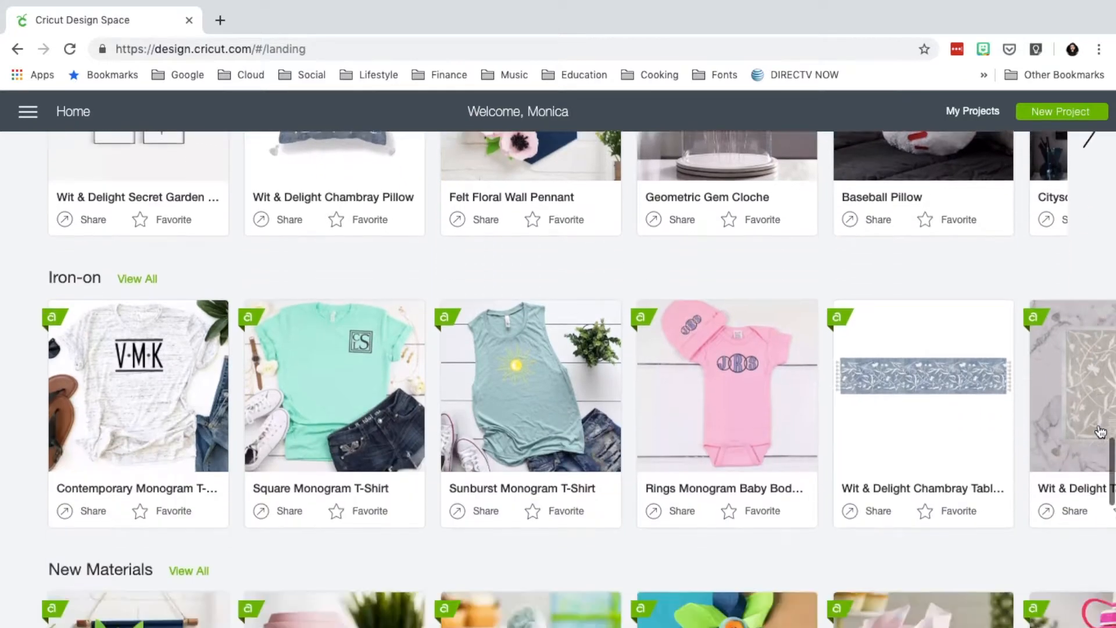
{"action": "scroll", "coordinate": [1100, 432], "scroll_direction": "down", "scroll_amount": 6}
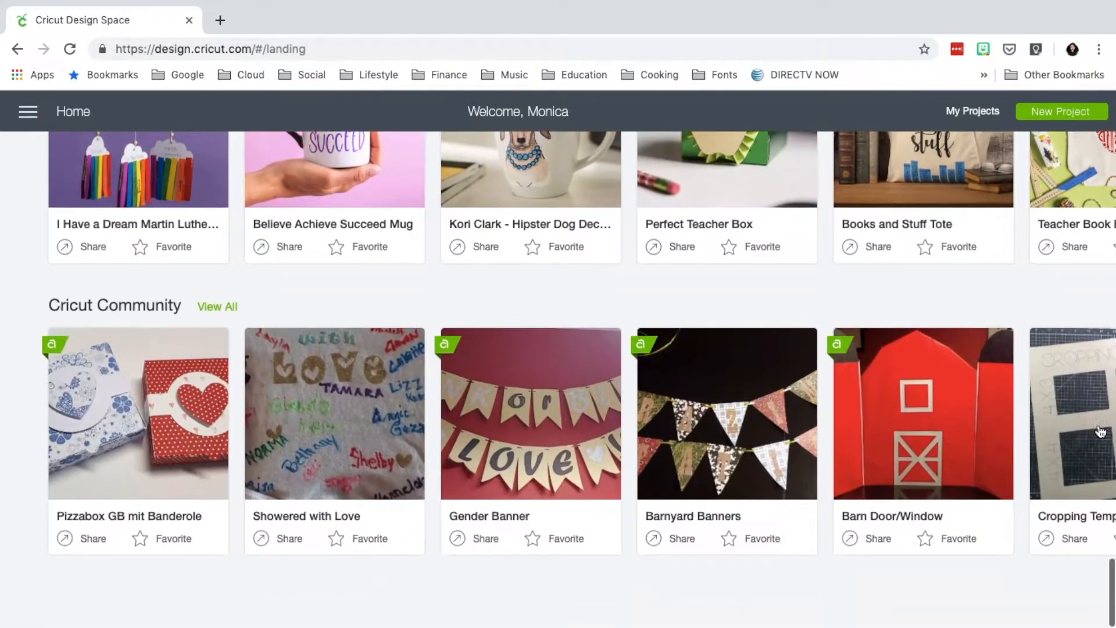
{"action": "mouse_move", "coordinate": [1101, 432]}
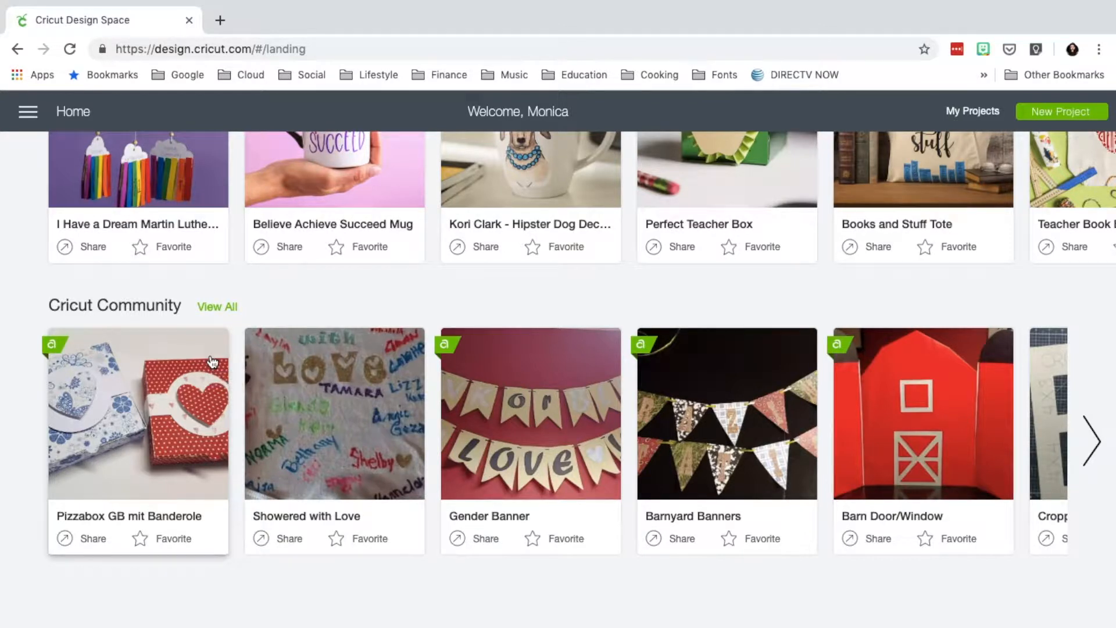
Step: Open the complete Cricut Community project list and look through the shared projects
{"action": "left_click", "coordinate": [217, 308]}
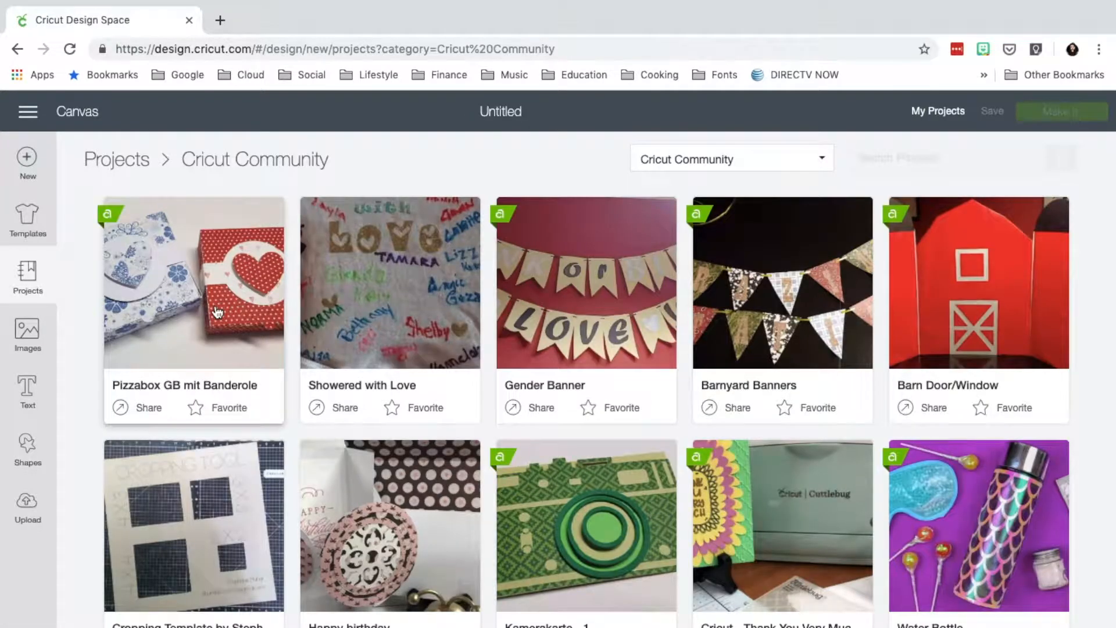
{"action": "scroll", "coordinate": [217, 312], "scroll_direction": "down", "scroll_amount": 7}
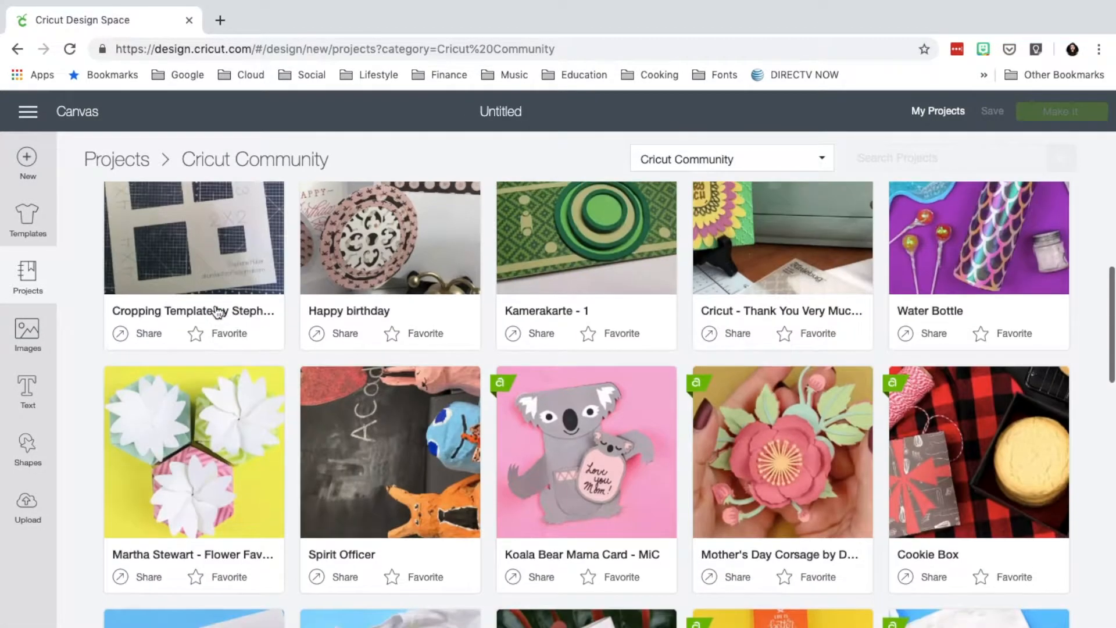
{"action": "scroll", "coordinate": [216, 312], "scroll_direction": "down", "scroll_amount": 7}
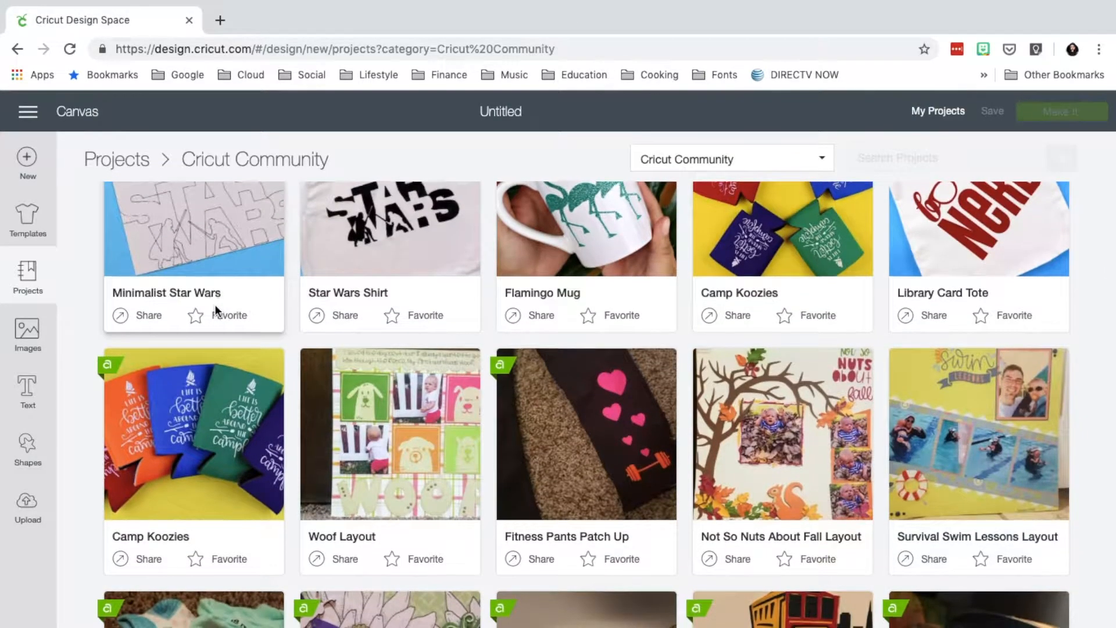
{"action": "scroll", "coordinate": [215, 309], "scroll_direction": "down", "scroll_amount": 7}
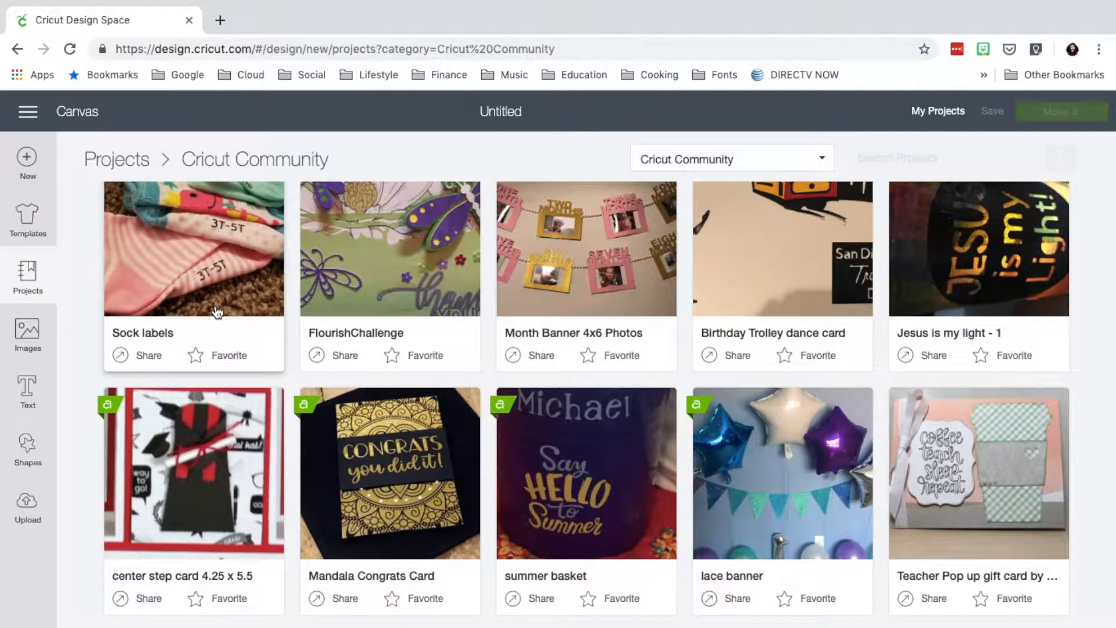
{"action": "scroll", "coordinate": [547, 361], "scroll_direction": "down", "scroll_amount": 12}
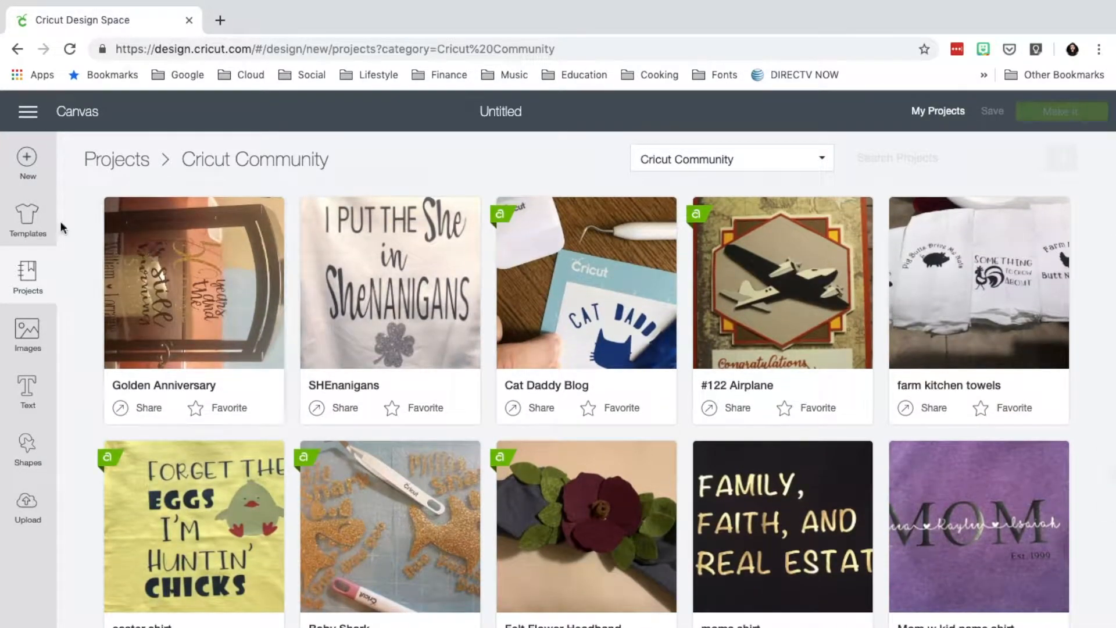
Step: Return to the home page and open a new blank project canvas from the My Projects section
{"action": "left_click", "coordinate": [29, 113]}
{"action": "left_click", "coordinate": [32, 177]}
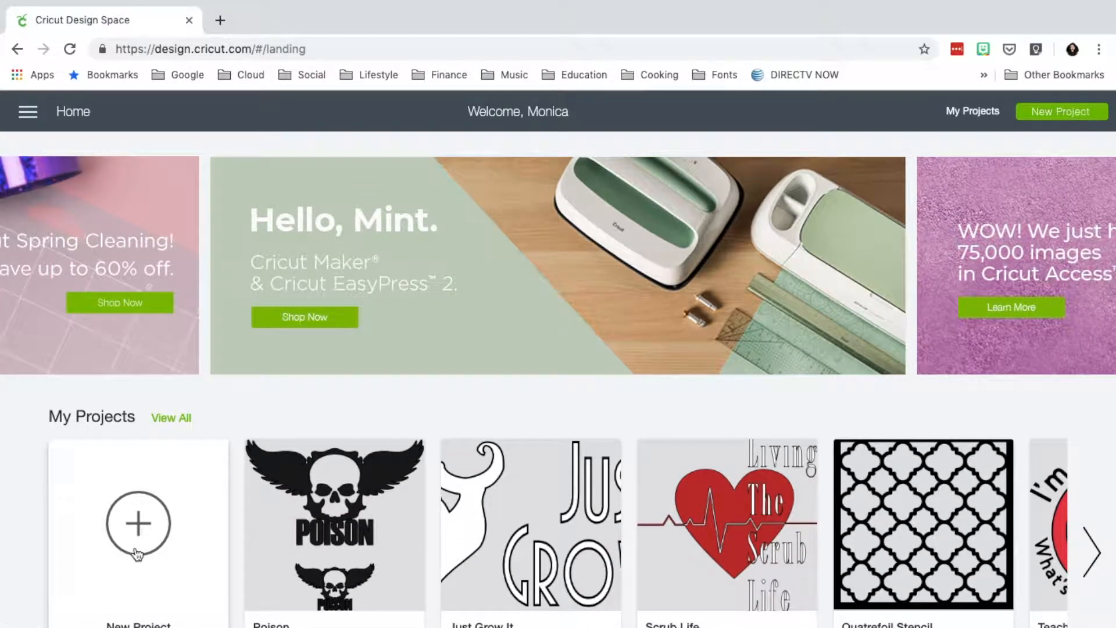
{"action": "scroll", "coordinate": [144, 523], "scroll_direction": "down", "scroll_amount": 2}
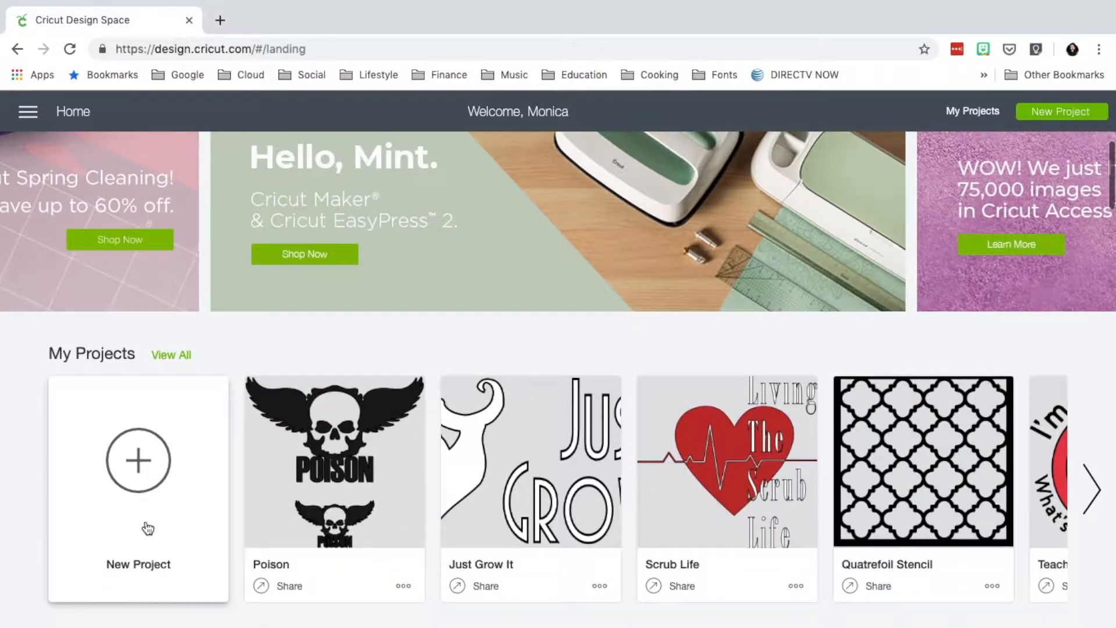
{"action": "left_click", "coordinate": [141, 484]}
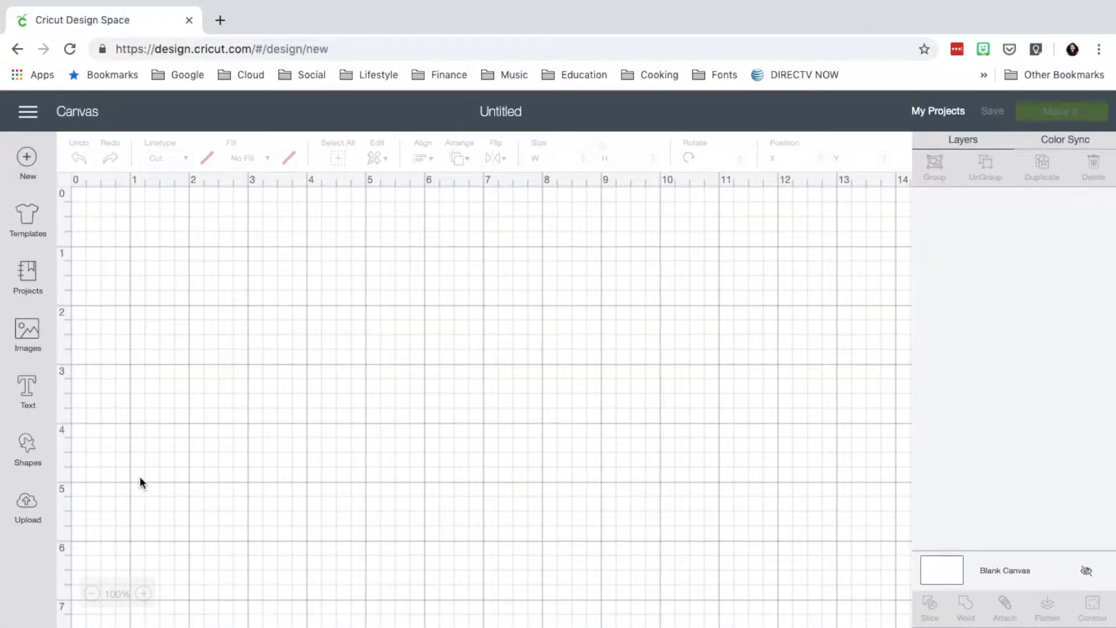
Step: Go back to the home page, open the complete My Projects list and look through the saved projects
{"action": "left_click", "coordinate": [26, 113]}
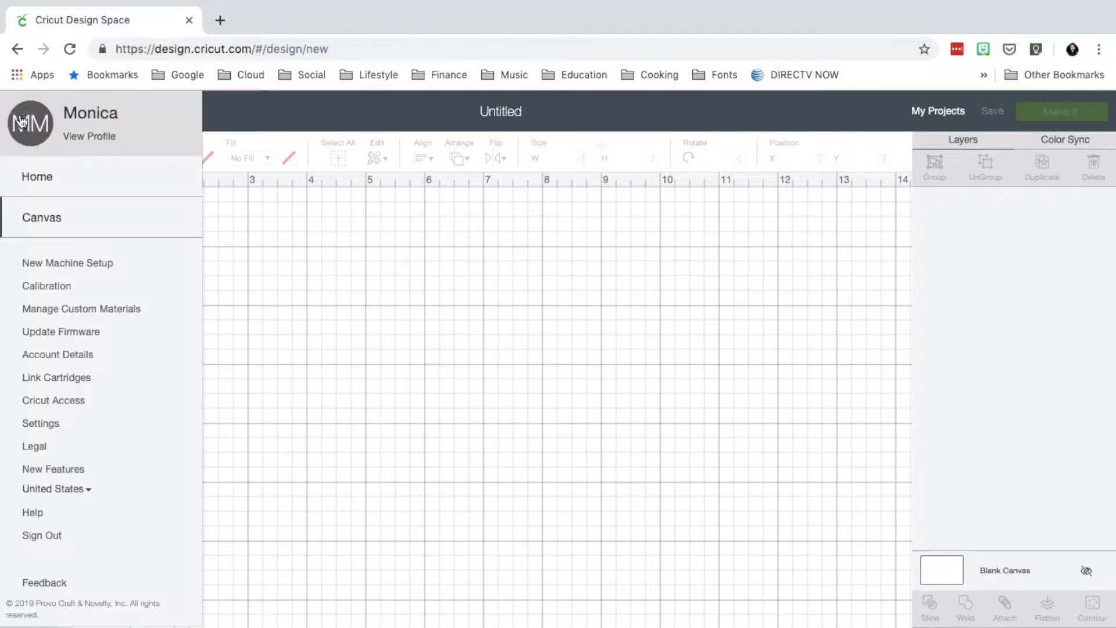
{"action": "left_click", "coordinate": [38, 175]}
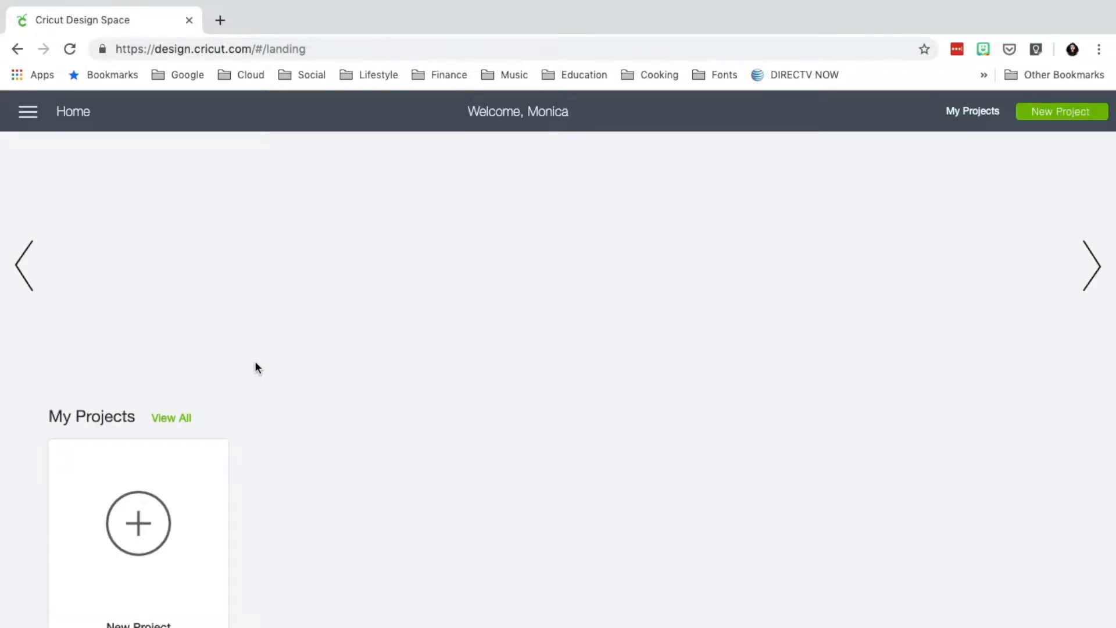
{"action": "scroll", "coordinate": [257, 369], "scroll_direction": "down", "scroll_amount": 1}
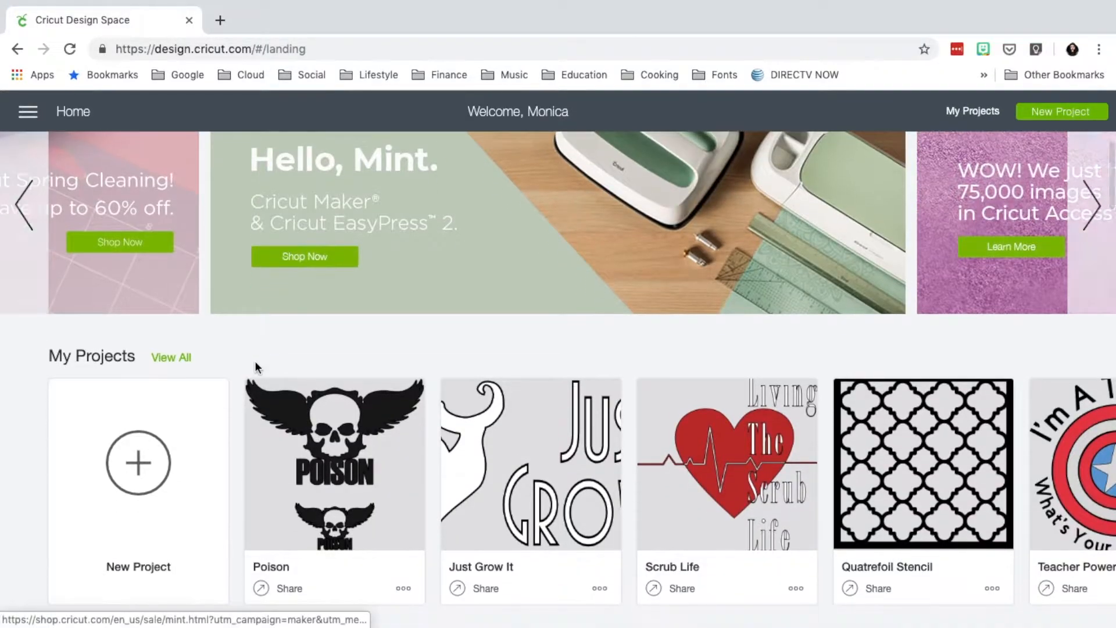
{"action": "left_click", "coordinate": [181, 360]}
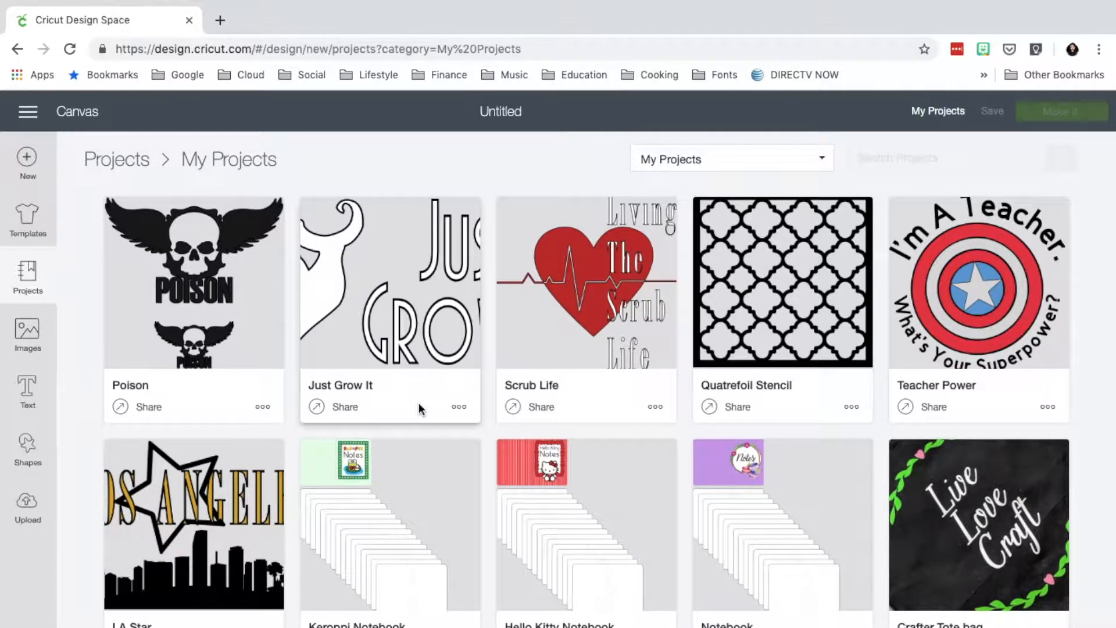
{"action": "scroll", "coordinate": [419, 408], "scroll_direction": "down", "scroll_amount": 8}
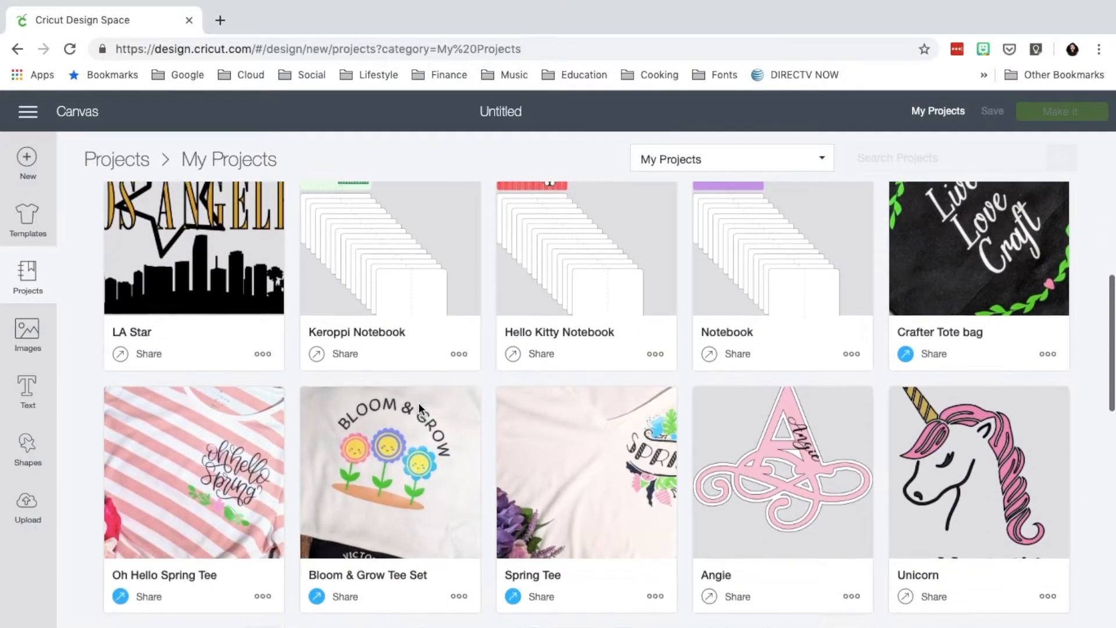
{"action": "scroll", "coordinate": [421, 410], "scroll_direction": "down", "scroll_amount": 8}
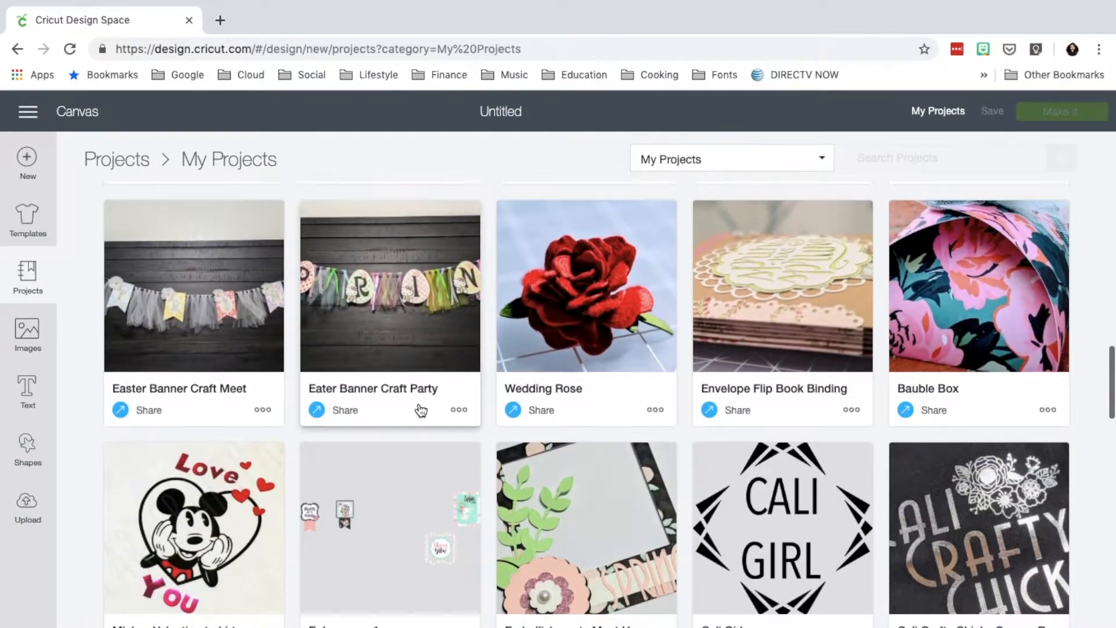
{"action": "scroll", "coordinate": [421, 410], "scroll_direction": "up", "scroll_amount": 3}
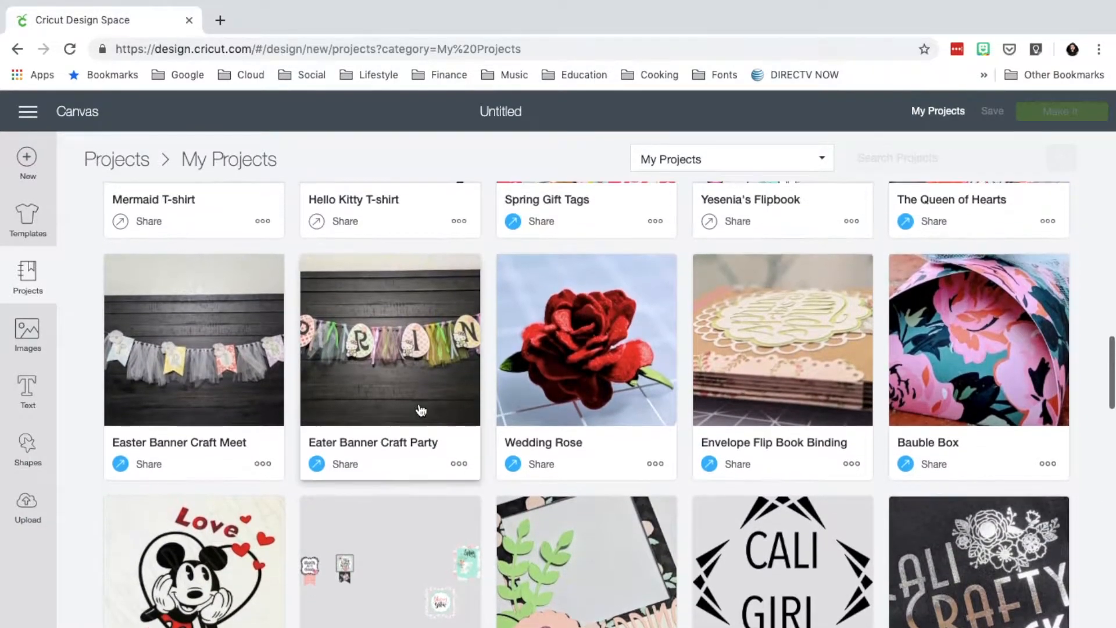
{"action": "scroll", "coordinate": [421, 411], "scroll_direction": "up", "scroll_amount": 12}
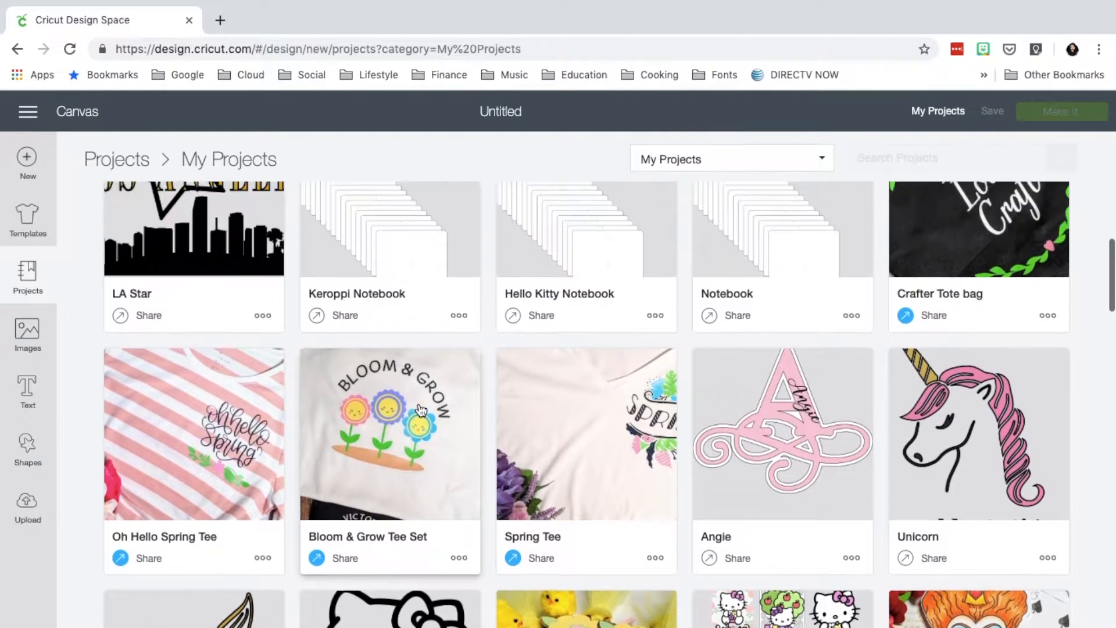
{"action": "scroll", "coordinate": [421, 410], "scroll_direction": "up", "scroll_amount": 3}
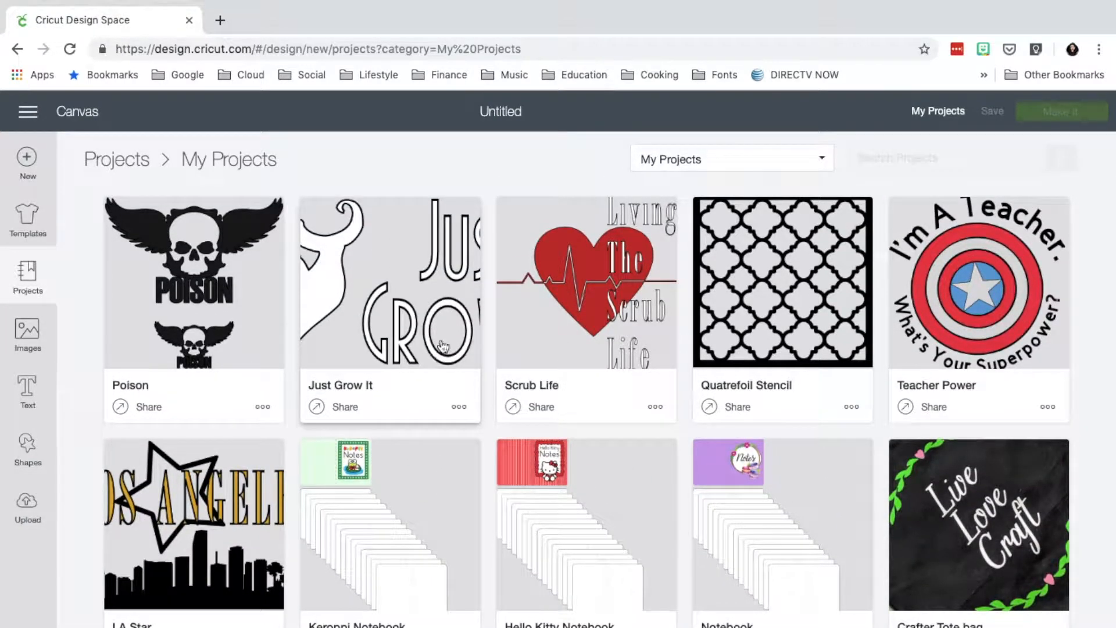
Step: Open the Just Grow It project's details for editing and go to its photo settings
{"action": "left_click", "coordinate": [463, 408]}
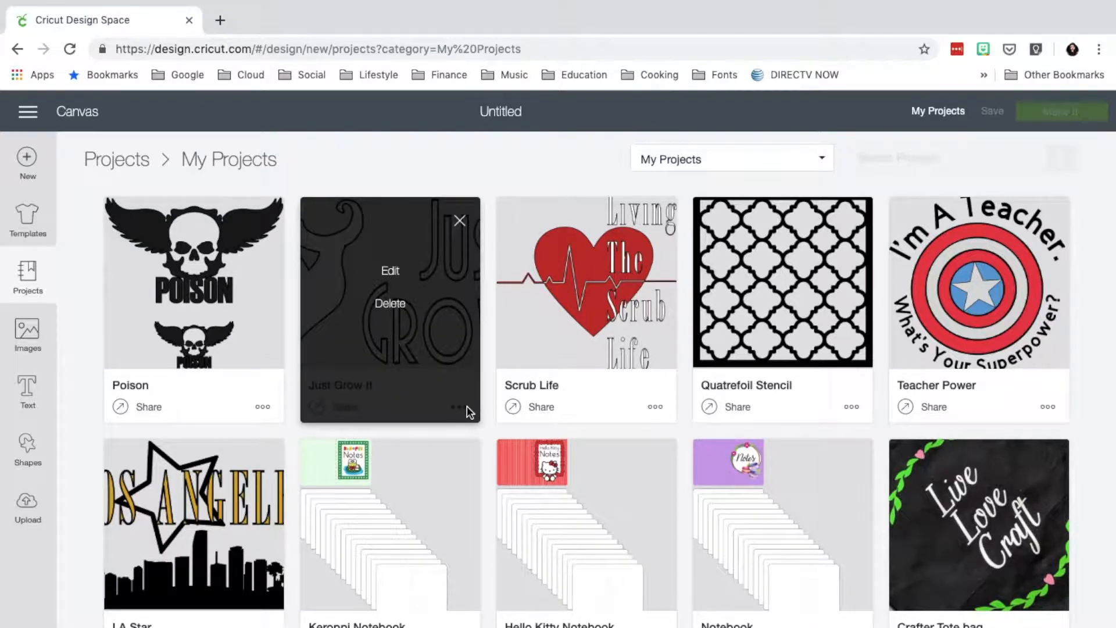
{"action": "left_click", "coordinate": [397, 271]}
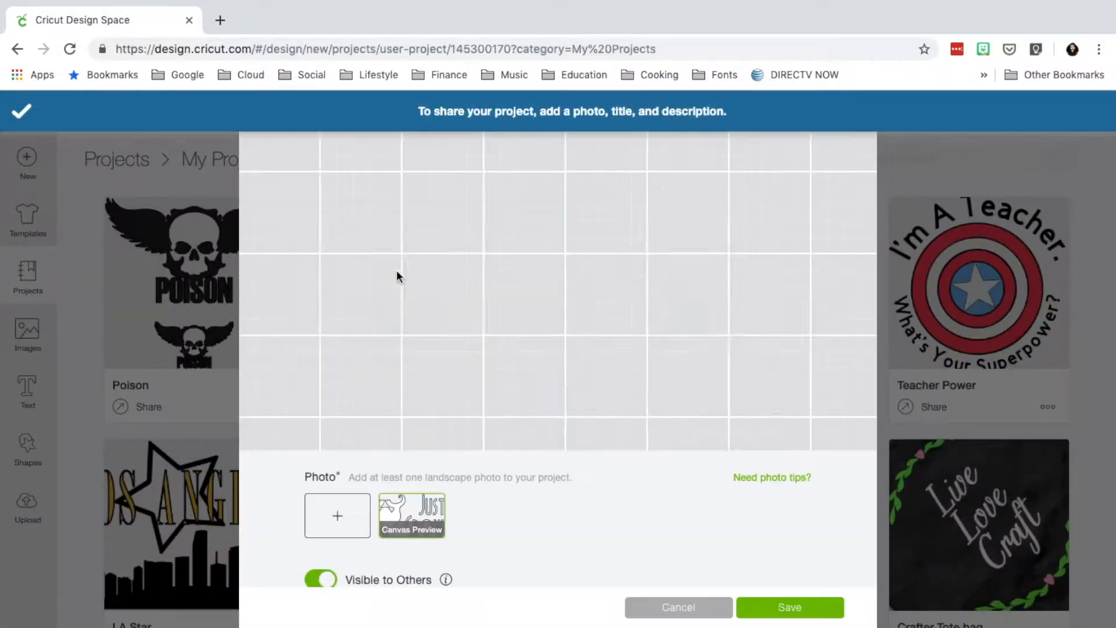
{"action": "scroll", "coordinate": [397, 270], "scroll_direction": "down", "scroll_amount": 3}
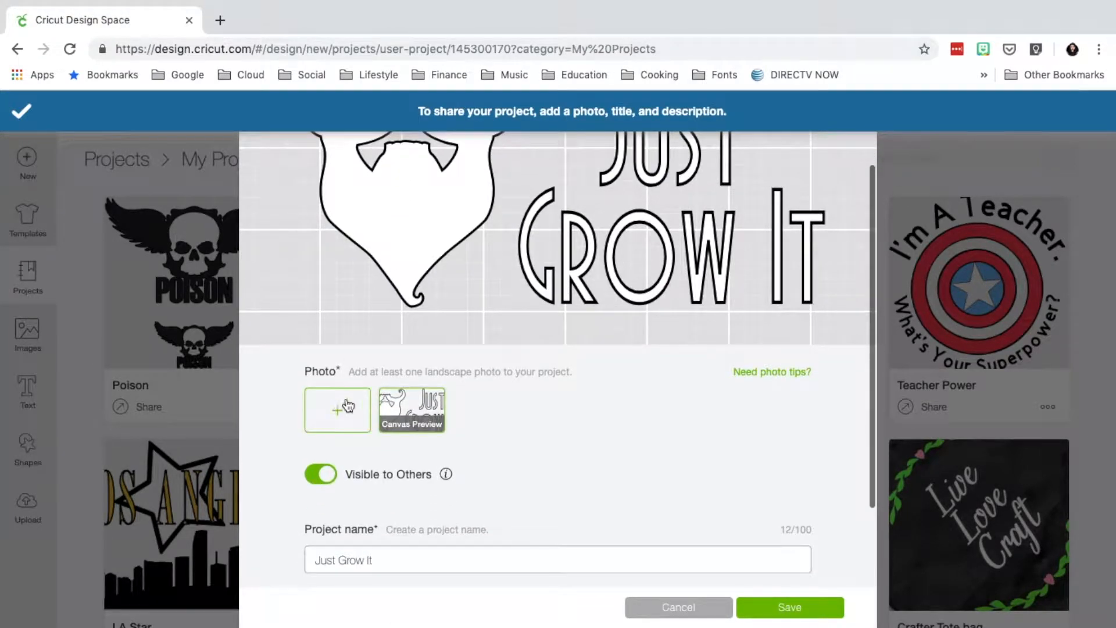
Step: View the file picker for adding a project photo, cancel it, and examine the visibility, name and description fields
{"action": "left_click", "coordinate": [338, 413]}
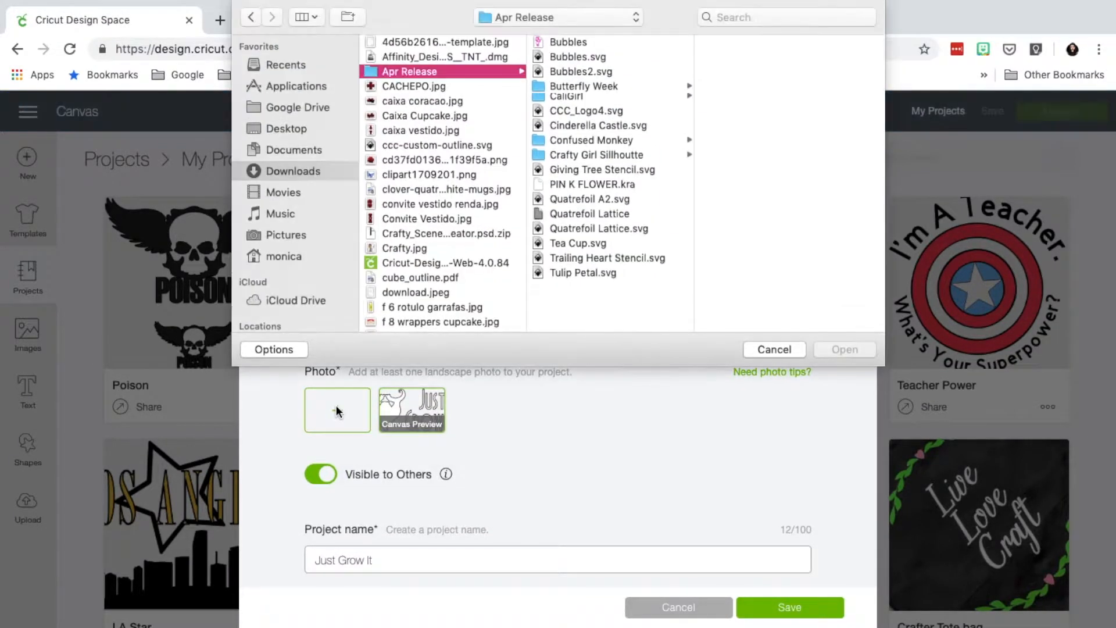
{"action": "left_click", "coordinate": [768, 349]}
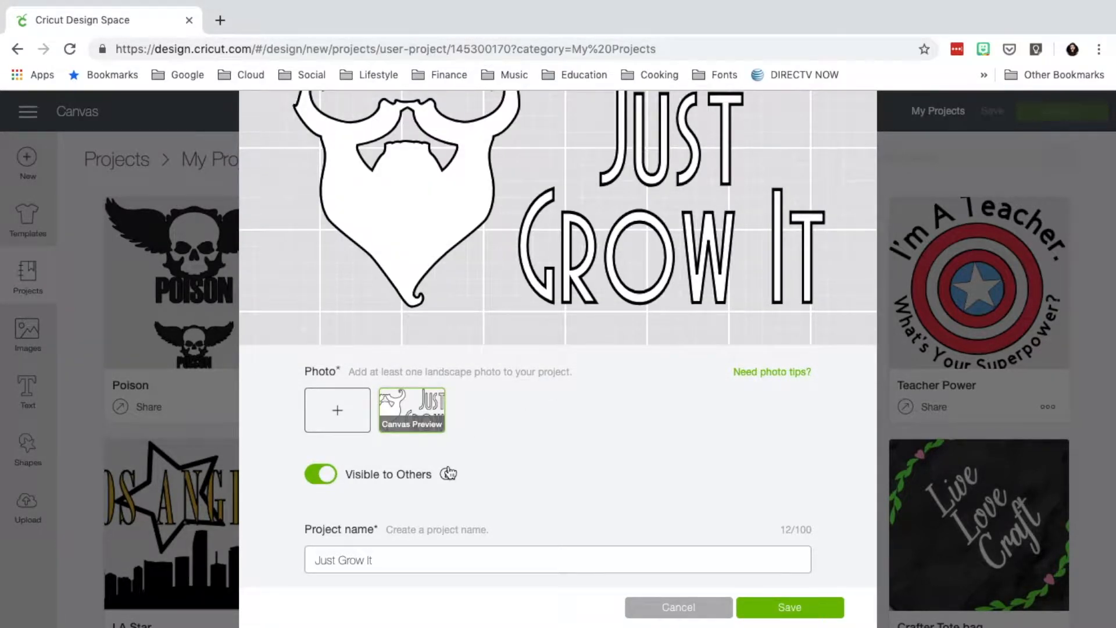
{"action": "scroll", "coordinate": [572, 509], "scroll_direction": "down", "scroll_amount": 3}
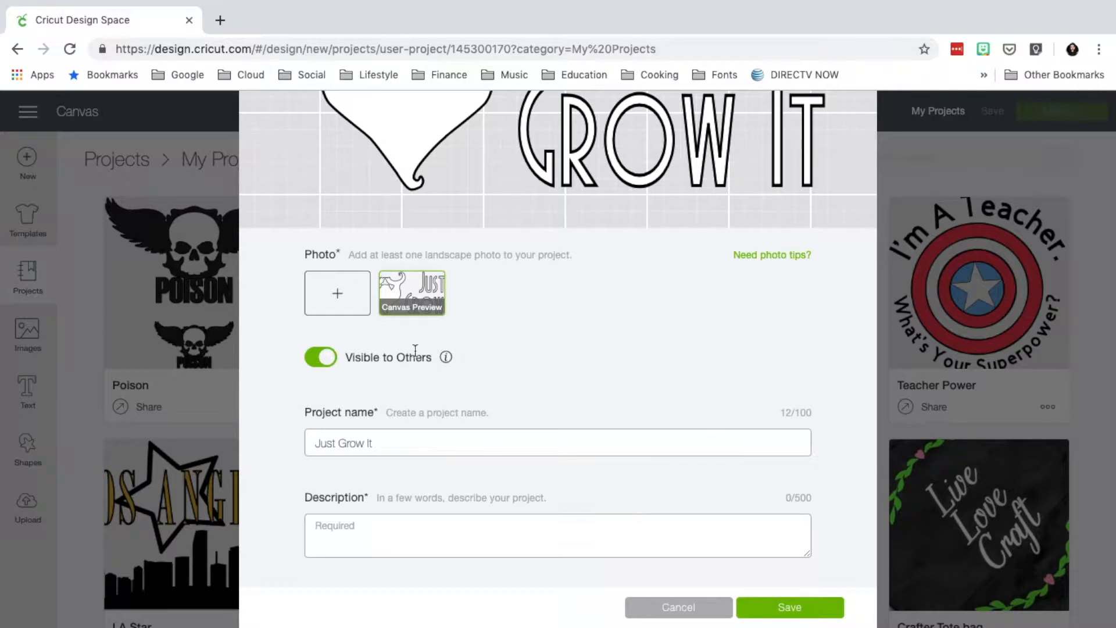
Step: Try the Visible to Others setting off and back on, and cancel editing the Just Grow It project
{"action": "left_click", "coordinate": [319, 362]}
{"action": "left_click", "coordinate": [319, 362]}
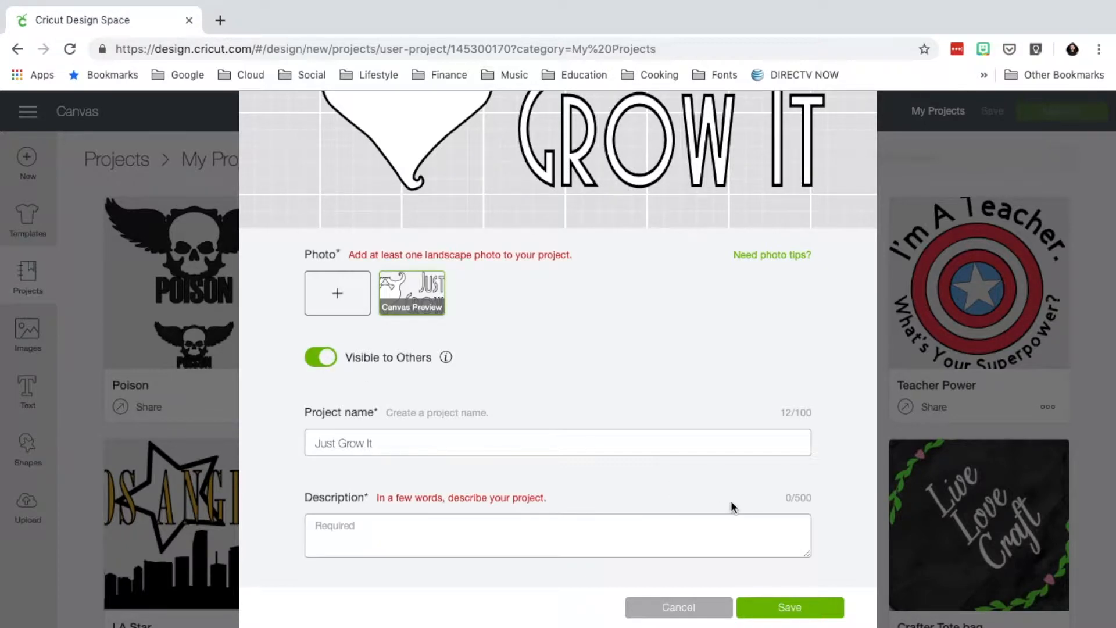
{"action": "left_click", "coordinate": [681, 608]}
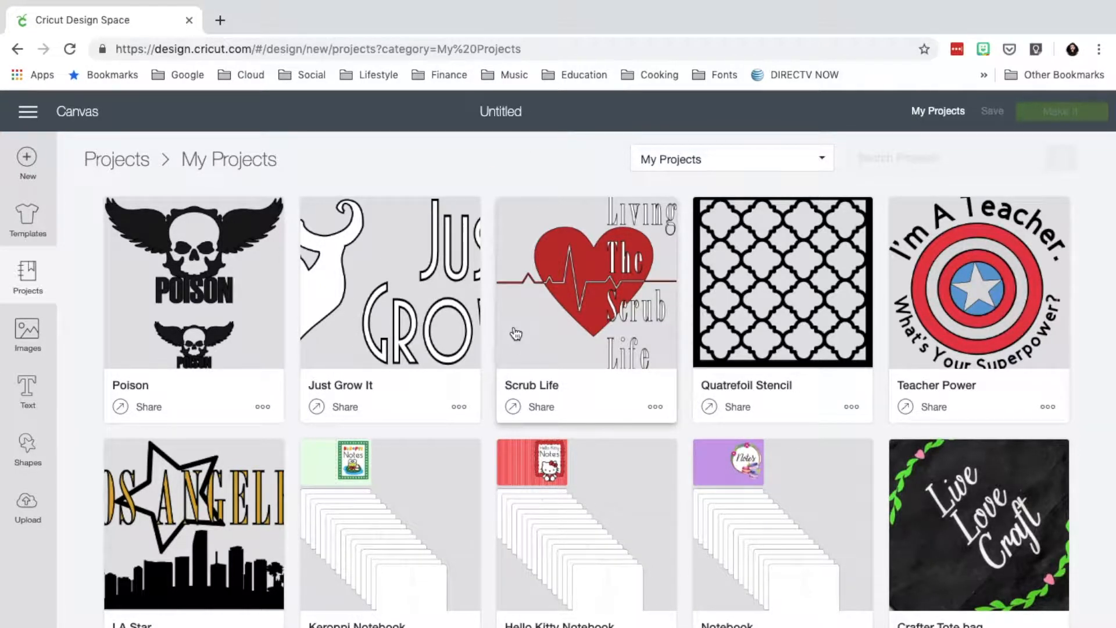
Step: View the account's profile page and look through the projects shared on it
{"action": "left_click", "coordinate": [27, 111]}
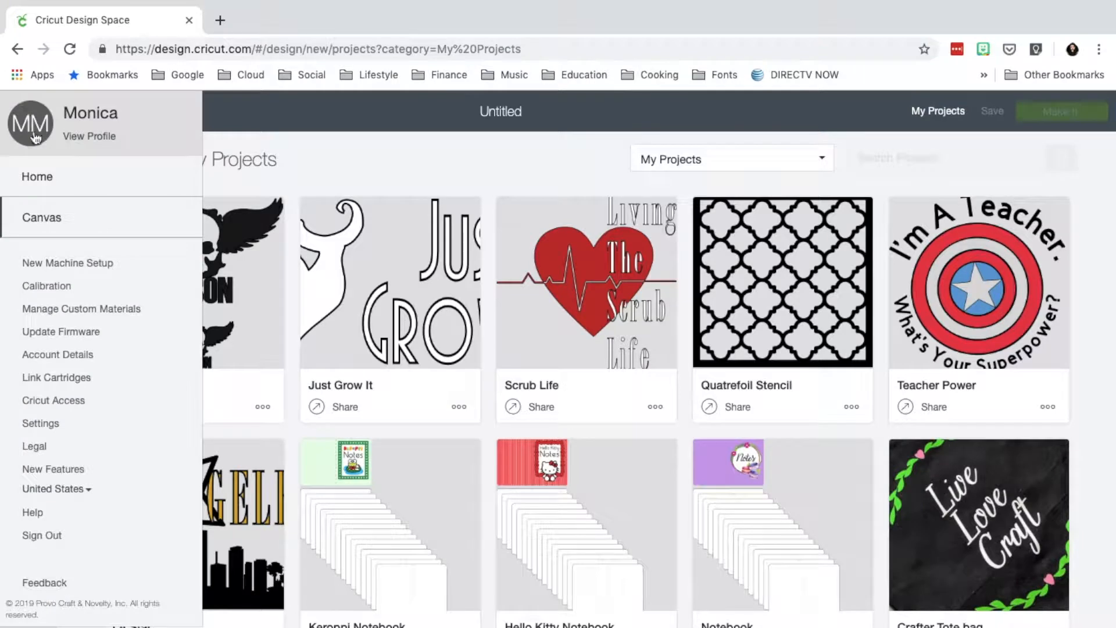
{"action": "left_click", "coordinate": [81, 138]}
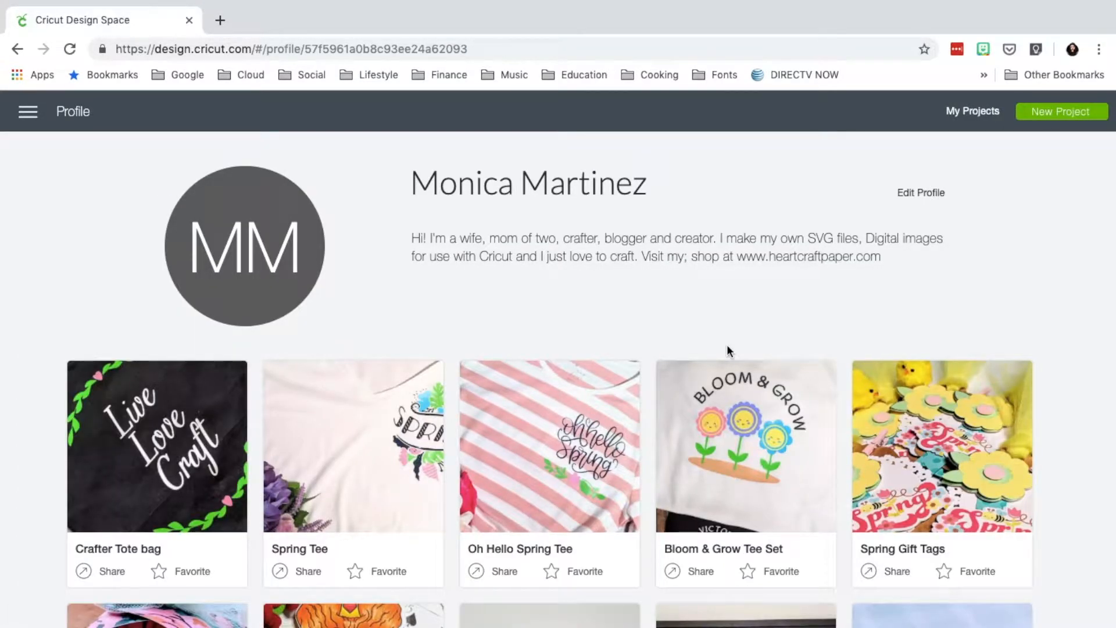
{"action": "scroll", "coordinate": [729, 351], "scroll_direction": "down", "scroll_amount": 5}
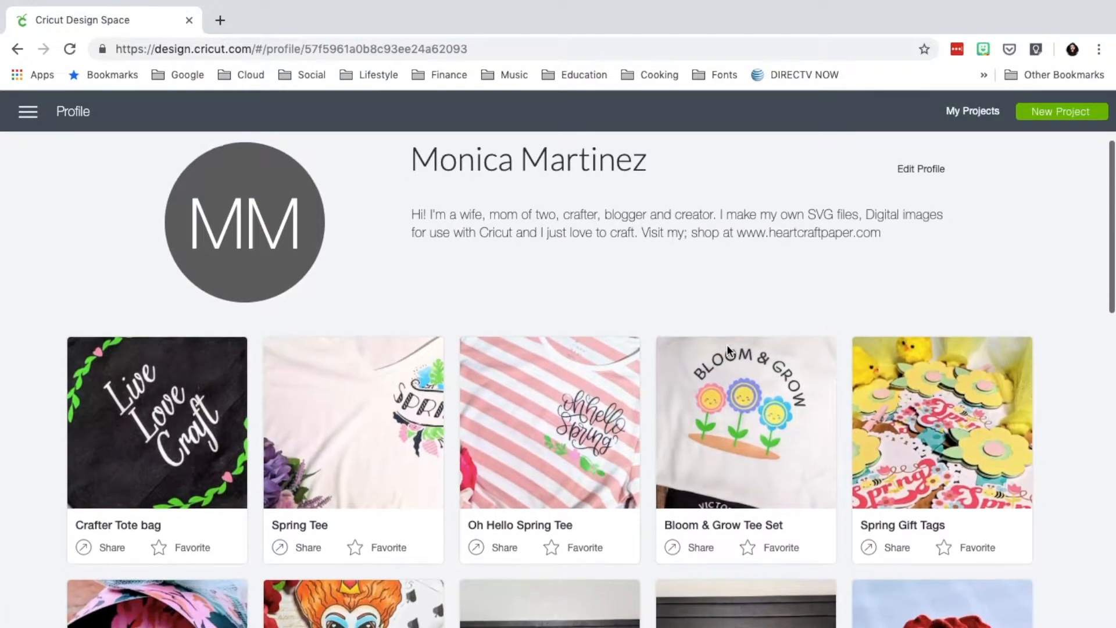
{"action": "scroll", "coordinate": [728, 351], "scroll_direction": "down", "scroll_amount": 8}
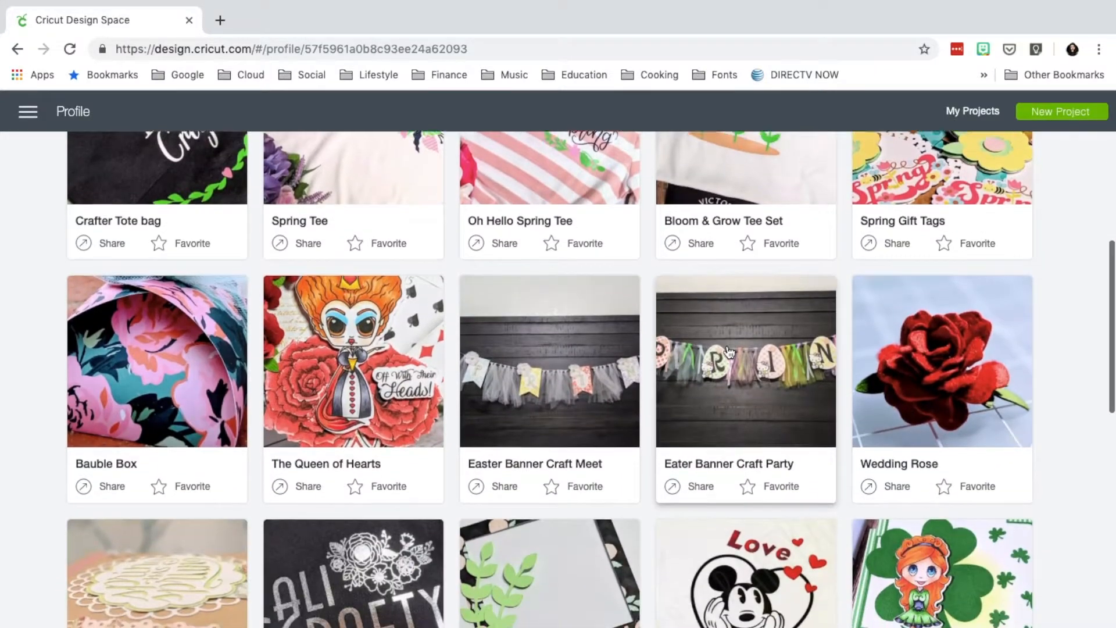
{"action": "scroll", "coordinate": [729, 352], "scroll_direction": "down", "scroll_amount": 10}
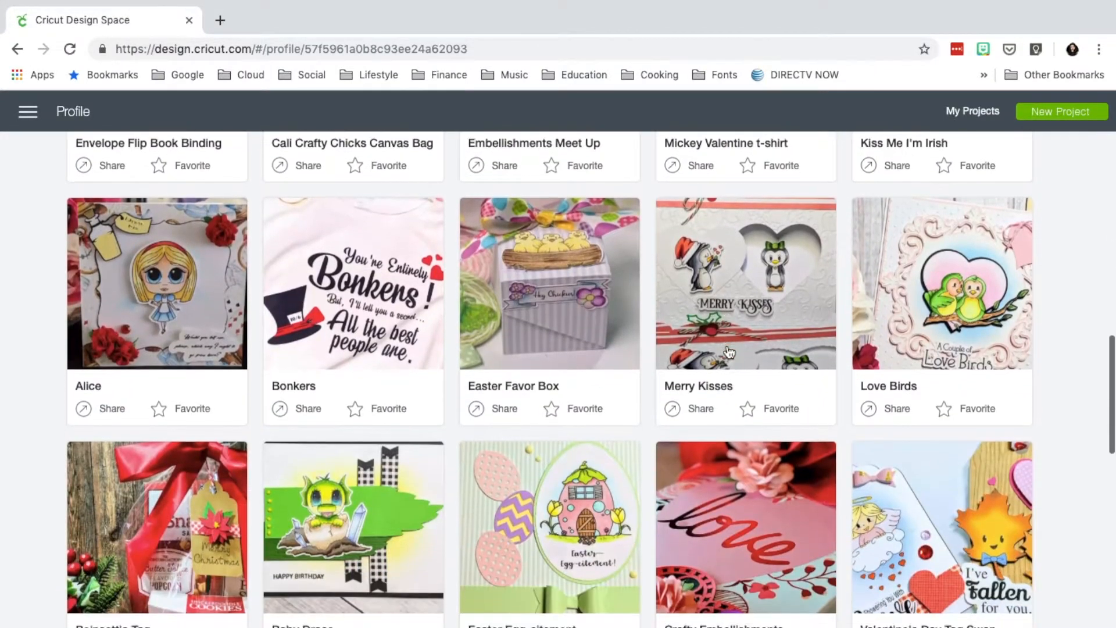
{"action": "scroll", "coordinate": [727, 344], "scroll_direction": "down", "scroll_amount": 5}
{"action": "scroll", "coordinate": [727, 344], "scroll_direction": "up", "scroll_amount": 20}
{"action": "scroll", "coordinate": [726, 344], "scroll_direction": "up", "scroll_amount": 6}
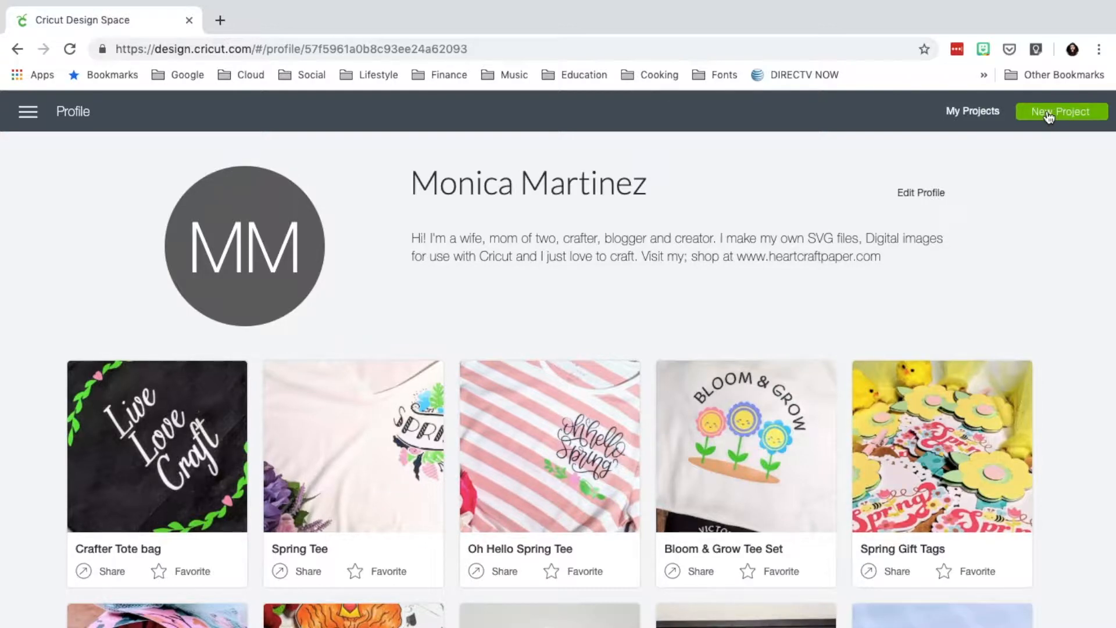
Step: Return to the home page, view the available machine calibration options and close them without starting a calibration
{"action": "left_click", "coordinate": [29, 111]}
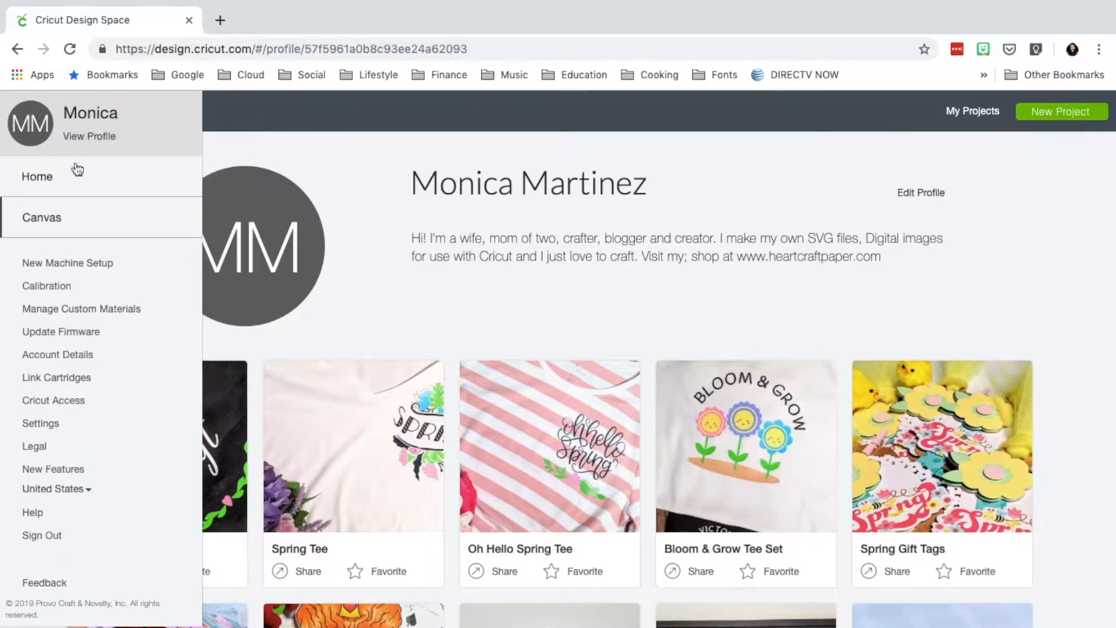
{"action": "left_click", "coordinate": [26, 179]}
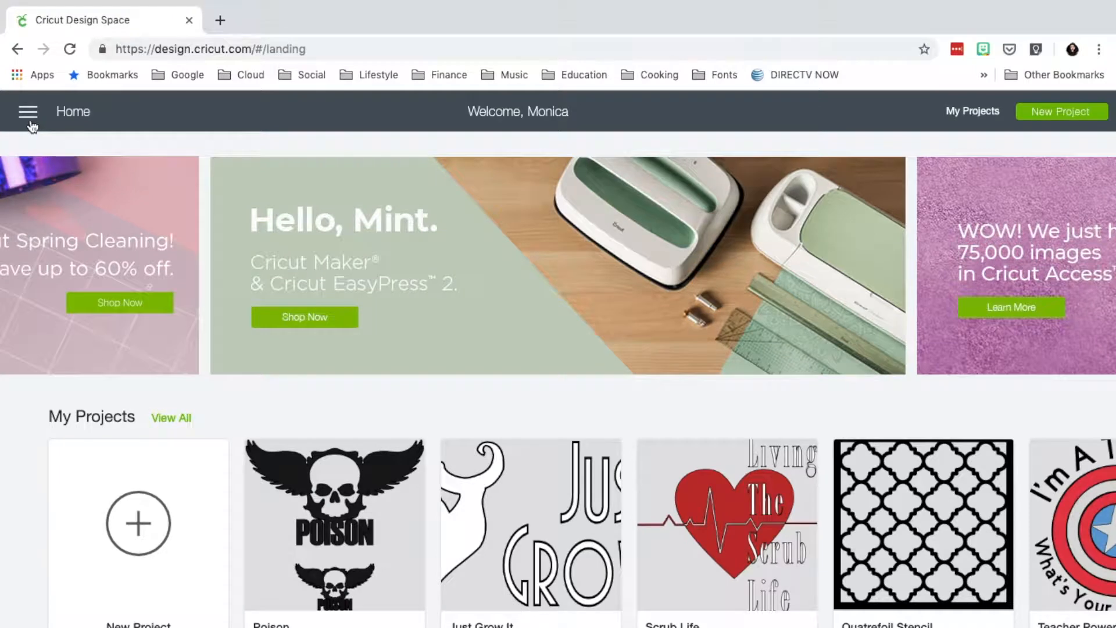
{"action": "left_click", "coordinate": [29, 114]}
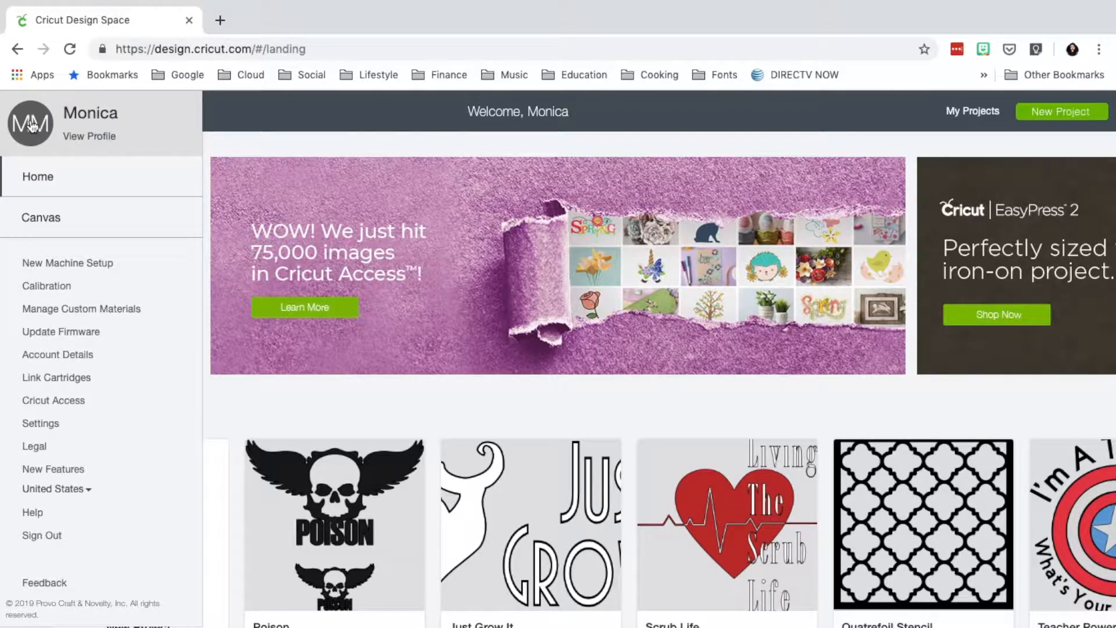
{"action": "left_click", "coordinate": [47, 286]}
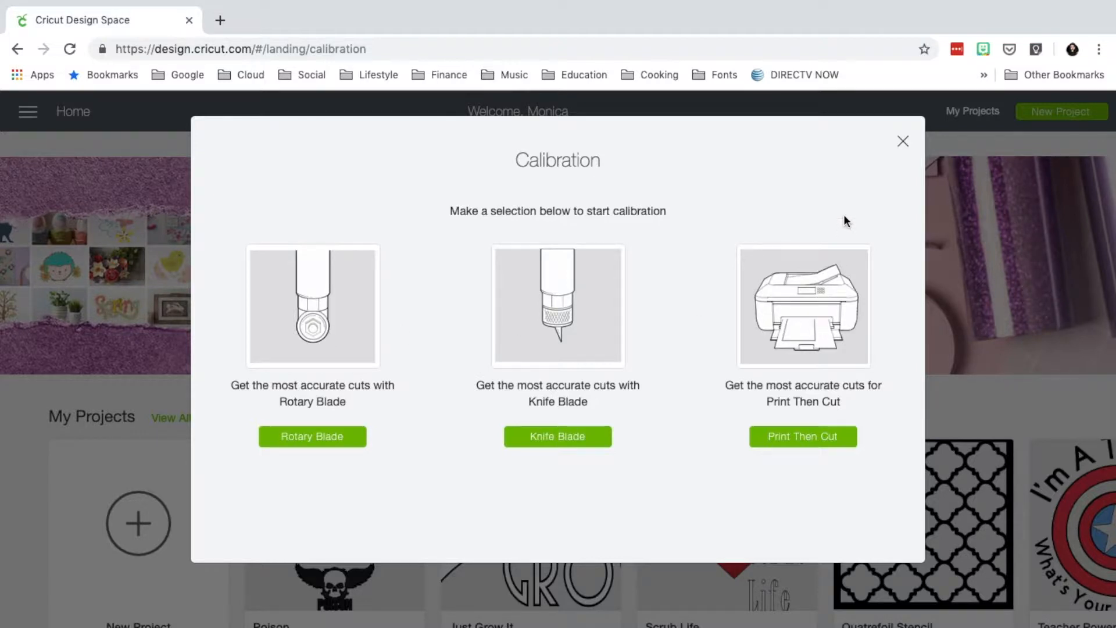
{"action": "left_click", "coordinate": [902, 142]}
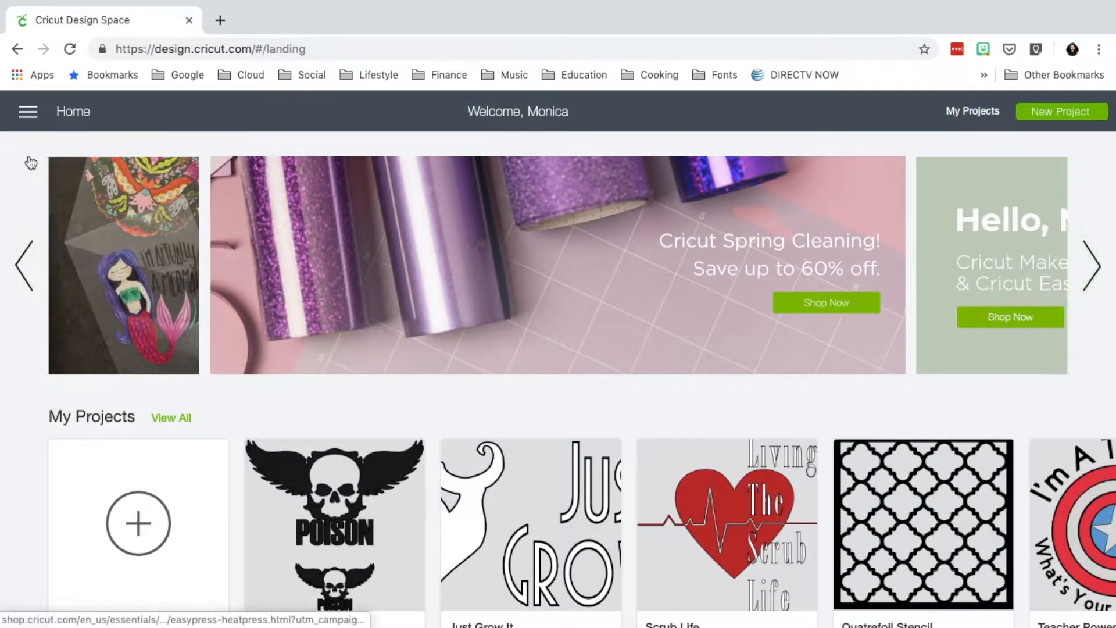
Step: Open the custom materials management list and examine the cut pressure, multi-cut and blade type settings through to its end
{"action": "left_click", "coordinate": [28, 111]}
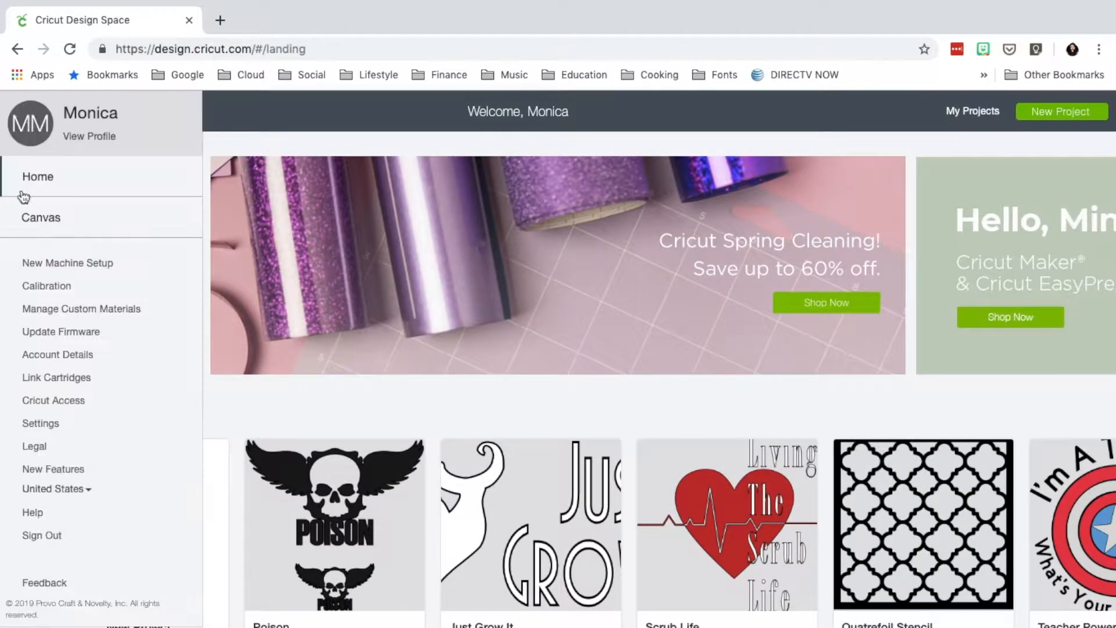
{"action": "left_click", "coordinate": [38, 310]}
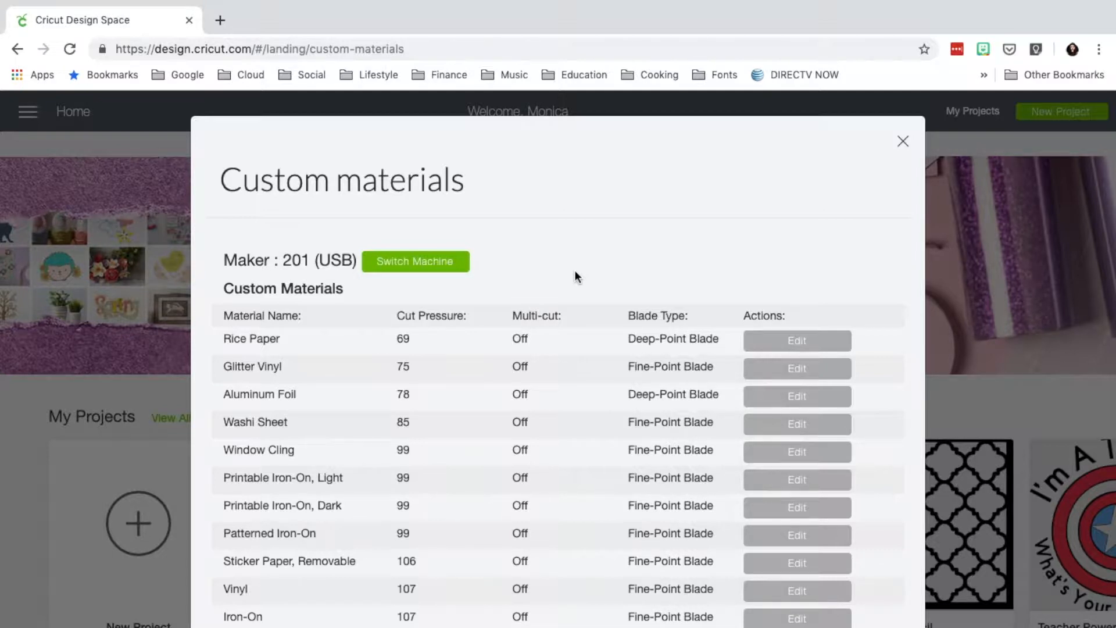
{"action": "scroll", "coordinate": [575, 271], "scroll_direction": "down", "scroll_amount": 5}
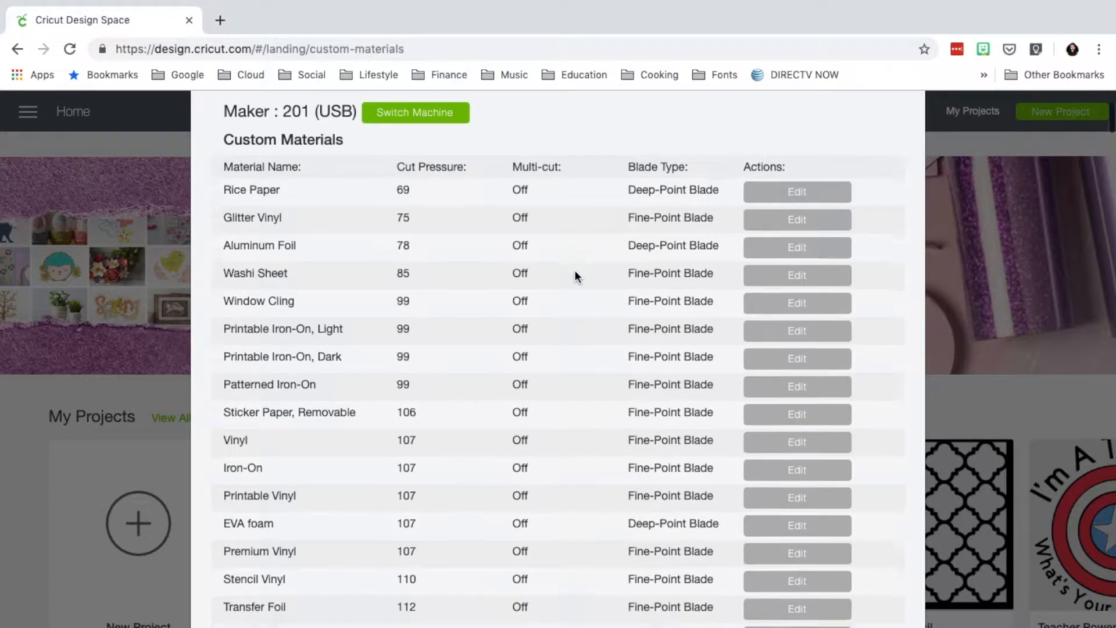
{"action": "scroll", "coordinate": [575, 271], "scroll_direction": "down", "scroll_amount": 5}
{"action": "scroll", "coordinate": [575, 272], "scroll_direction": "down", "scroll_amount": 3}
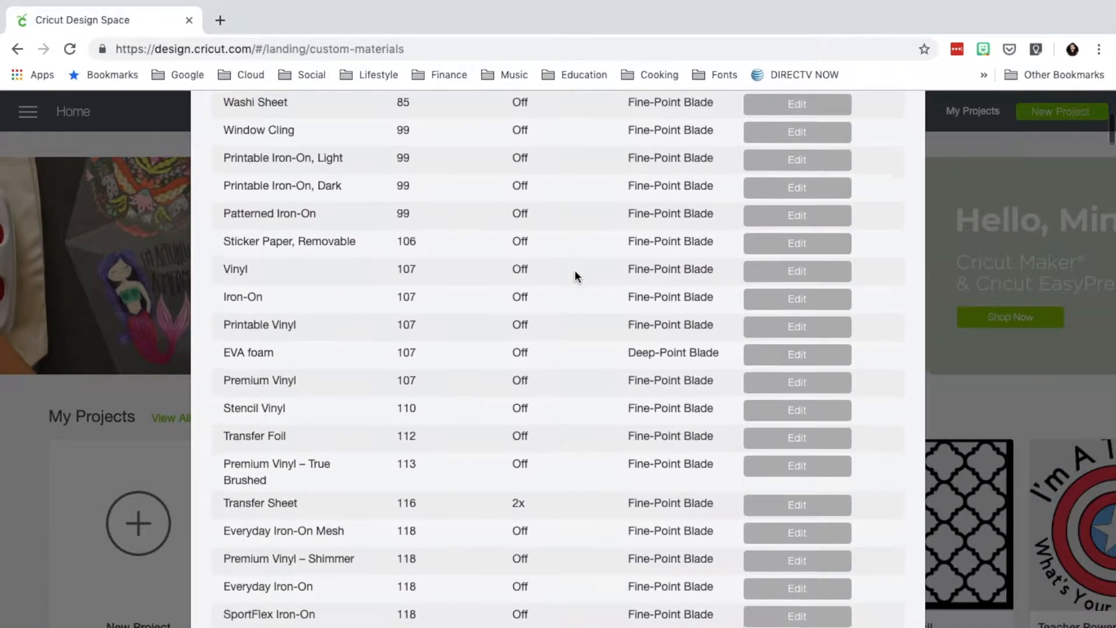
{"action": "scroll", "coordinate": [575, 271], "scroll_direction": "up", "scroll_amount": 8}
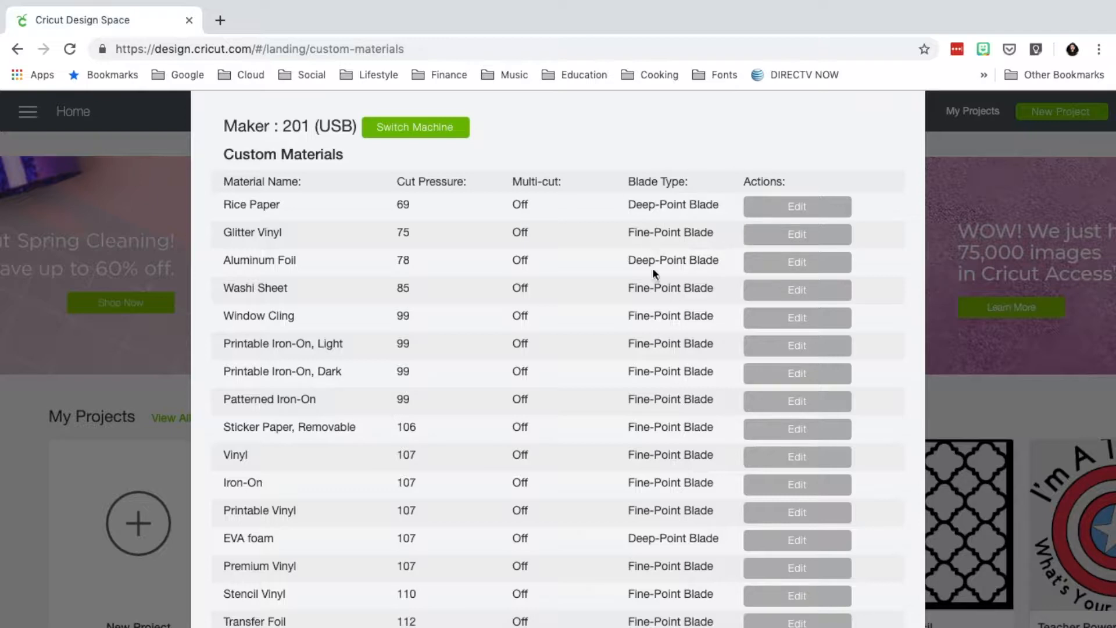
{"action": "scroll", "coordinate": [656, 286], "scroll_direction": "down", "scroll_amount": 10}
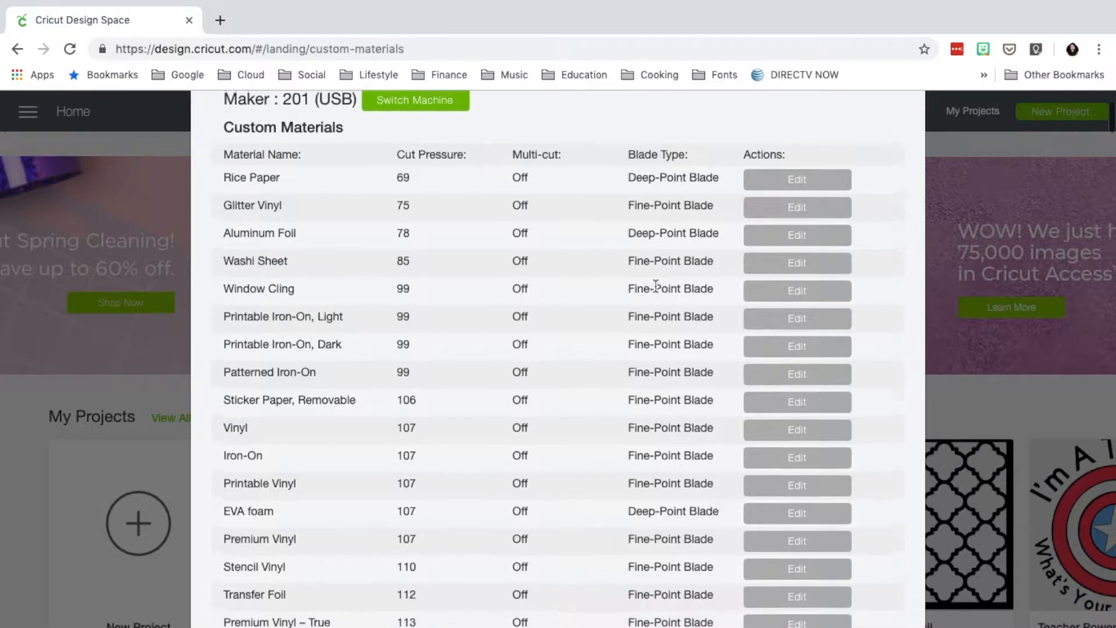
{"action": "scroll", "coordinate": [656, 286], "scroll_direction": "down", "scroll_amount": 20}
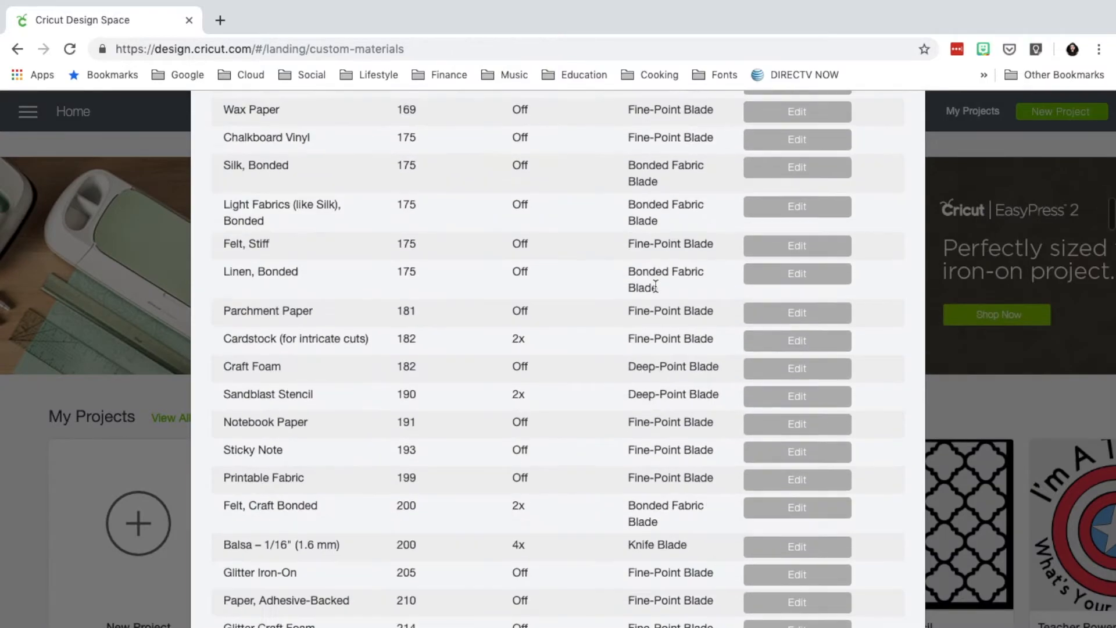
{"action": "scroll", "coordinate": [656, 284], "scroll_direction": "down", "scroll_amount": 20}
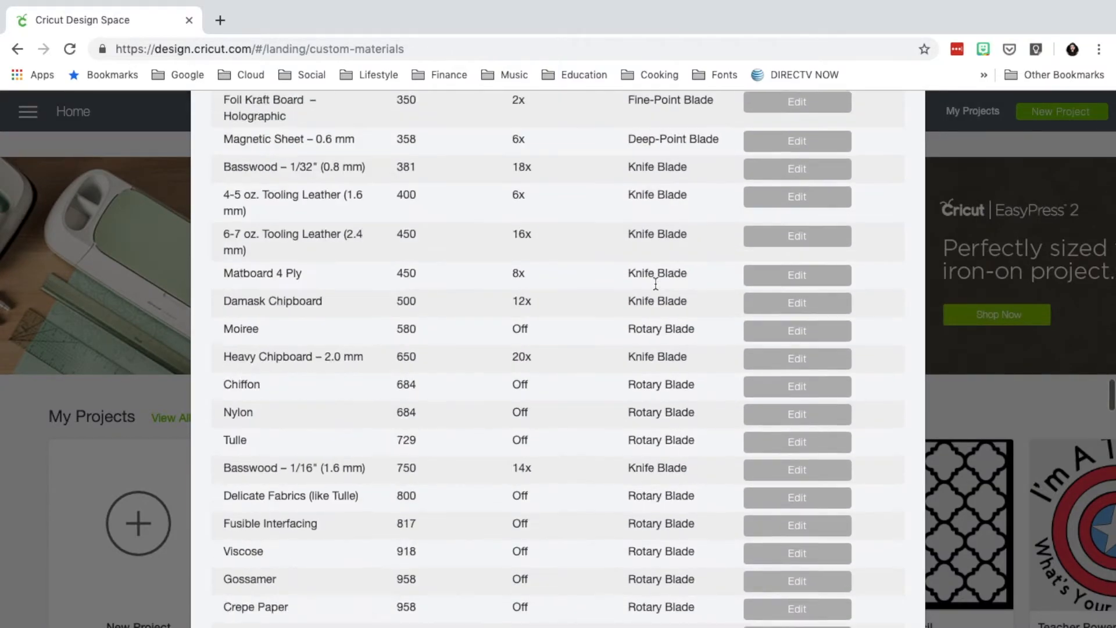
{"action": "scroll", "coordinate": [655, 281], "scroll_direction": "down", "scroll_amount": 20}
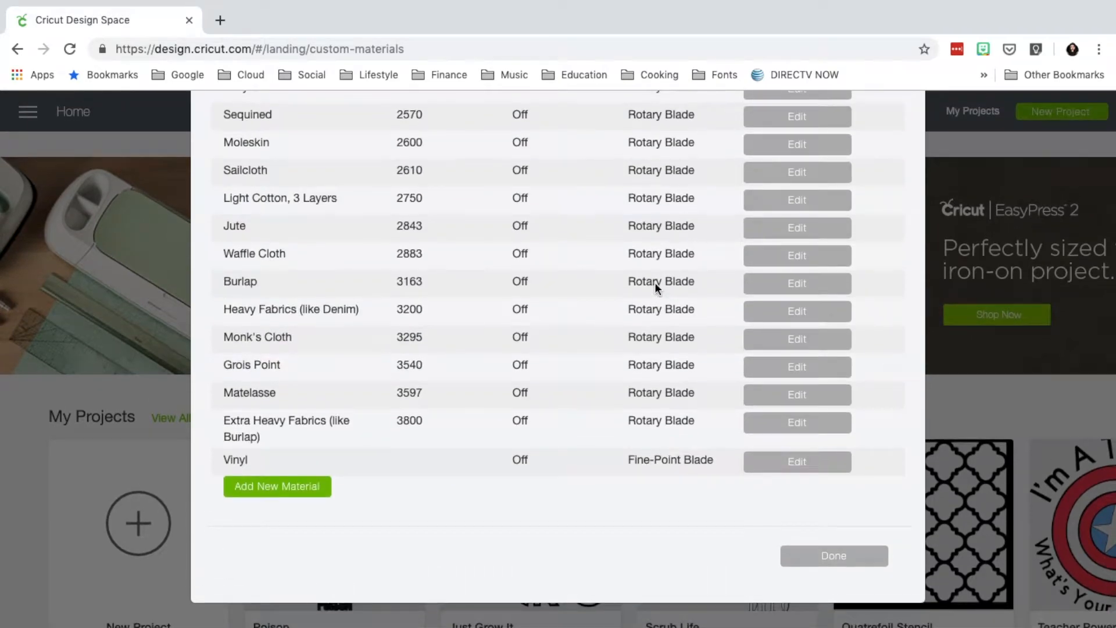
Step: Add a new custom material named 0.7 Mylar and save it so its other options can be edited
{"action": "left_click", "coordinate": [269, 493]}
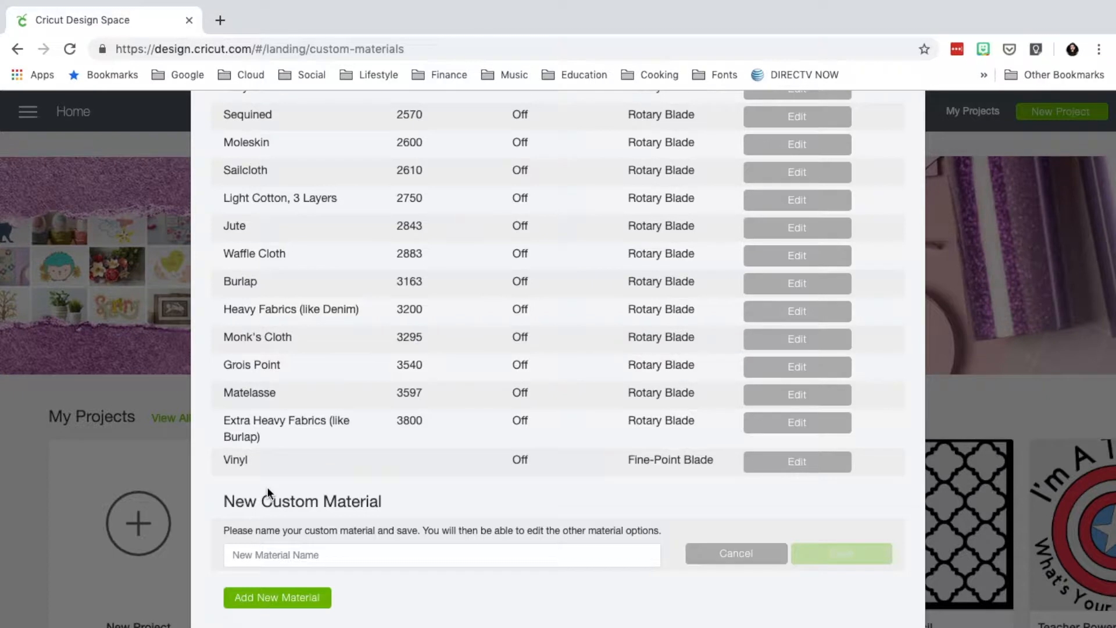
{"action": "left_click", "coordinate": [278, 556]}
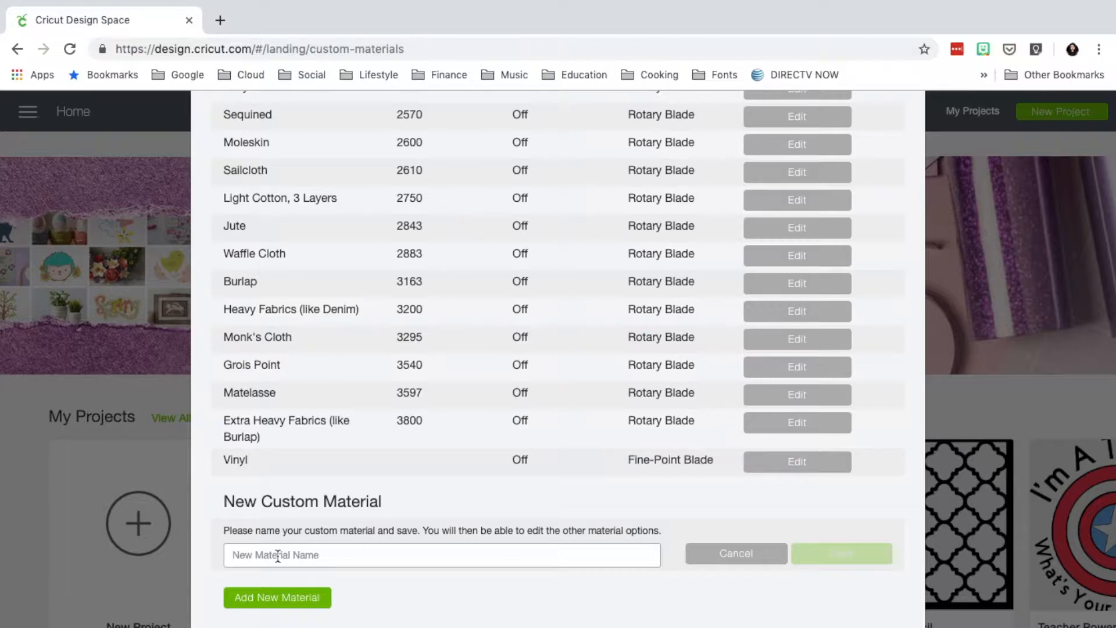
{"action": "type", "text": "0."}
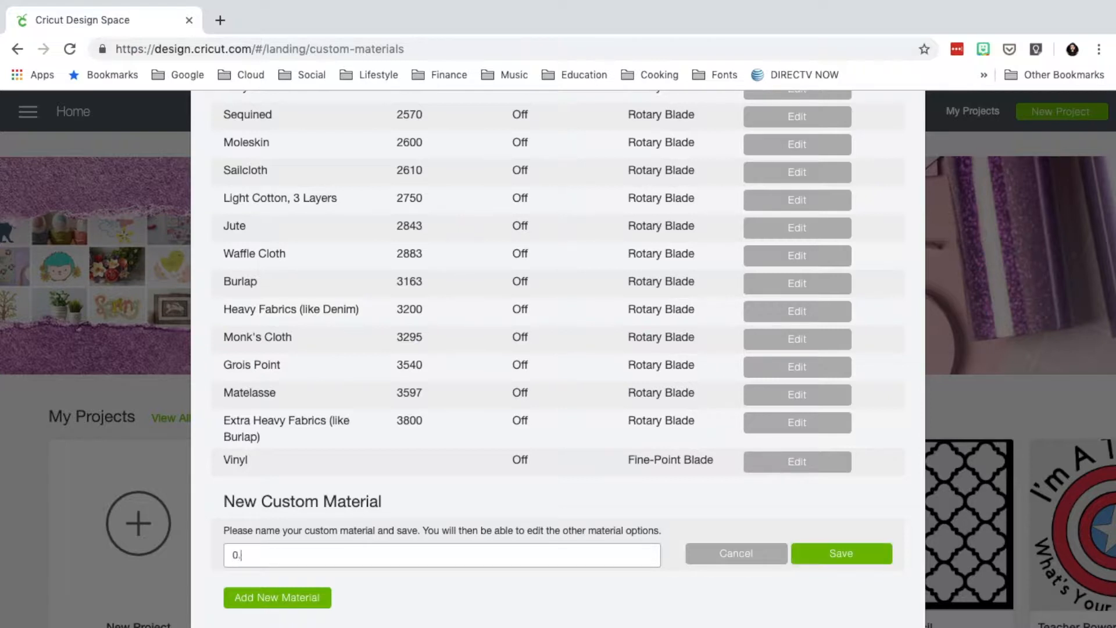
{"action": "type", "text": "7 Mylar"}
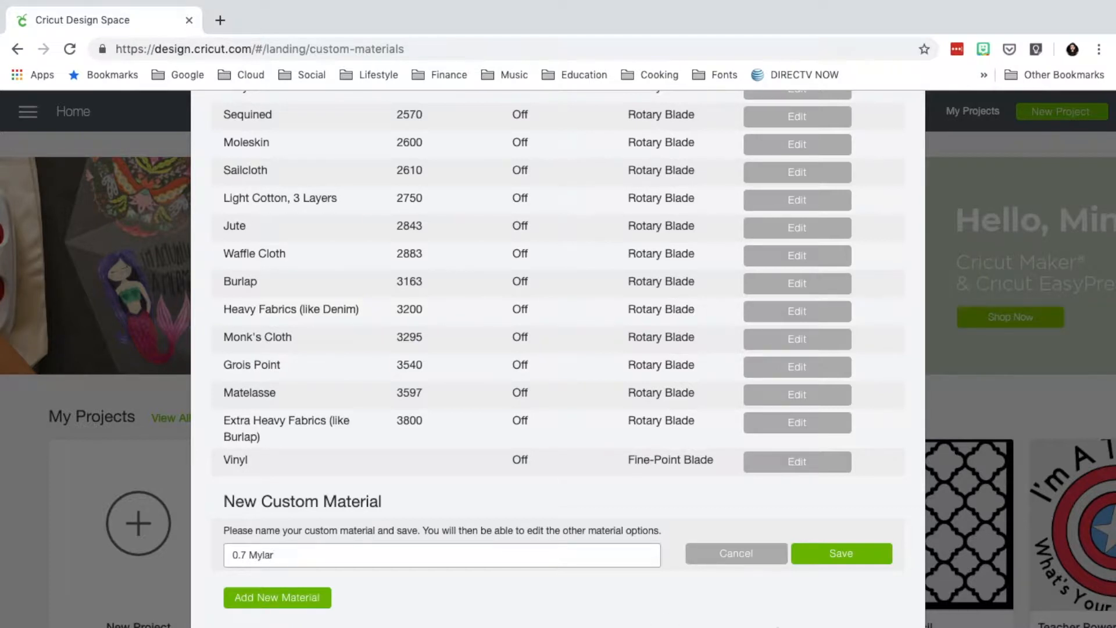
{"action": "left_click", "coordinate": [833, 562]}
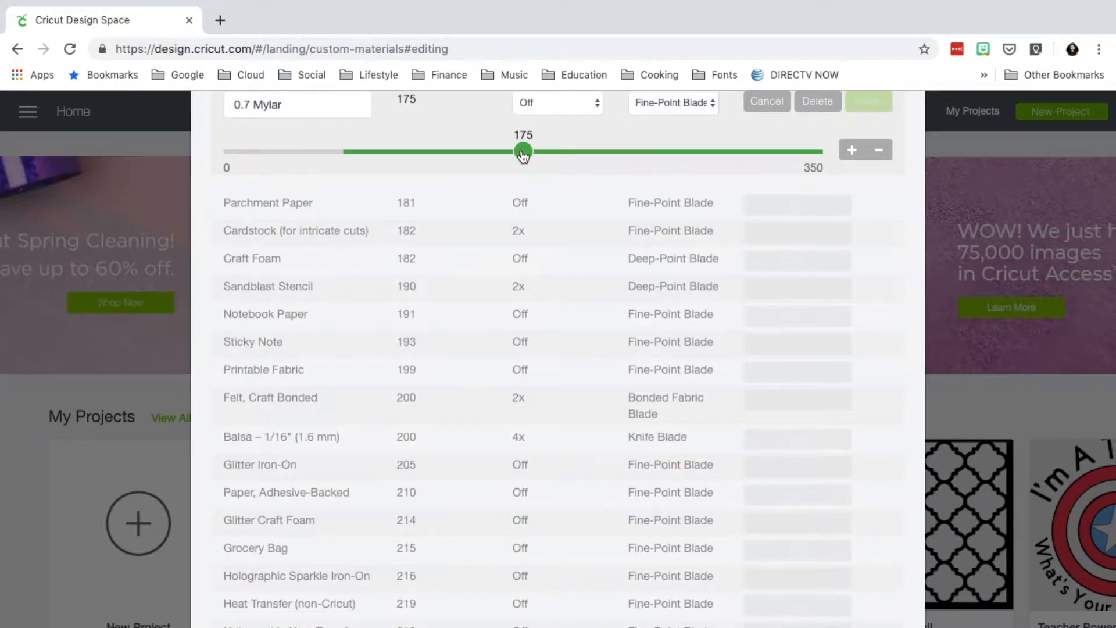
Step: Set the 0.7 Mylar material's cut pressure to 202 and its multi-cut to 2x
{"action": "left_click_drag", "start_coordinate": [523, 154], "coordinate": [571, 155]}
{"action": "left_click", "coordinate": [597, 104]}
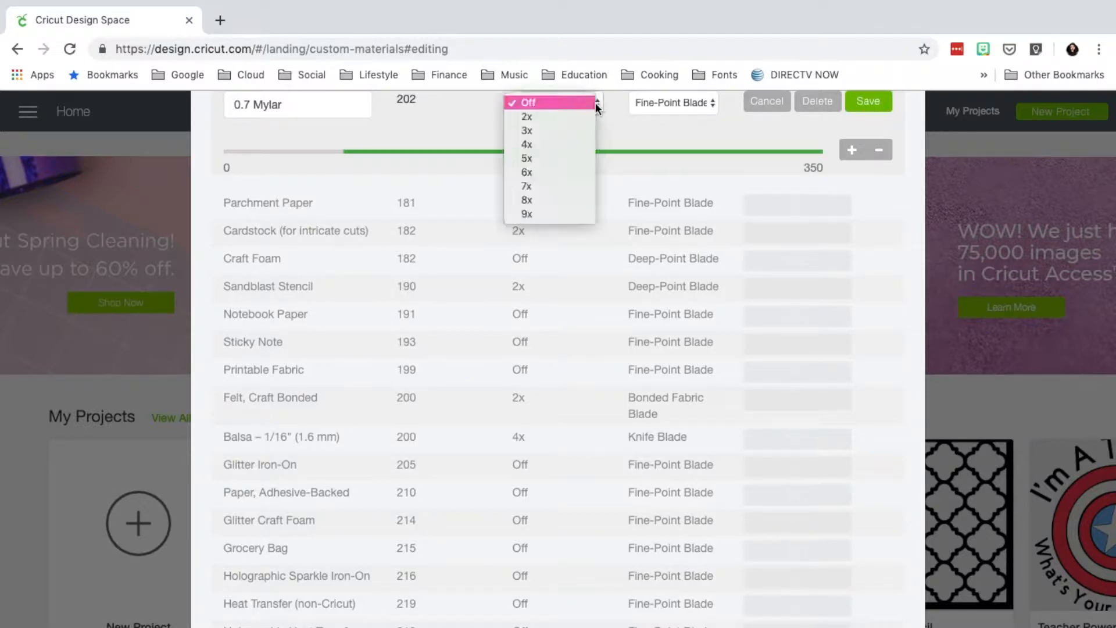
{"action": "left_click", "coordinate": [570, 114]}
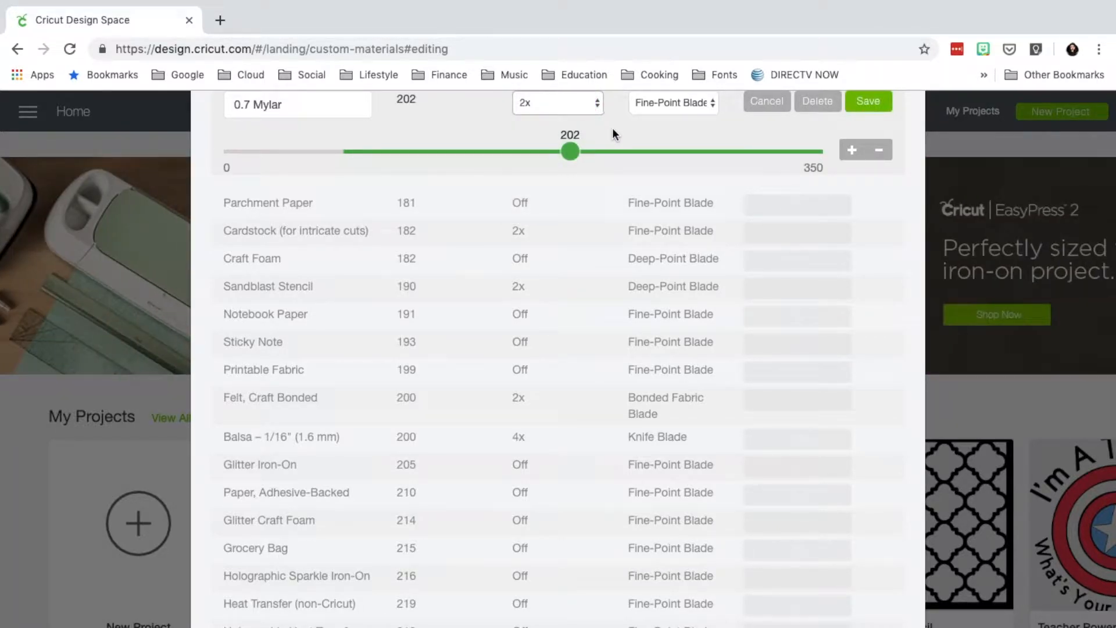
Step: Change the 0.7 Mylar material to the Deep-Point Blade with a cut pressure of 200, and save it
{"action": "left_click", "coordinate": [700, 105]}
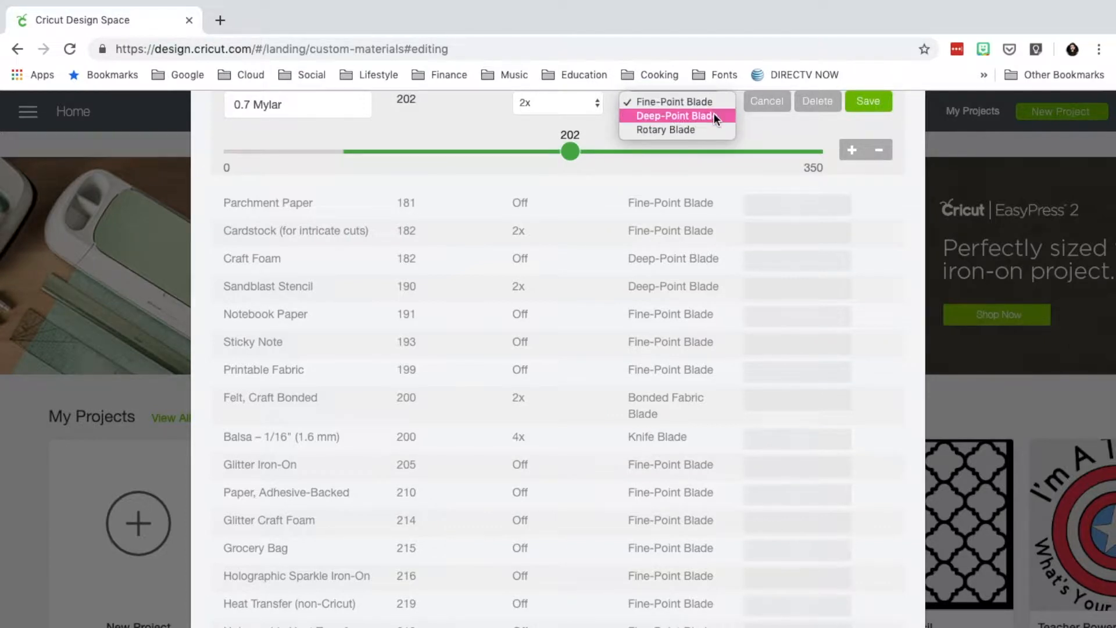
{"action": "left_click", "coordinate": [714, 116]}
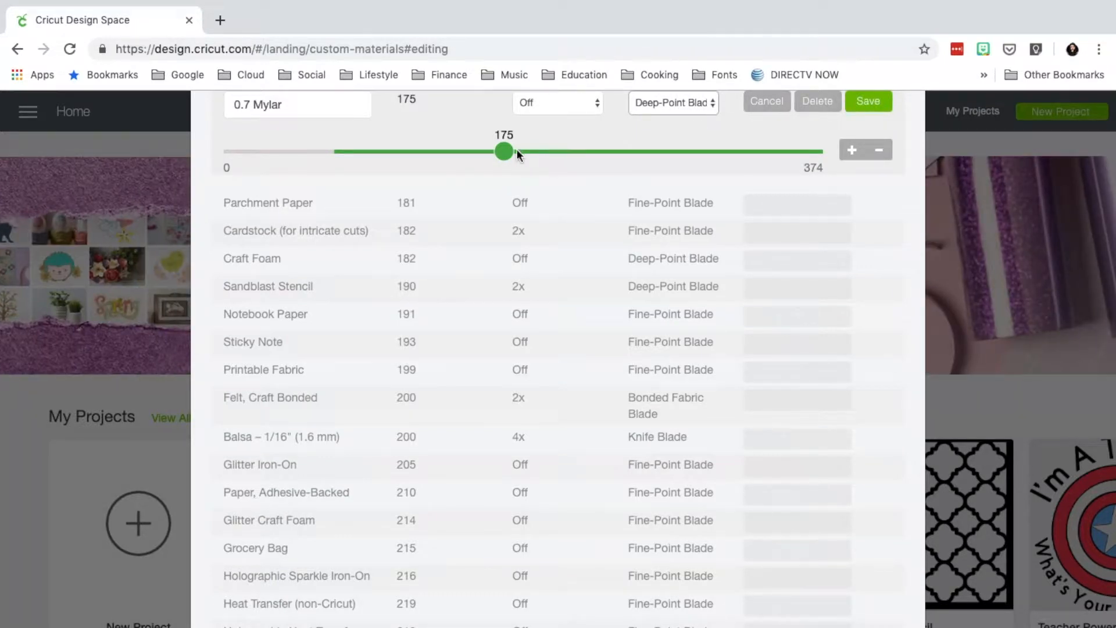
{"action": "left_click_drag", "start_coordinate": [504, 151], "coordinate": [545, 156]}
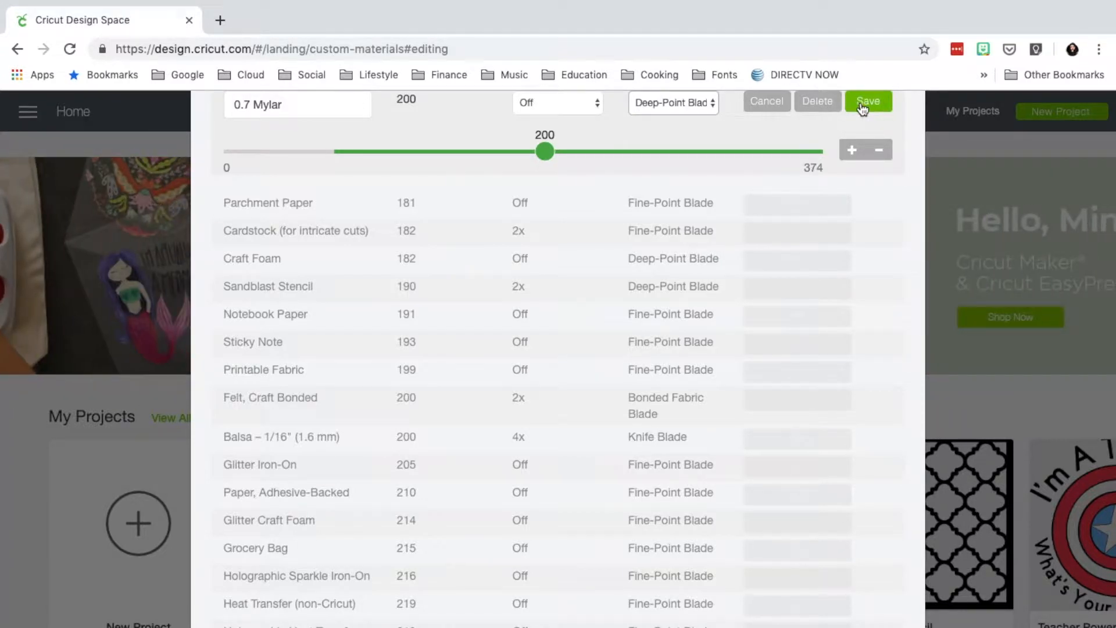
{"action": "left_click", "coordinate": [861, 105]}
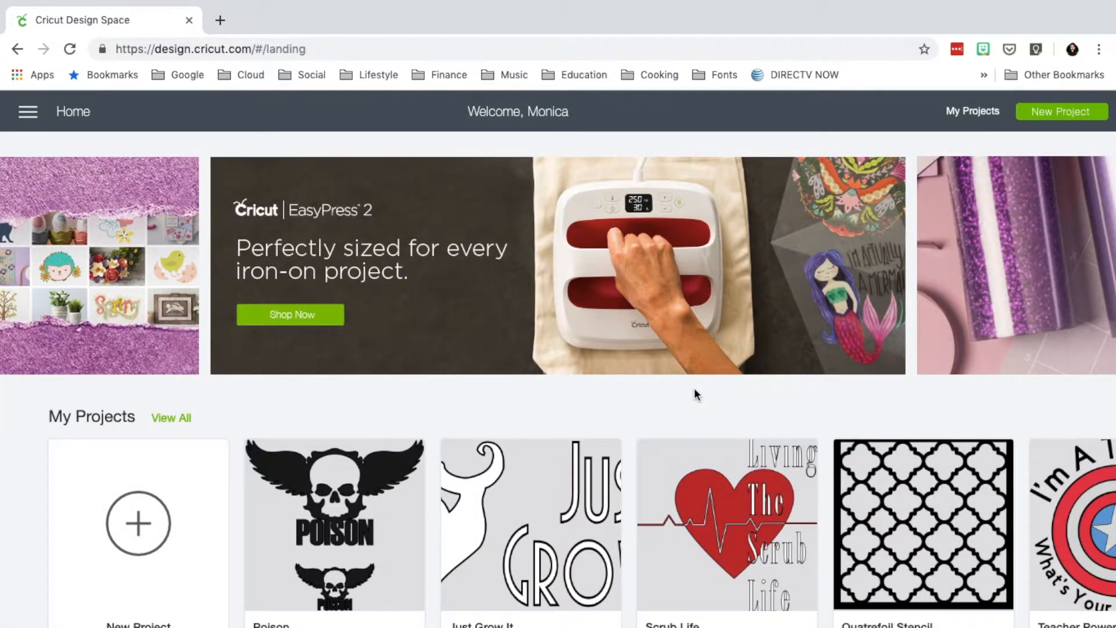
Step: Start a new blank project from the home page and open the templates library in the canvas
{"action": "left_click", "coordinate": [162, 524]}
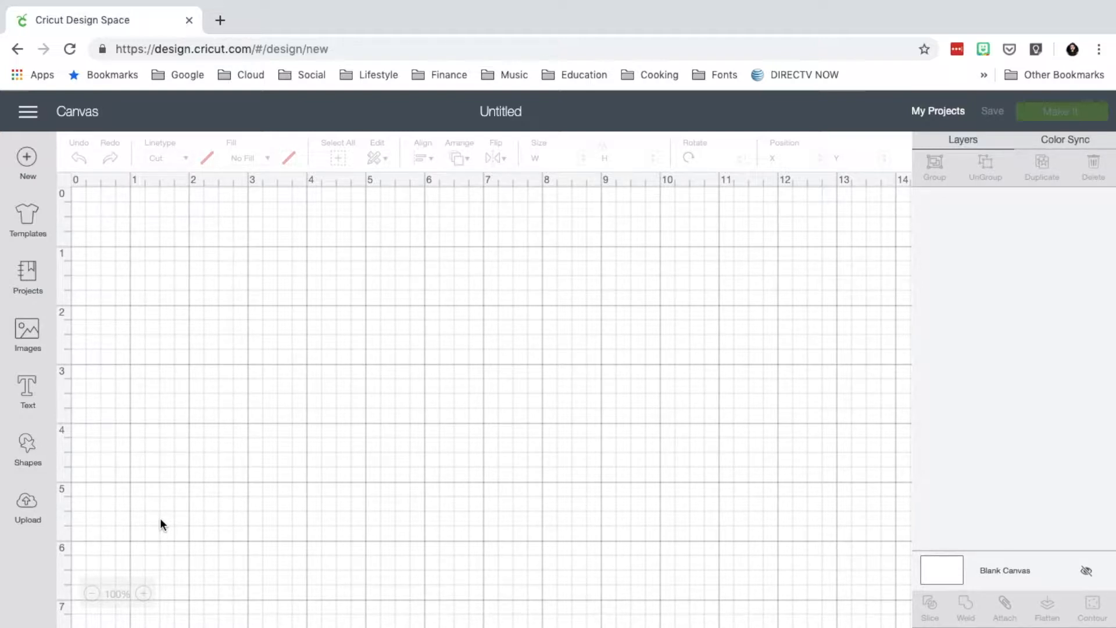
{"action": "left_click", "coordinate": [31, 222]}
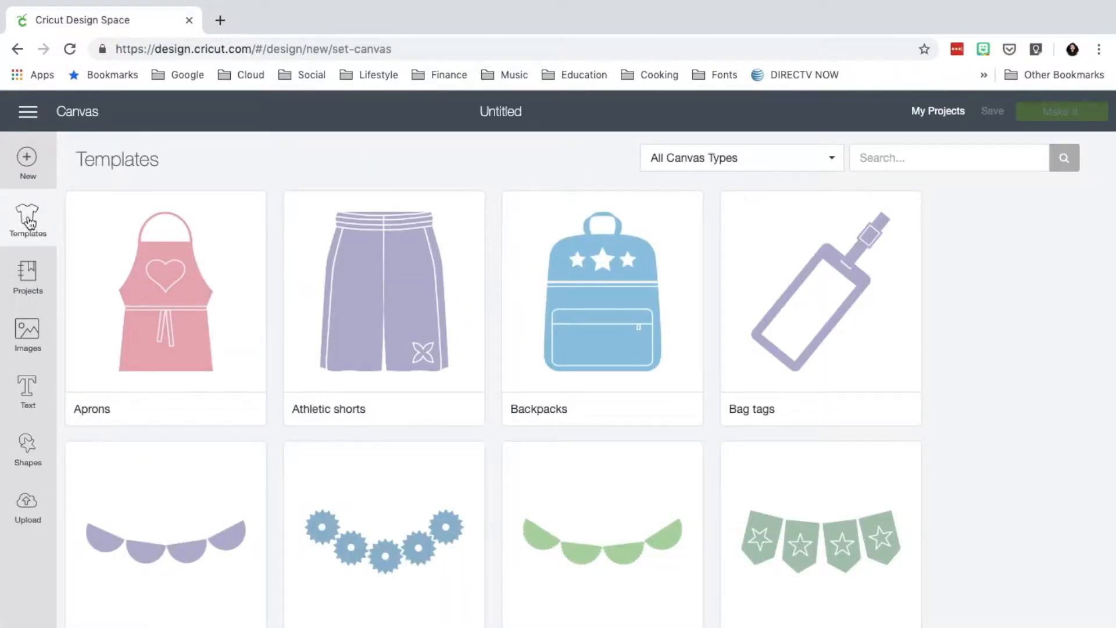
Step: Load the Banners - Half Circle template onto the canvas, and hide it and show it again
{"action": "scroll", "coordinate": [197, 477], "scroll_direction": "down", "scroll_amount": 1}
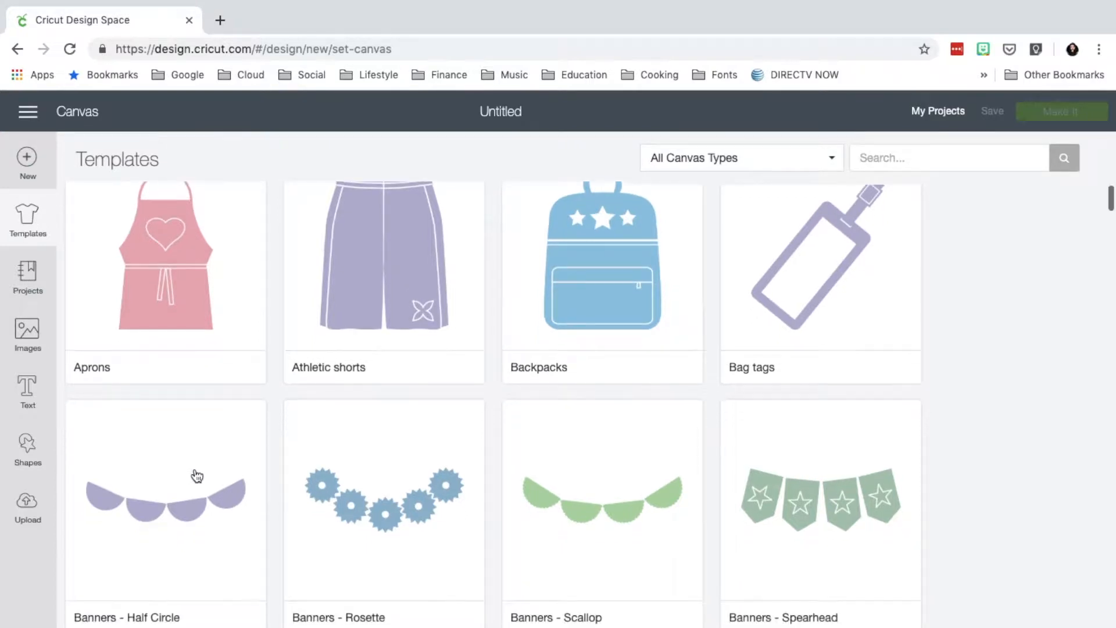
{"action": "left_click", "coordinate": [195, 472]}
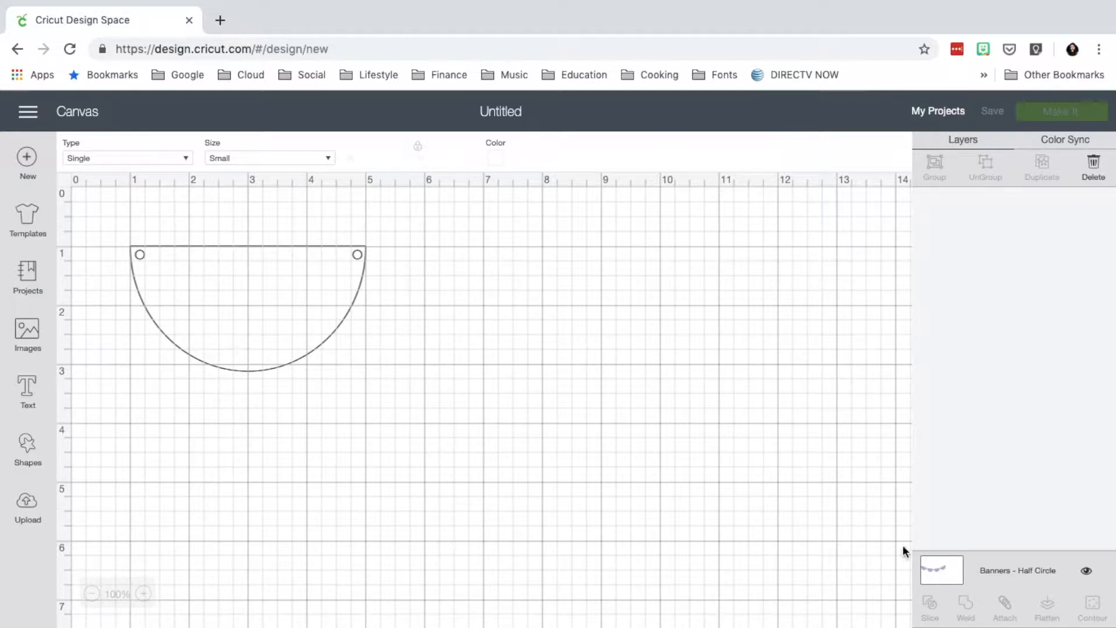
{"action": "left_click", "coordinate": [1087, 572]}
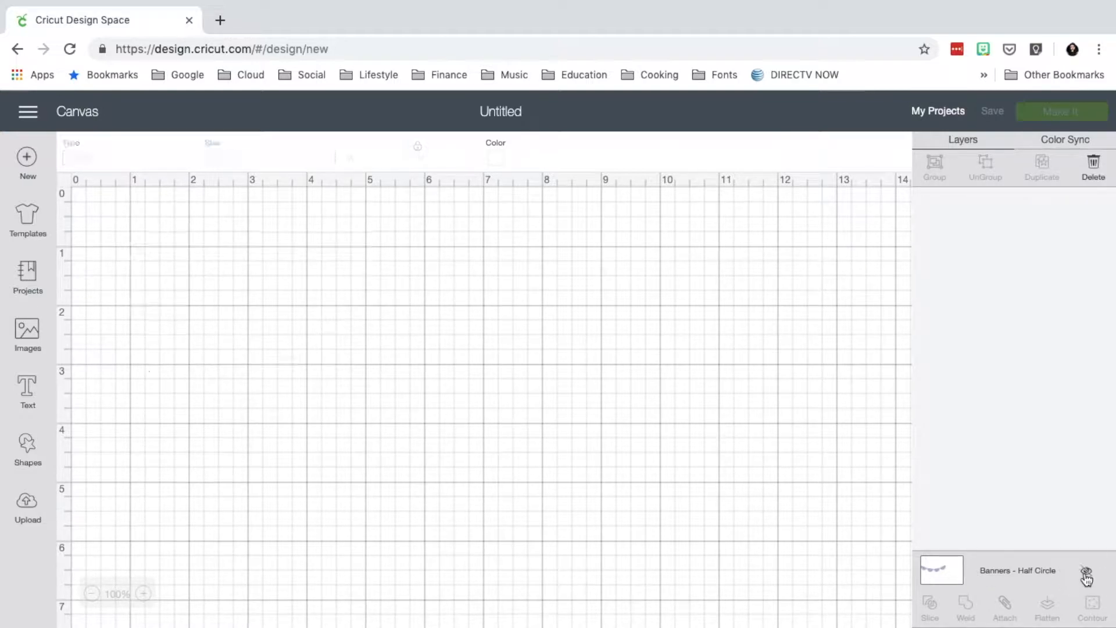
{"action": "left_click", "coordinate": [1086, 573]}
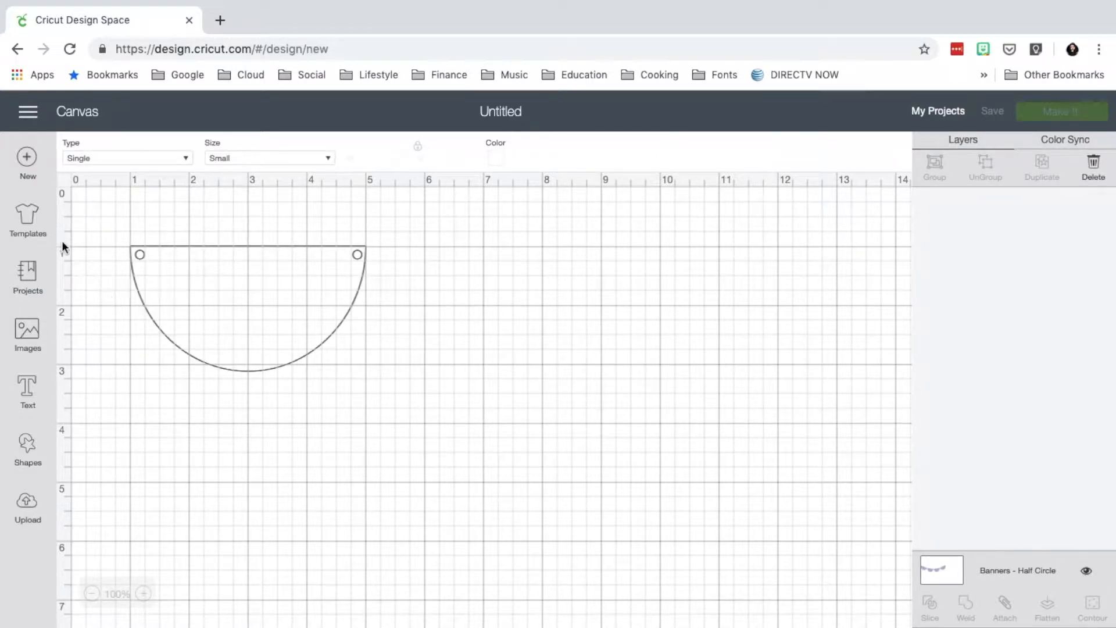
Step: Check the canvas type filter options in the templates library and start a new blank canvas
{"action": "left_click", "coordinate": [27, 218]}
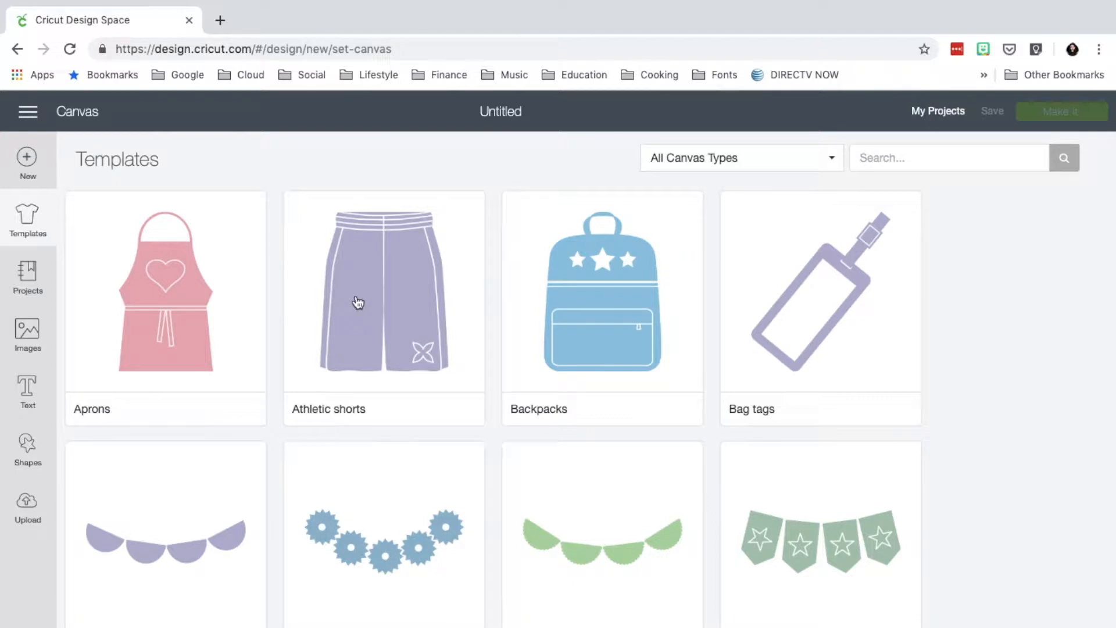
{"action": "left_click", "coordinate": [722, 160]}
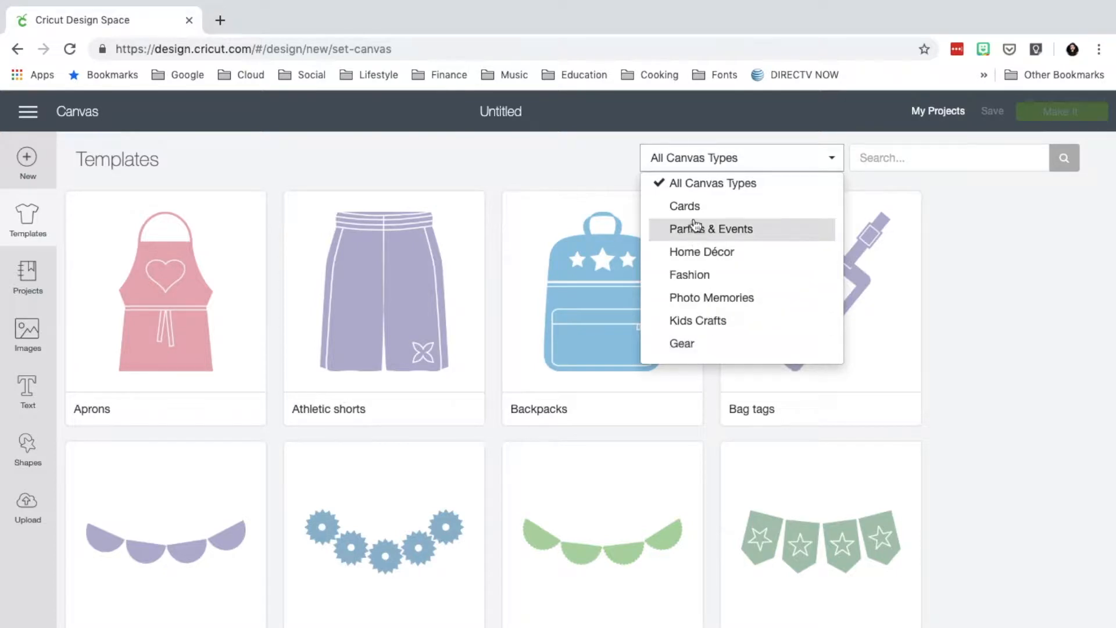
{"action": "left_click", "coordinate": [29, 163]}
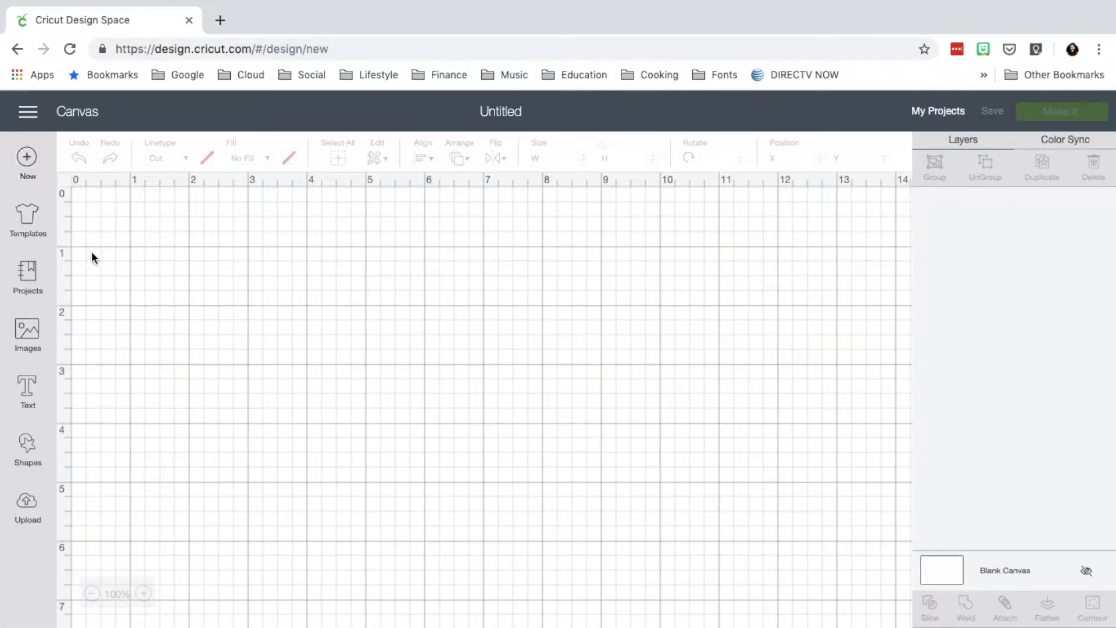
Step: Open the ready-made projects library and look through its full list of project categories
{"action": "left_click", "coordinate": [30, 284]}
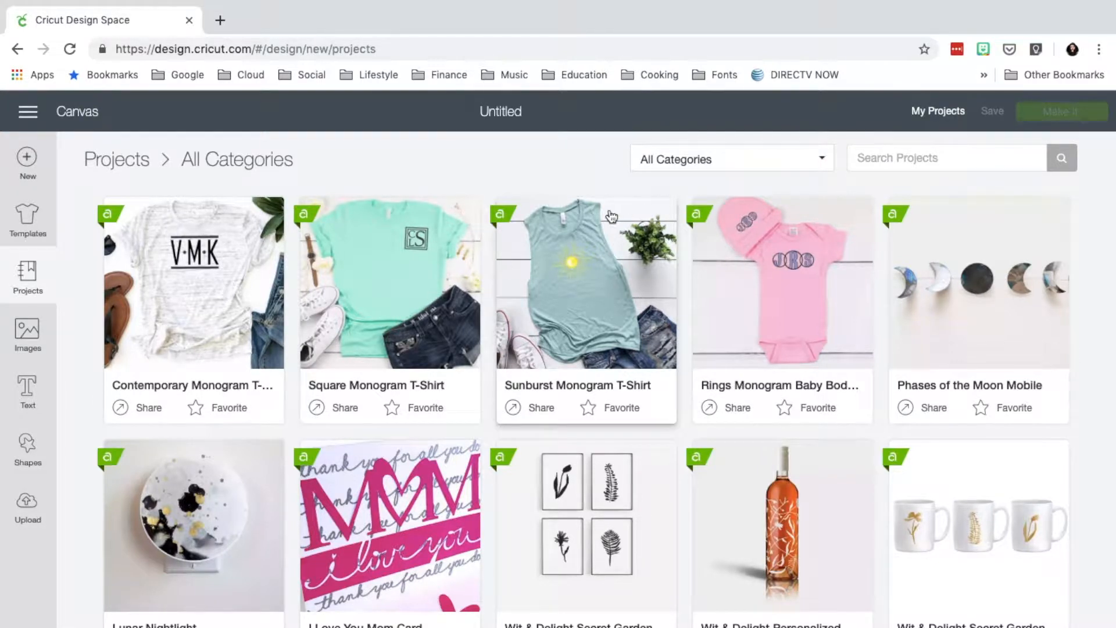
{"action": "left_click", "coordinate": [679, 169]}
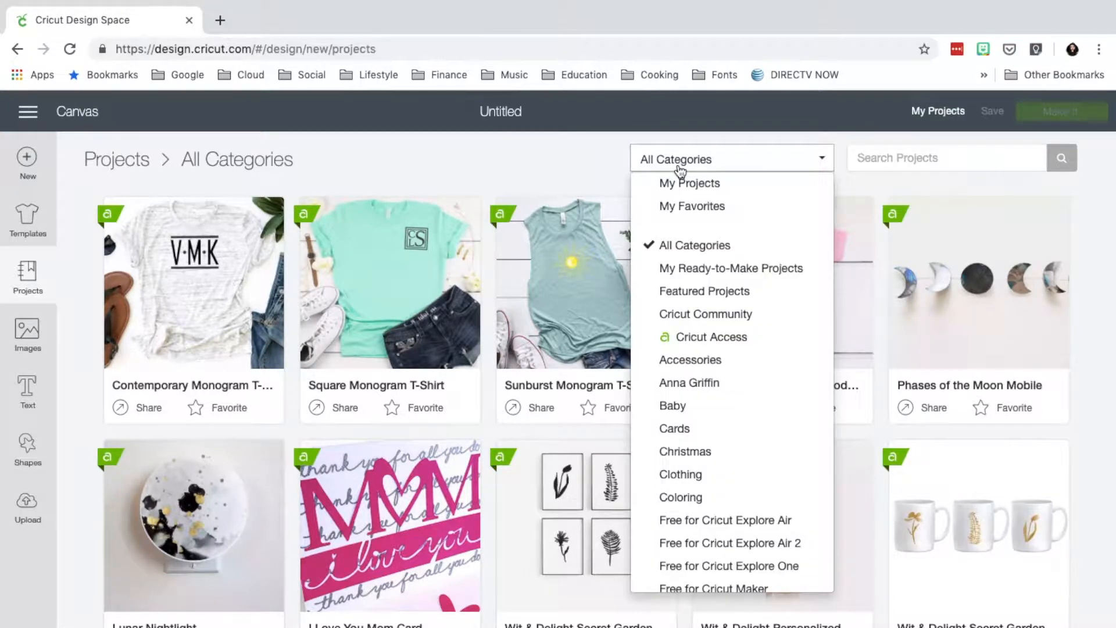
{"action": "scroll", "coordinate": [706, 413], "scroll_direction": "down", "scroll_amount": 7}
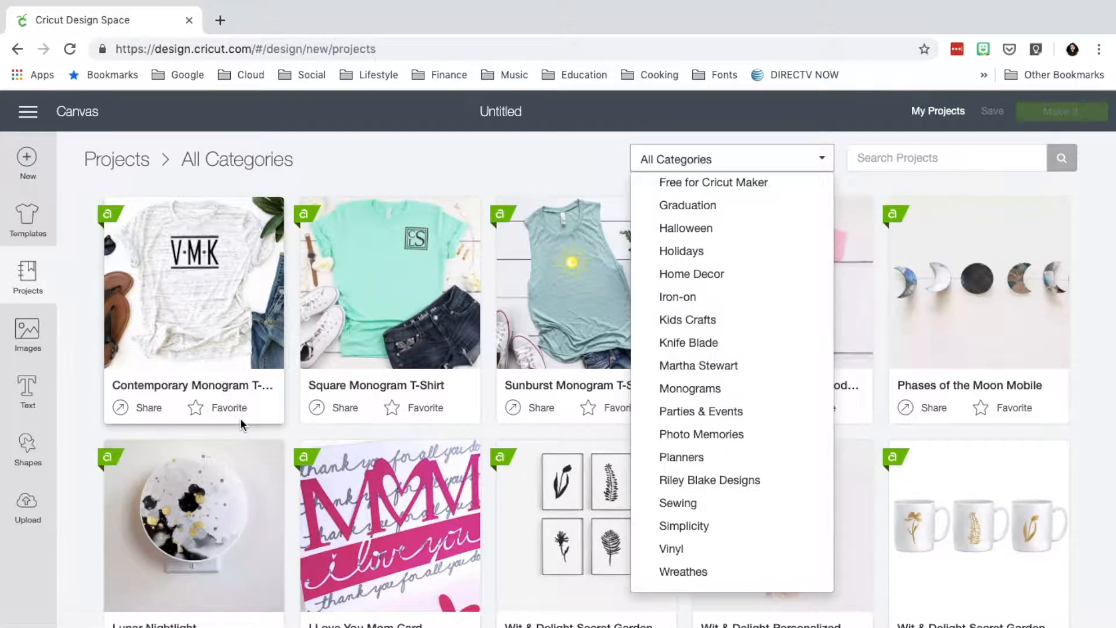
{"action": "scroll", "coordinate": [710, 216], "scroll_direction": "up", "scroll_amount": 7}
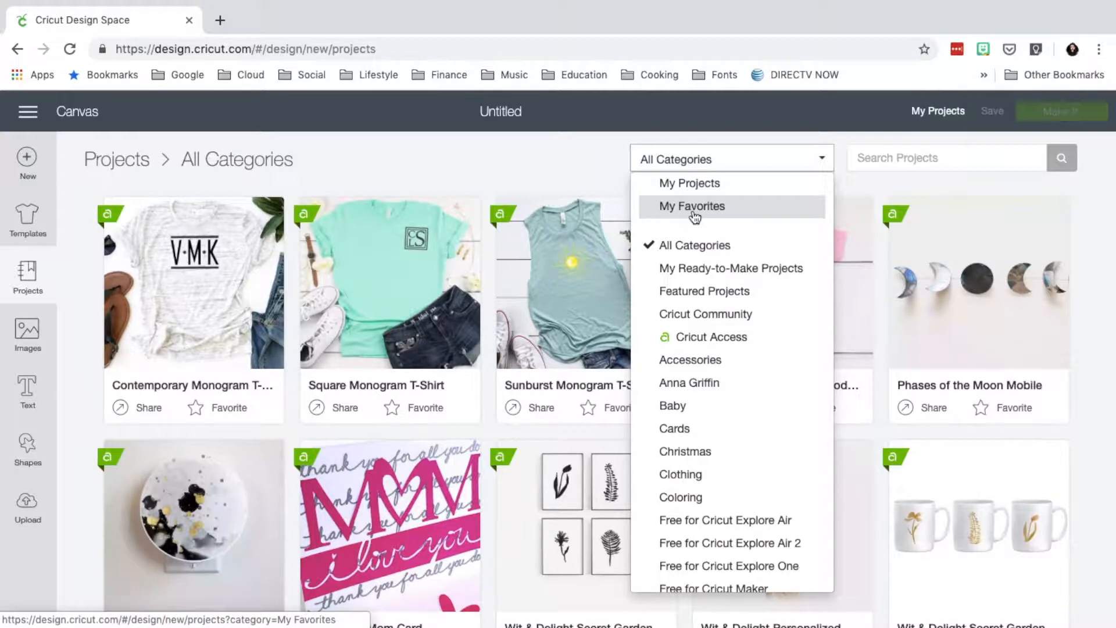
Step: Open the image library and browse through the featured images
{"action": "left_click", "coordinate": [37, 338]}
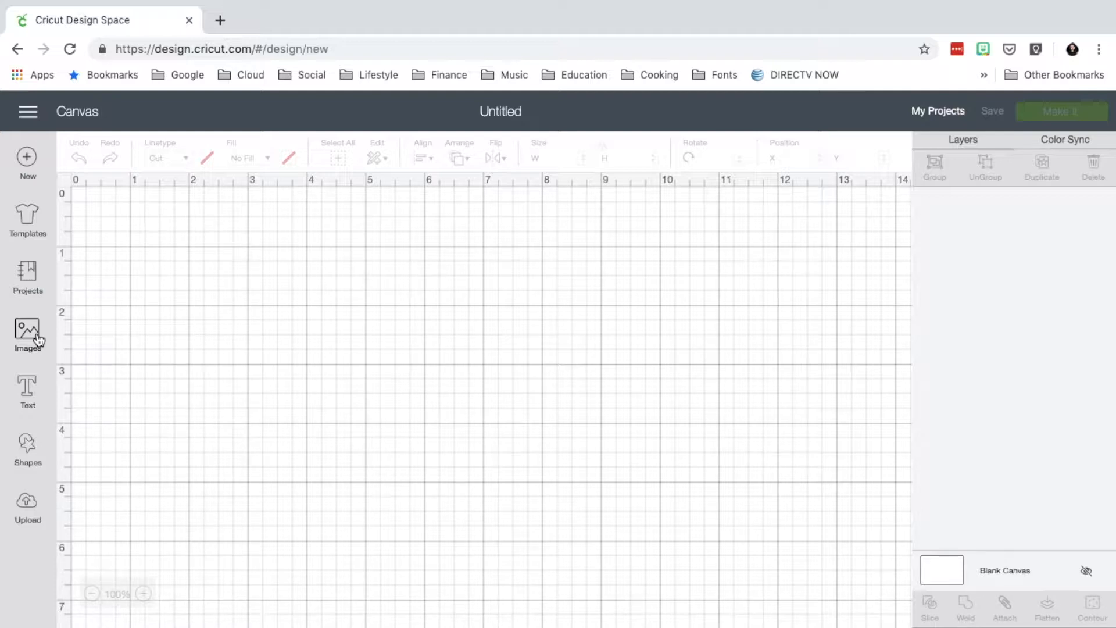
{"action": "left_click", "coordinate": [37, 338]}
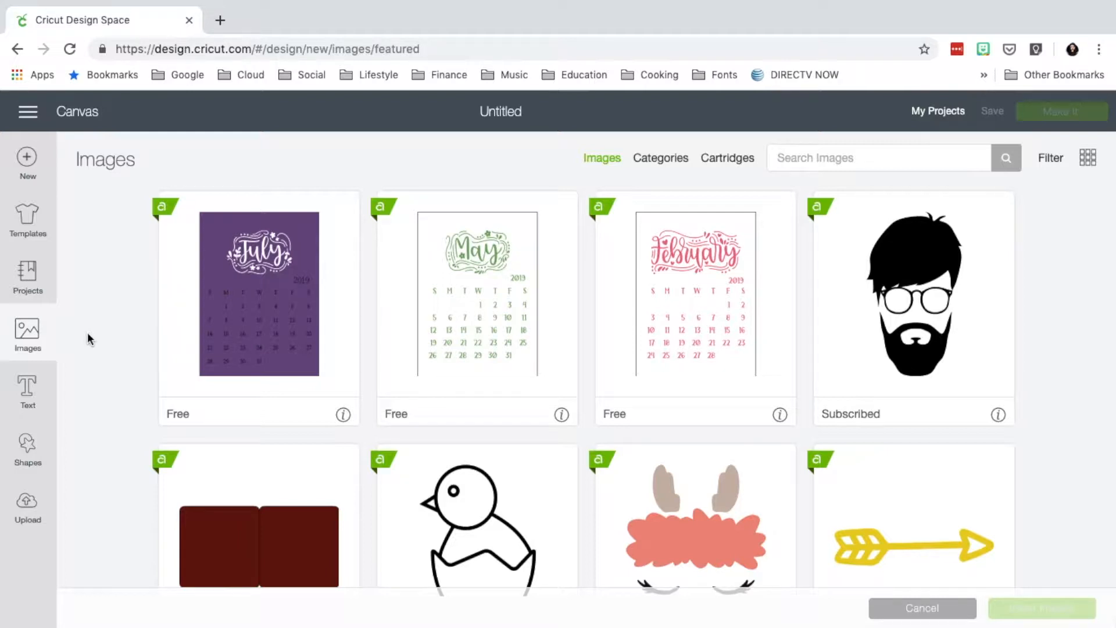
{"action": "scroll", "coordinate": [87, 332], "scroll_direction": "down", "scroll_amount": 10}
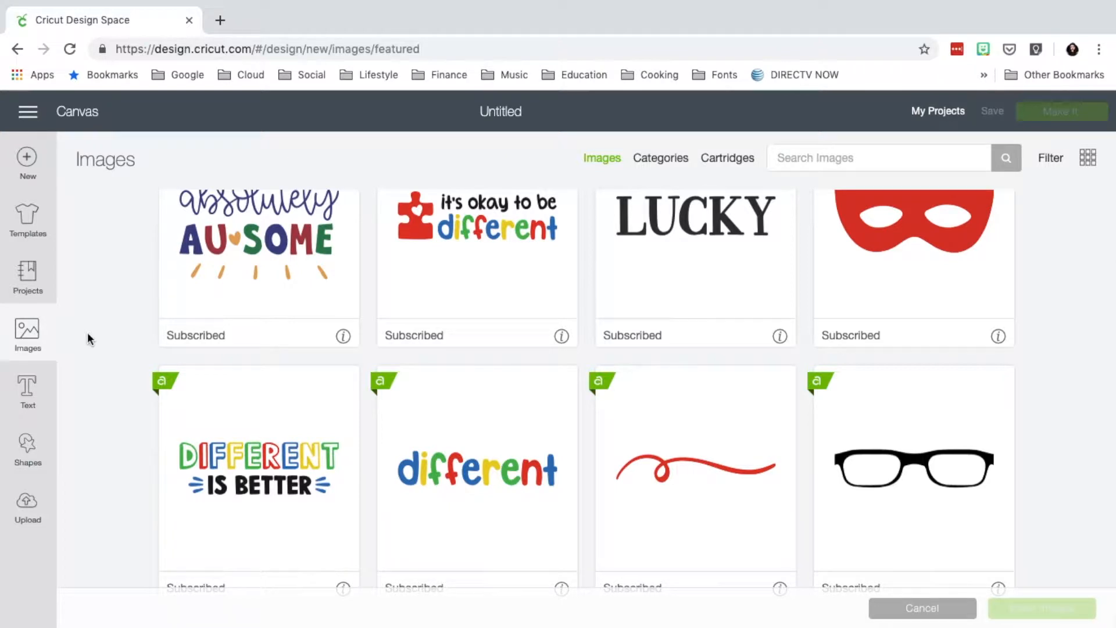
{"action": "scroll", "coordinate": [88, 332], "scroll_direction": "down", "scroll_amount": 7}
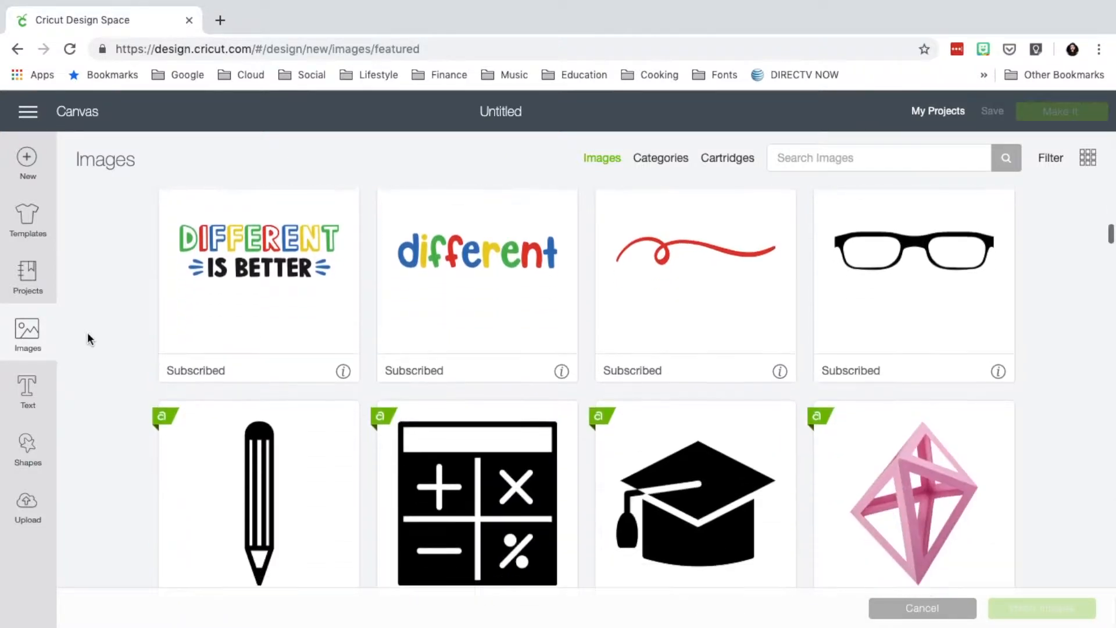
{"action": "scroll", "coordinate": [88, 332], "scroll_direction": "down", "scroll_amount": 10}
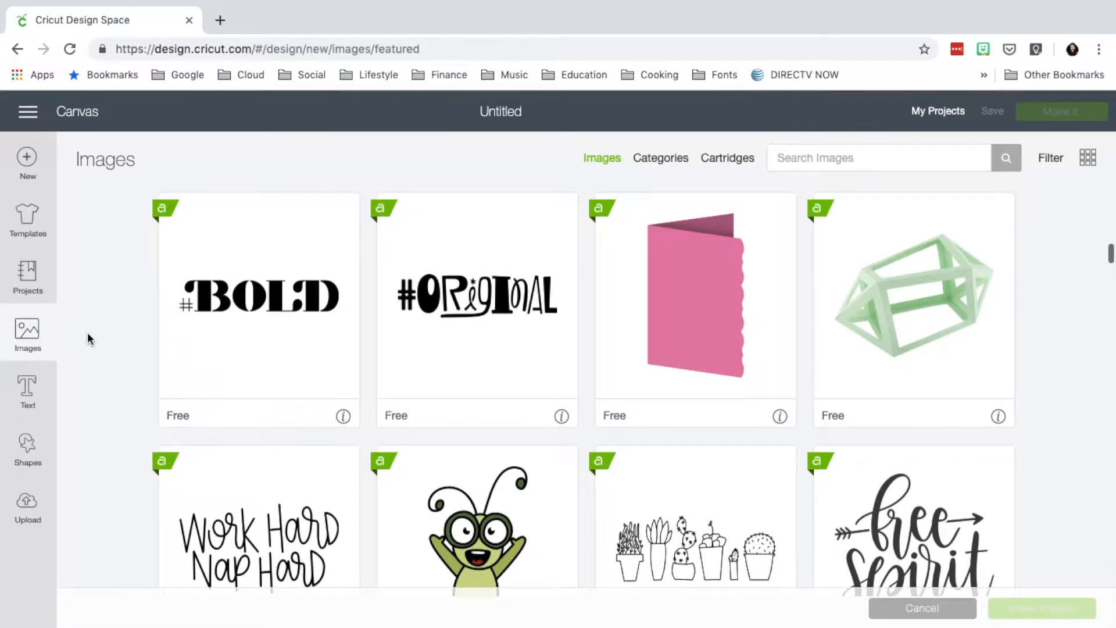
{"action": "scroll", "coordinate": [87, 339], "scroll_direction": "down", "scroll_amount": 1}
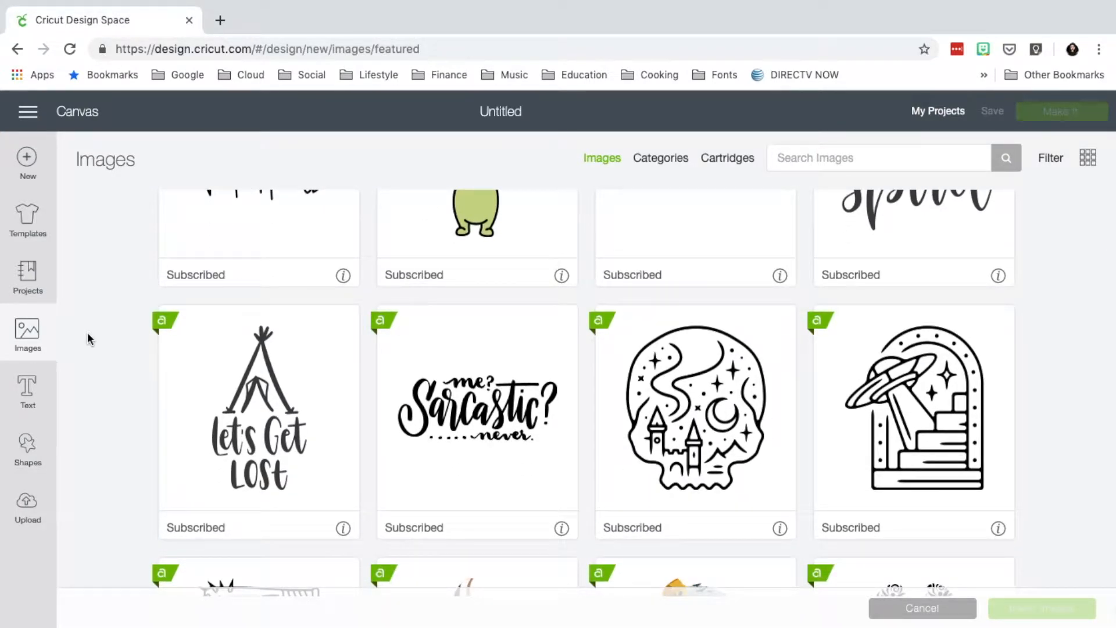
{"action": "scroll", "coordinate": [87, 332], "scroll_direction": "down", "scroll_amount": 6}
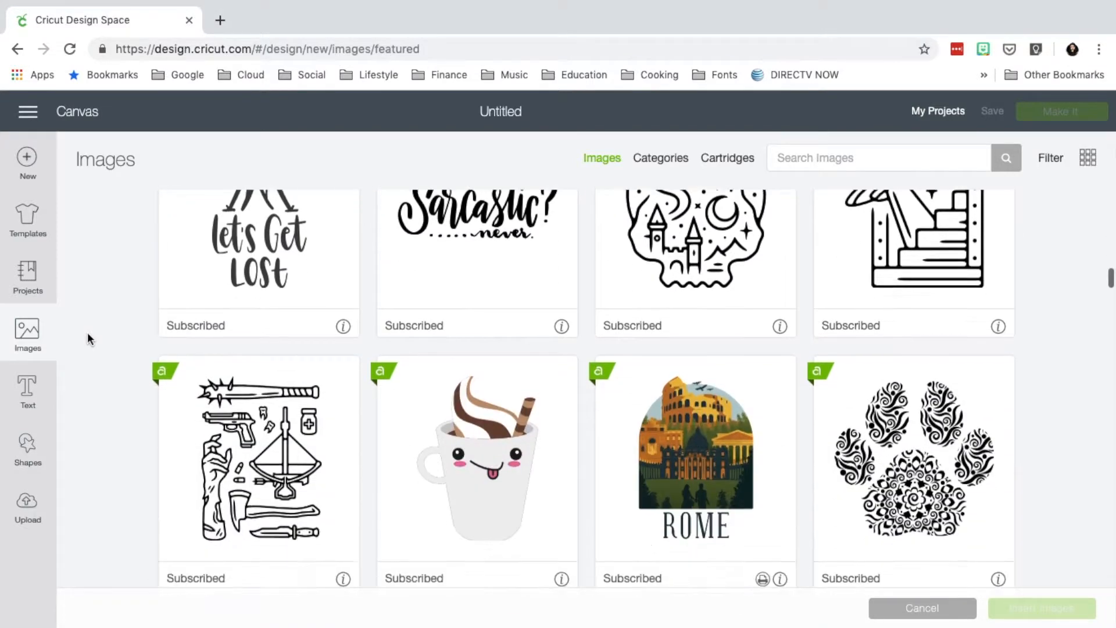
{"action": "scroll", "coordinate": [87, 333], "scroll_direction": "down", "scroll_amount": 3}
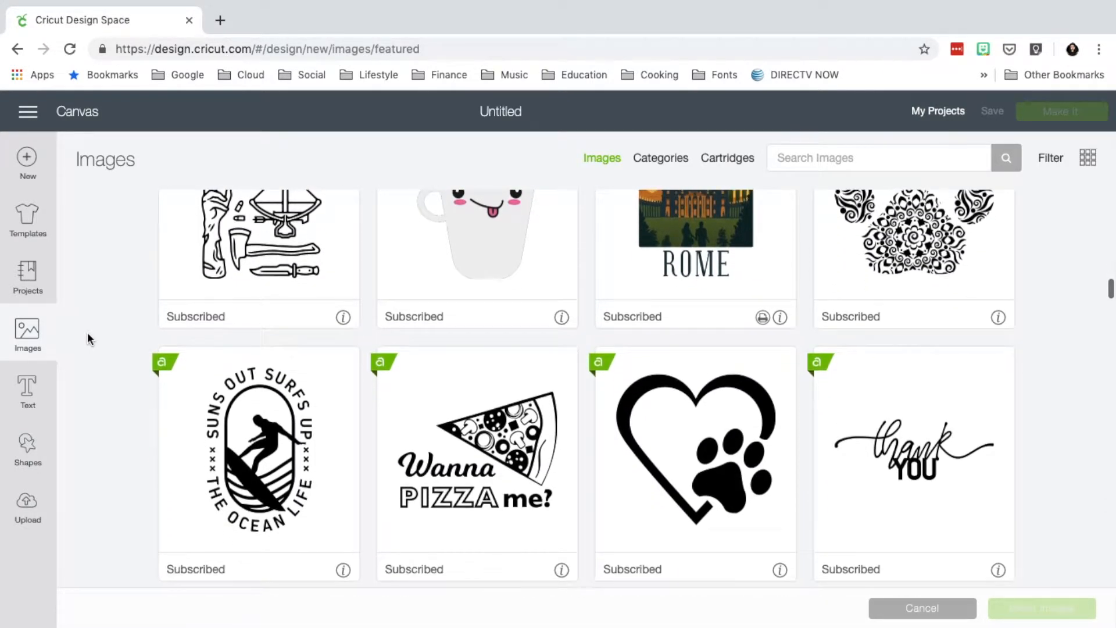
{"action": "scroll", "coordinate": [87, 333], "scroll_direction": "up", "scroll_amount": 15}
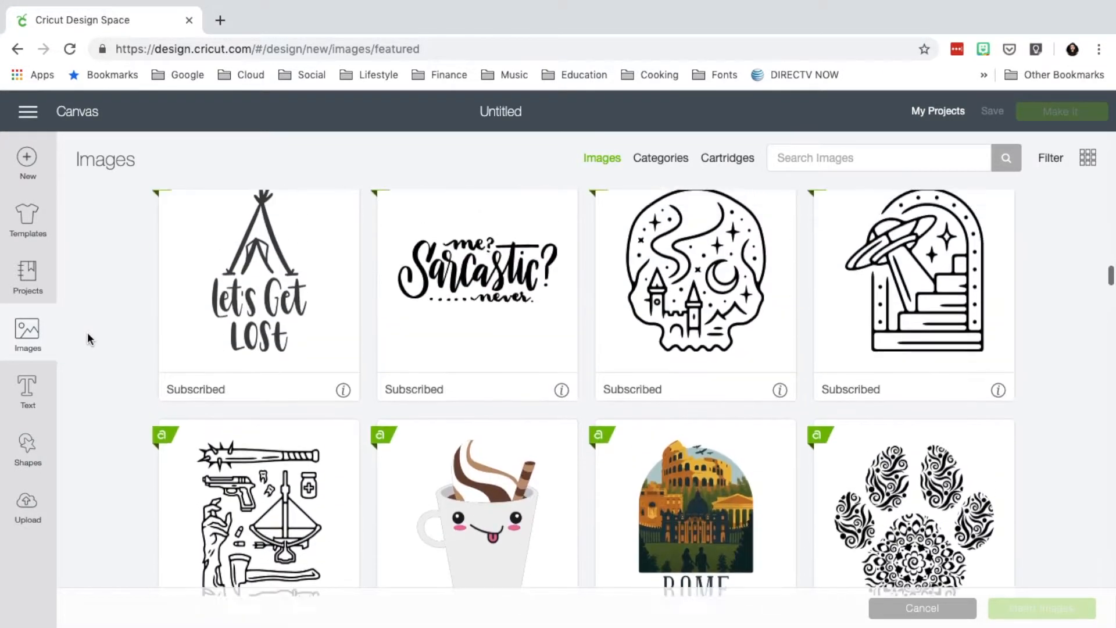
{"action": "scroll", "coordinate": [88, 333], "scroll_direction": "up", "scroll_amount": 20}
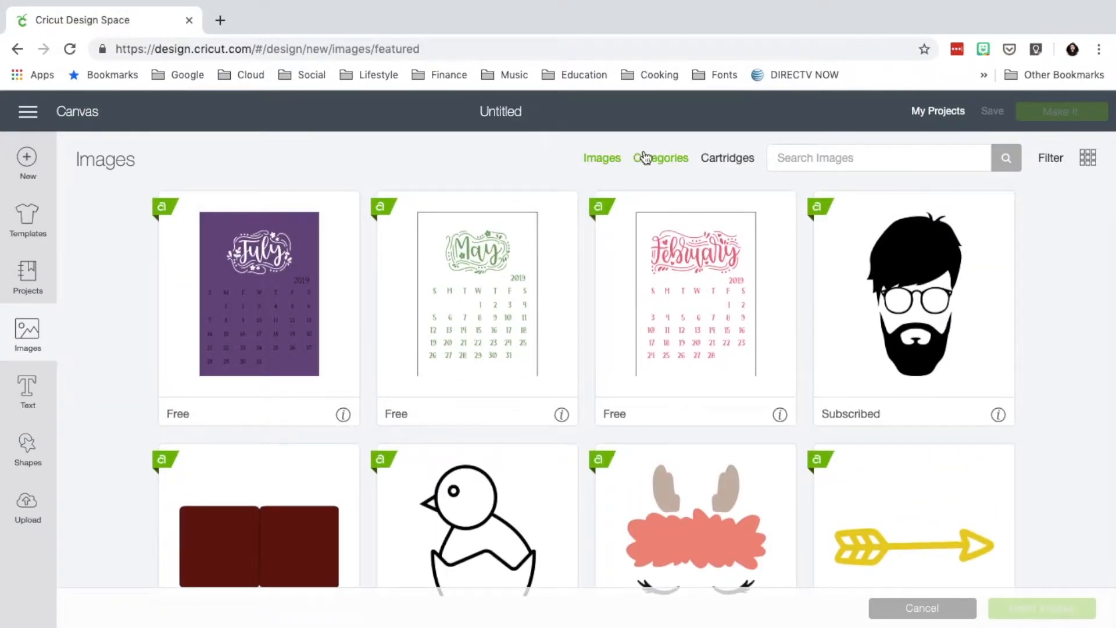
Step: Switch the image library to categories and look through the available image themes
{"action": "left_click", "coordinate": [646, 157]}
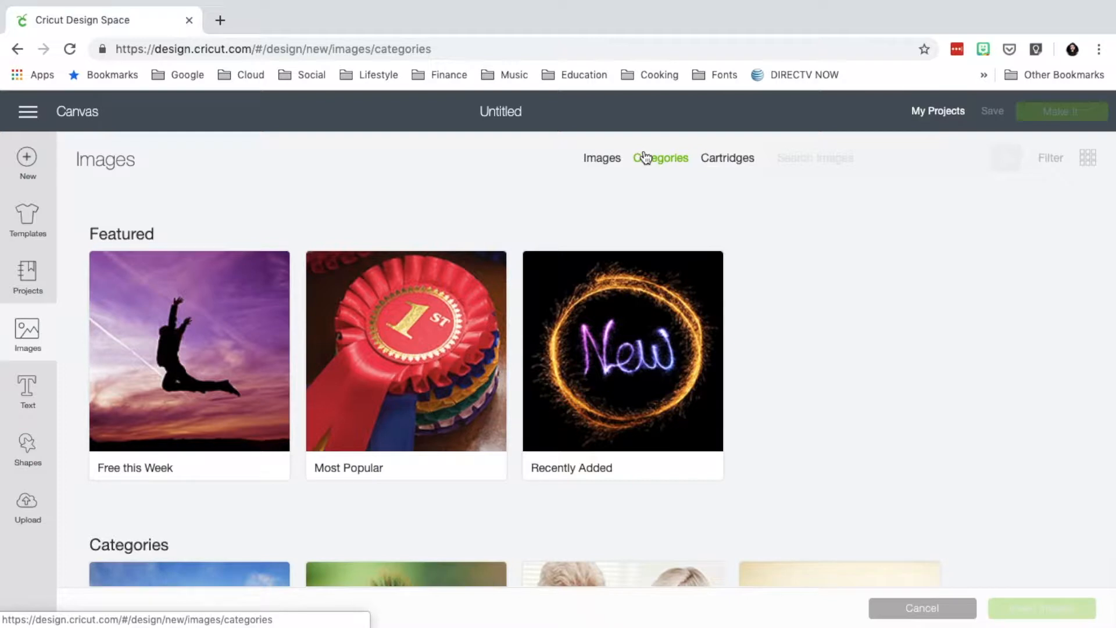
{"action": "scroll", "coordinate": [532, 385], "scroll_direction": "down", "scroll_amount": 3}
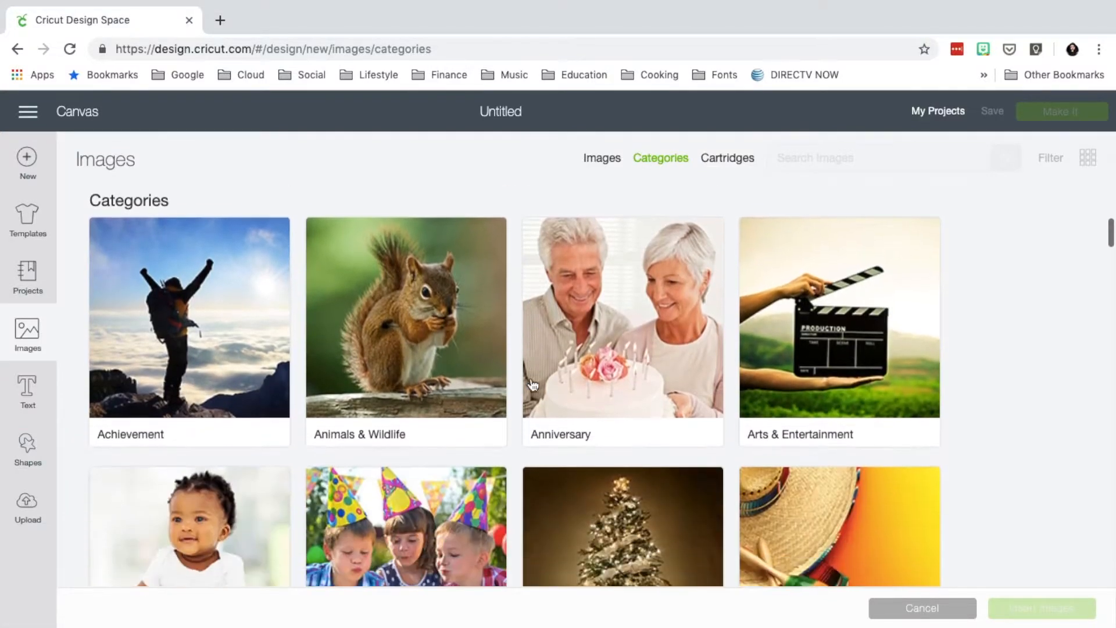
{"action": "scroll", "coordinate": [532, 386], "scroll_direction": "down", "scroll_amount": 1}
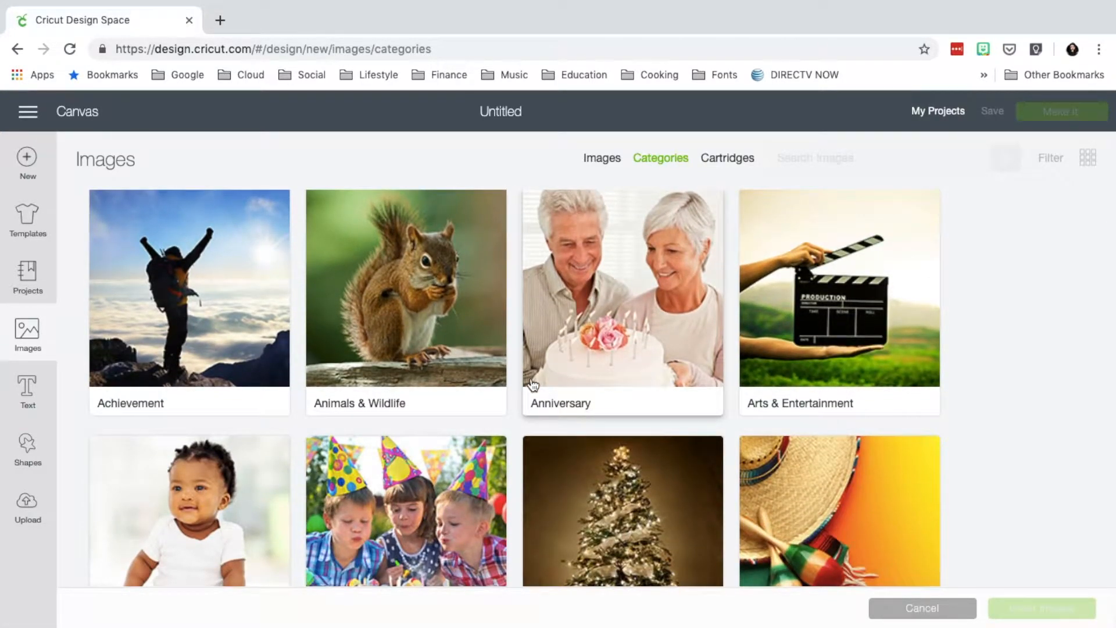
{"action": "scroll", "coordinate": [532, 385], "scroll_direction": "down", "scroll_amount": 8}
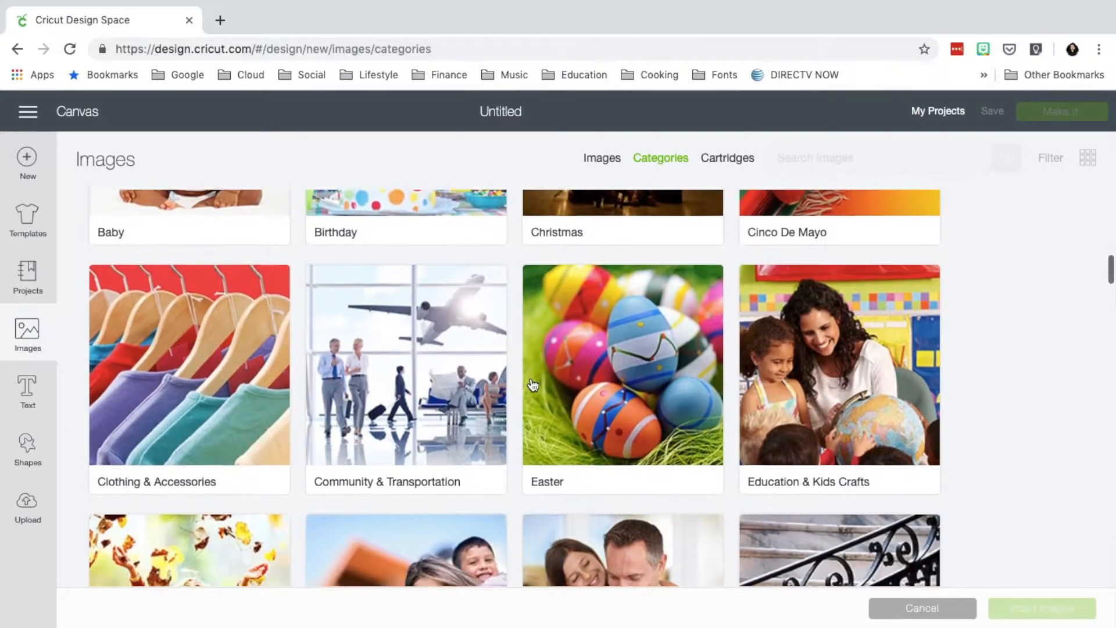
{"action": "scroll", "coordinate": [532, 385], "scroll_direction": "down", "scroll_amount": 3}
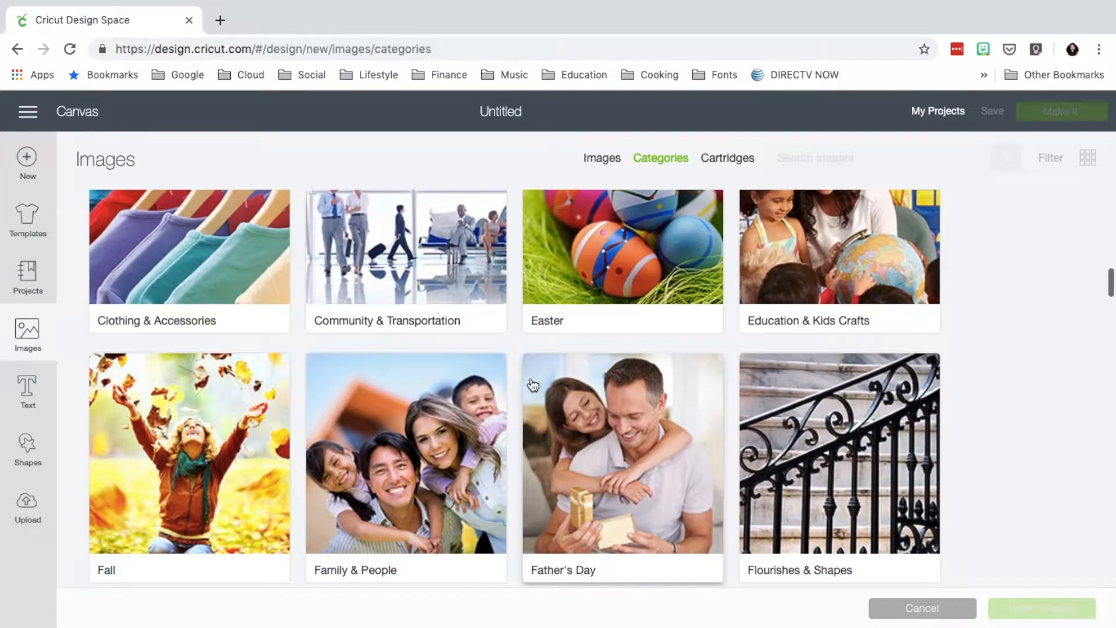
Step: Switch the image library to cartridges and browse the image sets as far as 50 States
{"action": "left_click", "coordinate": [734, 169]}
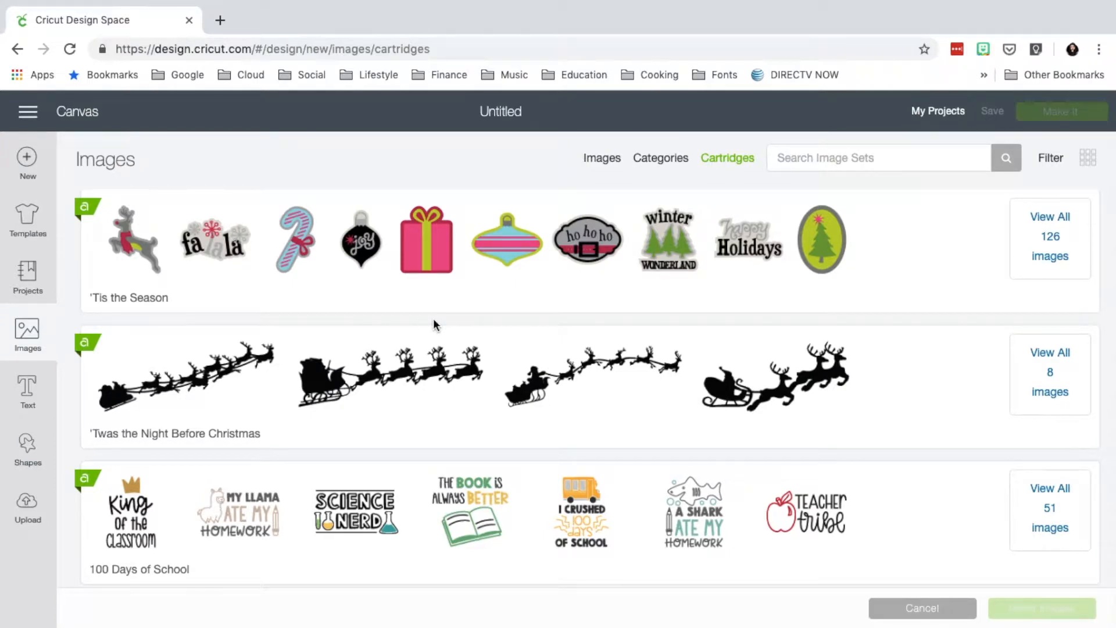
{"action": "scroll", "coordinate": [434, 320], "scroll_direction": "down", "scroll_amount": 6}
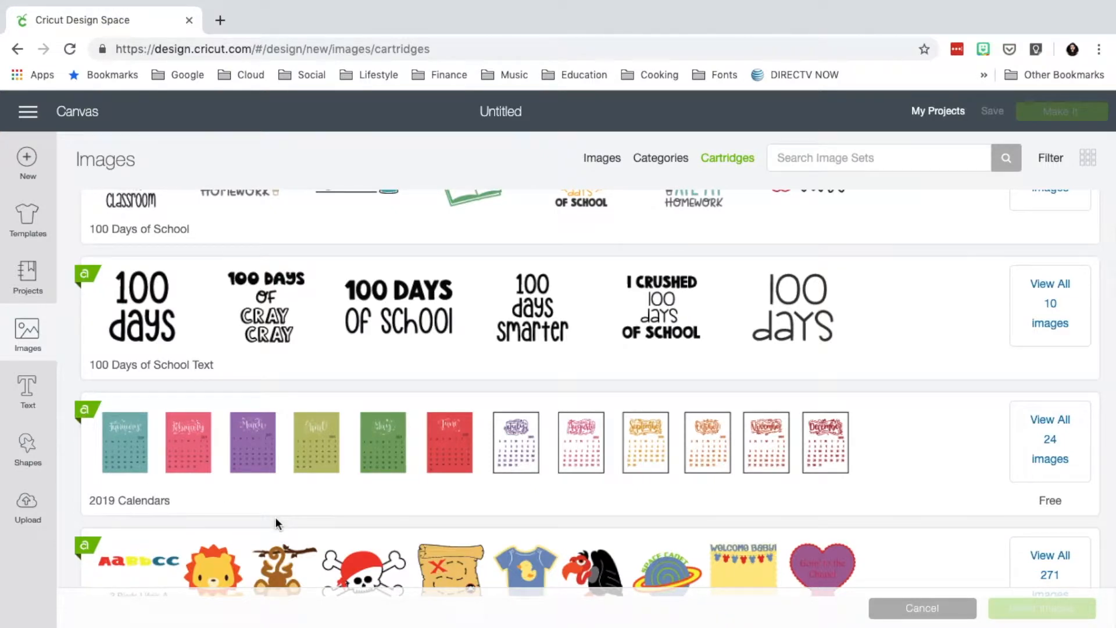
{"action": "scroll", "coordinate": [275, 519], "scroll_direction": "down", "scroll_amount": 10}
{"action": "scroll", "coordinate": [278, 517], "scroll_direction": "down", "scroll_amount": 12}
{"action": "scroll", "coordinate": [277, 518], "scroll_direction": "down", "scroll_amount": 7}
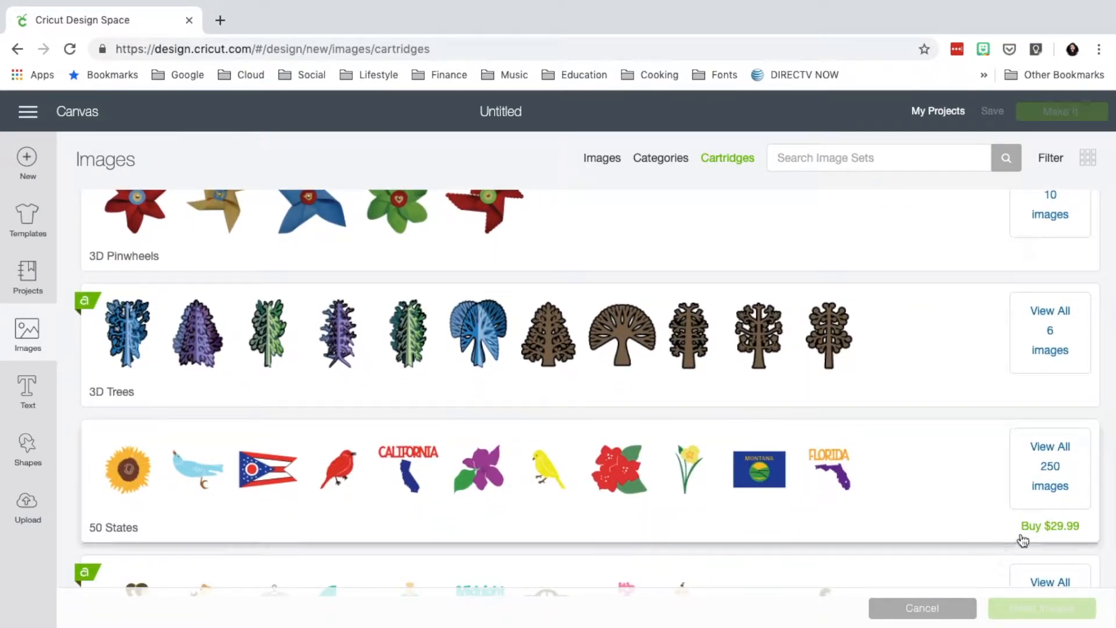
Step: View all images in the 50 States cartridge and browse the individually priced designs
{"action": "left_click", "coordinate": [1048, 491]}
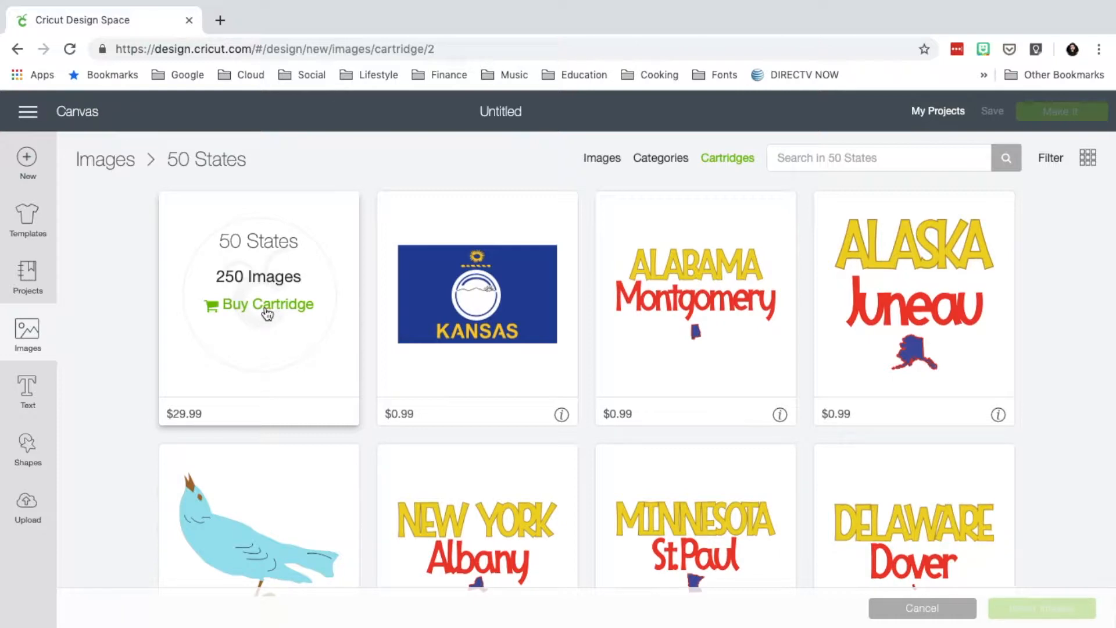
{"action": "scroll", "coordinate": [407, 399], "scroll_direction": "down", "scroll_amount": 5}
{"action": "scroll", "coordinate": [409, 399], "scroll_direction": "down", "scroll_amount": 3}
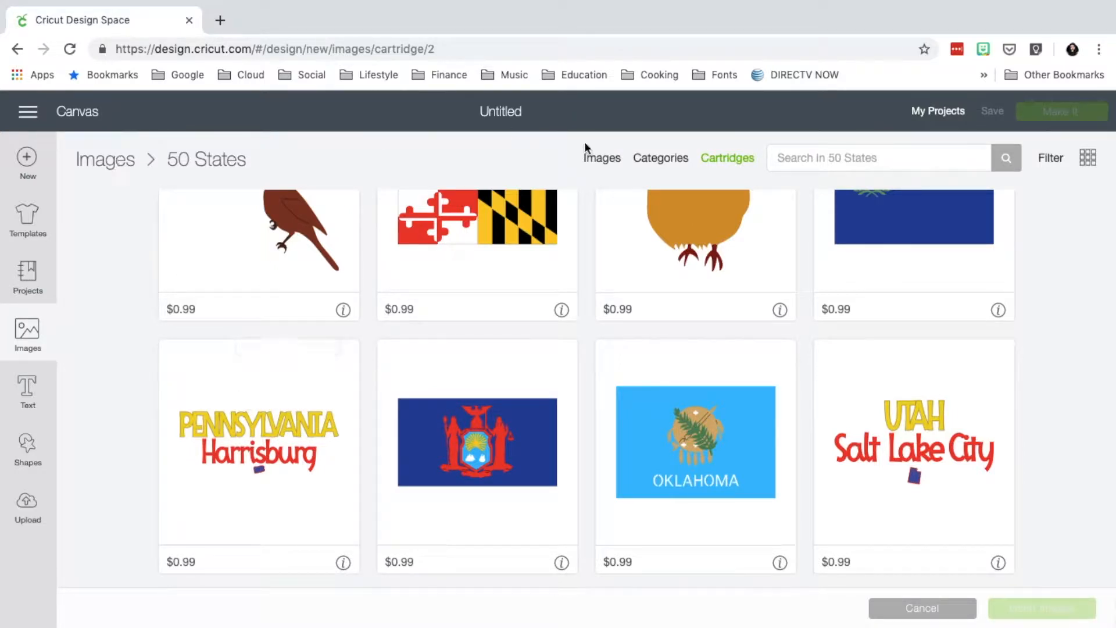
Step: Return to the full cartridge list and search the image sets for "heart"
{"action": "left_click", "coordinate": [710, 160]}
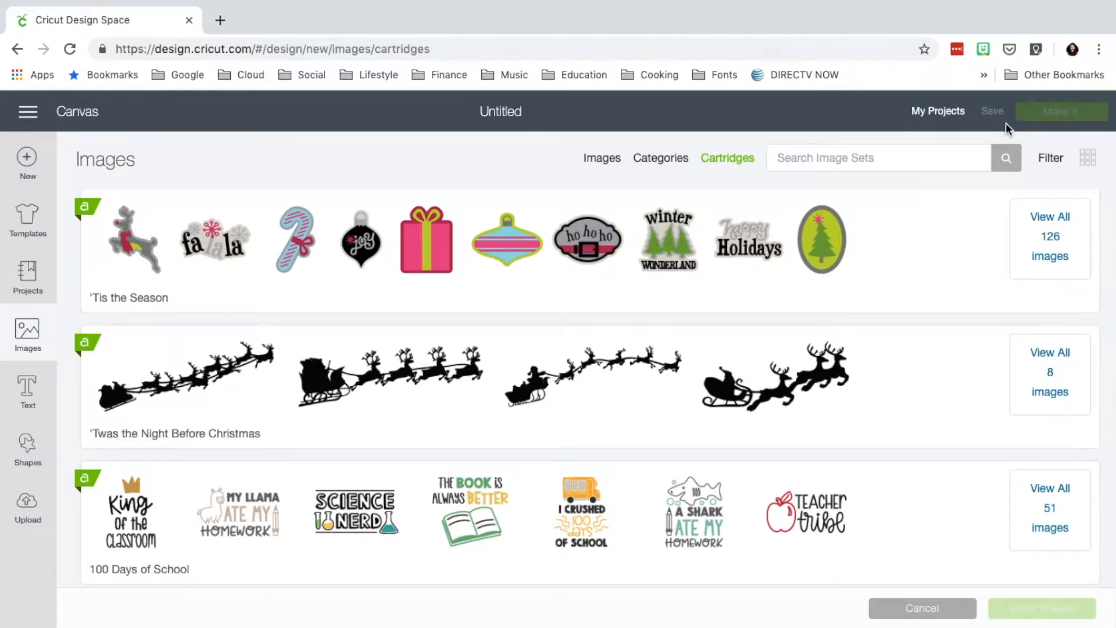
{"action": "left_click", "coordinate": [902, 155]}
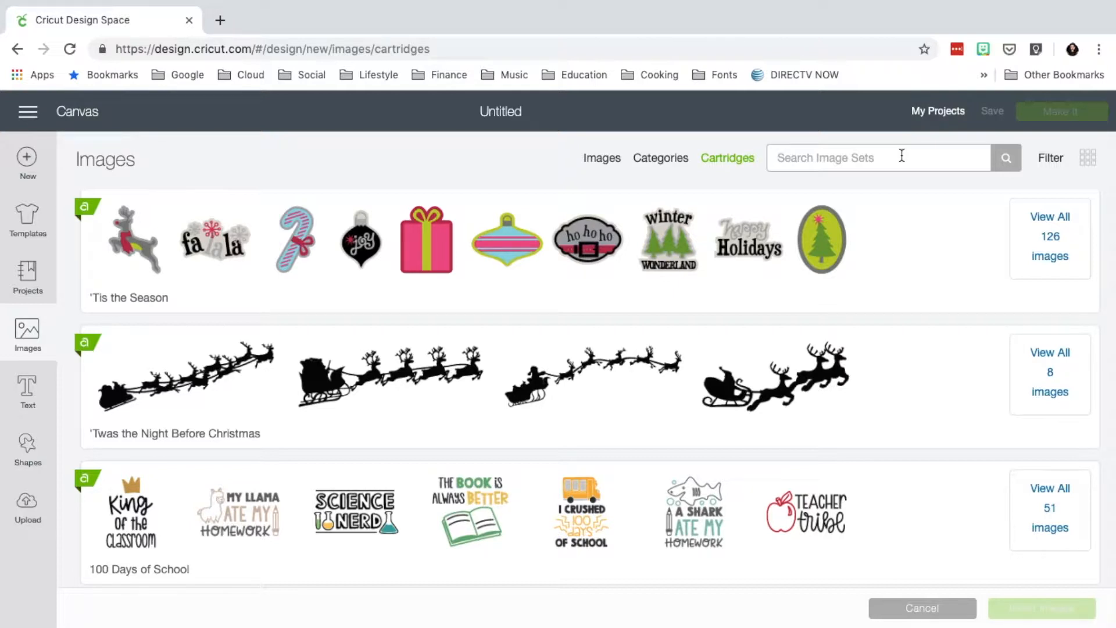
{"action": "type", "text": "heart"}
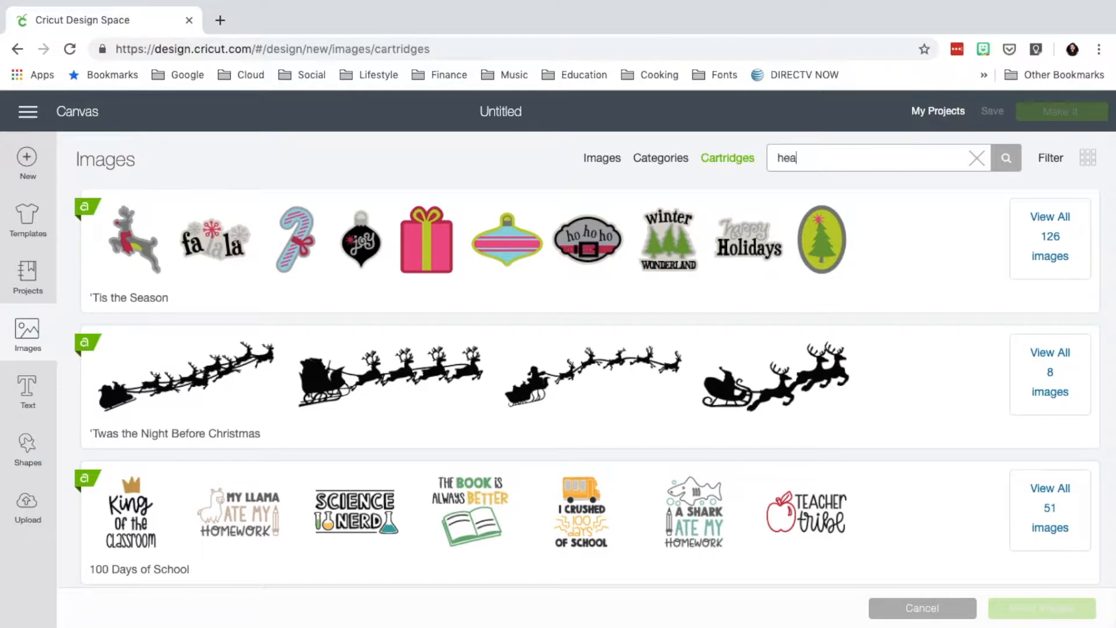
{"action": "key", "text": "Return"}
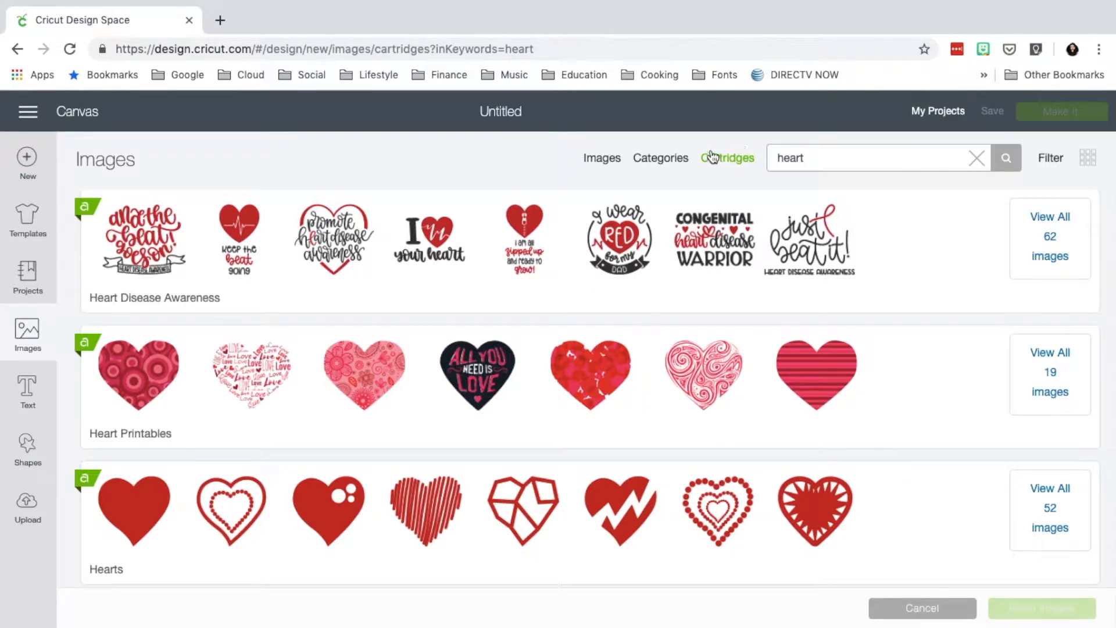
Step: Switch the "heart" search to individual images and browse the subscribed heart designs
{"action": "left_click", "coordinate": [615, 164]}
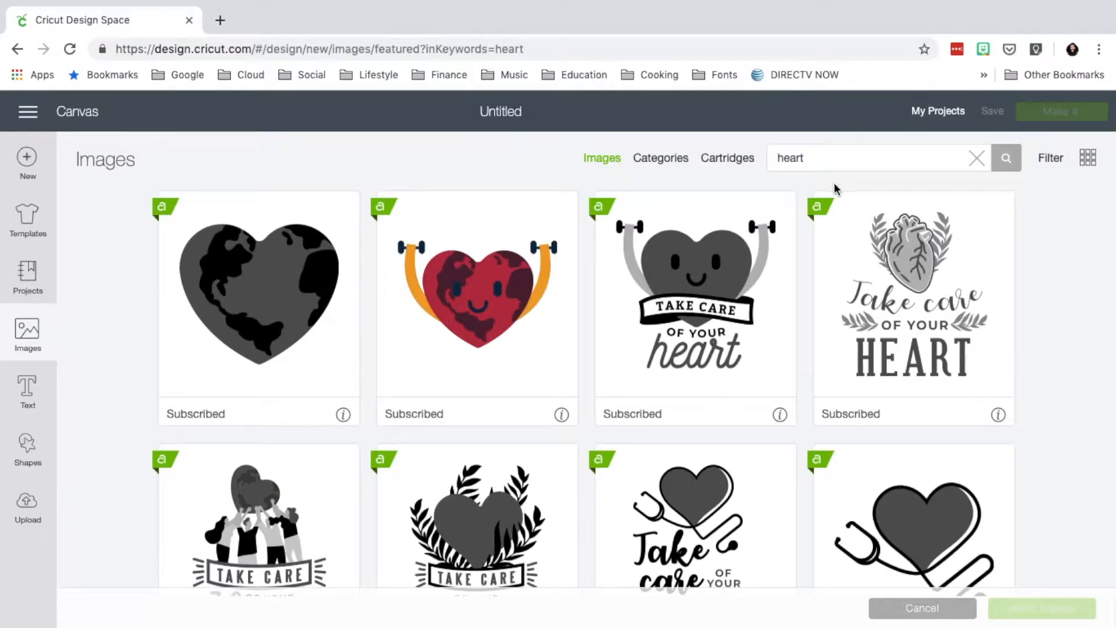
{"action": "scroll", "coordinate": [698, 355], "scroll_direction": "down", "scroll_amount": 7}
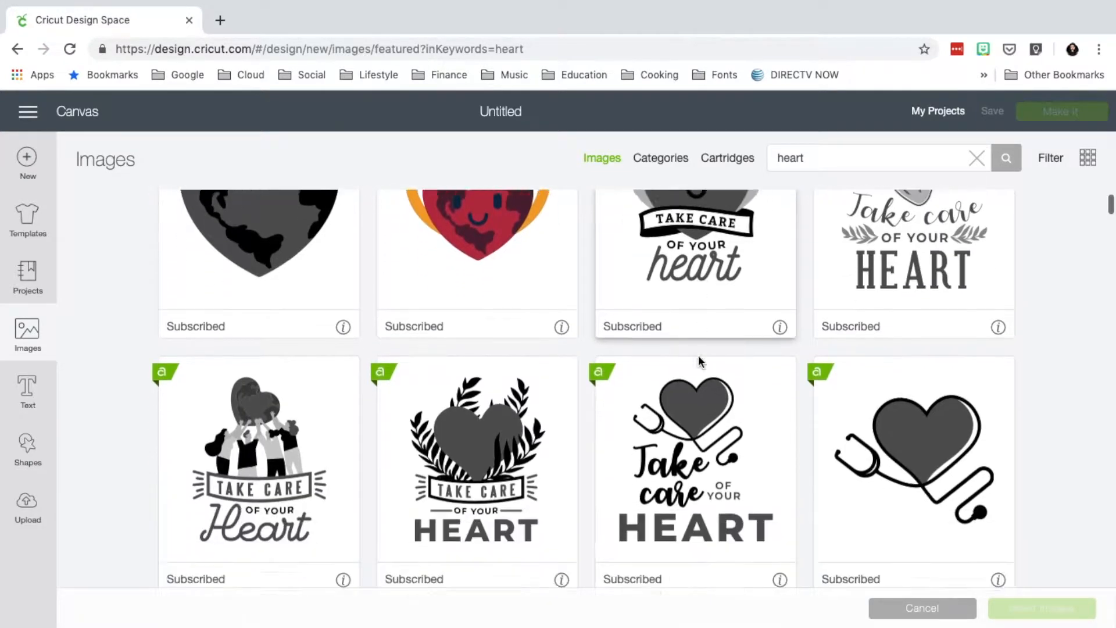
{"action": "scroll", "coordinate": [699, 354], "scroll_direction": "down", "scroll_amount": 10}
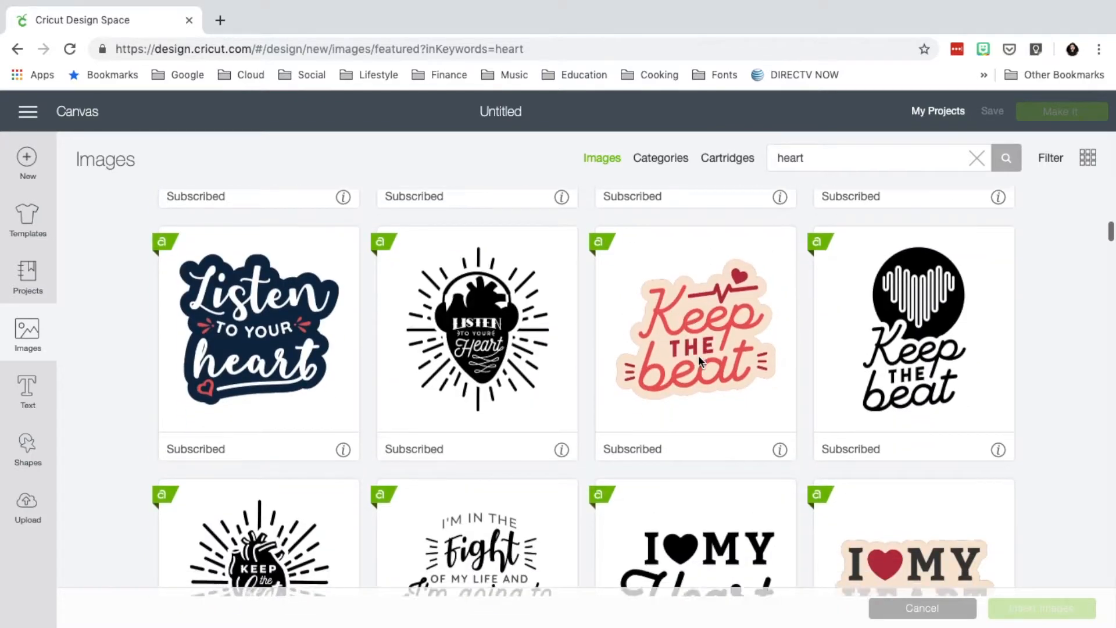
{"action": "scroll", "coordinate": [699, 354], "scroll_direction": "down", "scroll_amount": 12}
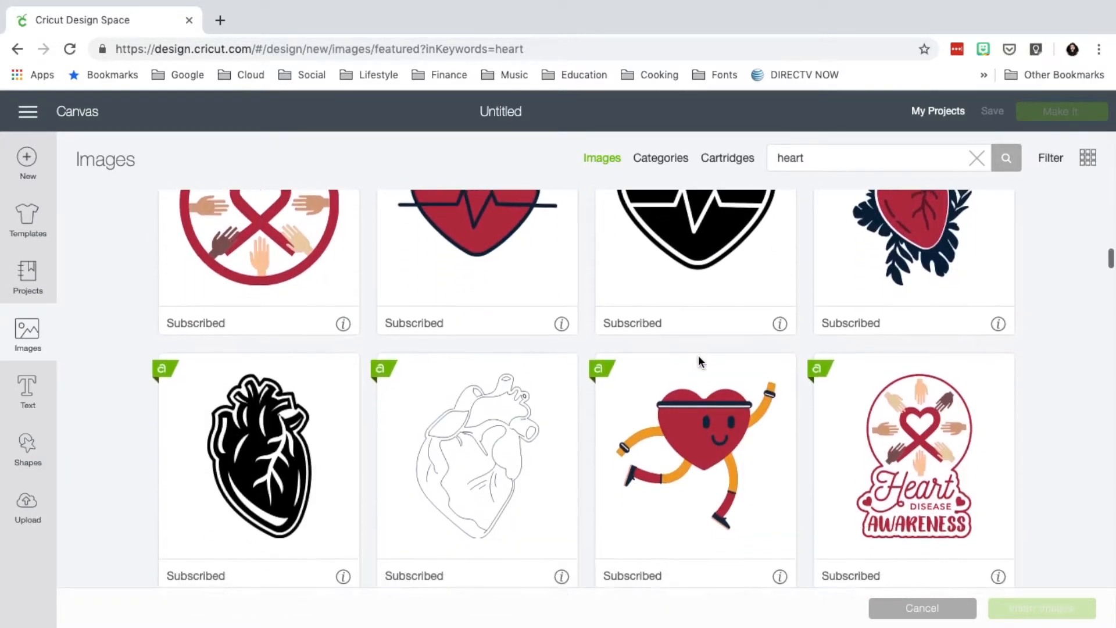
{"action": "scroll", "coordinate": [698, 352], "scroll_direction": "up", "scroll_amount": 20}
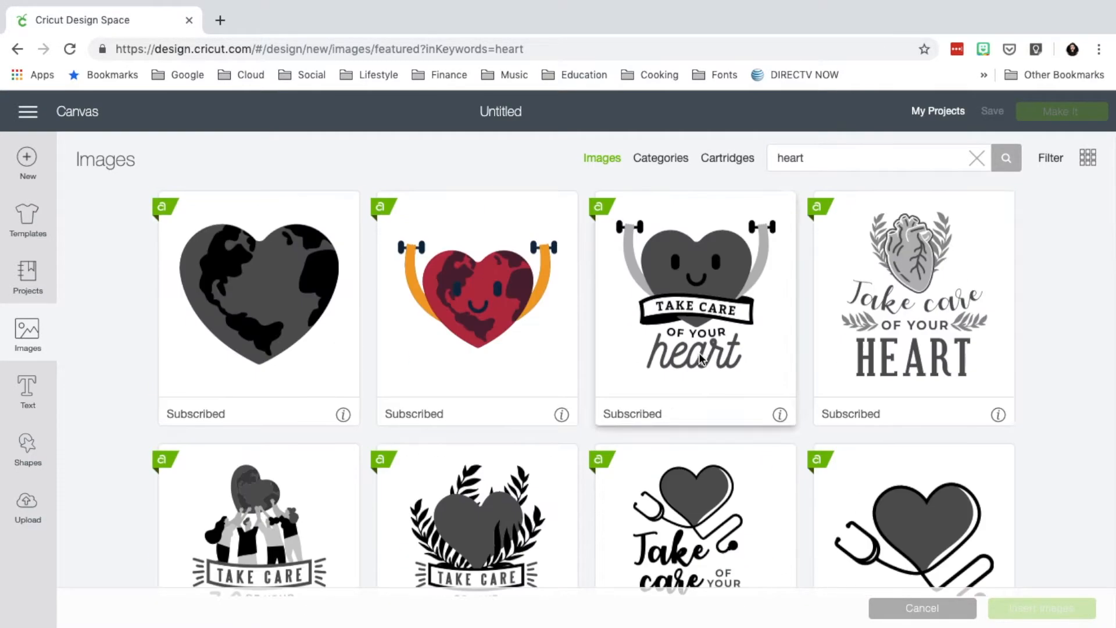
Step: Filter the heart images by My Images, narrow the filter to Uploaded only, and browse the uploaded designs
{"action": "left_click", "coordinate": [1049, 158]}
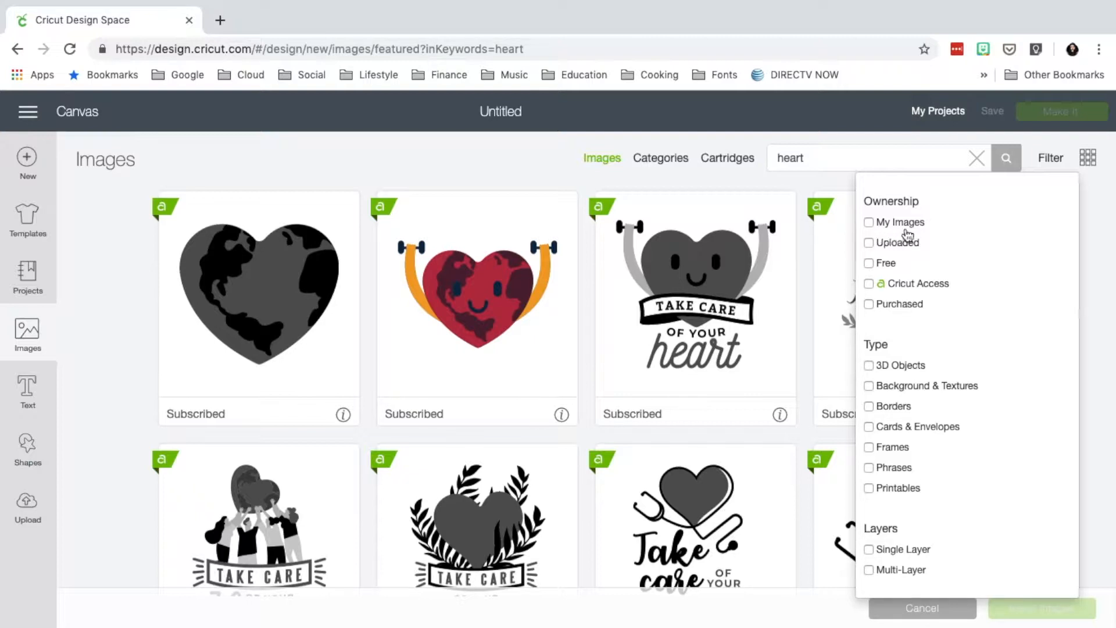
{"action": "left_click", "coordinate": [869, 223]}
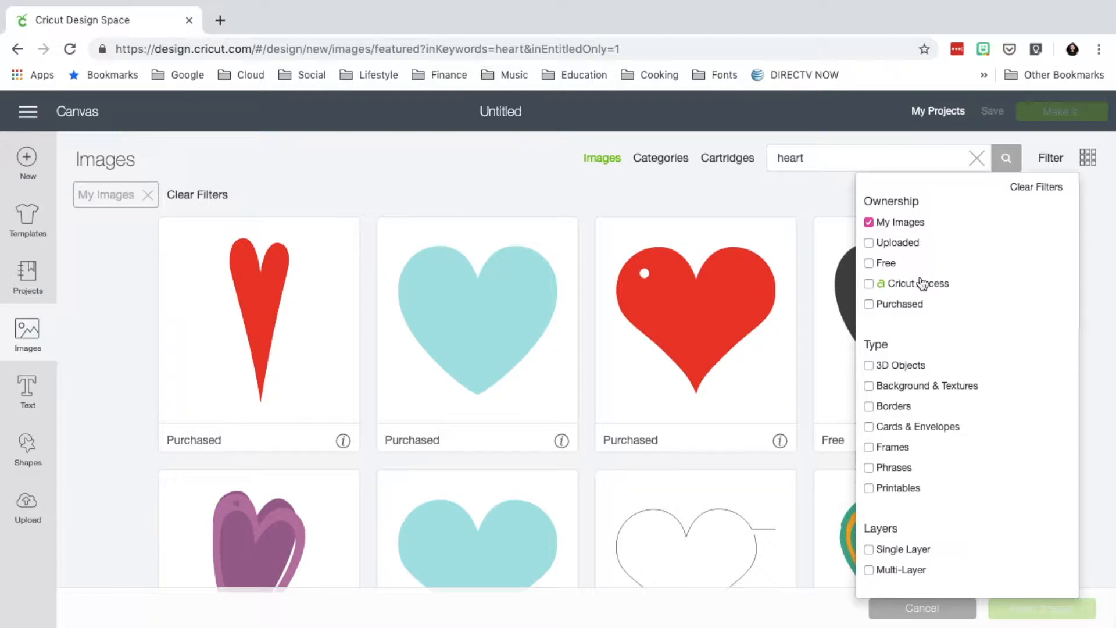
{"action": "left_click", "coordinate": [886, 246]}
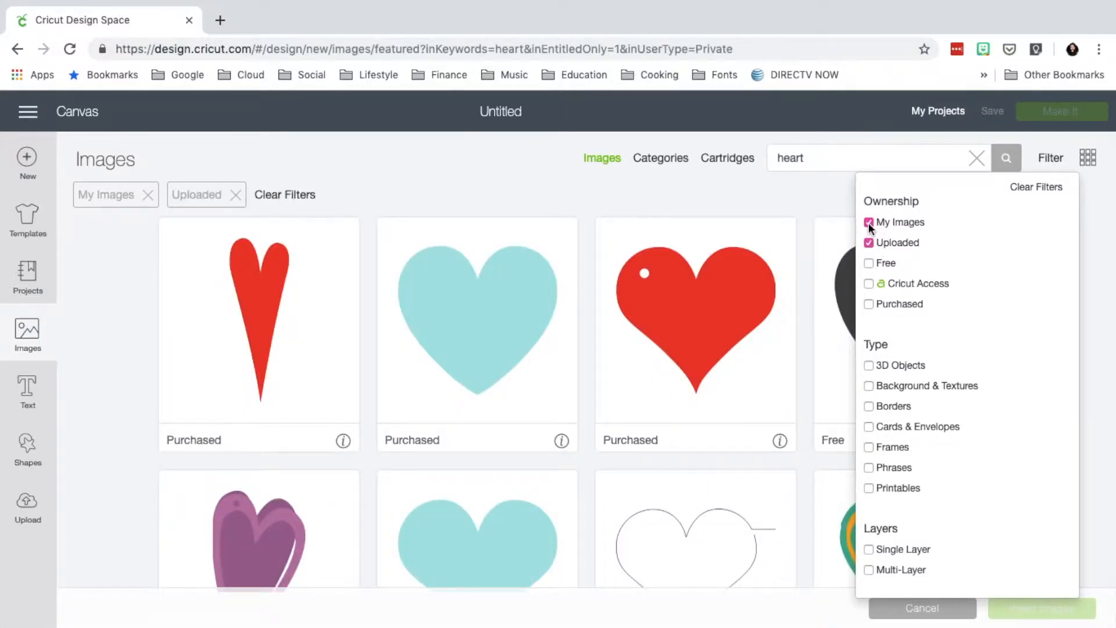
{"action": "left_click", "coordinate": [869, 222]}
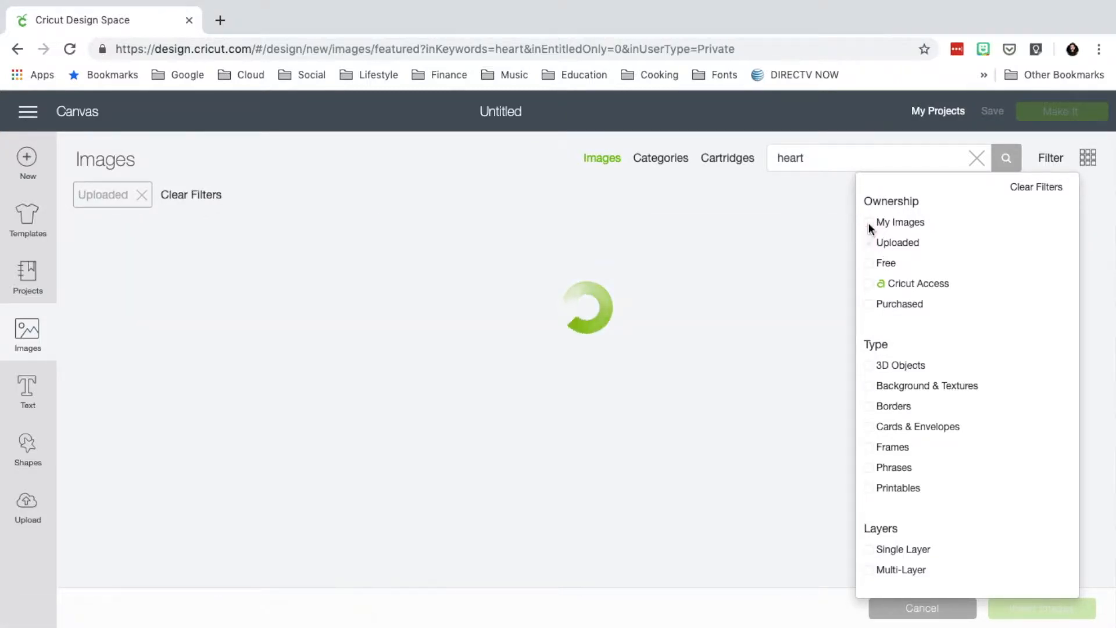
{"action": "scroll", "coordinate": [672, 474], "scroll_direction": "down", "scroll_amount": 12}
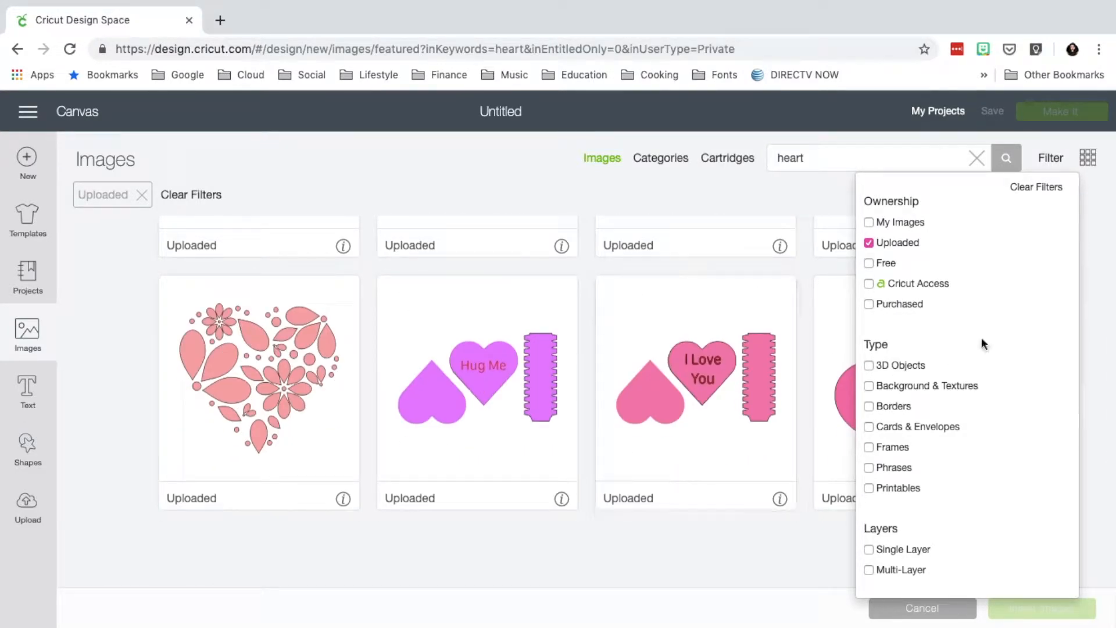
Step: Change the ownership filter to Purchased only, browse the purchased heart images, and clear the search term
{"action": "left_click", "coordinate": [868, 305]}
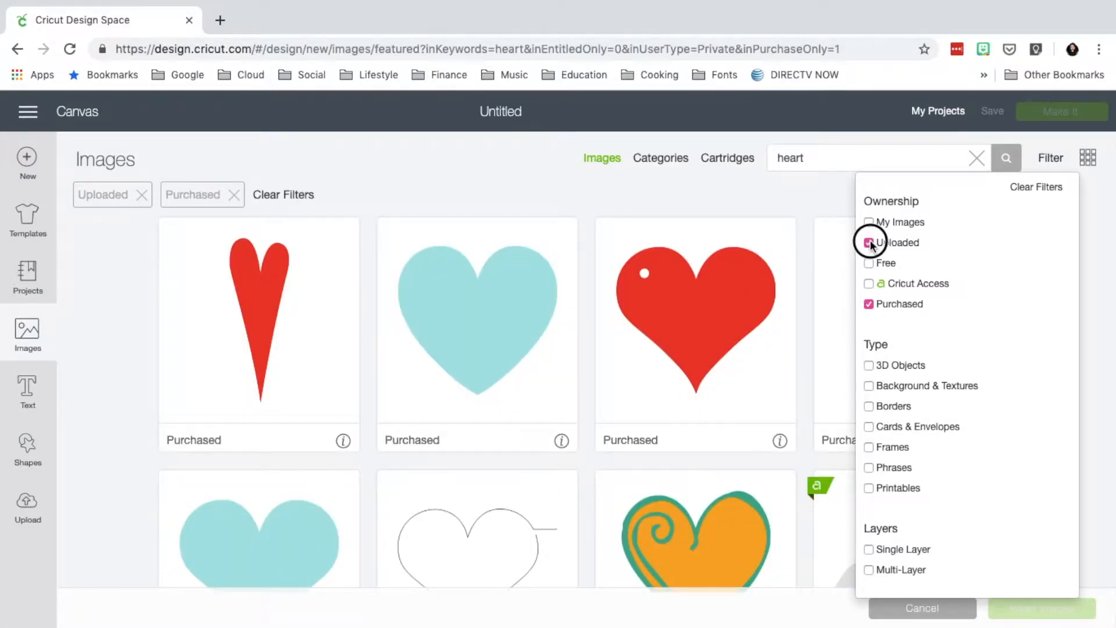
{"action": "left_click", "coordinate": [869, 242]}
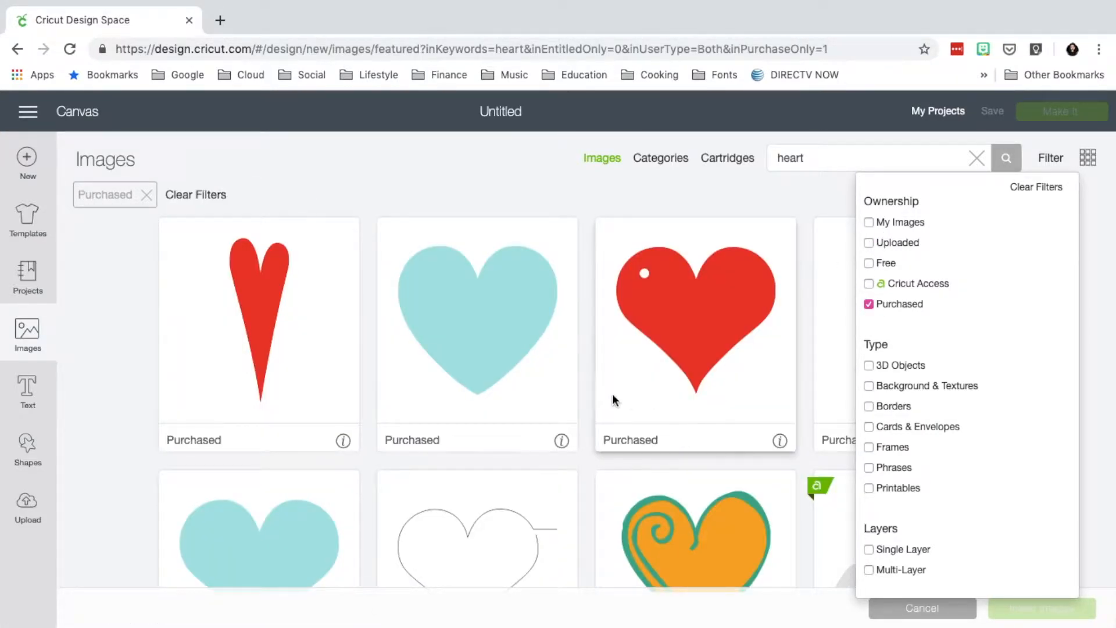
{"action": "scroll", "coordinate": [675, 419], "scroll_direction": "down", "scroll_amount": 15}
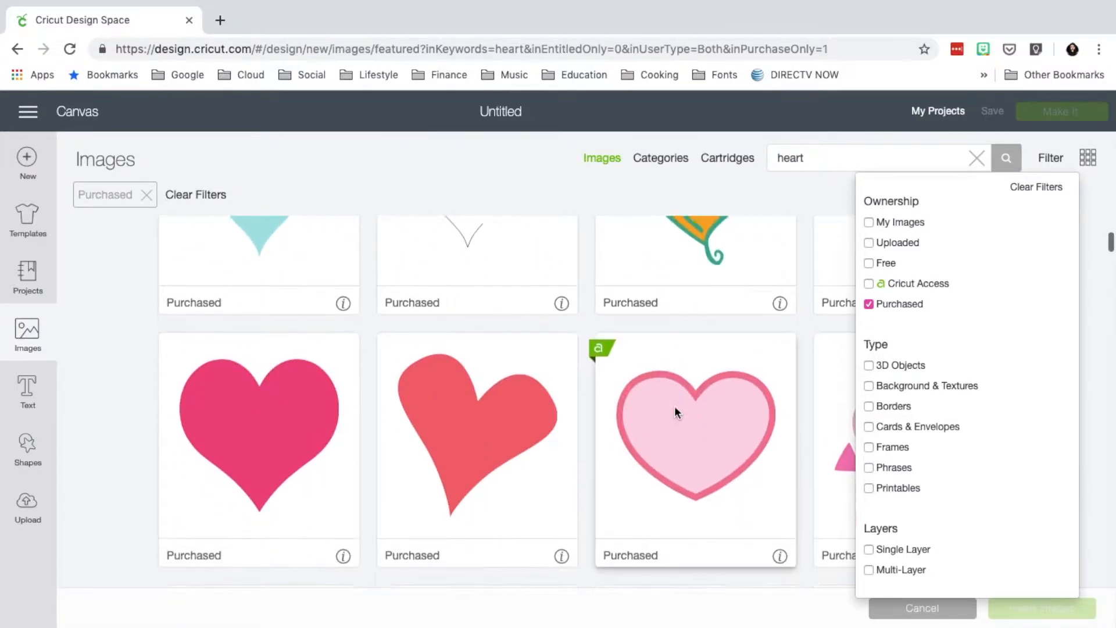
{"action": "scroll", "coordinate": [675, 407], "scroll_direction": "down", "scroll_amount": 5}
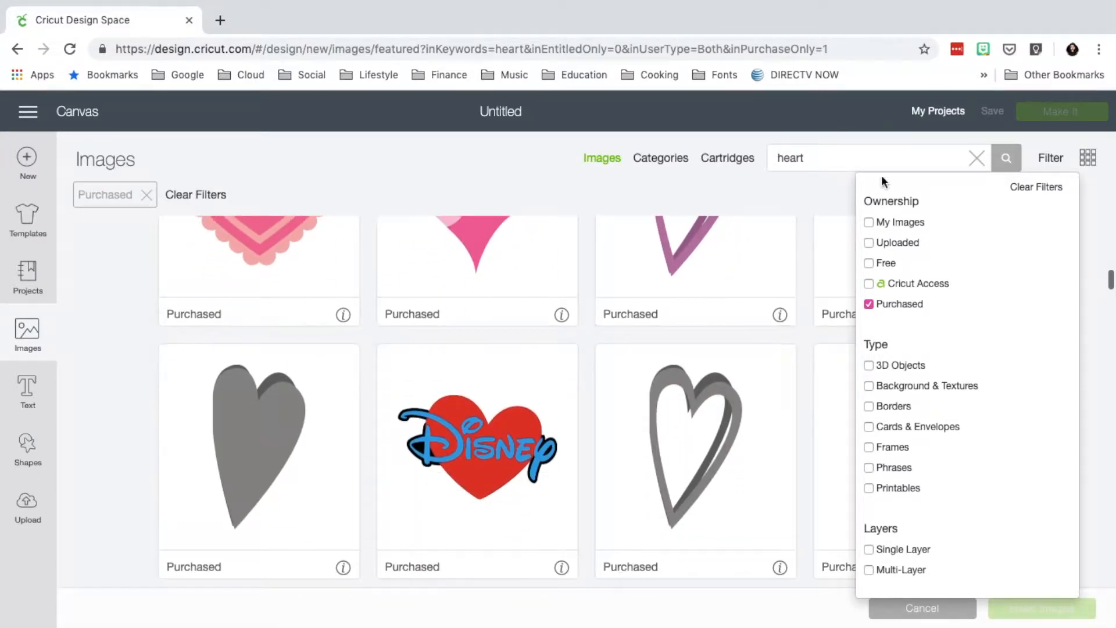
{"action": "left_click", "coordinate": [980, 159]}
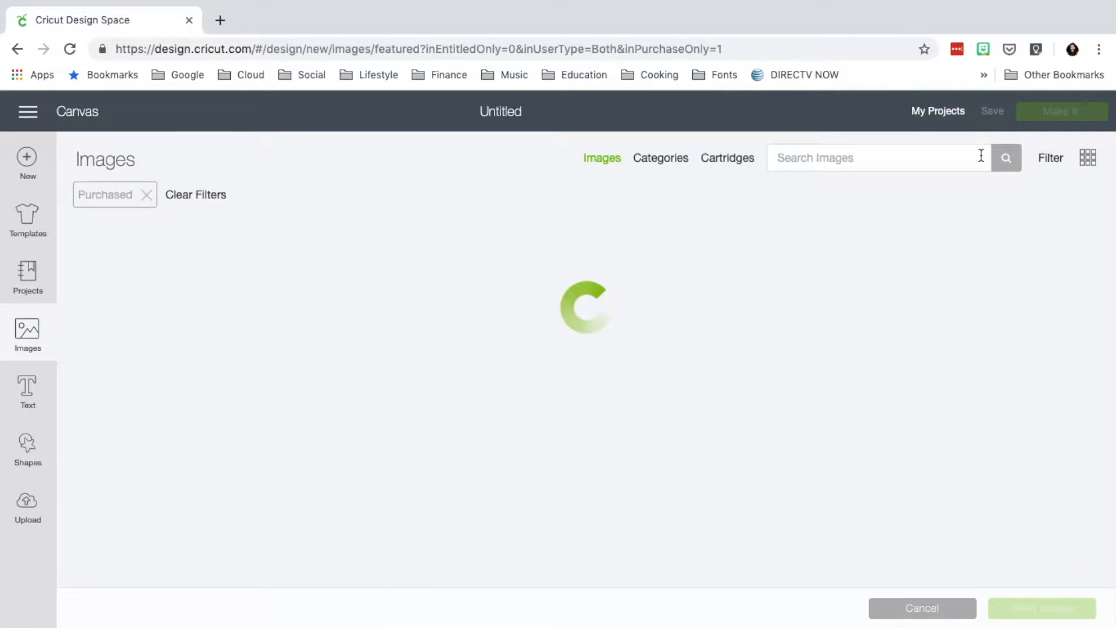
Step: Add a text box to the canvas, browse the full font list, and choose the Allyca Regular Slanted font
{"action": "left_click", "coordinate": [27, 389]}
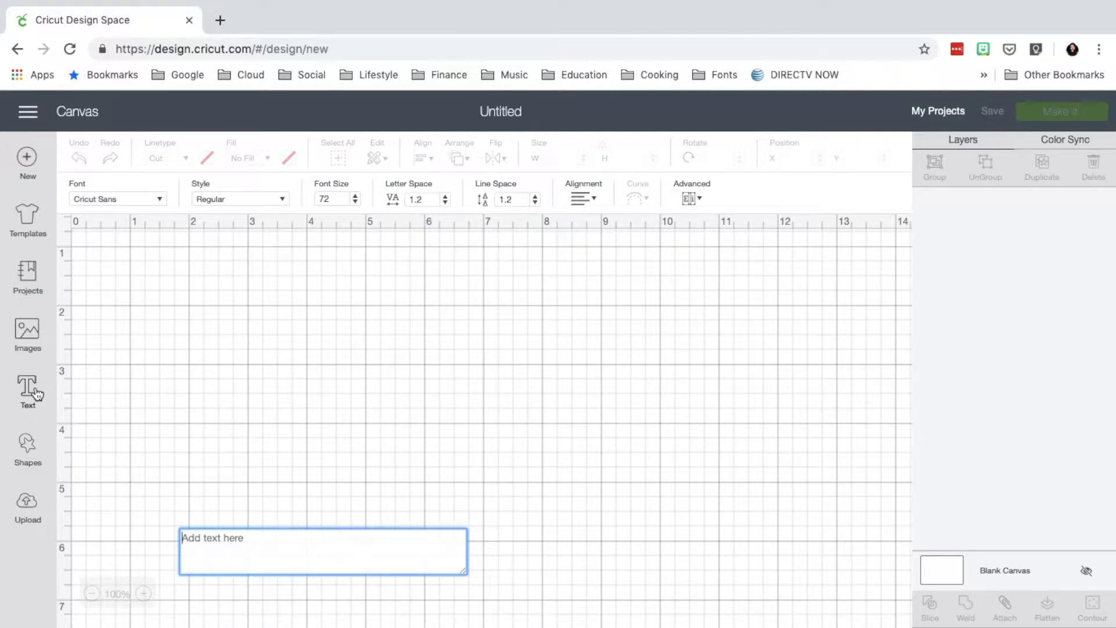
{"action": "left_click", "coordinate": [161, 199]}
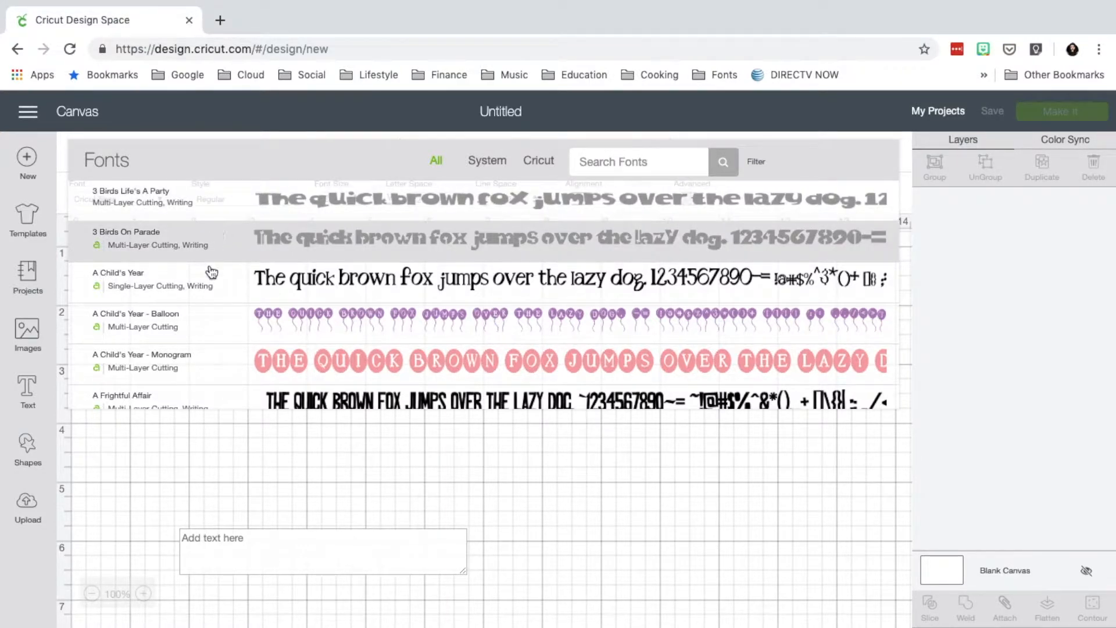
{"action": "scroll", "coordinate": [247, 319], "scroll_direction": "down", "scroll_amount": 8}
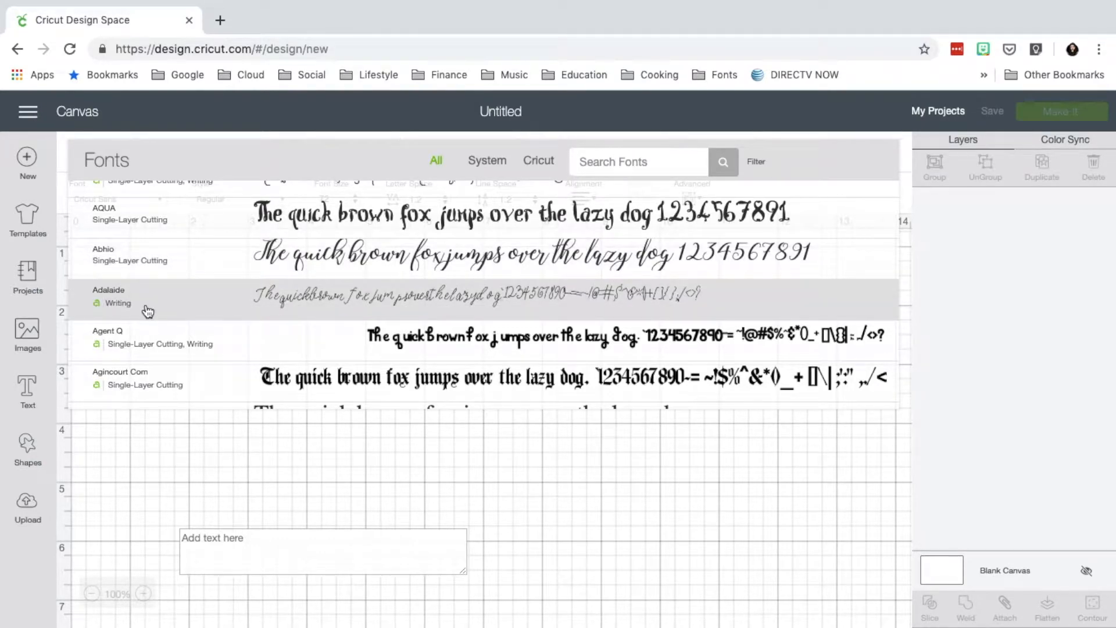
{"action": "scroll", "coordinate": [149, 313], "scroll_direction": "down", "scroll_amount": 6}
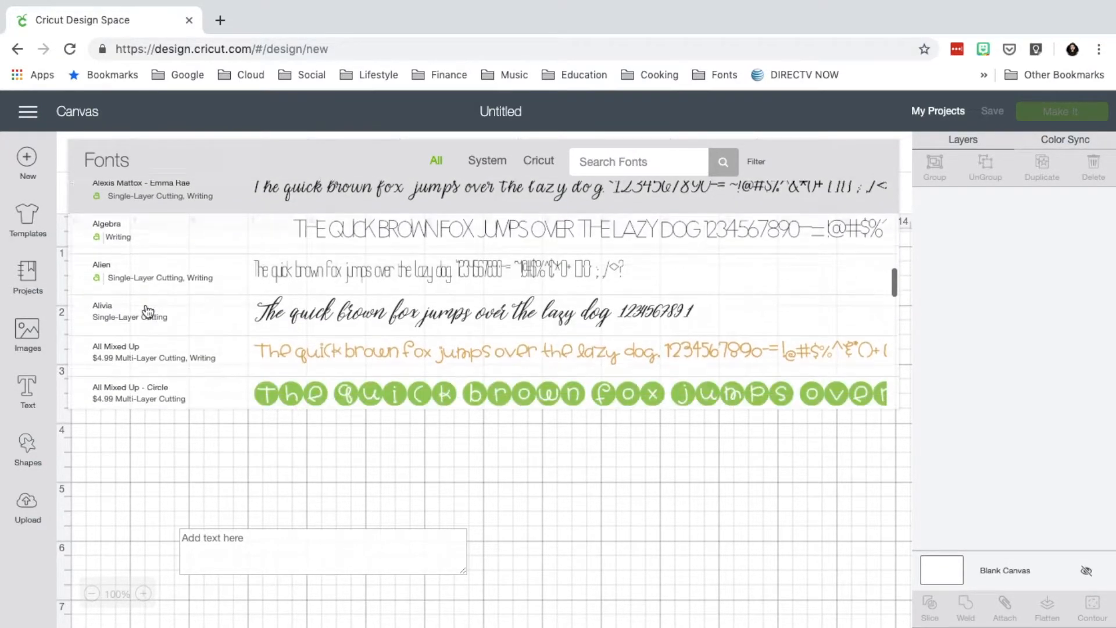
{"action": "scroll", "coordinate": [148, 312], "scroll_direction": "down", "scroll_amount": 2}
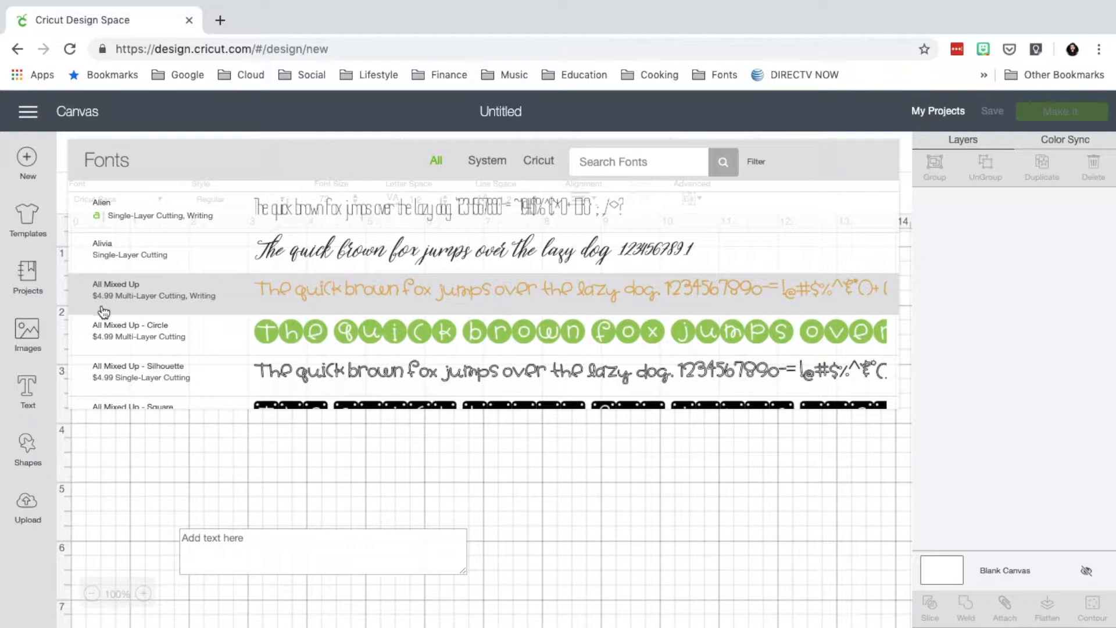
{"action": "scroll", "coordinate": [239, 311], "scroll_direction": "down", "scroll_amount": 7}
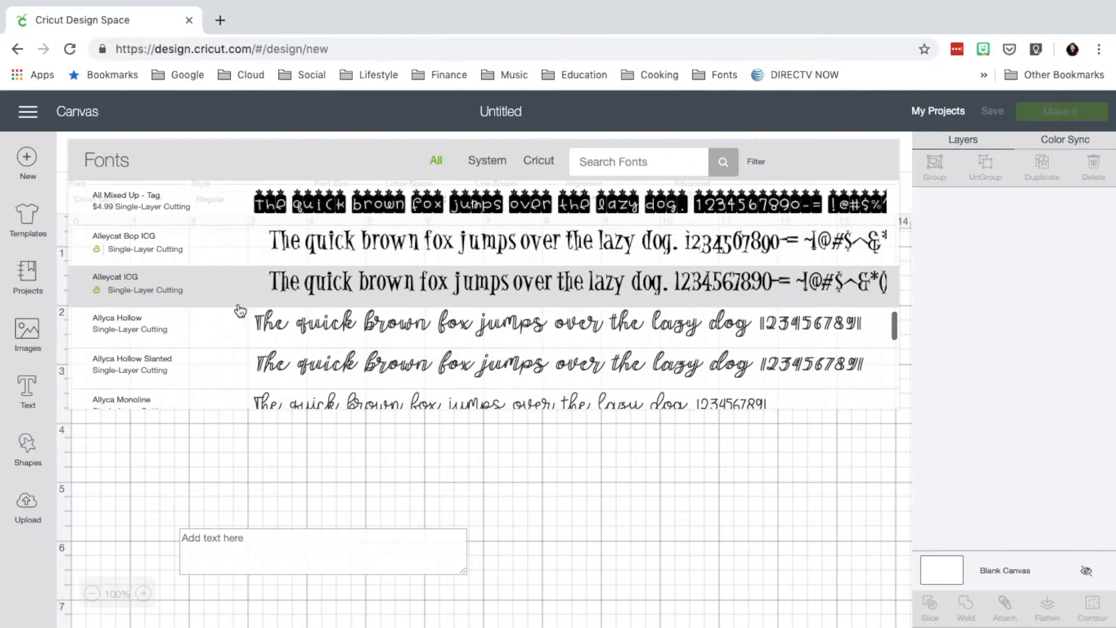
{"action": "scroll", "coordinate": [240, 312], "scroll_direction": "down", "scroll_amount": 1}
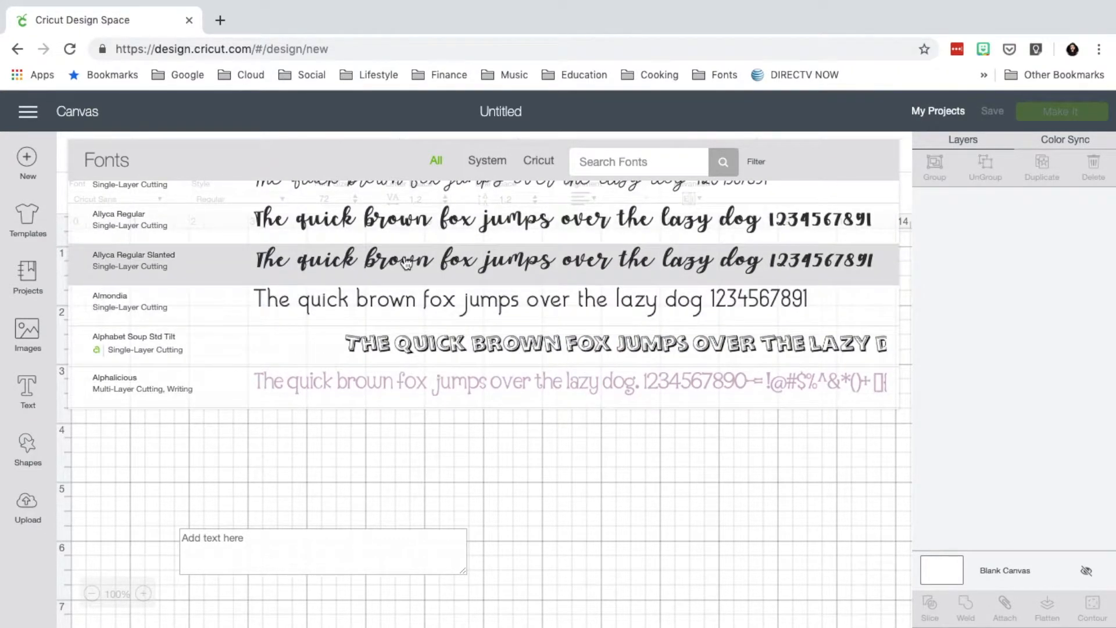
{"action": "left_click", "coordinate": [519, 260]}
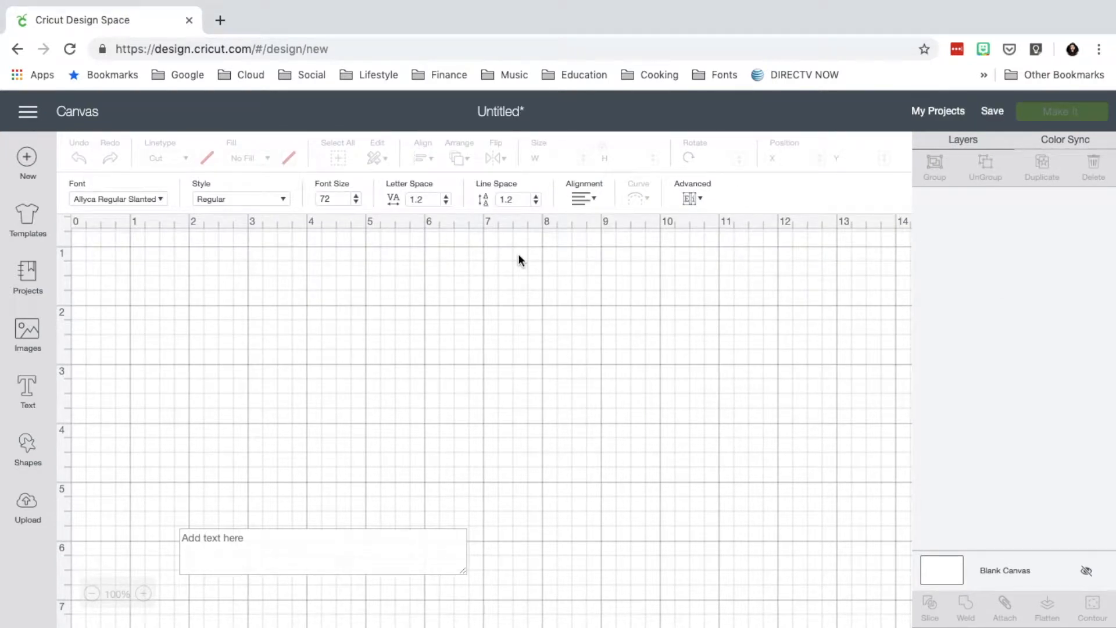
Step: Enter "Hello" in the text box and move the word up to about X 4.6, Y 1.4 on the canvas
{"action": "left_click", "coordinate": [266, 548]}
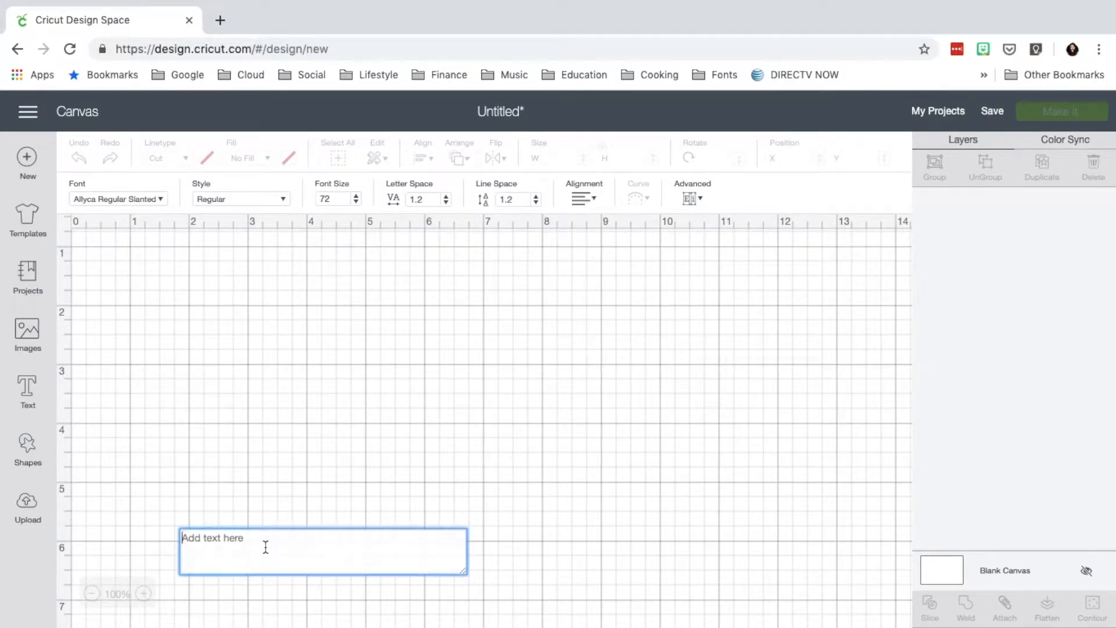
{"action": "type", "text": "Hello"}
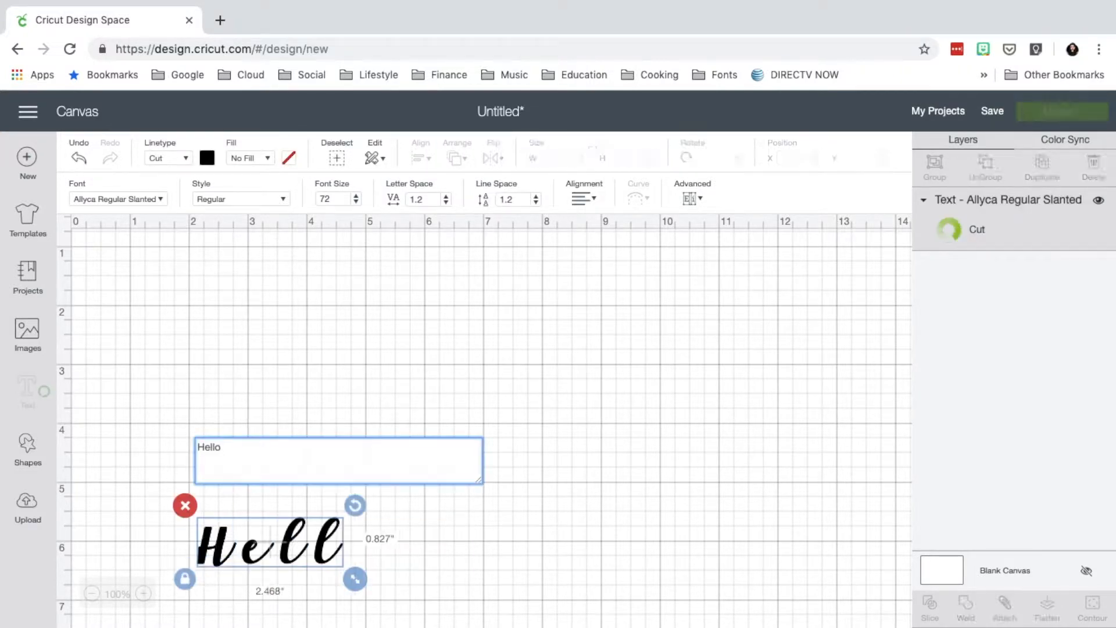
{"action": "left_click", "coordinate": [584, 463]}
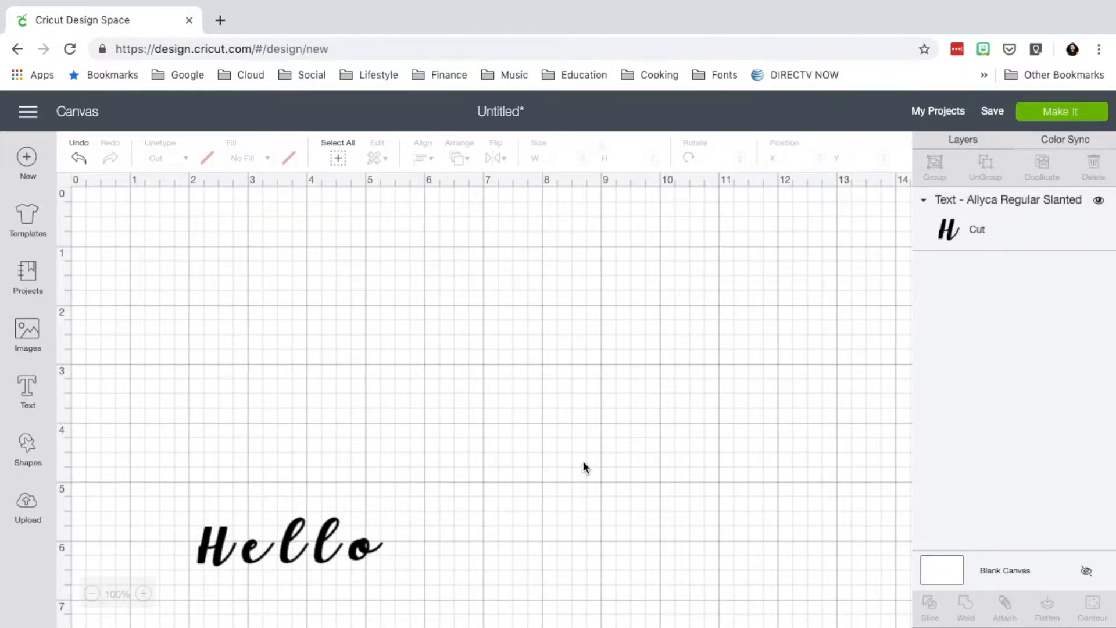
{"action": "left_click_drag", "start_coordinate": [327, 548], "coordinate": [467, 307]}
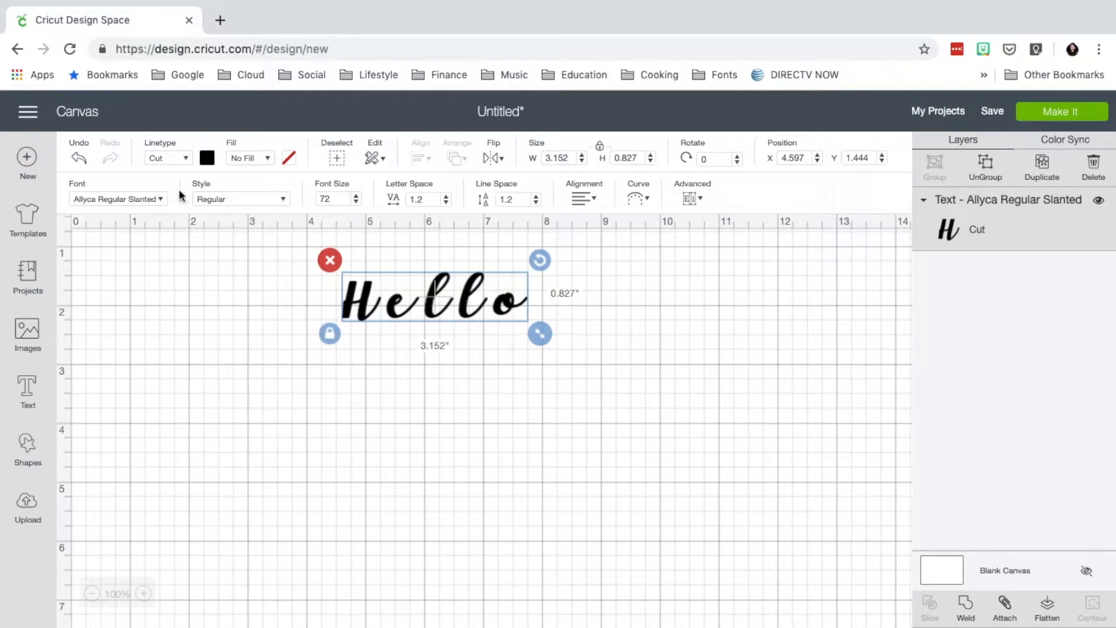
Step: Try the Draw and Score linetypes on the "Hello" text and delete the text from the canvas
{"action": "left_click", "coordinate": [190, 160]}
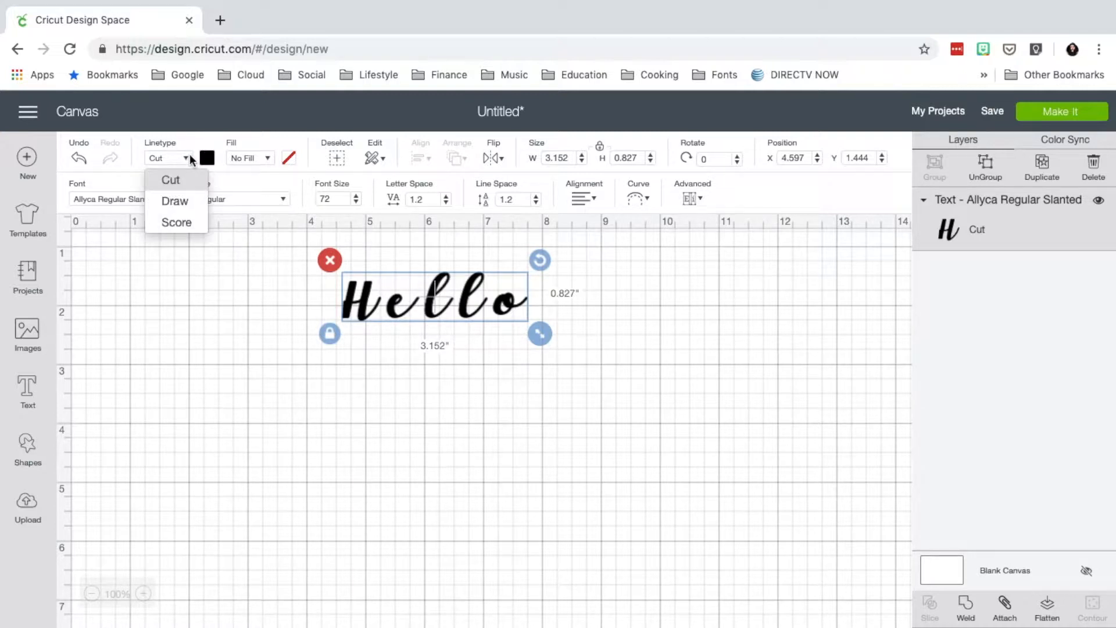
{"action": "left_click", "coordinate": [175, 201]}
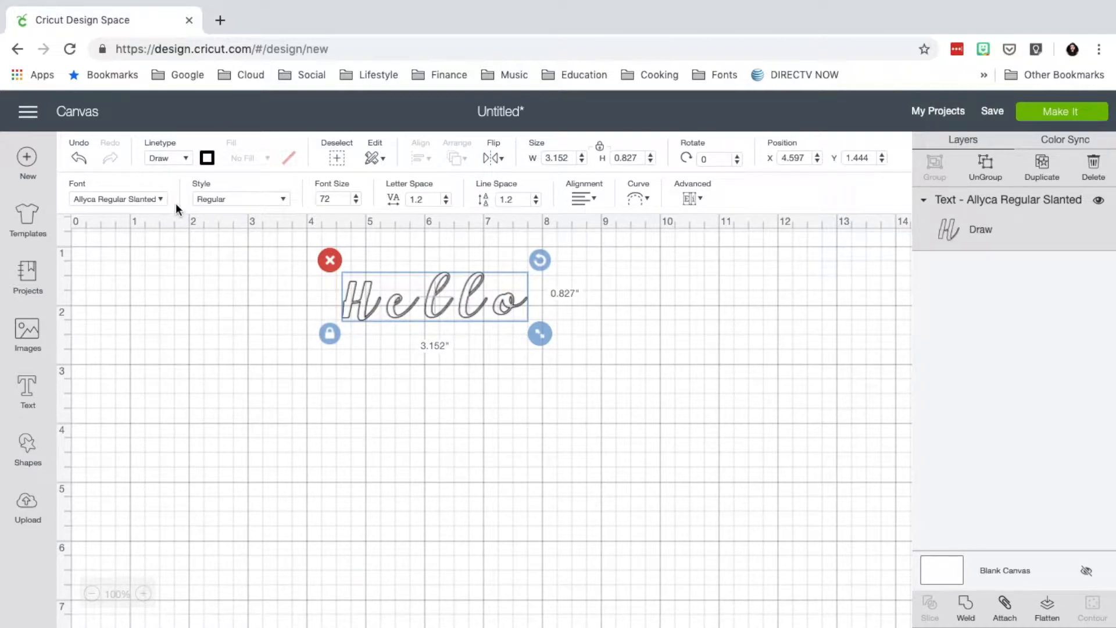
{"action": "left_click", "coordinate": [186, 158]}
{"action": "left_click", "coordinate": [171, 222]}
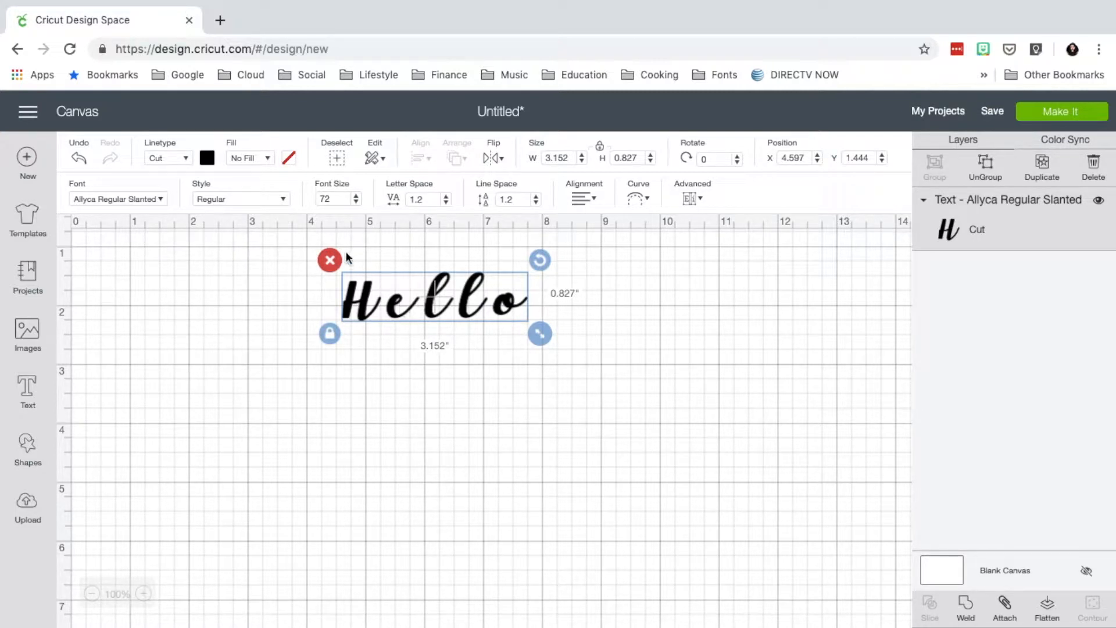
{"action": "left_click", "coordinate": [329, 261]}
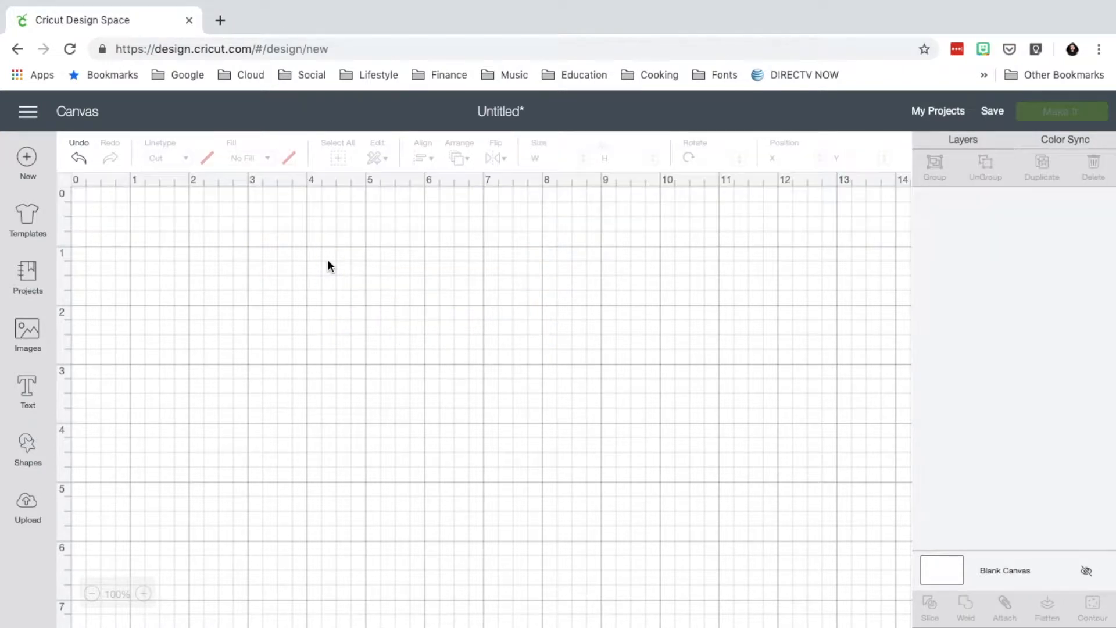
Step: Insert a square from the basic shapes and move it to about X 2.3, Y 0.8 on the canvas
{"action": "left_click", "coordinate": [37, 451]}
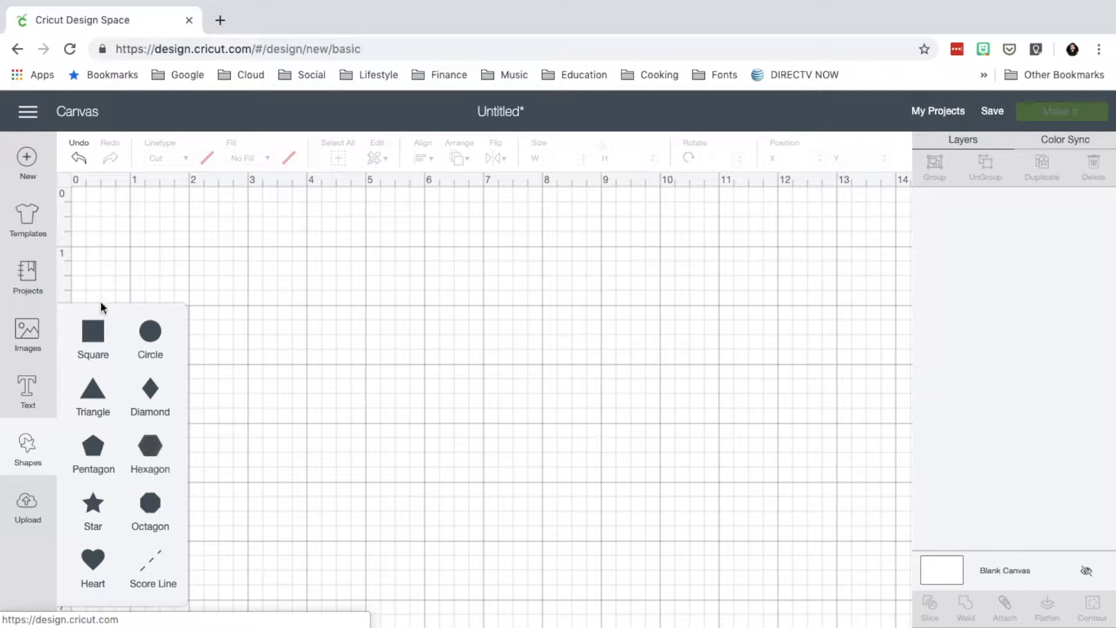
{"action": "left_click", "coordinate": [97, 349]}
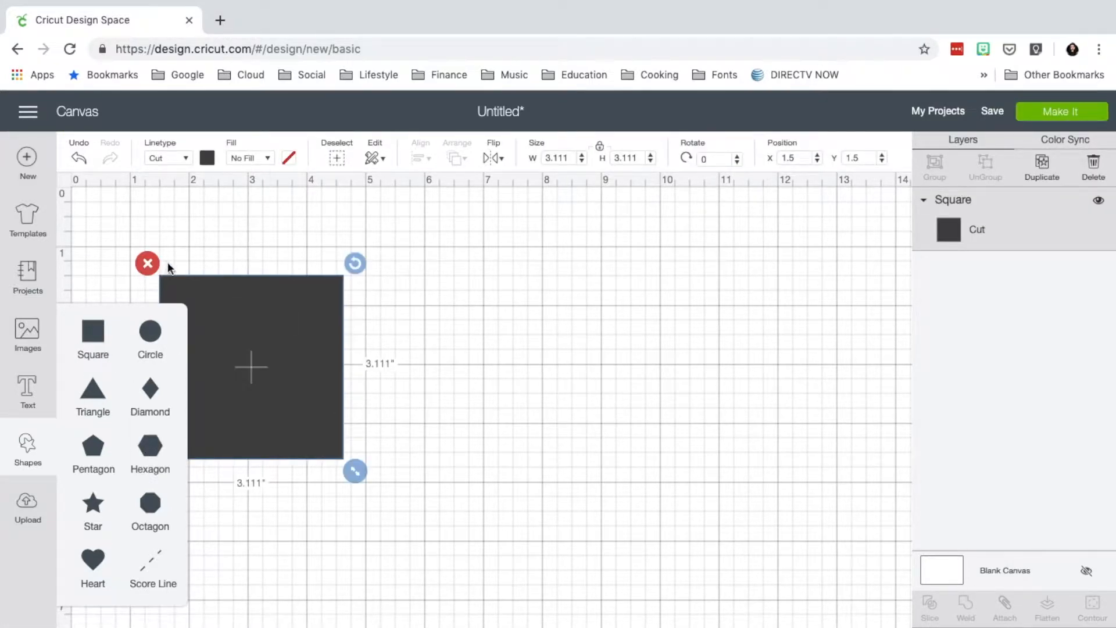
{"action": "left_click", "coordinate": [176, 248]}
{"action": "left_click_drag", "start_coordinate": [225, 349], "coordinate": [271, 305]}
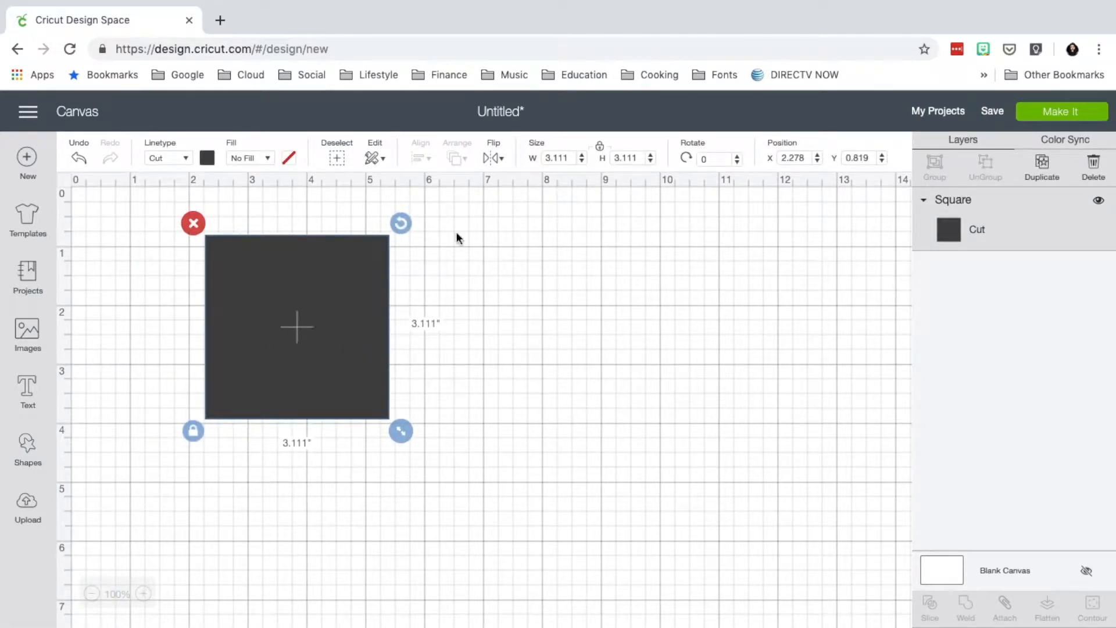
Step: Set the square's width to 4.25 inches with its proportions locked
{"action": "left_click", "coordinate": [563, 157]}
{"action": "type", "text": "4.25"}
{"action": "key", "text": "Return"}
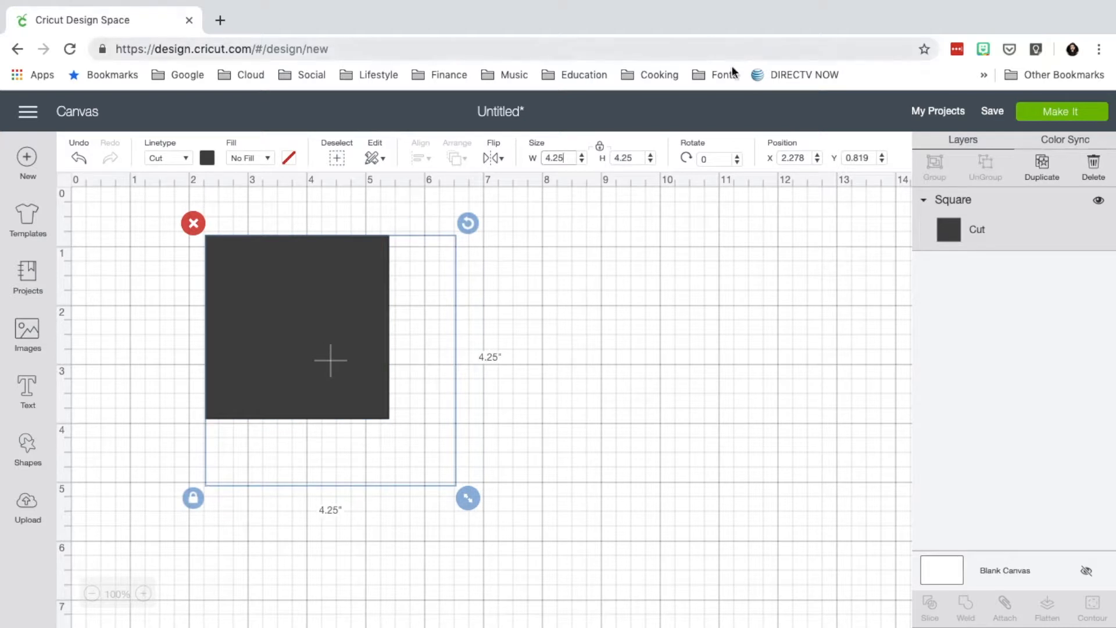
Step: Set the square's height to 5.5 inches with its proportions unlocked, and delete the square from the canvas
{"action": "left_click", "coordinate": [600, 148]}
{"action": "left_click", "coordinate": [625, 158]}
{"action": "type", "text": "5.5"}
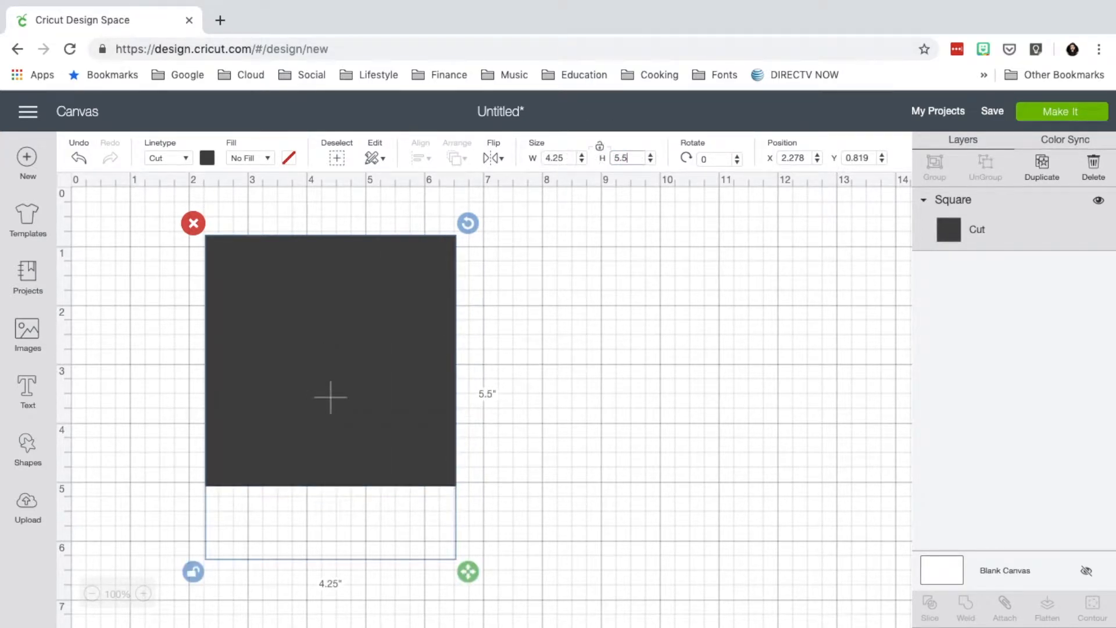
{"action": "key", "text": "Return"}
{"action": "left_click", "coordinate": [556, 298]}
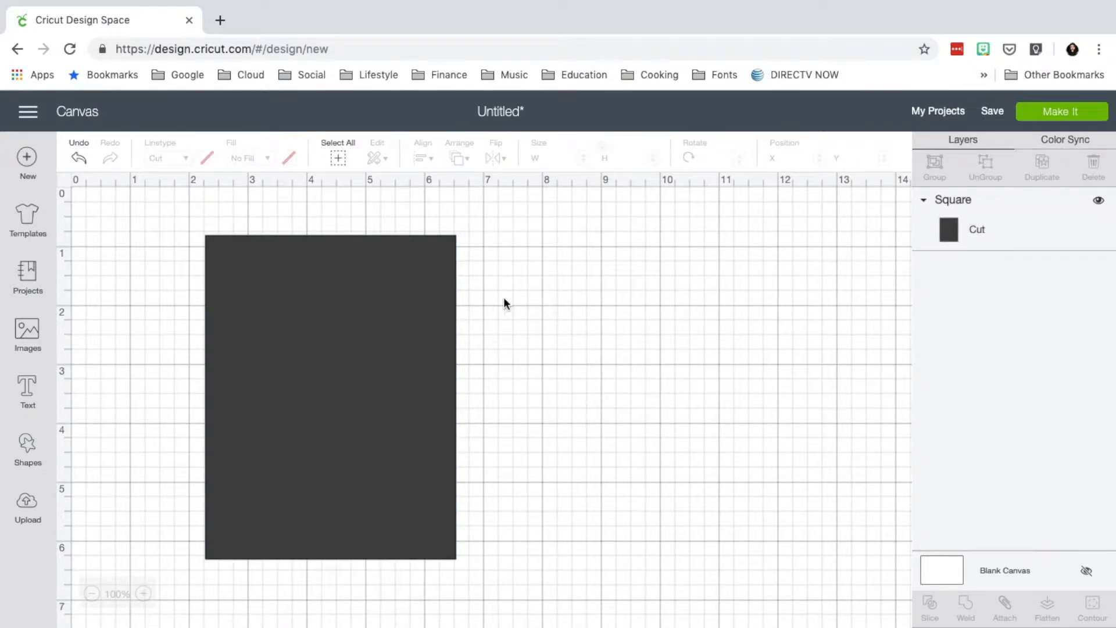
{"action": "left_click", "coordinate": [361, 308]}
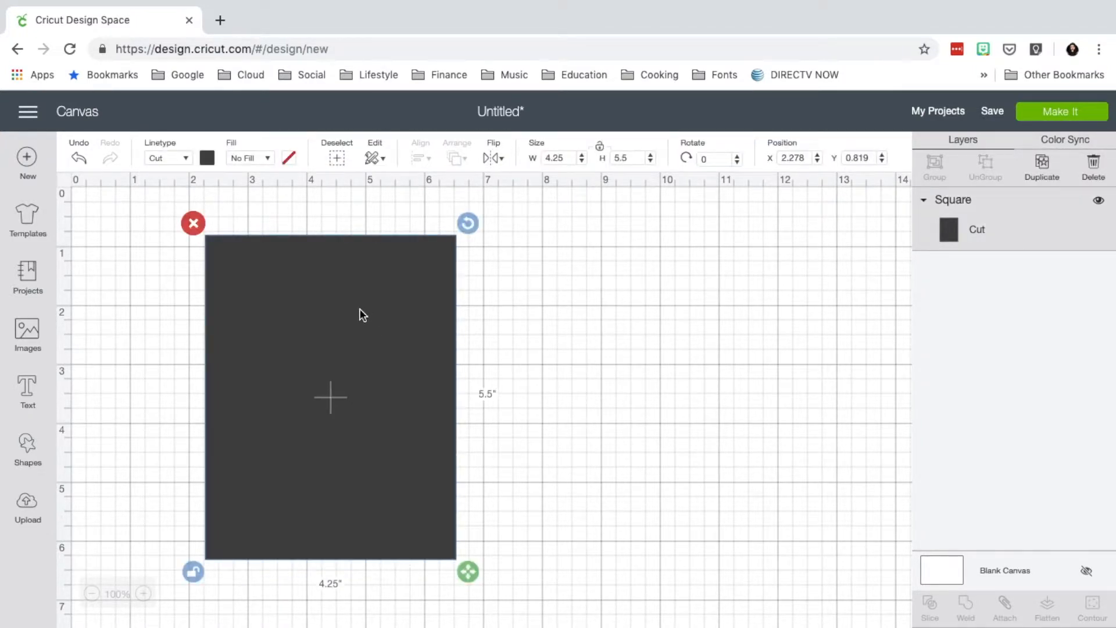
{"action": "key", "text": "Delete"}
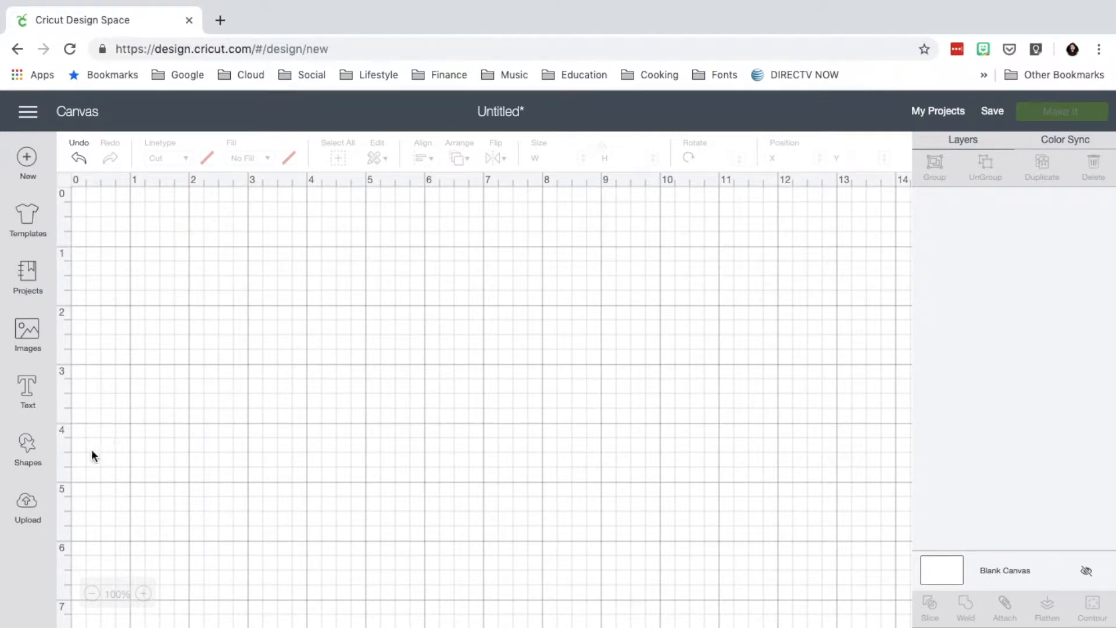
Step: Look through the upload page's recently uploaded images and the full list of uploaded images, and remove the Uploaded filter
{"action": "left_click", "coordinate": [20, 515]}
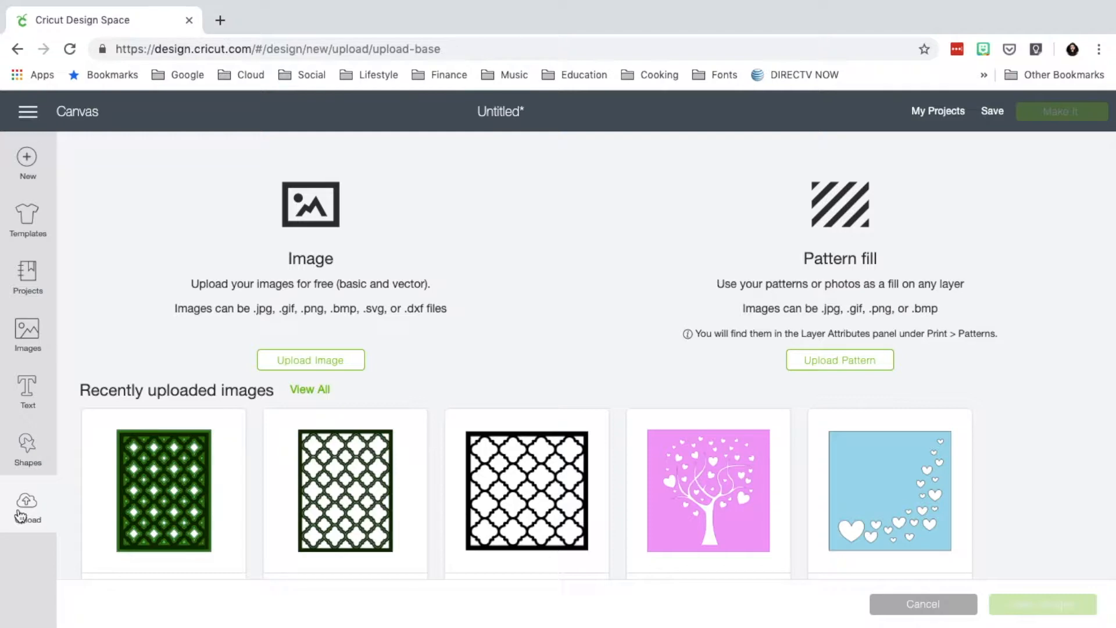
{"action": "scroll", "coordinate": [512, 400], "scroll_direction": "down", "scroll_amount": 3}
{"action": "scroll", "coordinate": [511, 400], "scroll_direction": "down", "scroll_amount": 1}
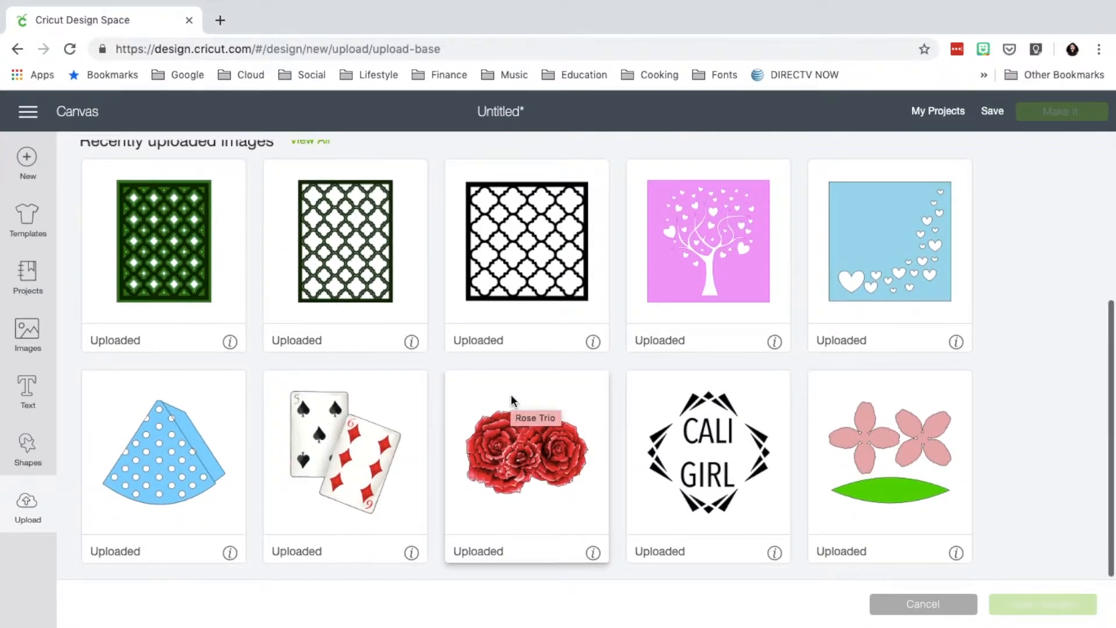
{"action": "scroll", "coordinate": [511, 394], "scroll_direction": "up", "scroll_amount": 4}
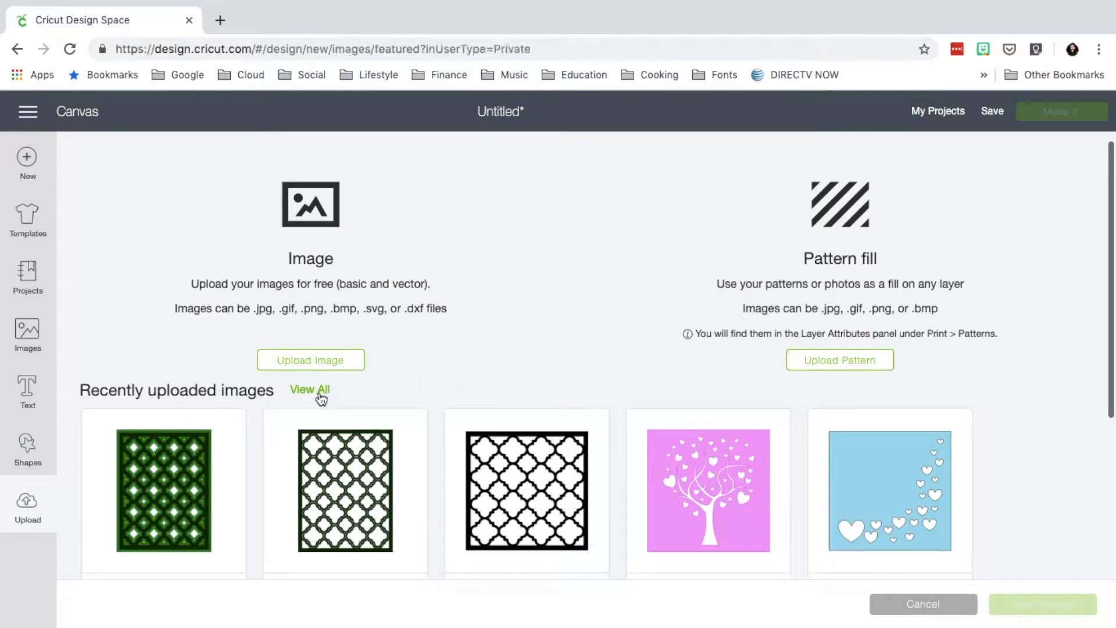
{"action": "left_click", "coordinate": [320, 393]}
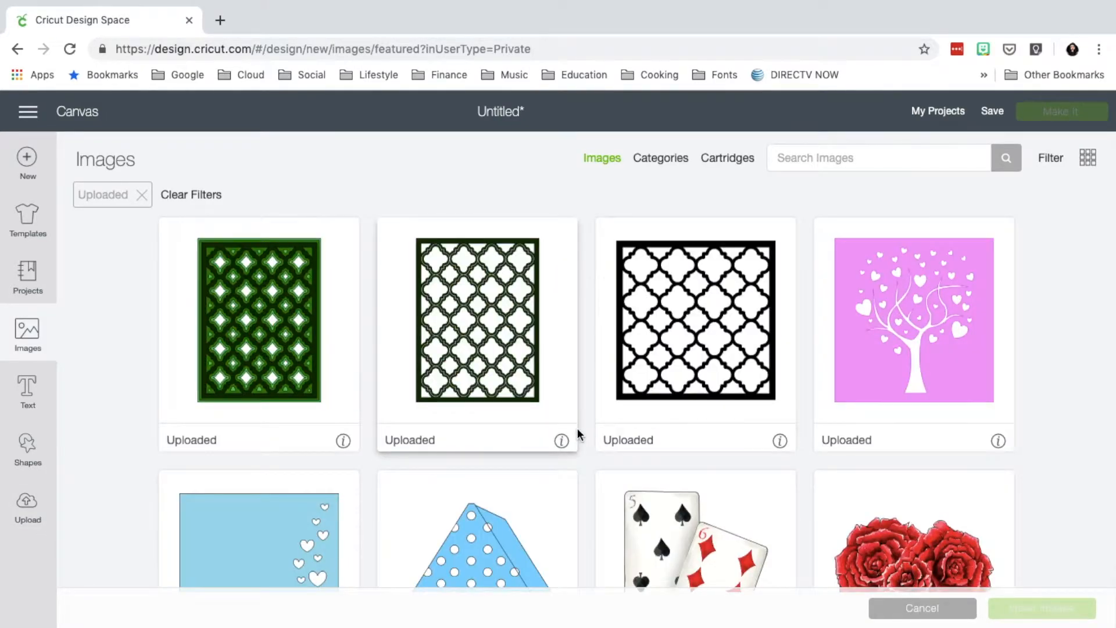
{"action": "scroll", "coordinate": [579, 433], "scroll_direction": "down", "scroll_amount": 20}
{"action": "scroll", "coordinate": [579, 433], "scroll_direction": "up", "scroll_amount": 15}
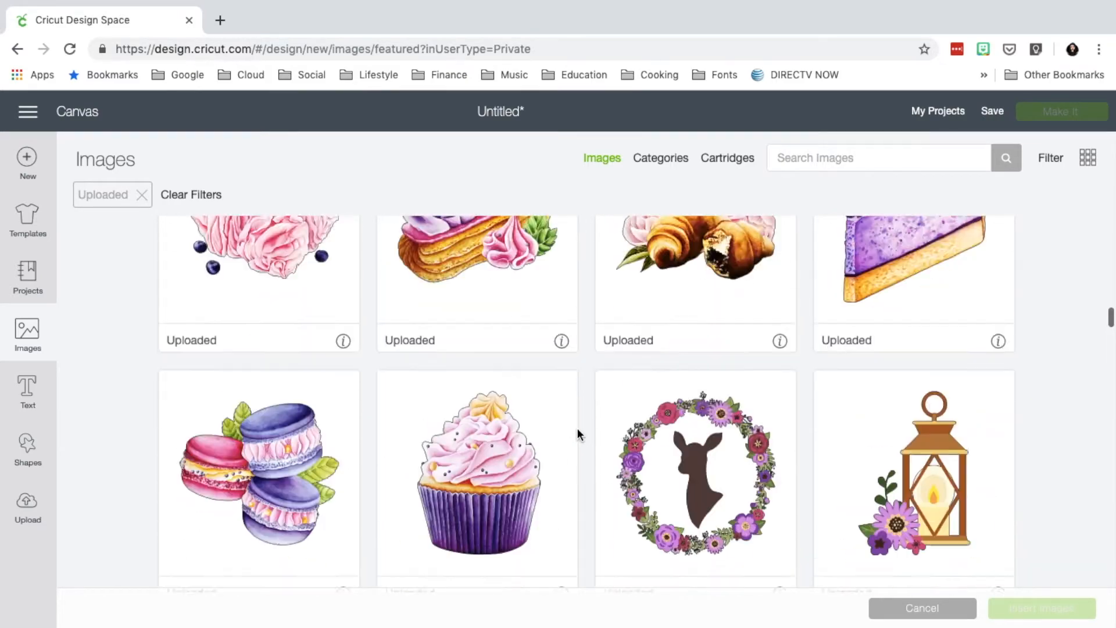
{"action": "scroll", "coordinate": [578, 429], "scroll_direction": "up", "scroll_amount": 15}
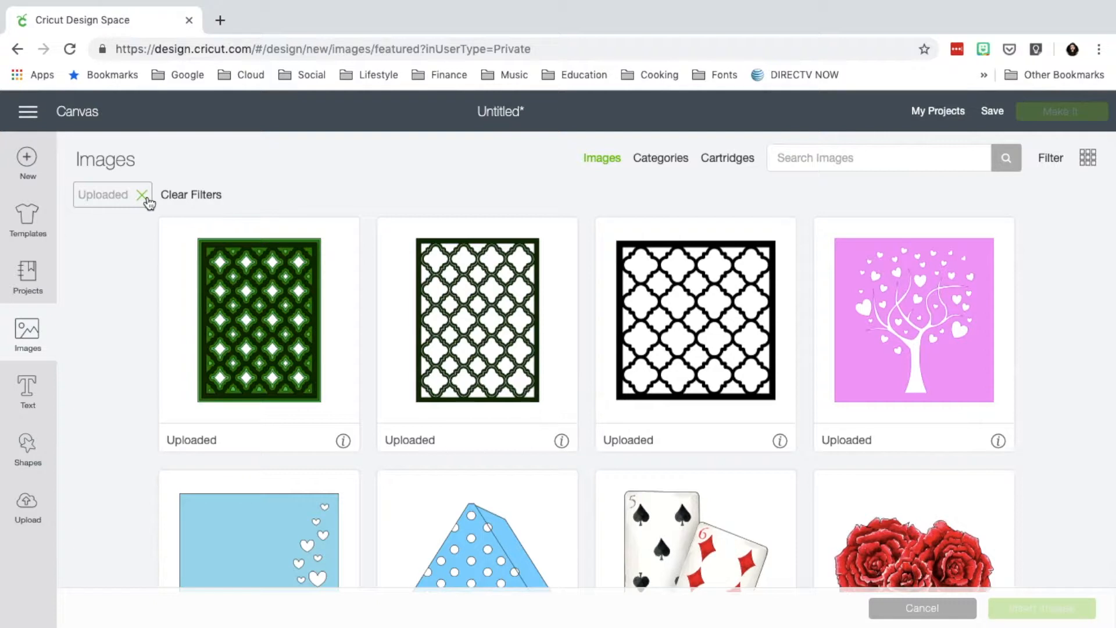
{"action": "left_click", "coordinate": [142, 194]}
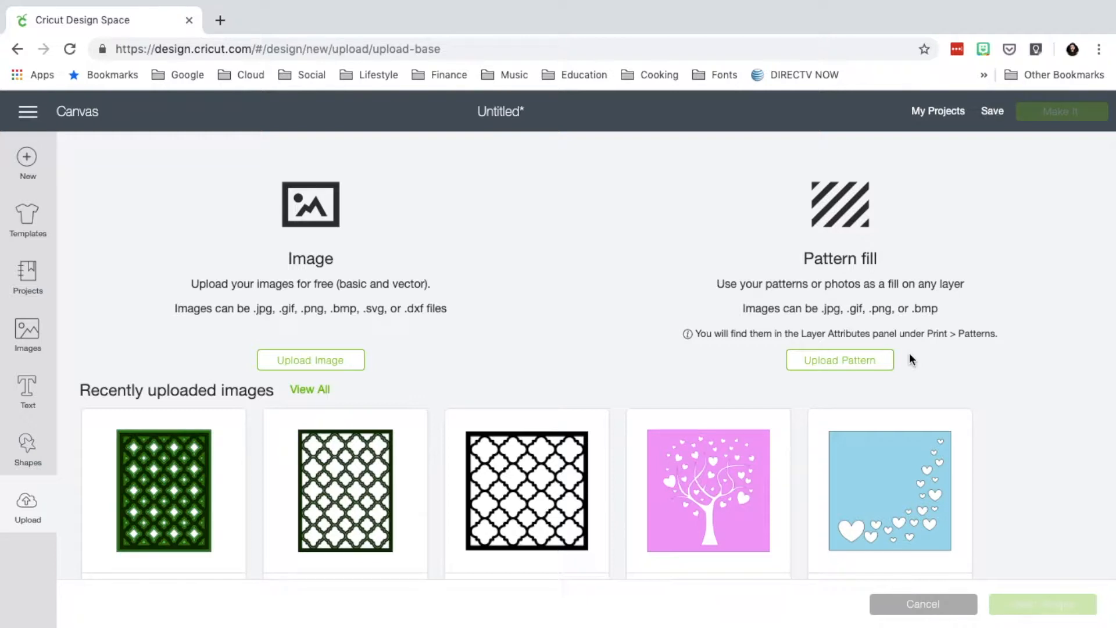
Step: Load 2.jpg from the FrouFrouCraft-Hydrangea folder in Downloads as a pattern fill and cancel the upload
{"action": "left_click", "coordinate": [881, 362]}
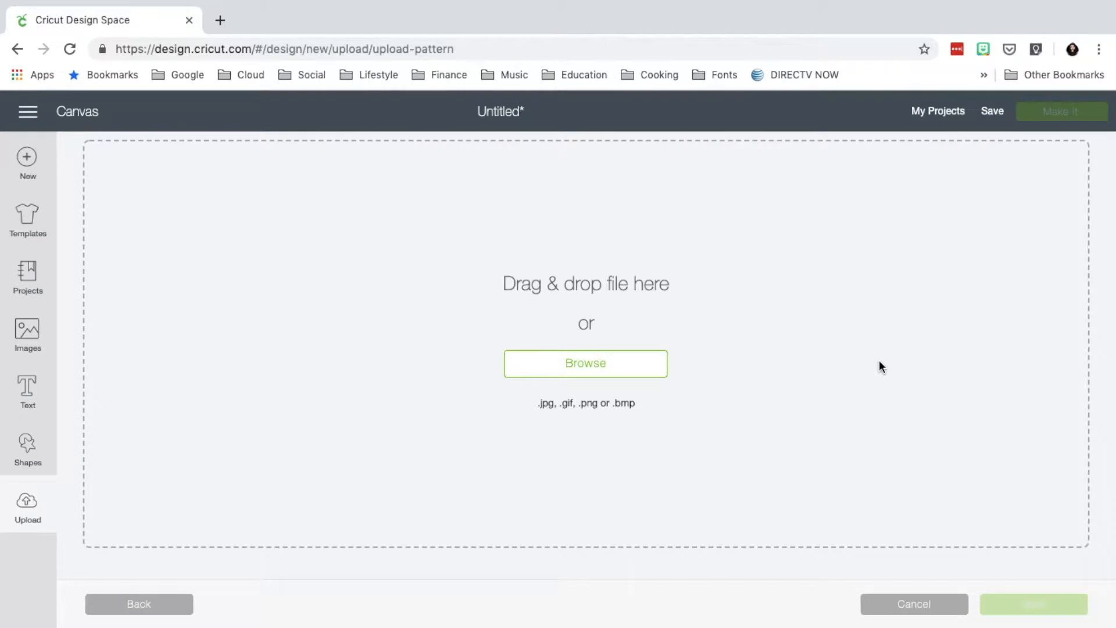
{"action": "left_click", "coordinate": [624, 368]}
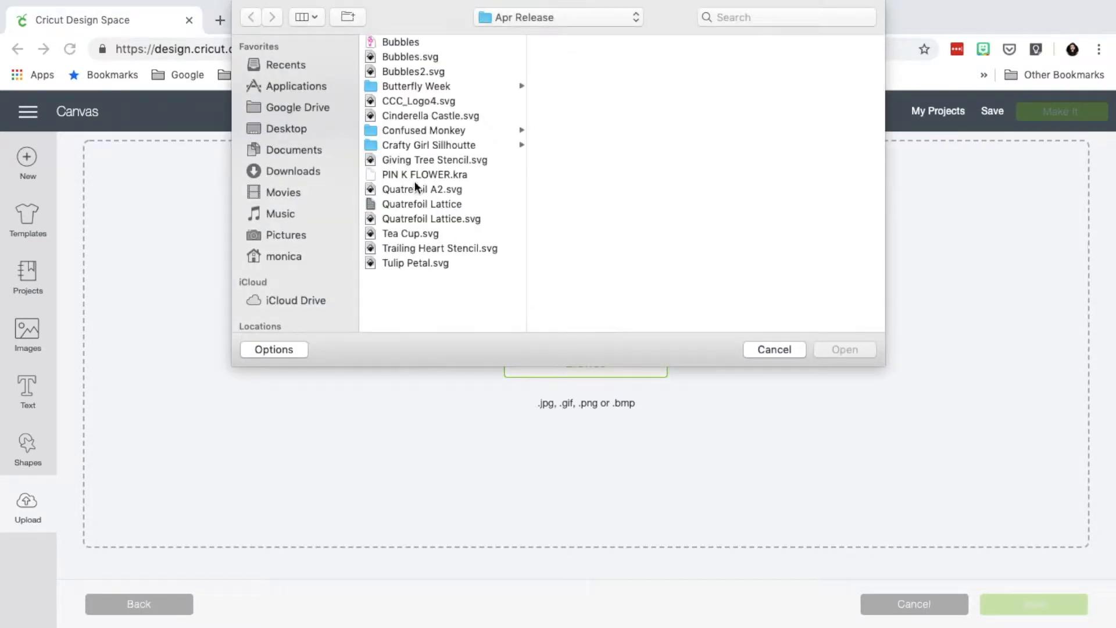
{"action": "left_click", "coordinate": [504, 12]}
{"action": "left_click", "coordinate": [504, 33]}
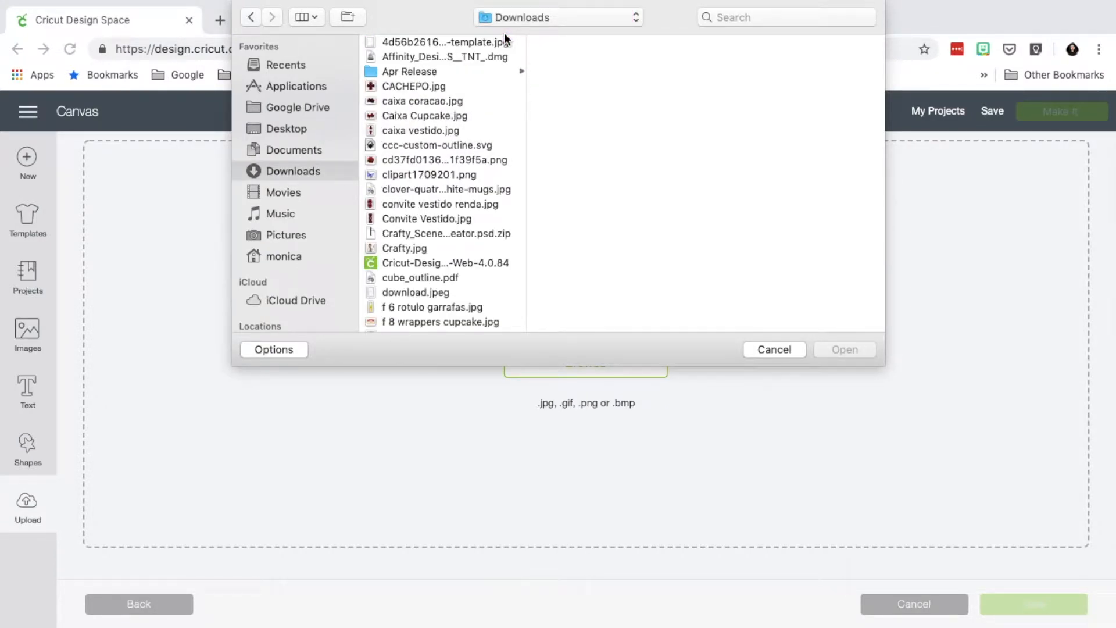
{"action": "scroll", "coordinate": [402, 245], "scroll_direction": "down", "scroll_amount": 10}
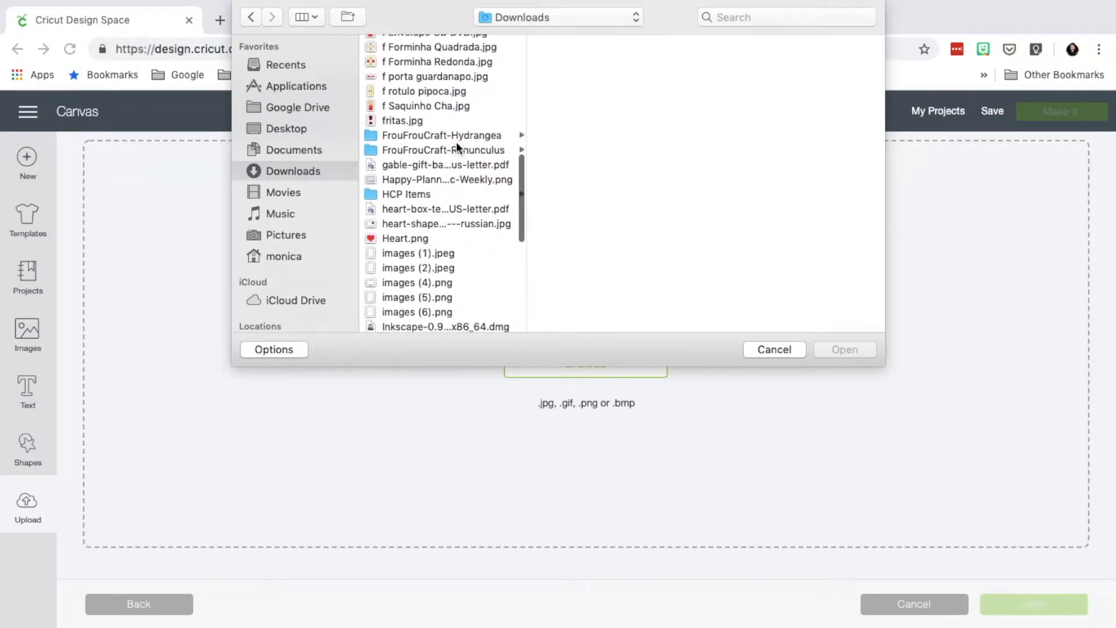
{"action": "left_click", "coordinate": [456, 139]}
{"action": "left_click", "coordinate": [552, 58]}
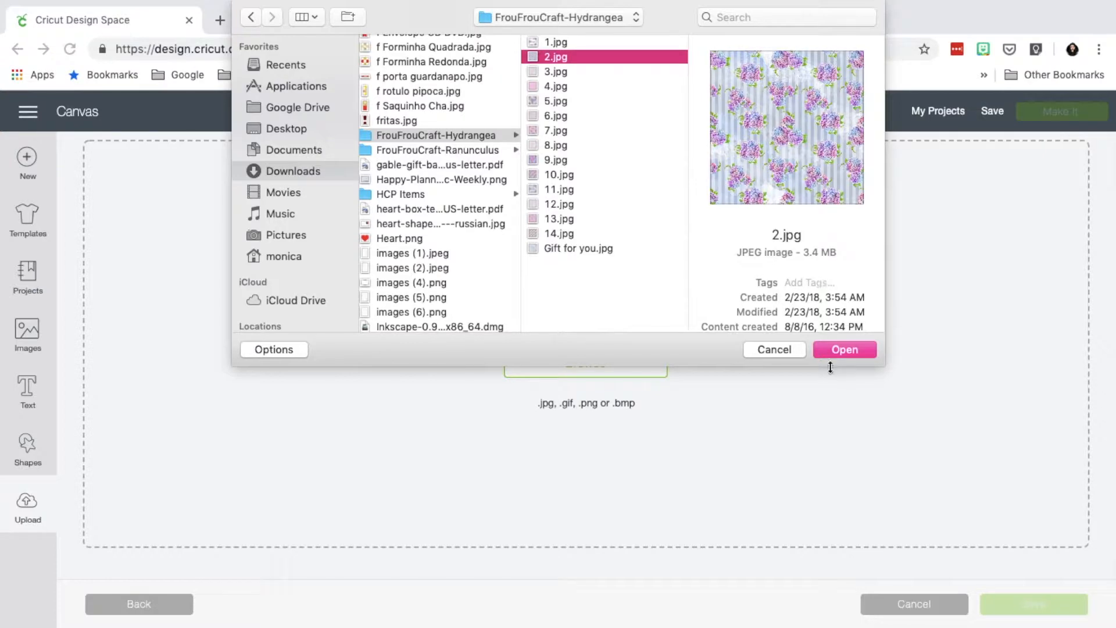
{"action": "left_click", "coordinate": [844, 350]}
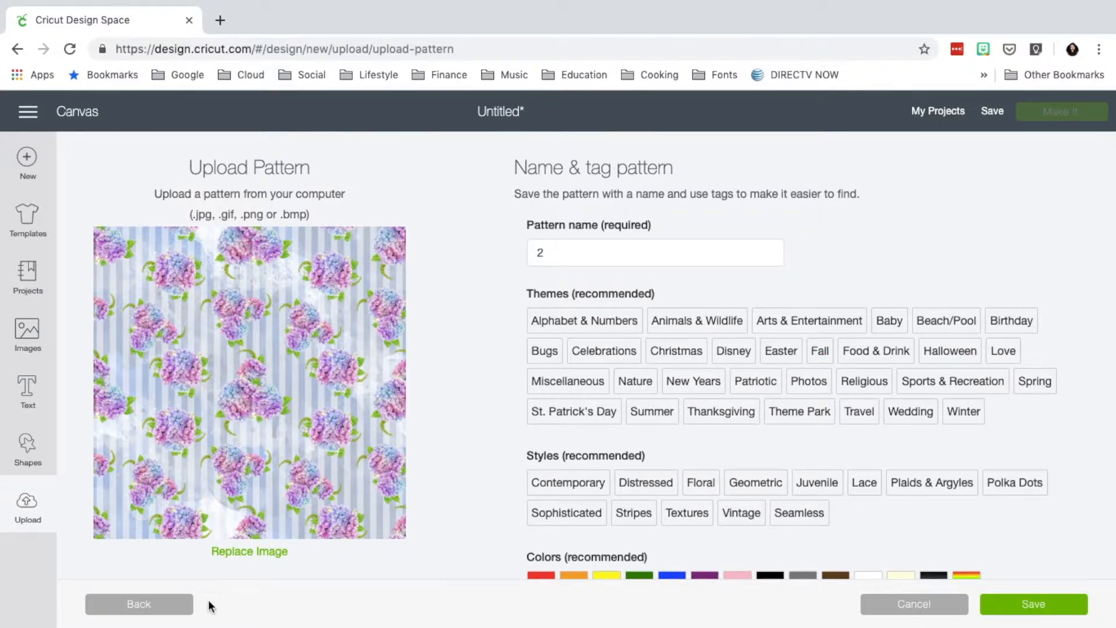
{"action": "left_click", "coordinate": [882, 609]}
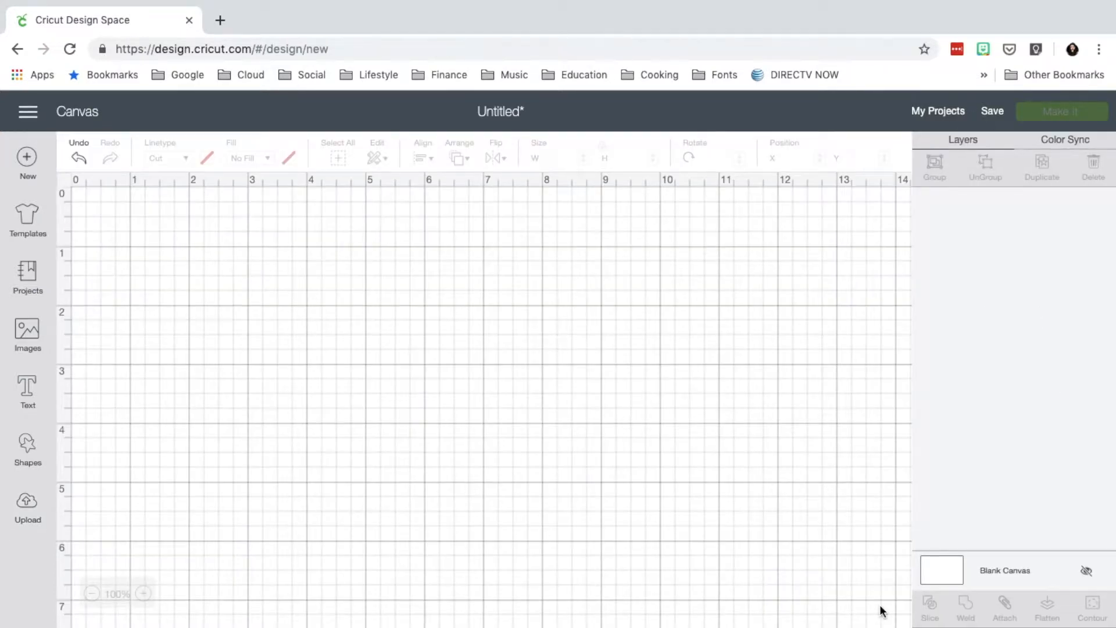
Step: Start an image upload and choose 2.jpg from the FrouFrouCraft-Hydrangea folder
{"action": "left_click", "coordinate": [27, 505]}
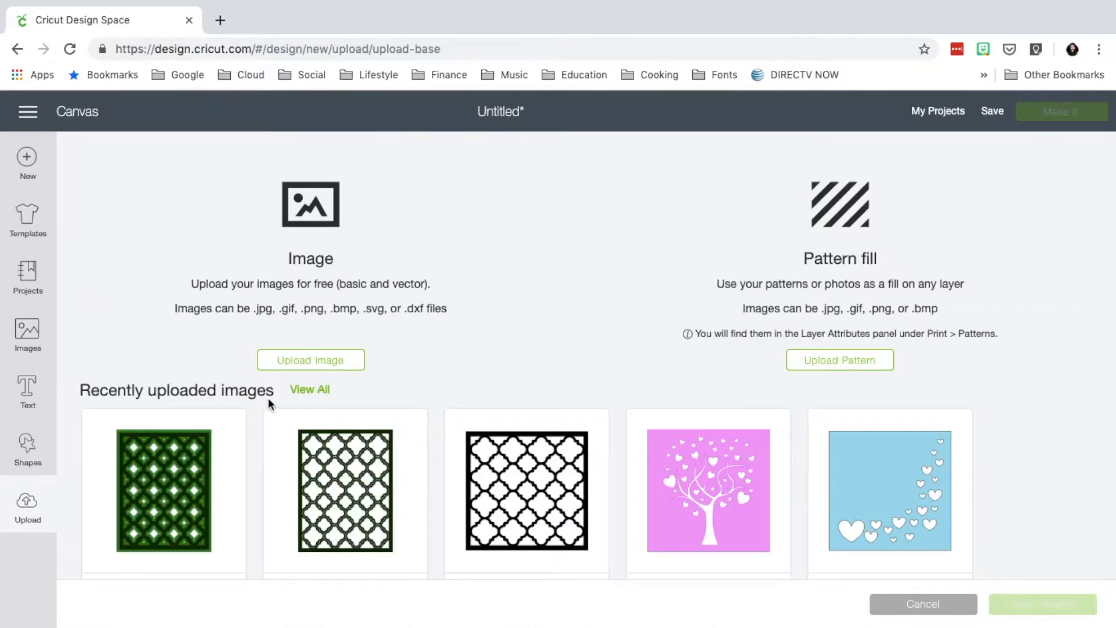
{"action": "left_click", "coordinate": [300, 366]}
{"action": "left_click", "coordinate": [580, 372]}
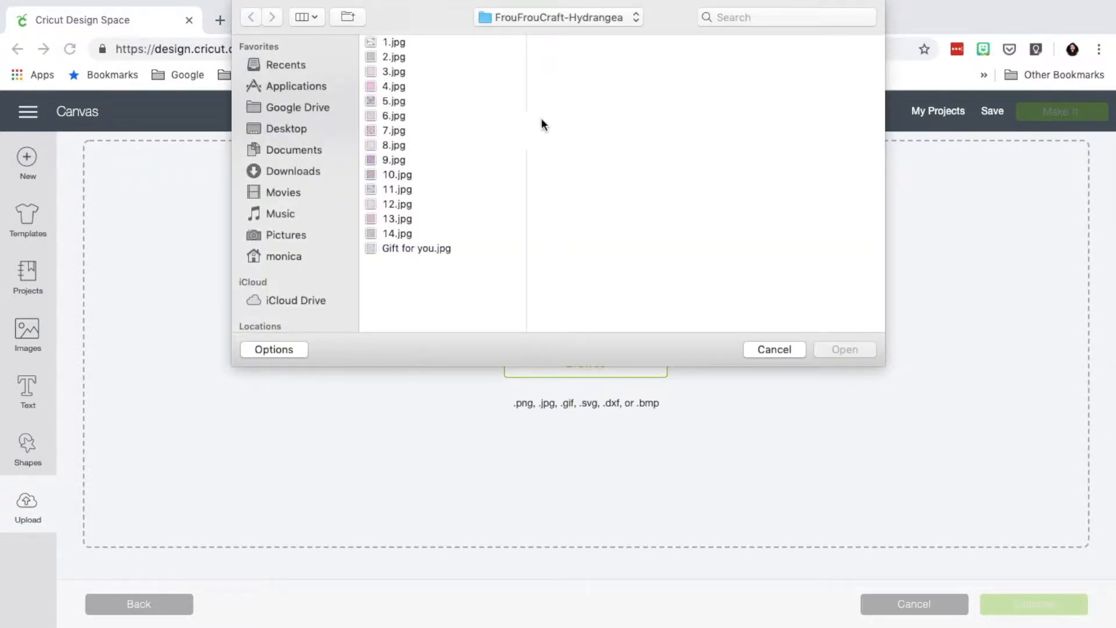
{"action": "left_click", "coordinate": [389, 58]}
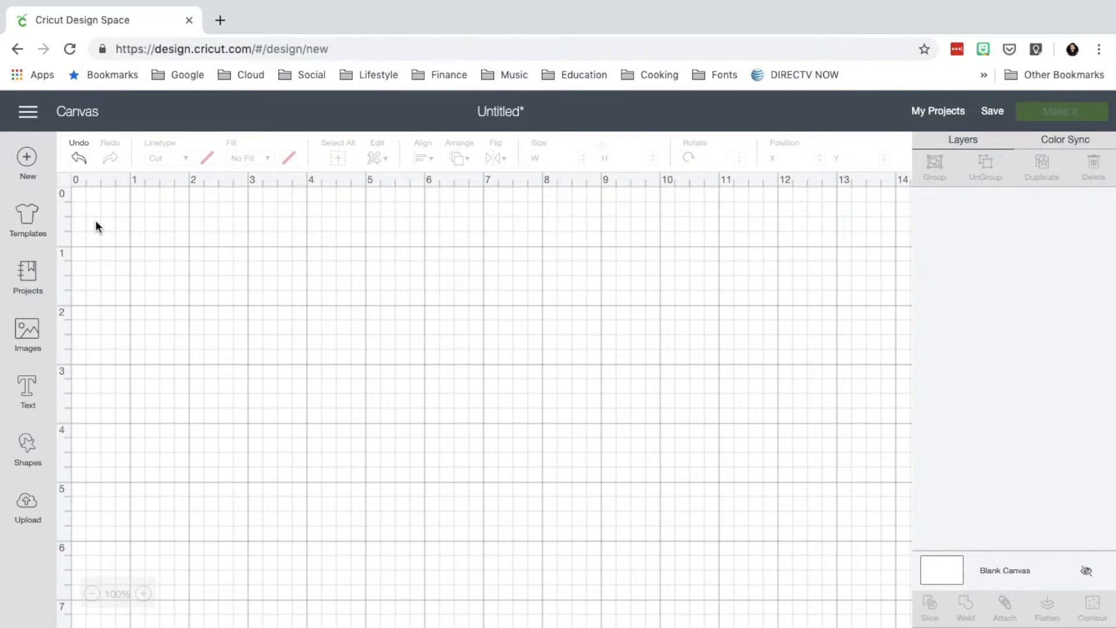
Step: Try the Partial Grid and No Grid canvas options in the Design Space settings and return to Full Grid
{"action": "left_click", "coordinate": [28, 112]}
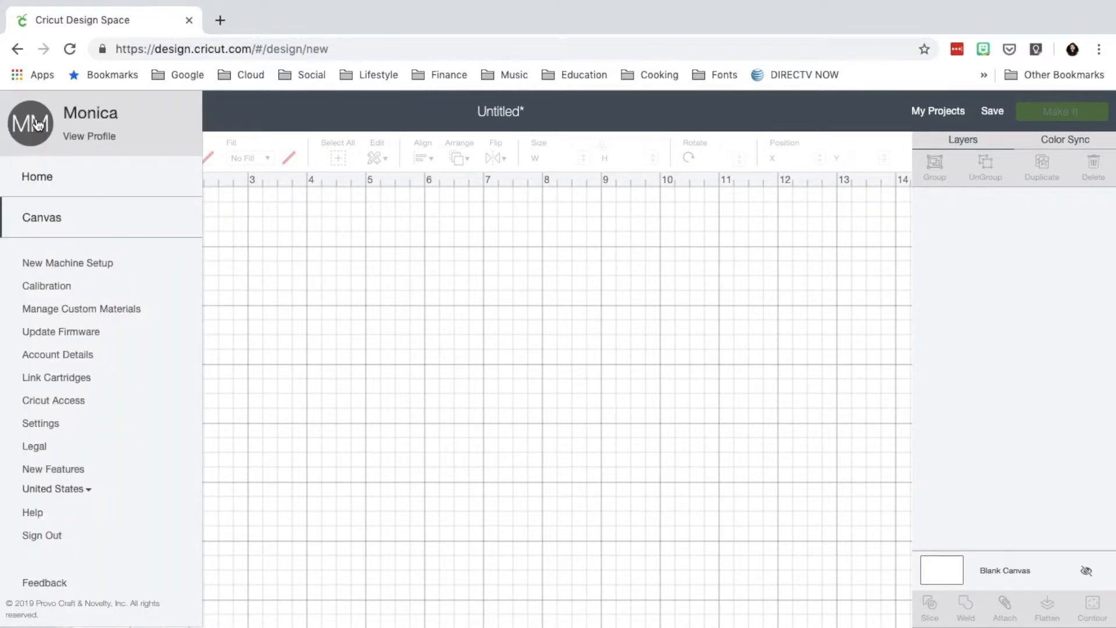
{"action": "left_click", "coordinate": [41, 425]}
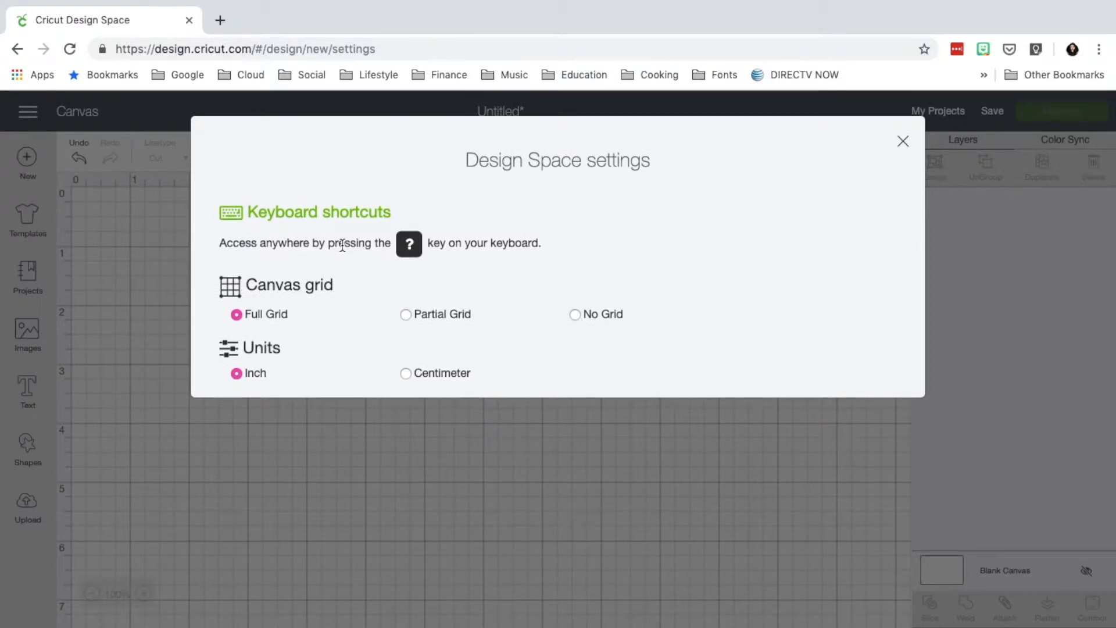
{"action": "left_click", "coordinate": [237, 315]}
{"action": "left_click", "coordinate": [406, 315]}
{"action": "left_click", "coordinate": [237, 315]}
{"action": "left_click", "coordinate": [408, 315]}
{"action": "left_click", "coordinate": [576, 315]}
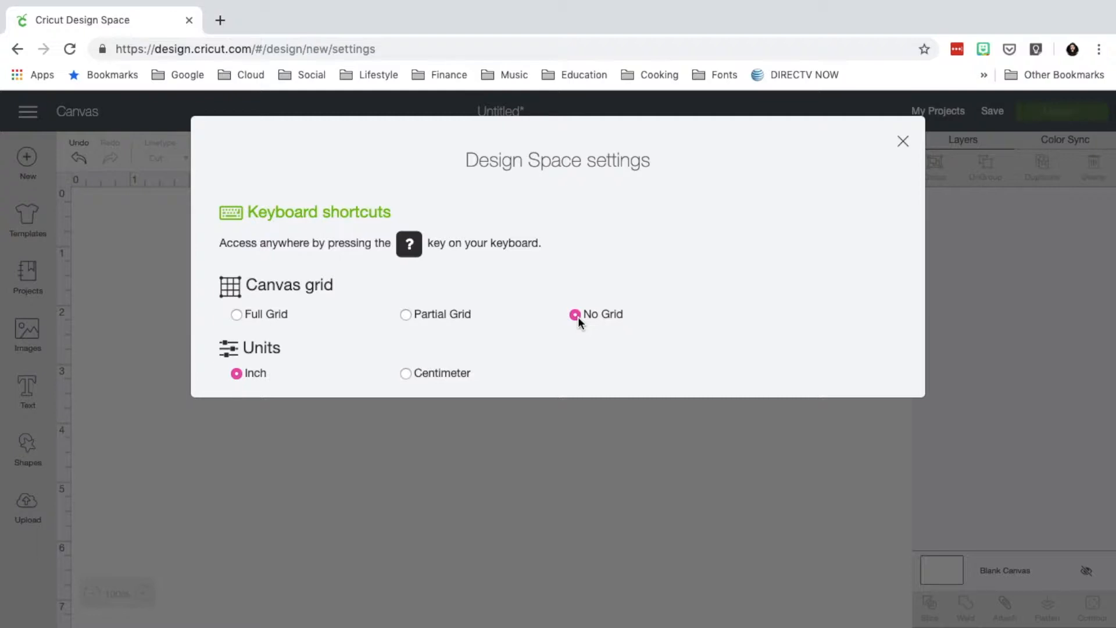
{"action": "left_click", "coordinate": [237, 314]}
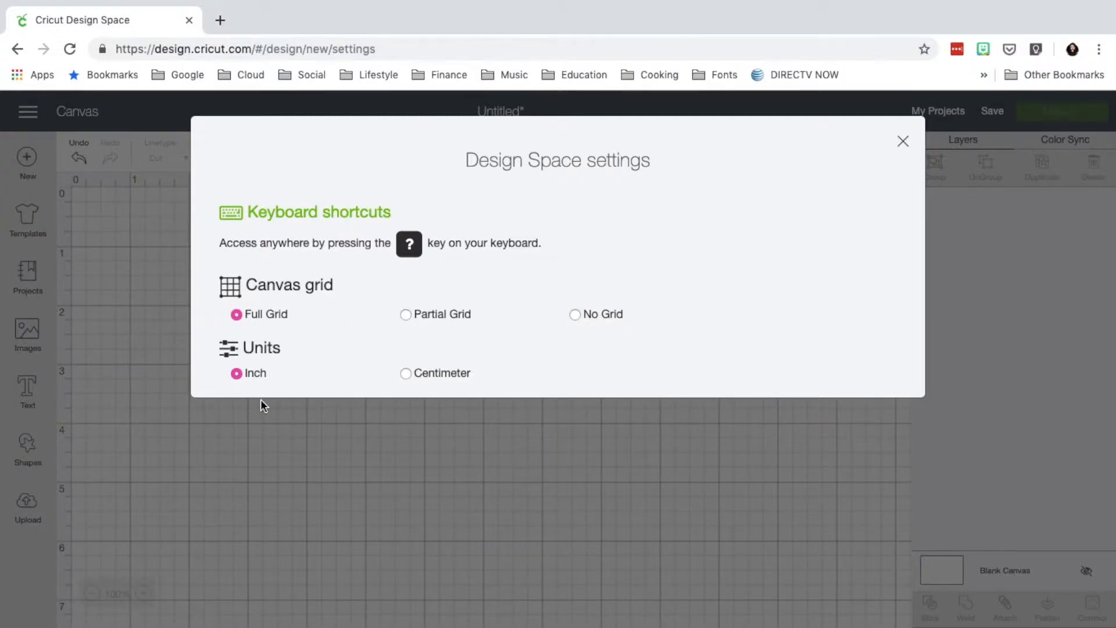
Step: Try Centimeter as the unit, switch back to Inch, and close the settings
{"action": "left_click", "coordinate": [406, 373]}
{"action": "left_click", "coordinate": [236, 374]}
{"action": "left_click", "coordinate": [902, 145]}
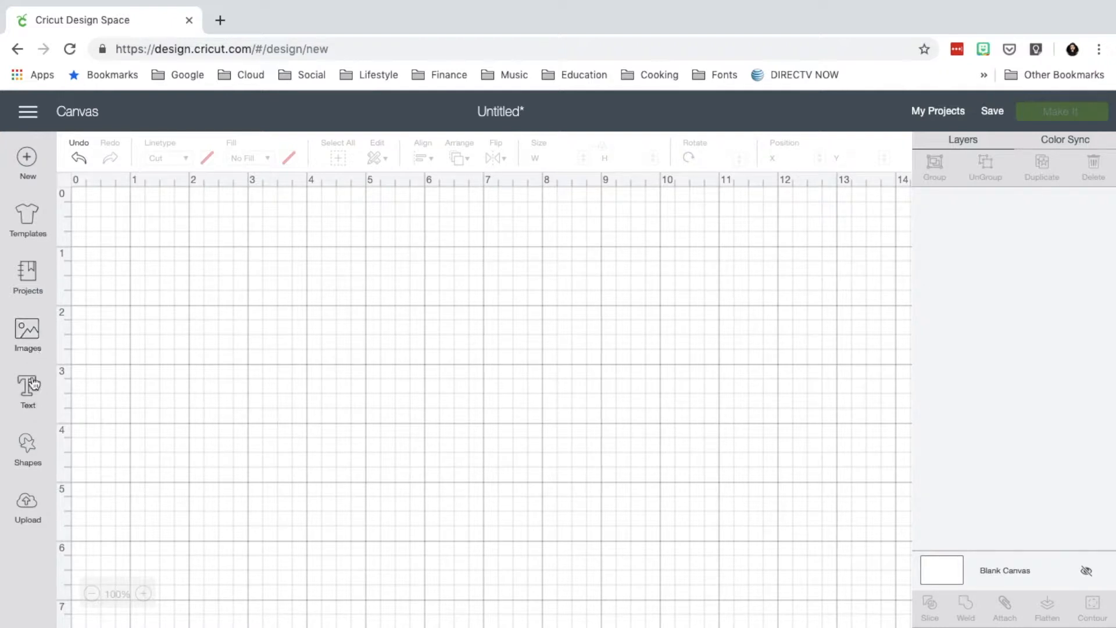
Step: Insert a heart from the basic shapes and move it to about X 2.0, Y 1.3 on the canvas
{"action": "left_click", "coordinate": [36, 451]}
{"action": "left_click", "coordinate": [93, 560]}
{"action": "left_click_drag", "start_coordinate": [324, 358], "coordinate": [472, 292]}
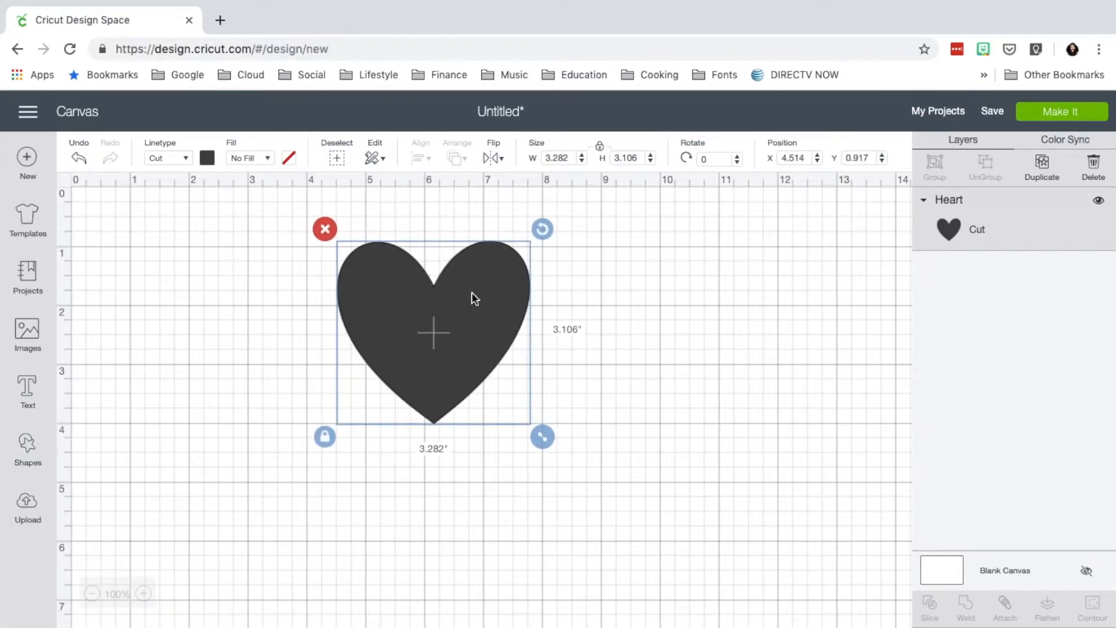
{"action": "left_click_drag", "start_coordinate": [483, 311], "coordinate": [336, 334]}
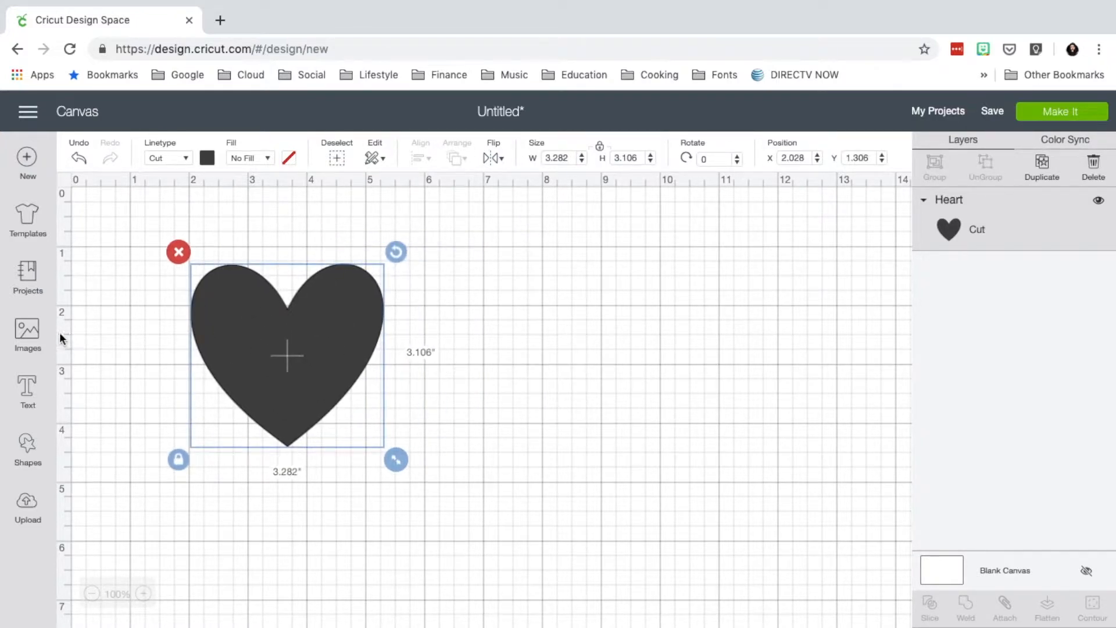
Step: Insert the bearded hipster face from the image library and move it to about X 6.2, Y 0.6
{"action": "left_click", "coordinate": [27, 333]}
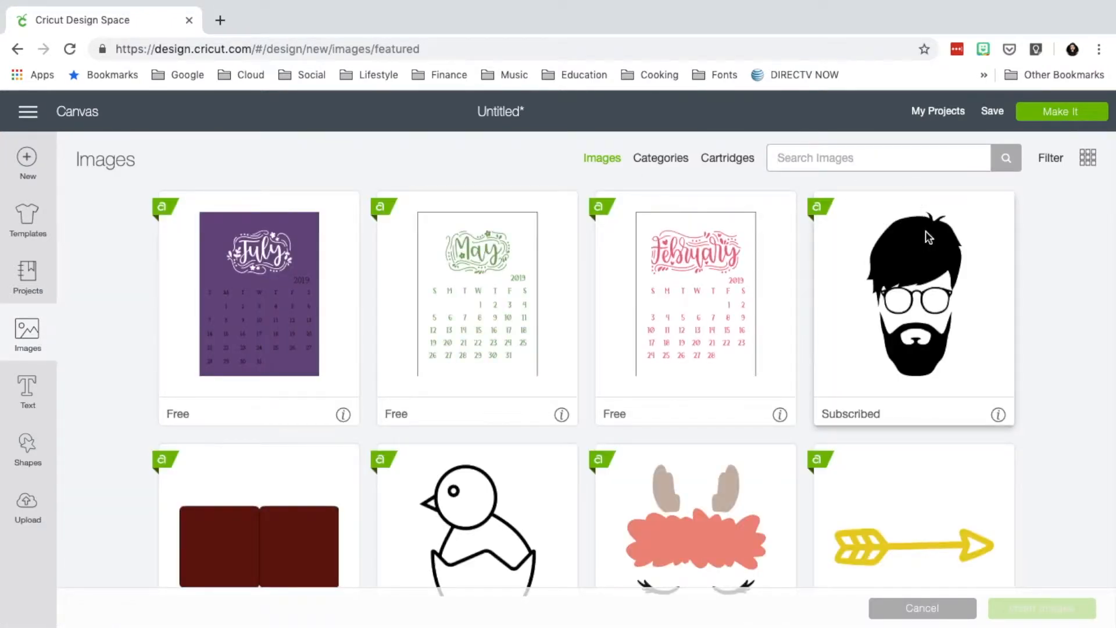
{"action": "left_click", "coordinate": [916, 235]}
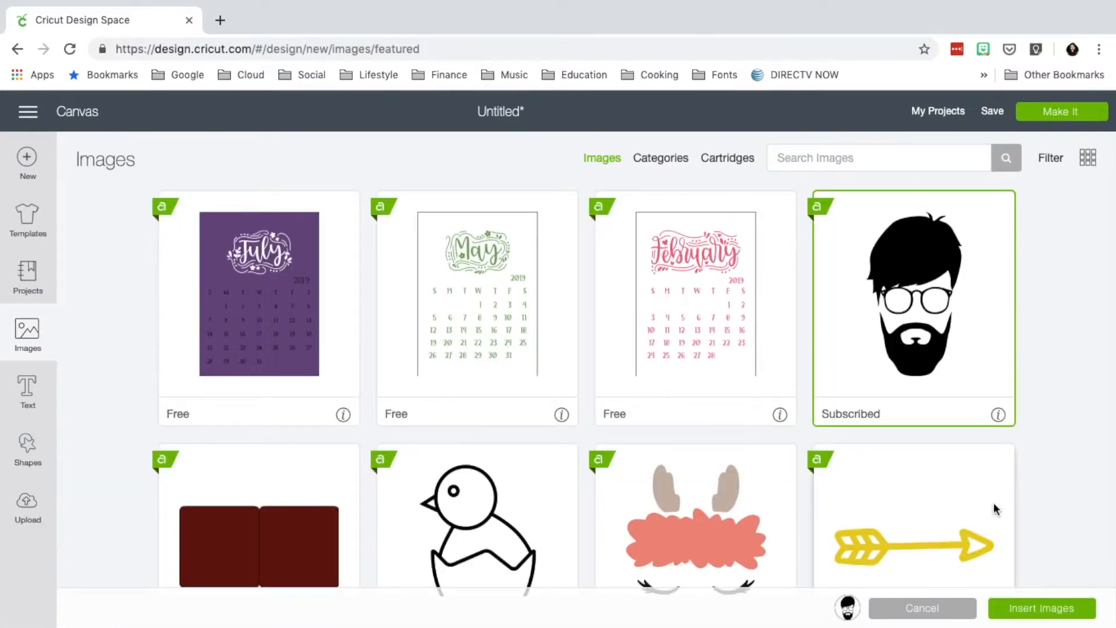
{"action": "left_click", "coordinate": [1028, 611]}
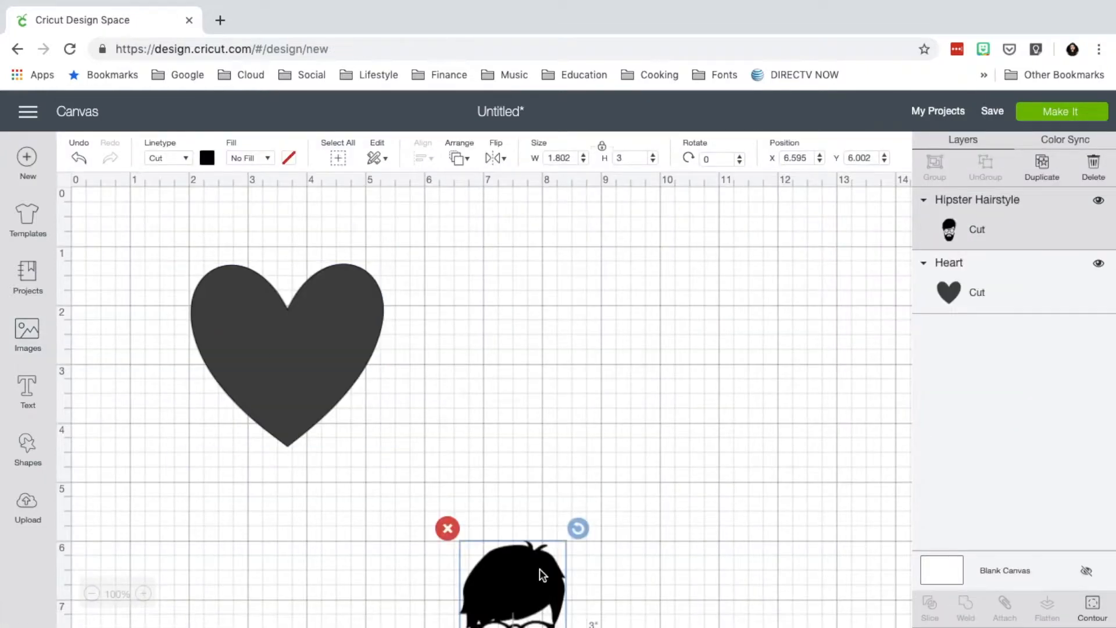
{"action": "left_click_drag", "start_coordinate": [526, 573], "coordinate": [505, 252]}
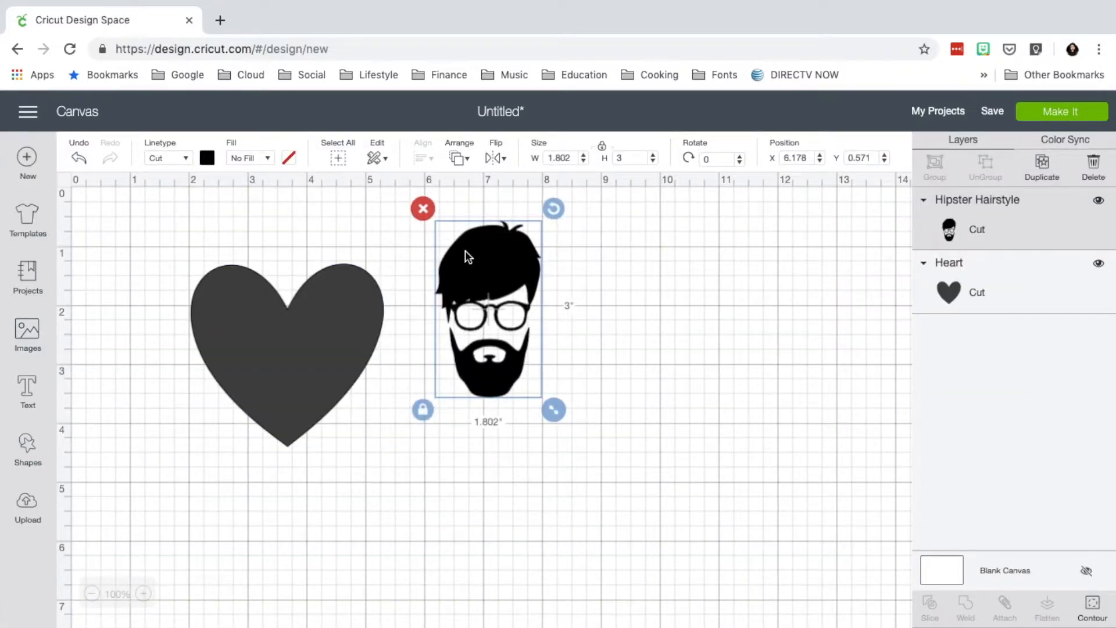
Step: Select the heart and the hipster face in turn to compare their entries in the layer list, ending on the heart
{"action": "left_click", "coordinate": [163, 401]}
{"action": "left_click", "coordinate": [256, 370]}
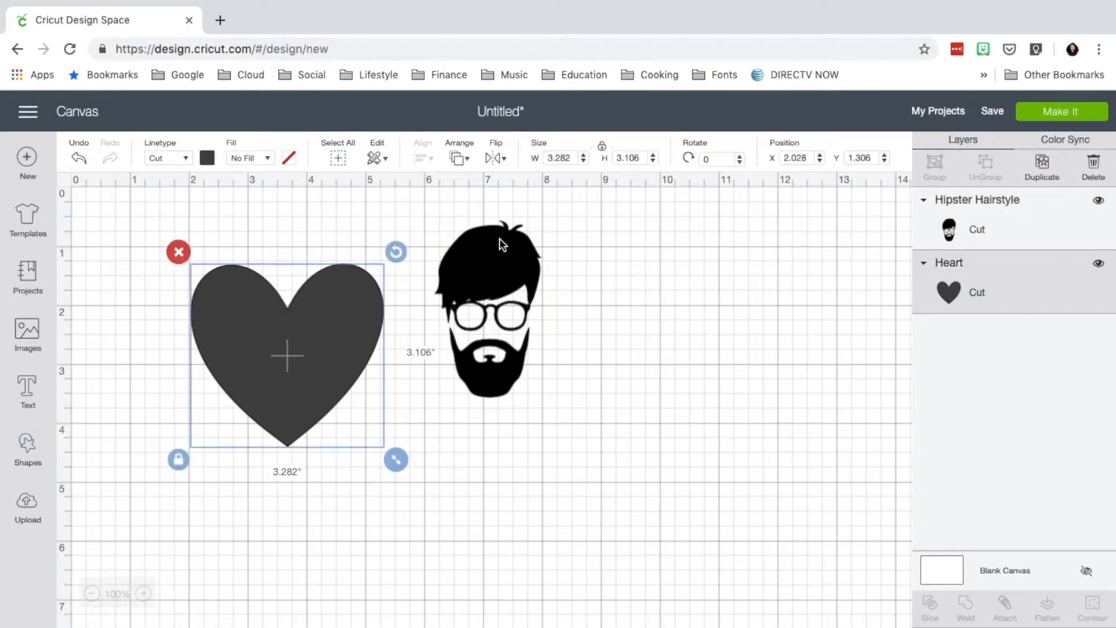
{"action": "left_click", "coordinate": [486, 251]}
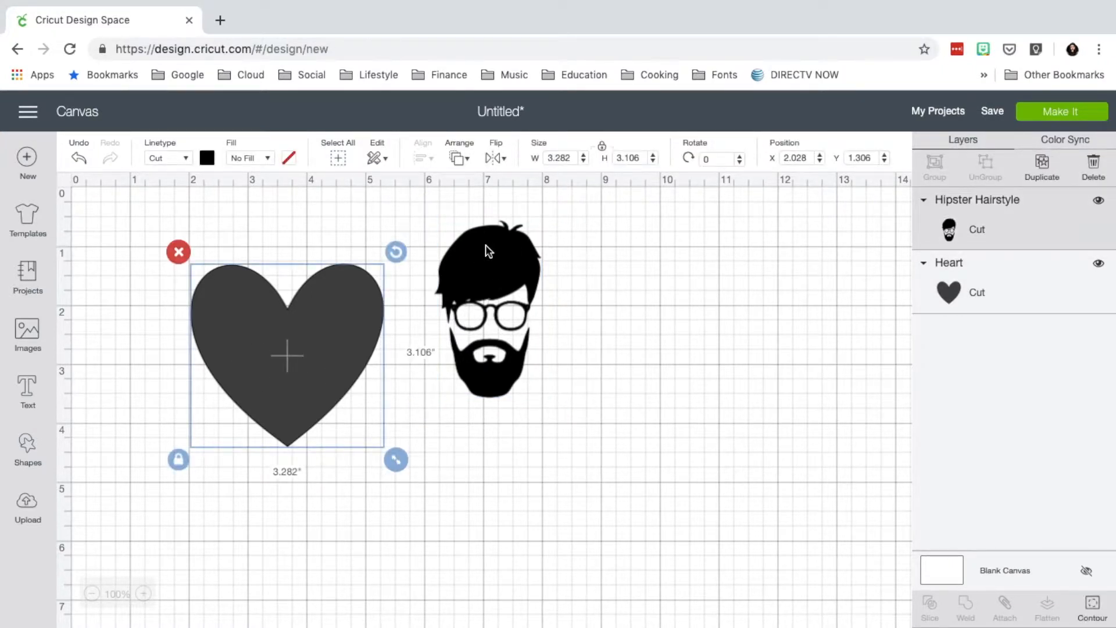
{"action": "left_click", "coordinate": [354, 313]}
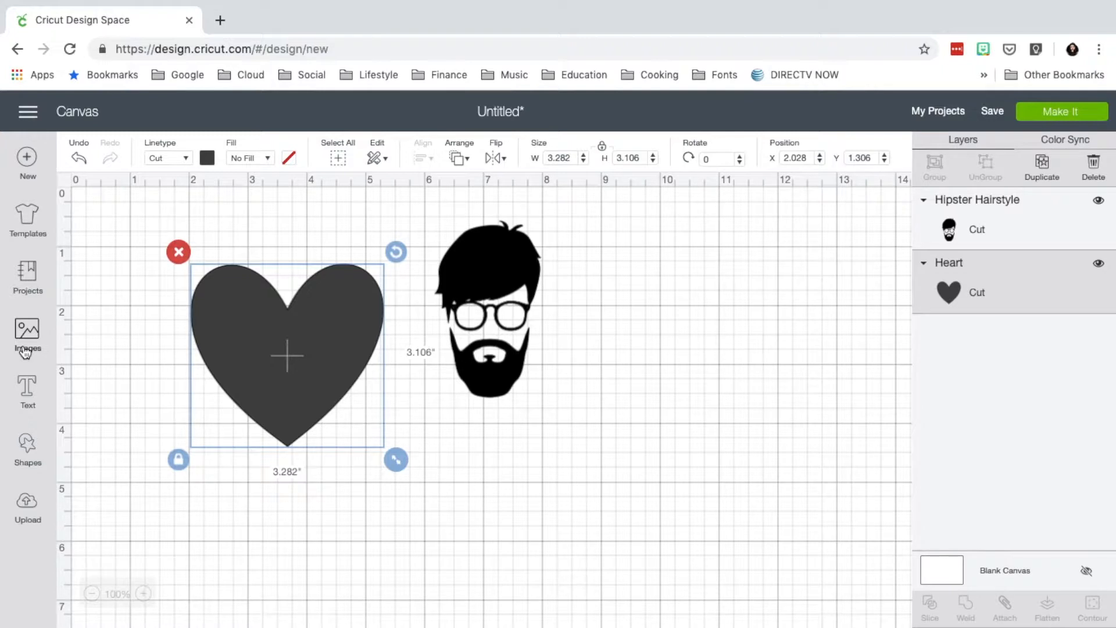
Step: Delete the bearded hipster face from the canvas and select the heart
{"action": "left_click", "coordinate": [505, 273]}
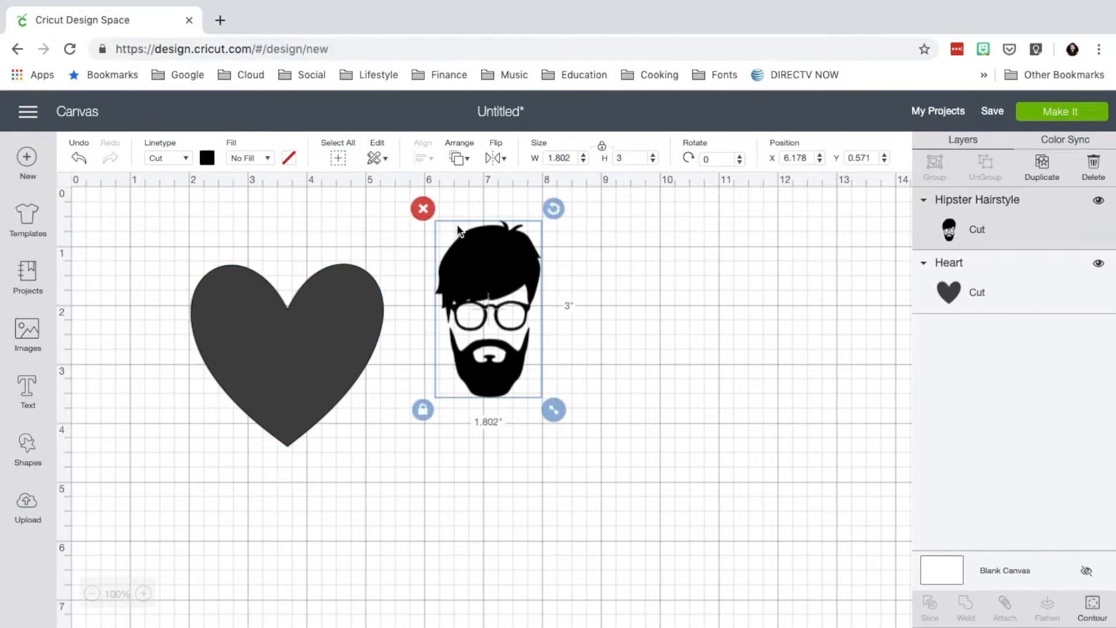
{"action": "left_click", "coordinate": [424, 209]}
{"action": "left_click", "coordinate": [336, 312]}
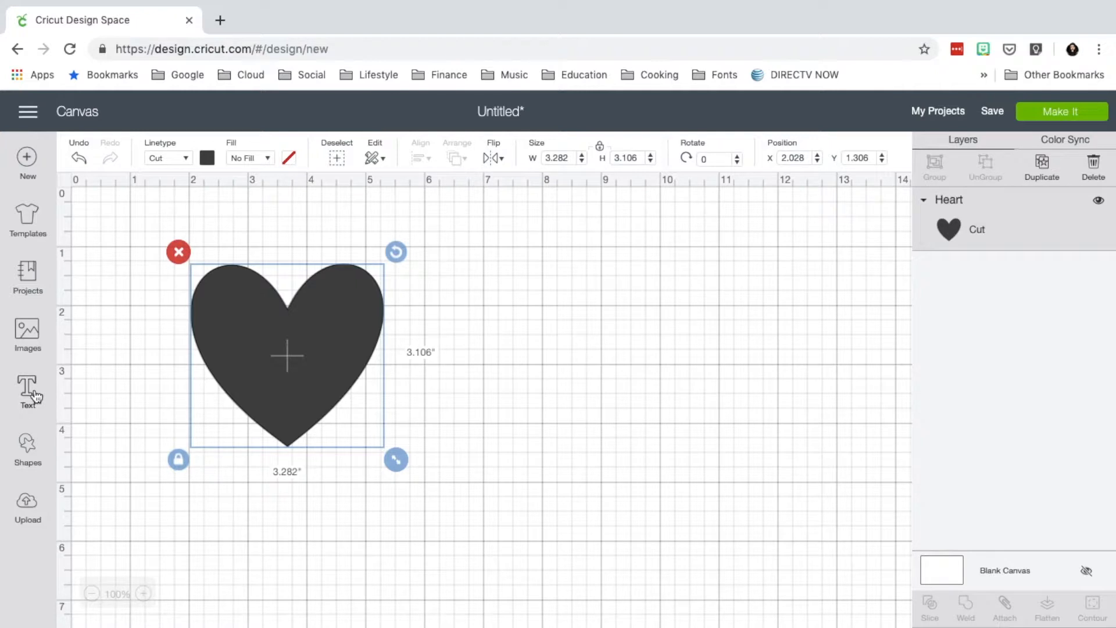
Step: Insert a square from the basic shapes and move it beside the heart to about X 7.0, Y 1.1
{"action": "left_click", "coordinate": [36, 449]}
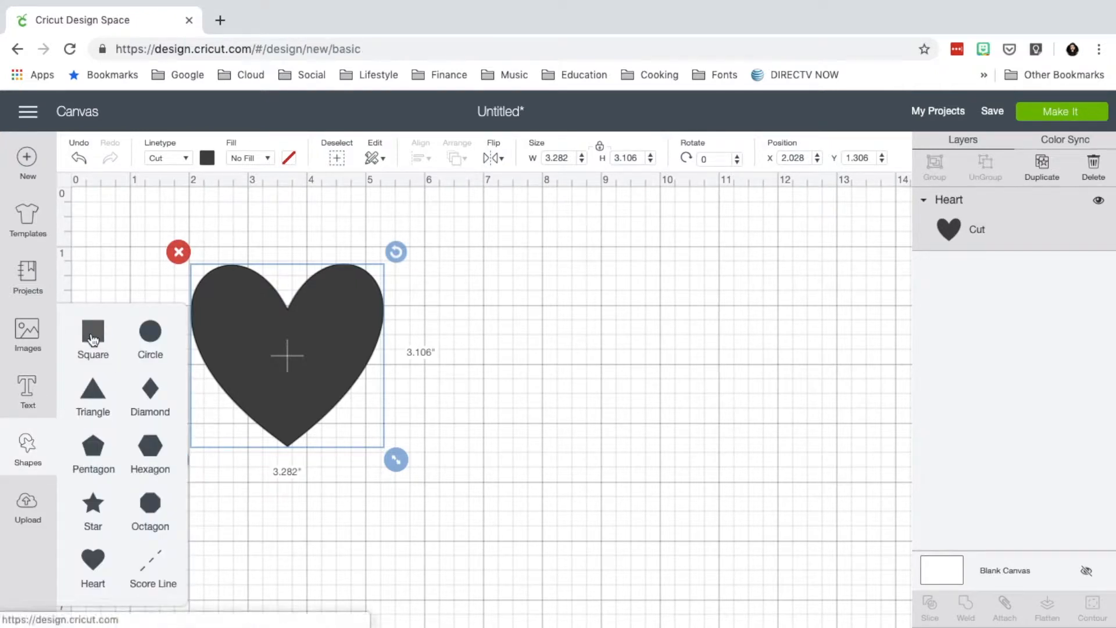
{"action": "left_click", "coordinate": [93, 333]}
{"action": "left_click_drag", "start_coordinate": [336, 493], "coordinate": [573, 378]}
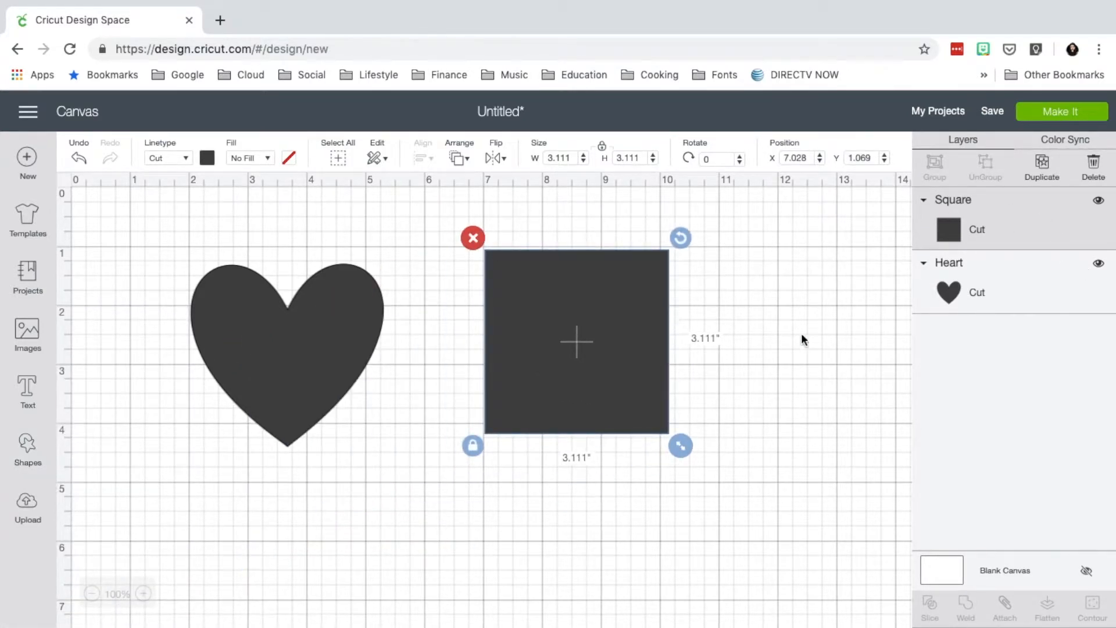
Step: Select the heart and the square in turn, in the layer list and on the canvas, to match each layer to its shape
{"action": "left_click", "coordinate": [1002, 295]}
{"action": "left_click", "coordinate": [1012, 231]}
{"action": "left_click", "coordinate": [1010, 298]}
{"action": "left_click", "coordinate": [1021, 230]}
{"action": "left_click", "coordinate": [347, 310]}
{"action": "left_click", "coordinate": [558, 312]}
{"action": "left_click", "coordinate": [1030, 281]}
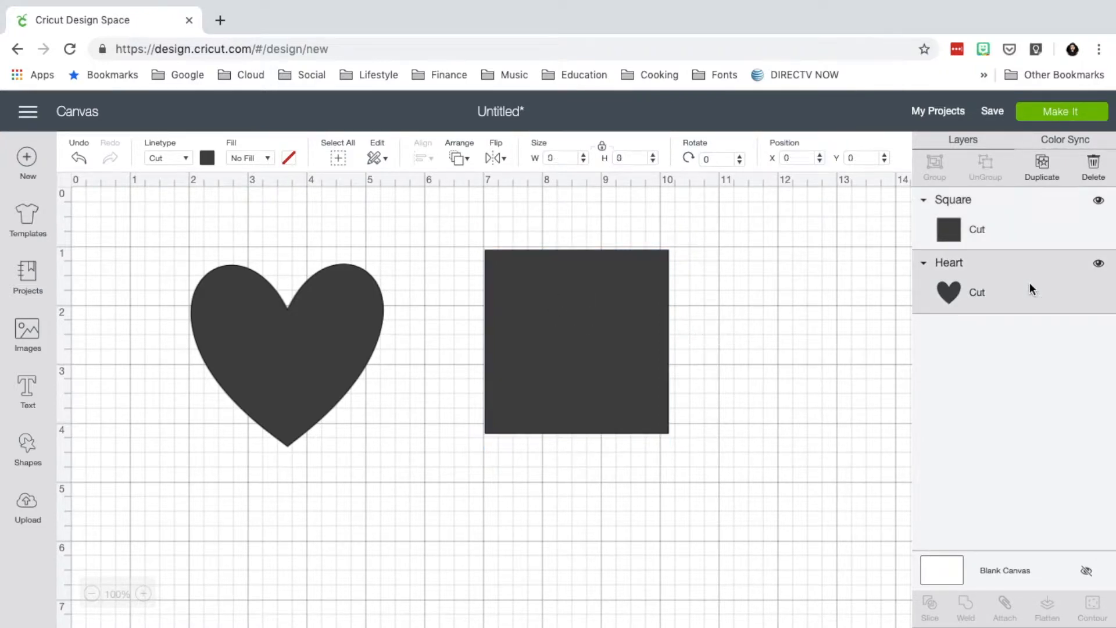
{"action": "left_click", "coordinate": [1018, 227]}
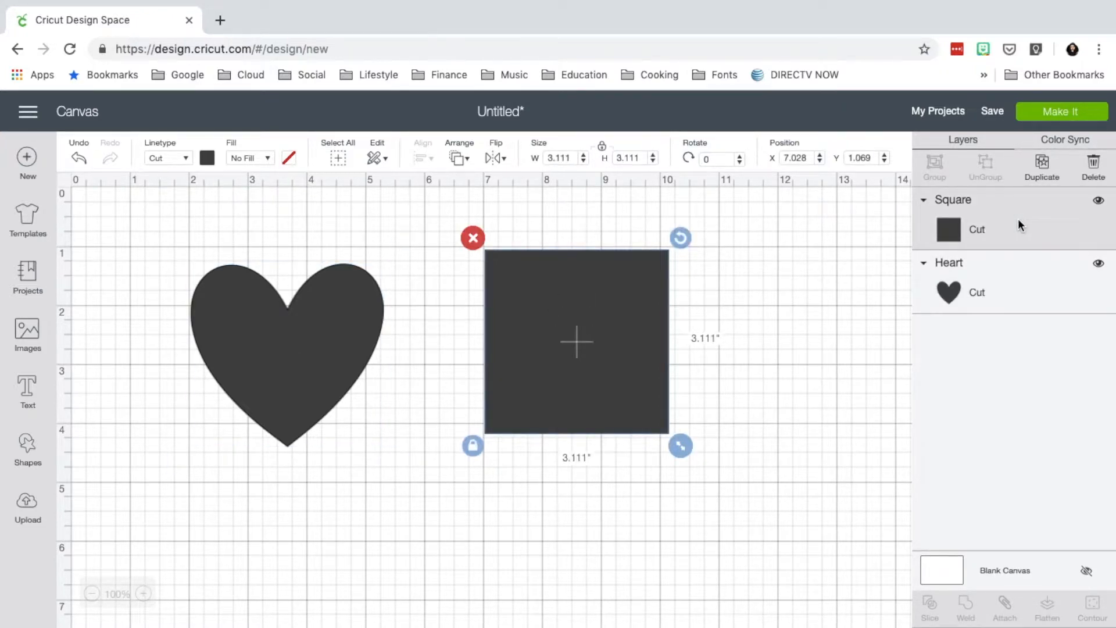
Step: Shrink the heart proportionally, undo and redo the resize to compare, and finish with the resize undone
{"action": "left_click", "coordinate": [274, 379]}
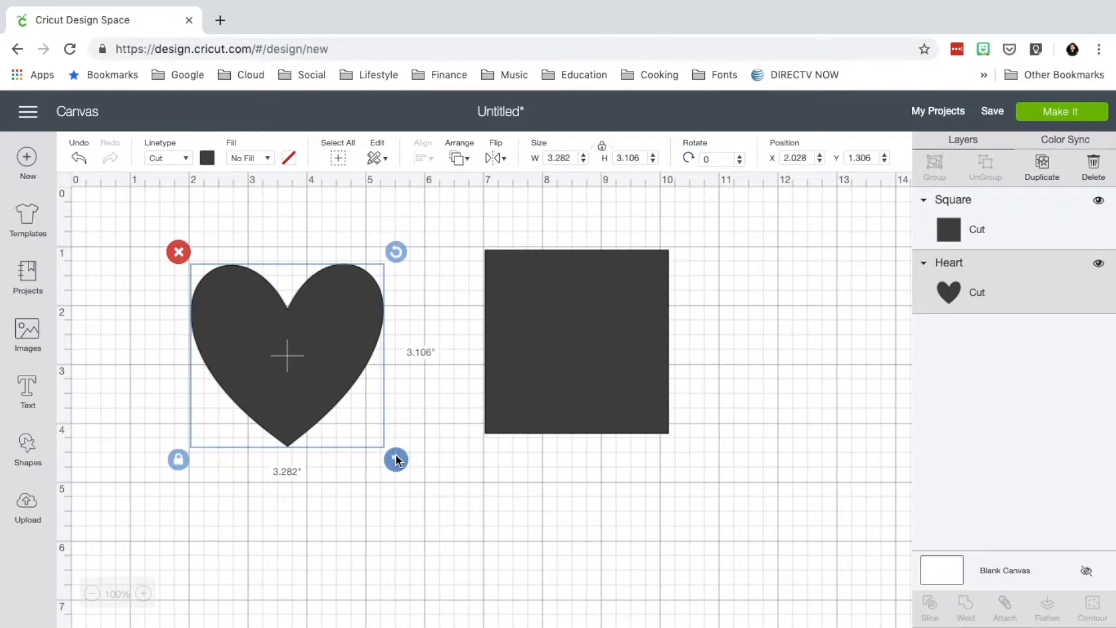
{"action": "left_click_drag", "start_coordinate": [396, 460], "coordinate": [307, 375]}
{"action": "left_click", "coordinate": [270, 485]}
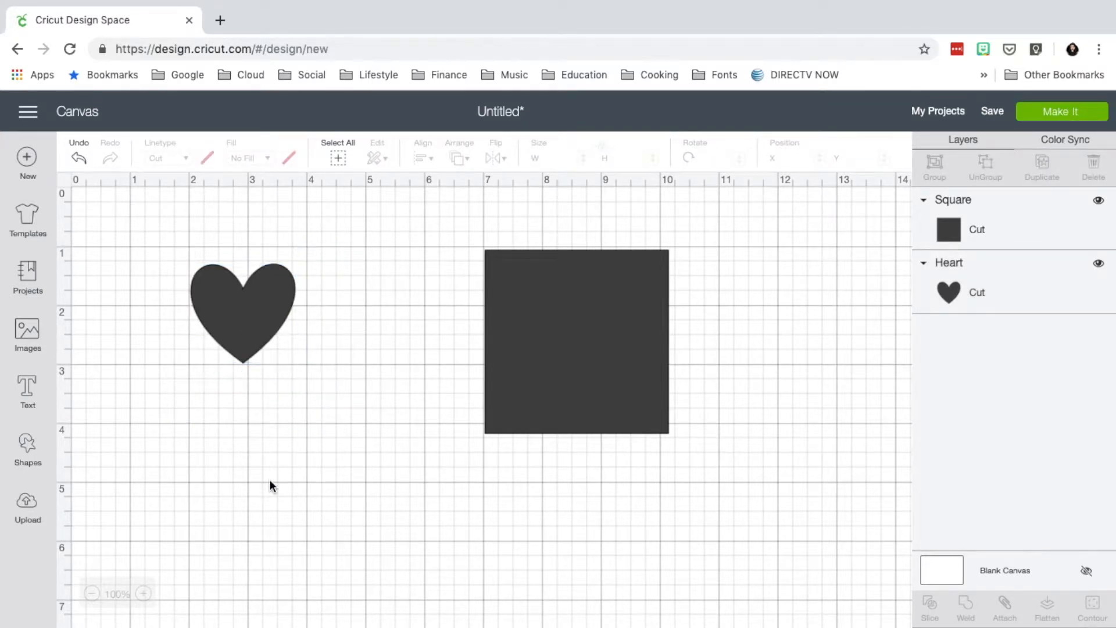
{"action": "left_click", "coordinate": [76, 160]}
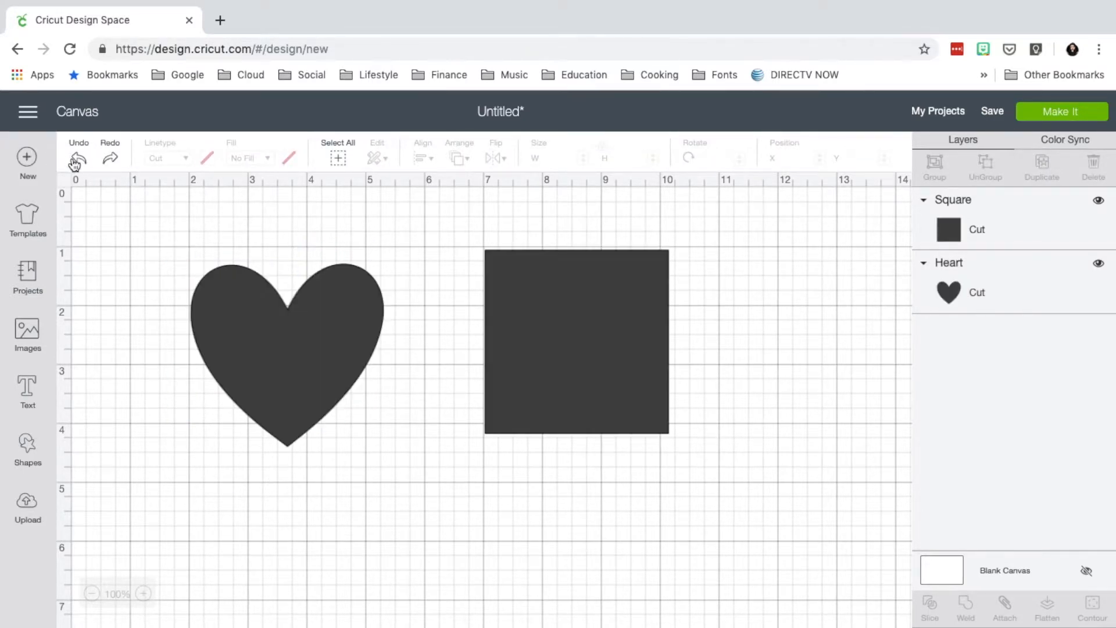
{"action": "left_click", "coordinate": [110, 158]}
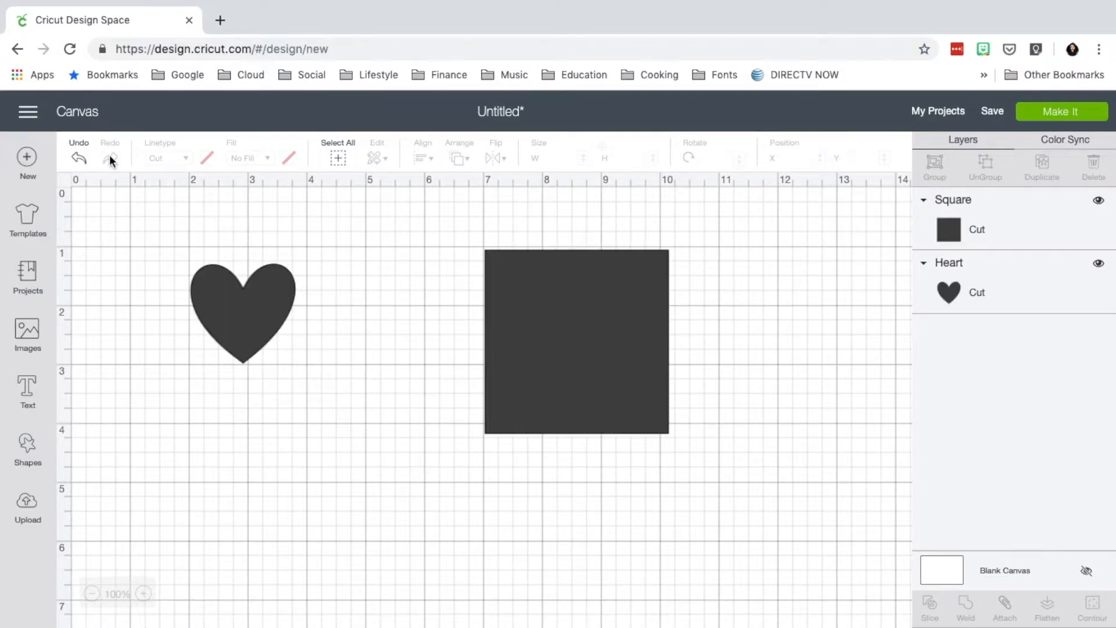
{"action": "left_click", "coordinate": [79, 157]}
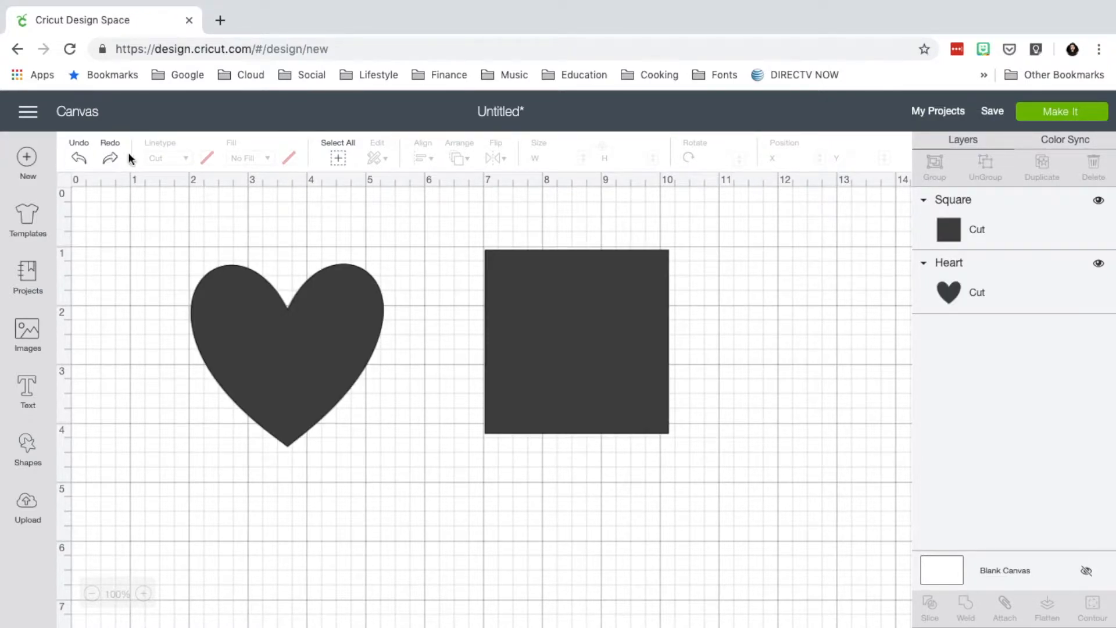
{"action": "left_click", "coordinate": [111, 155]}
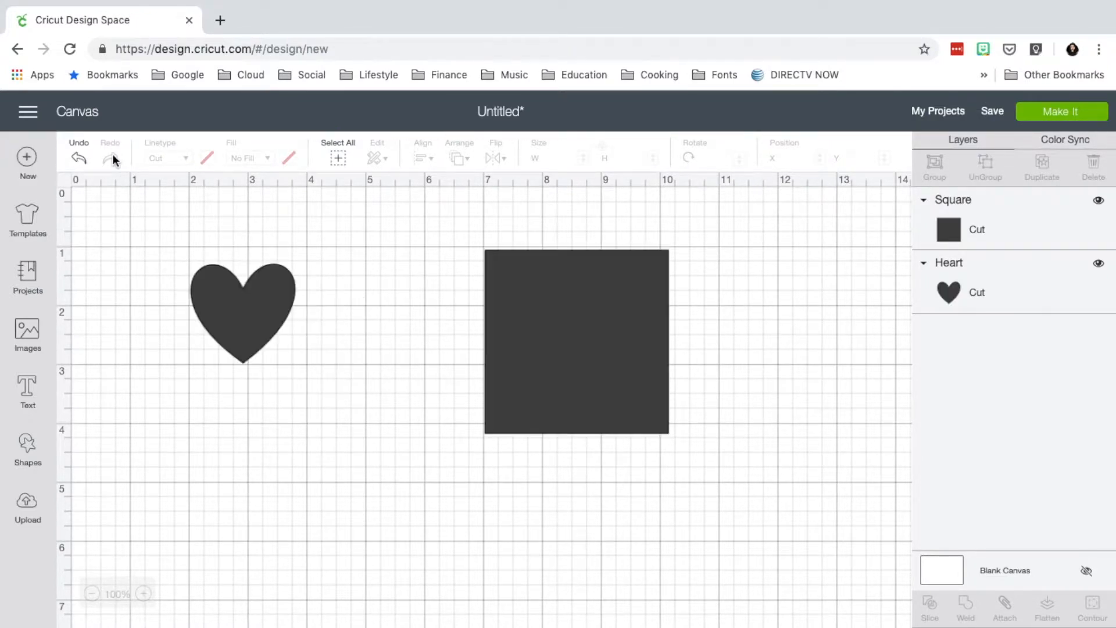
{"action": "left_click", "coordinate": [79, 160]}
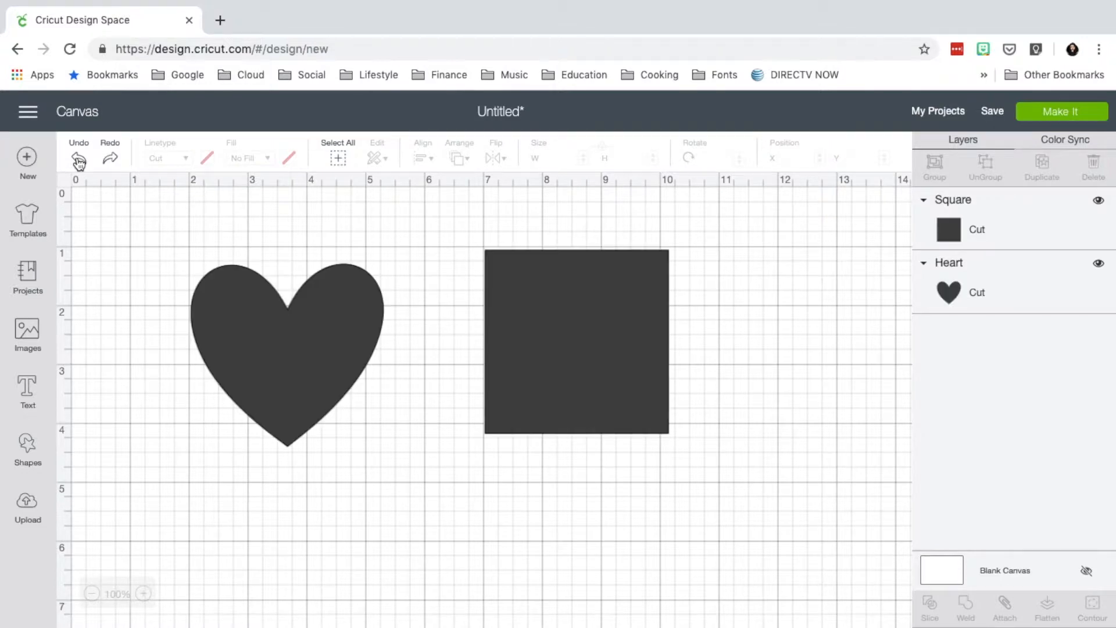
Step: Try the Draw and Score linetypes on the heart and set it back to Cut
{"action": "left_click", "coordinate": [241, 350]}
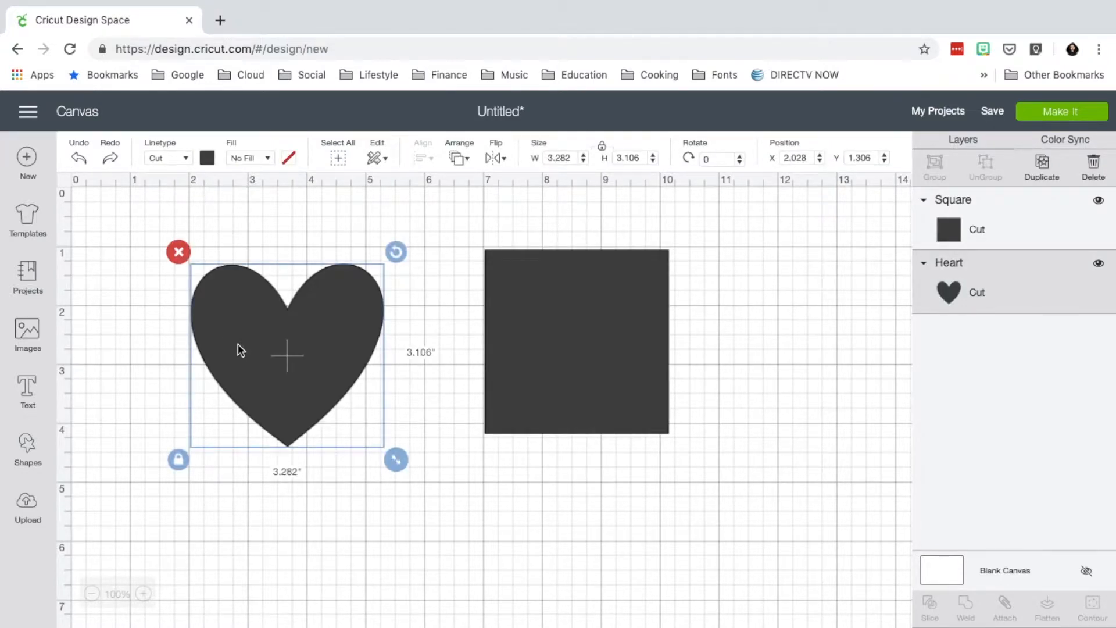
{"action": "left_click", "coordinate": [186, 158]}
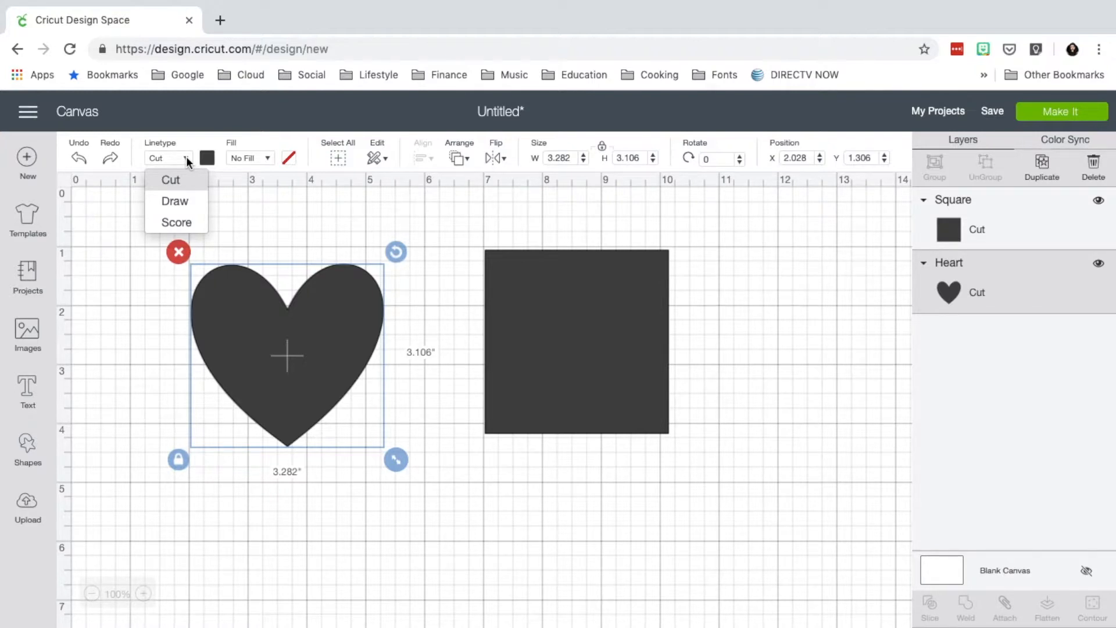
{"action": "left_click", "coordinate": [172, 199]}
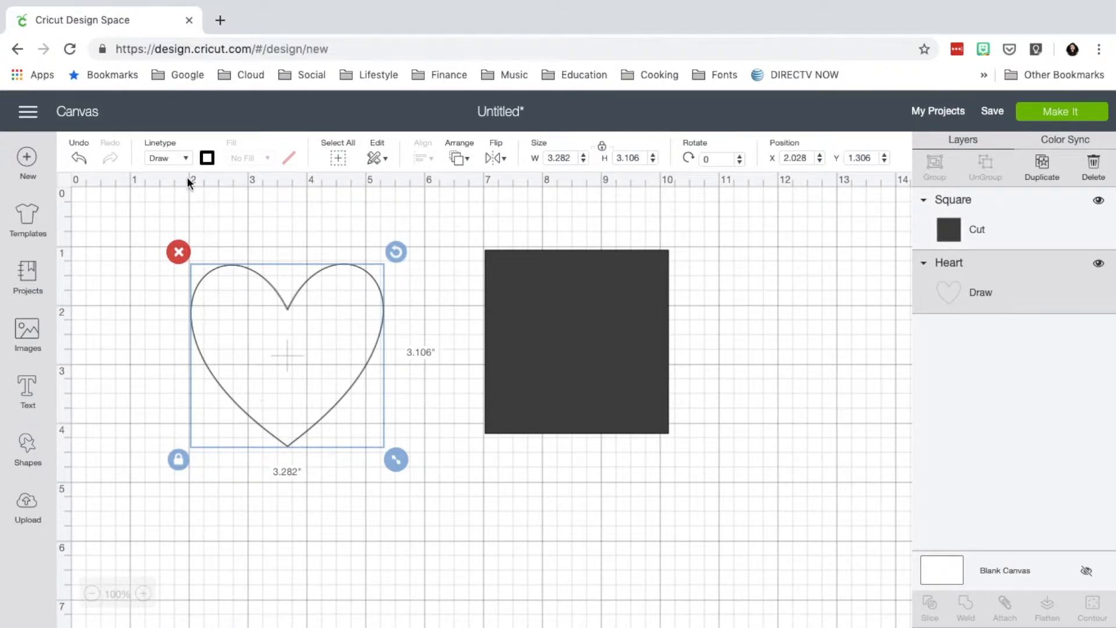
{"action": "left_click", "coordinate": [184, 160]}
{"action": "left_click", "coordinate": [176, 220]}
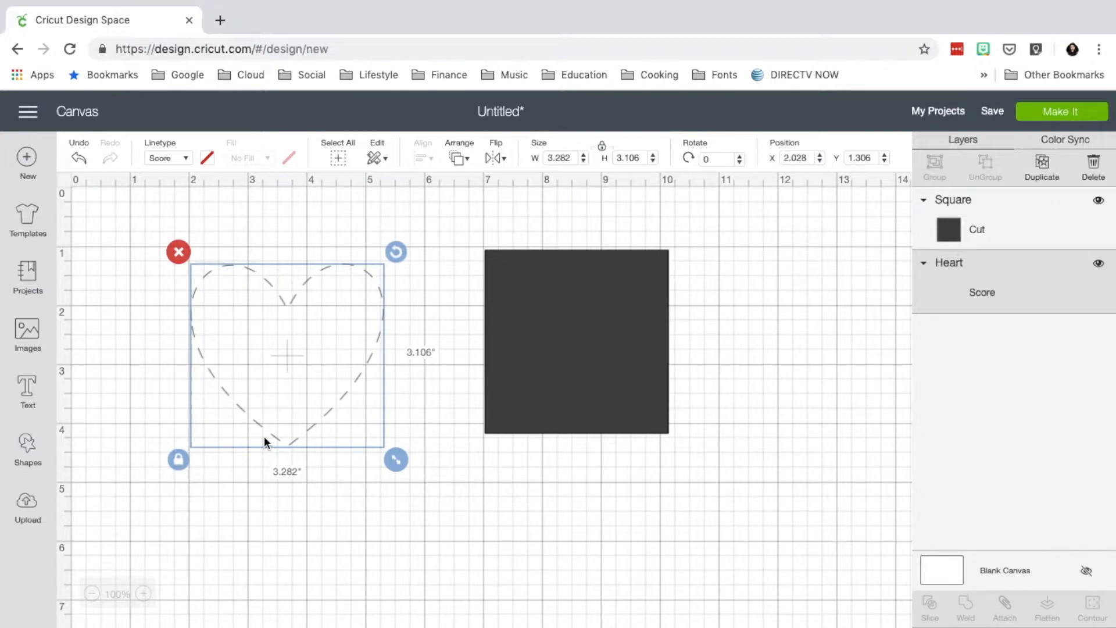
{"action": "left_click", "coordinate": [185, 159]}
{"action": "left_click", "coordinate": [180, 181]}
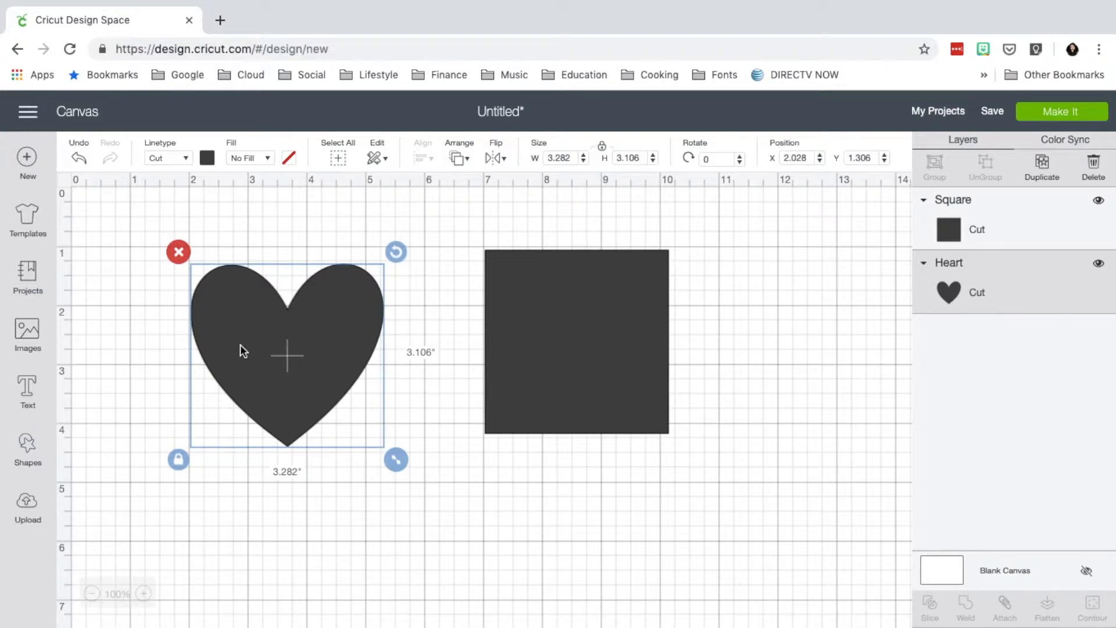
Step: Try blue, dark blue, green, yellow and light red as the heart's material color
{"action": "left_click", "coordinate": [207, 157]}
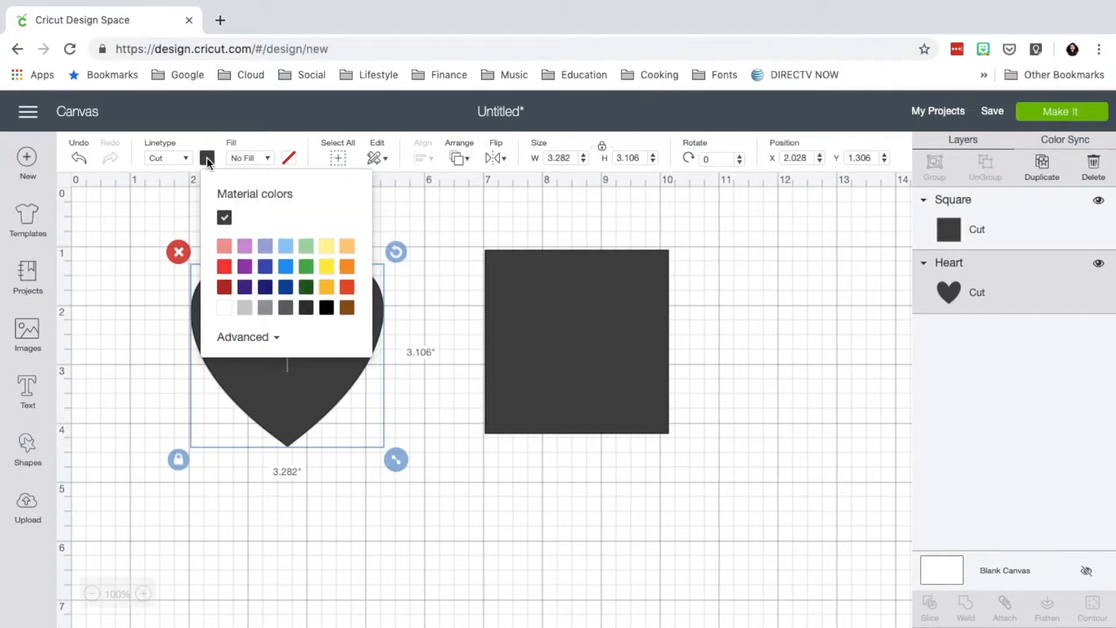
{"action": "left_click", "coordinate": [286, 268]}
{"action": "left_click", "coordinate": [285, 285]}
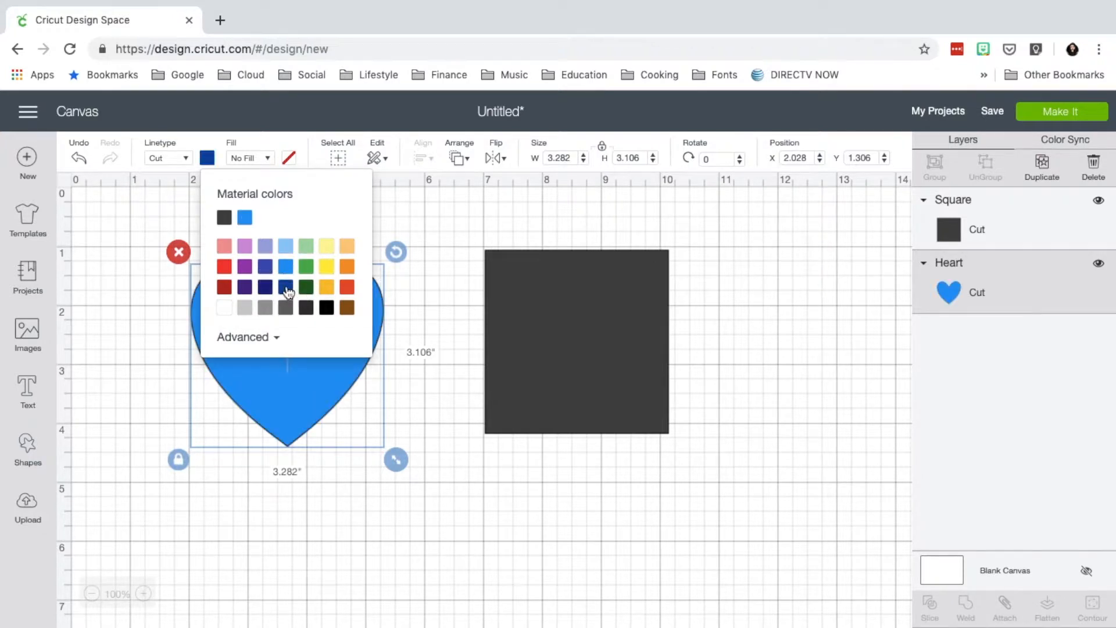
{"action": "left_click", "coordinate": [309, 271]}
{"action": "left_click", "coordinate": [330, 269]}
{"action": "left_click", "coordinate": [226, 247]}
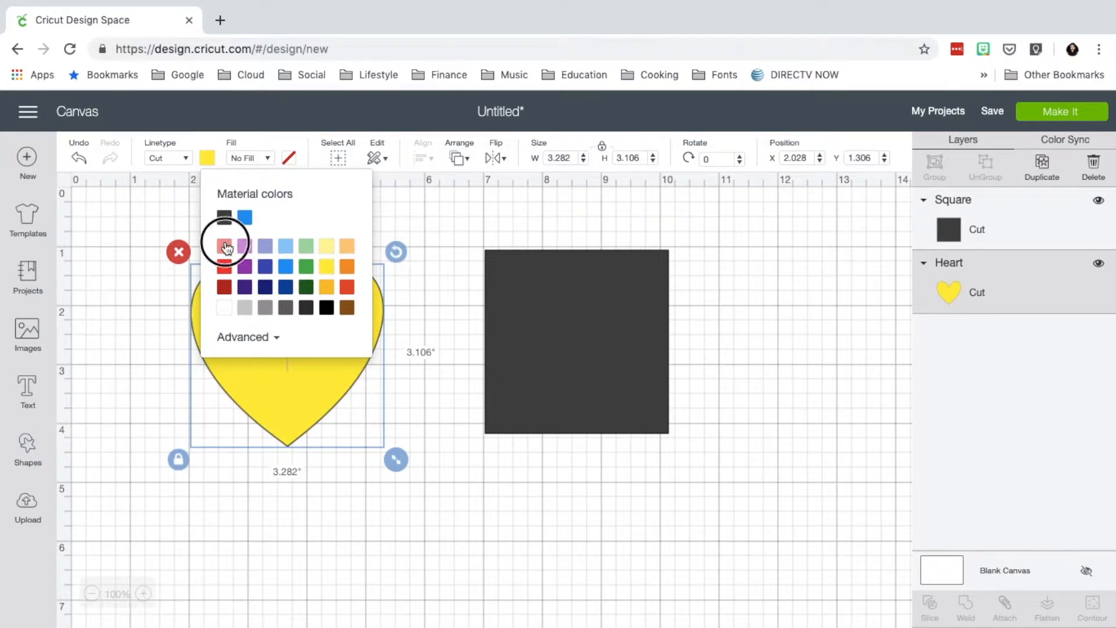
Step: Set the heart's material color to the hex code #E889BA in the advanced color options
{"action": "left_click", "coordinate": [271, 342]}
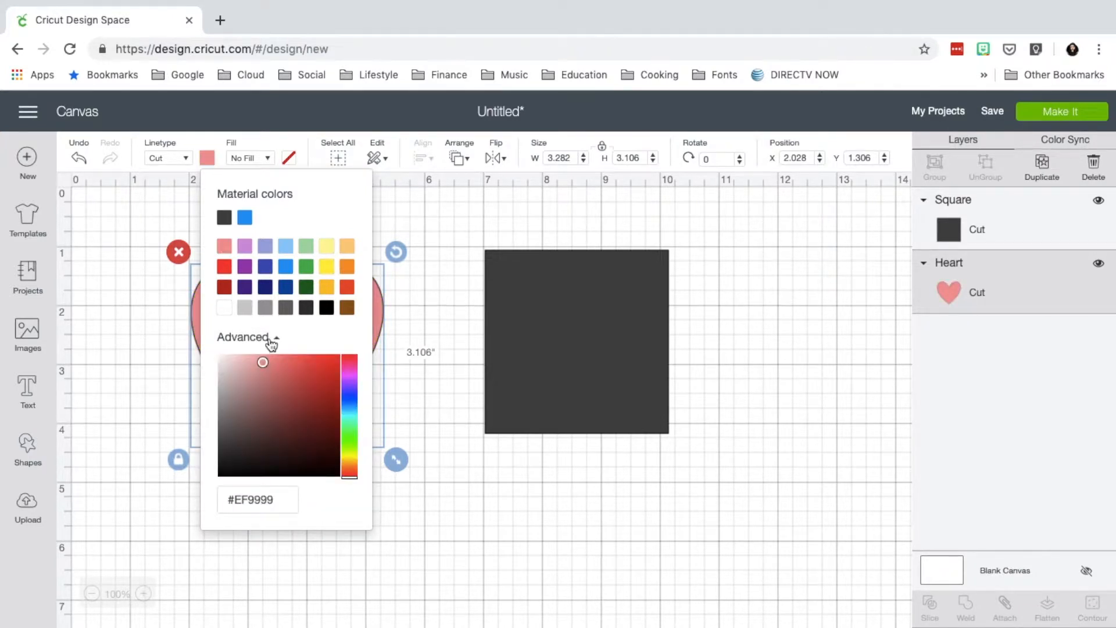
{"action": "left_click_drag", "start_coordinate": [281, 501], "coordinate": [195, 504]}
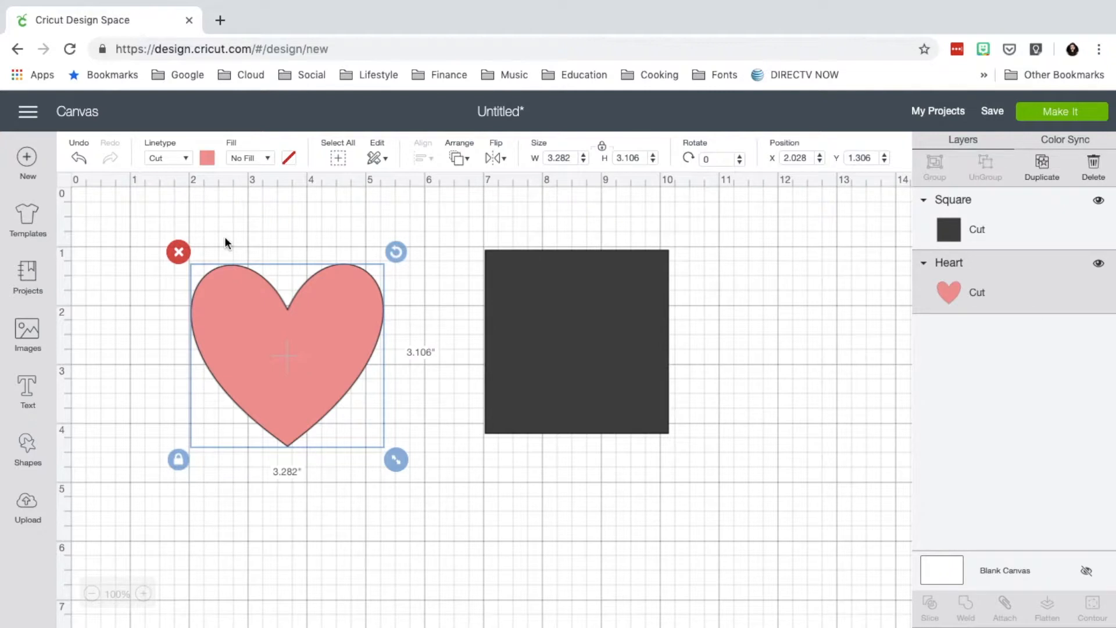
{"action": "left_click", "coordinate": [207, 158]}
{"action": "left_click", "coordinate": [284, 501]}
{"action": "key", "text": "BackSpace"}
{"action": "key", "text": "BackSpace"}
{"action": "key", "text": "BackSpace"}
{"action": "key", "text": "BackSpace"}
{"action": "key", "text": "BackSpace"}
{"action": "key", "text": "BackSpace"}
{"action": "type", "text": "E889BA"}
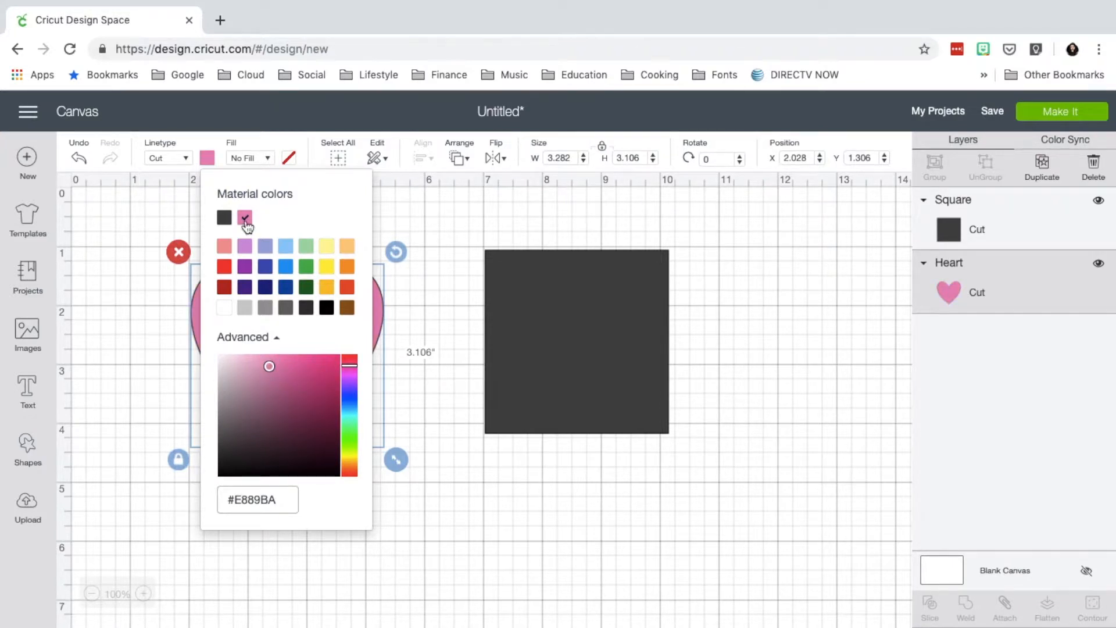
{"action": "left_click", "coordinate": [205, 155]}
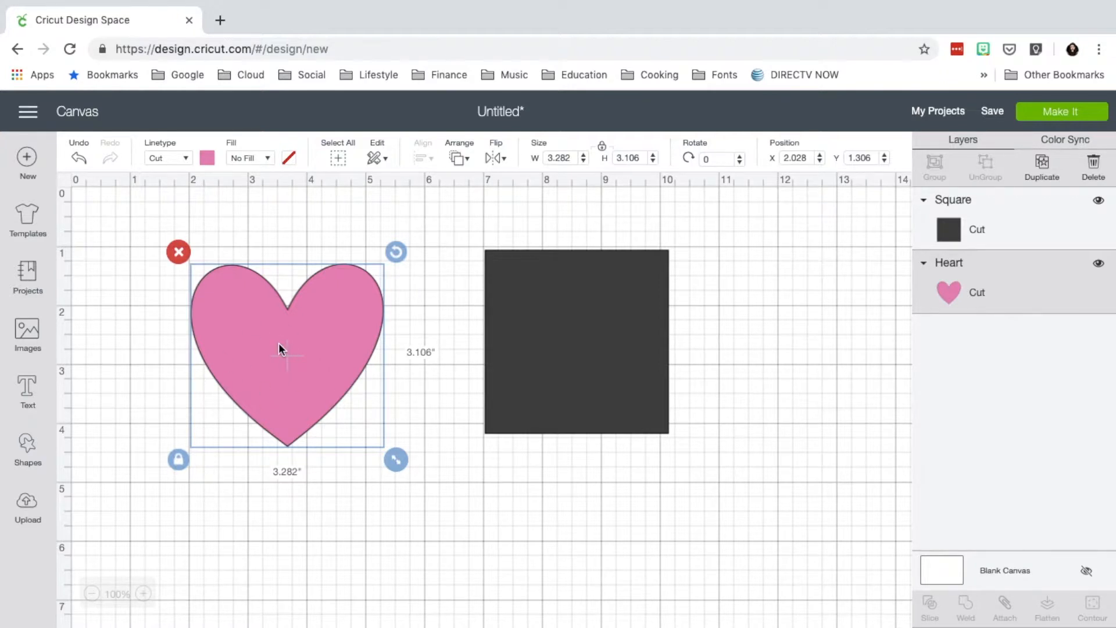
Step: Shift the hue of the heart's color toward violet, to #E889E8, and close the color picker
{"action": "left_click", "coordinate": [207, 157]}
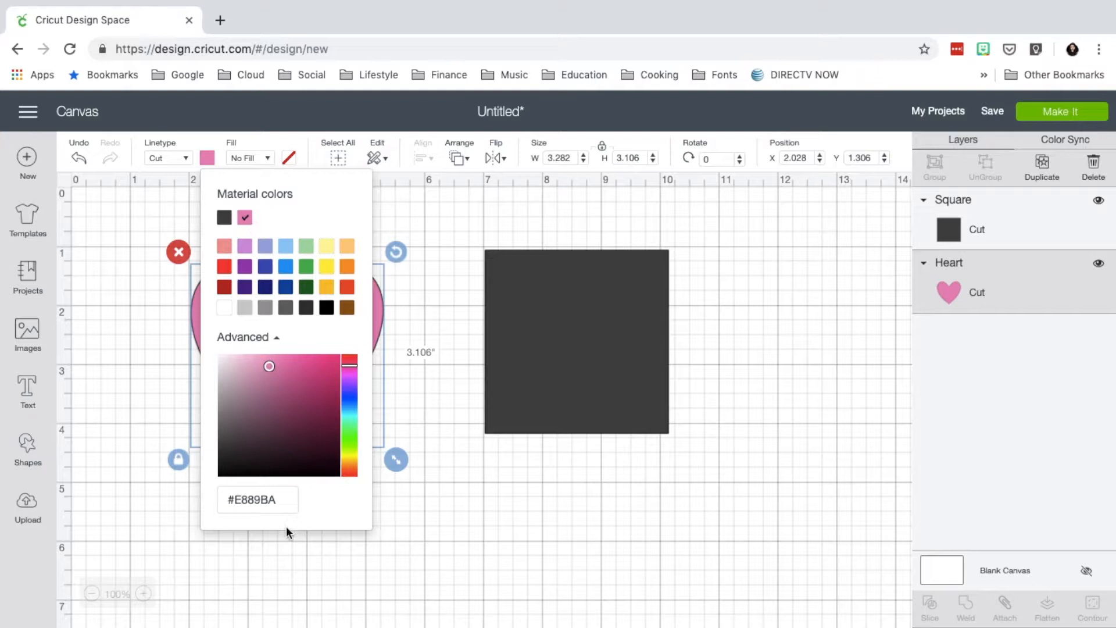
{"action": "left_click", "coordinate": [285, 499]}
{"action": "mouse_move", "coordinate": [348, 365]}
{"action": "left_mouse_down"}
{"action": "mouse_move", "coordinate": [349, 472]}
{"action": "mouse_move", "coordinate": [349, 375]}
{"action": "left_mouse_up"}
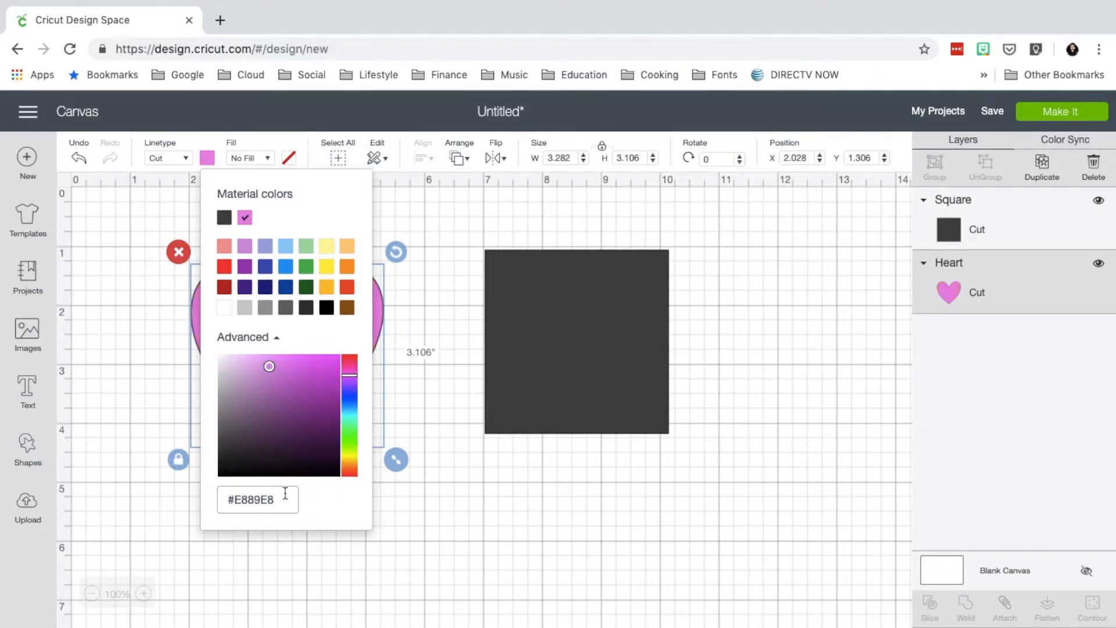
{"action": "left_click", "coordinate": [185, 499]}
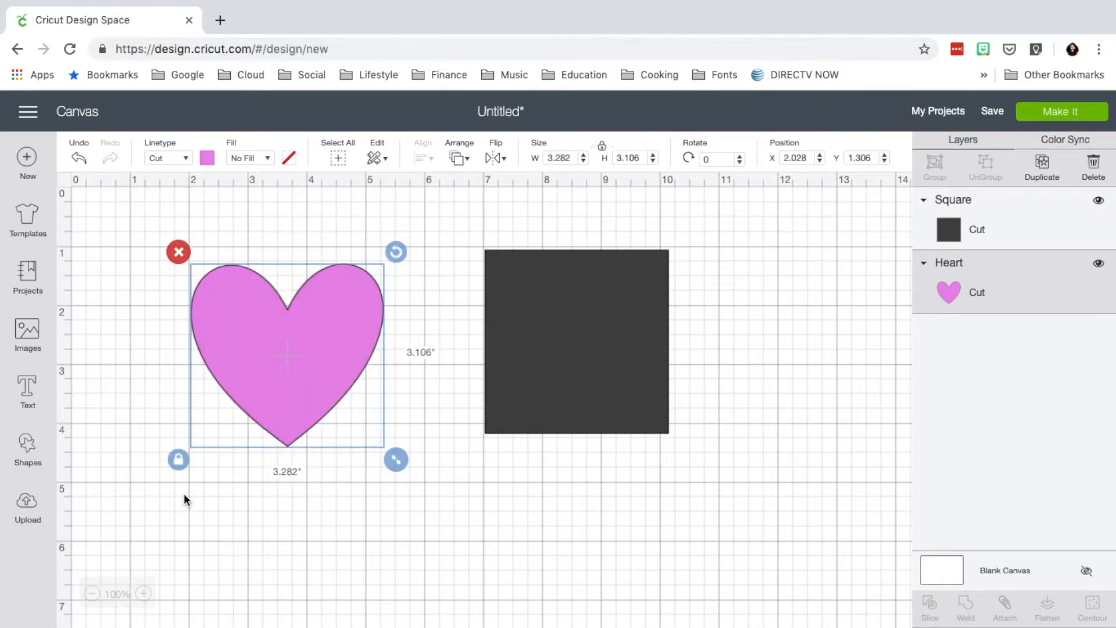
Step: Replace the heart's violet-pink color with the hex code #E889BA
{"action": "left_click", "coordinate": [207, 158]}
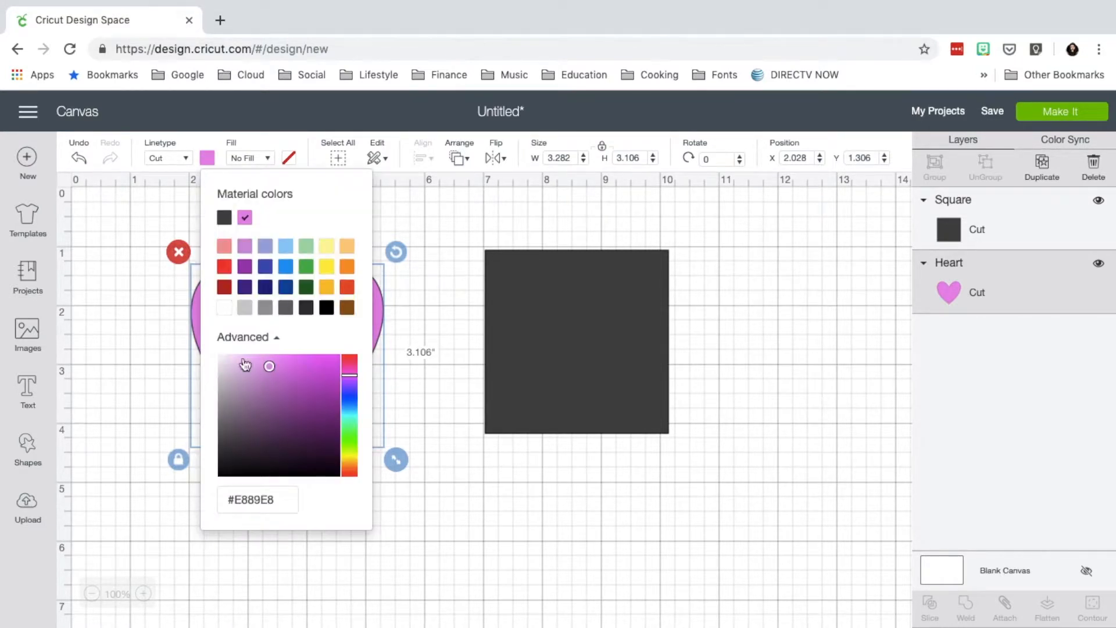
{"action": "left_click", "coordinate": [286, 498]}
{"action": "key", "text": "BackSpace"}
{"action": "key", "text": "BackSpace"}
{"action": "key", "text": "BackSpace"}
{"action": "key", "text": "BackSpace"}
{"action": "type", "text": "8"}
{"action": "key", "text": "BackSpace"}
{"action": "key", "text": "BackSpace"}
{"action": "key", "text": "BackSpace"}
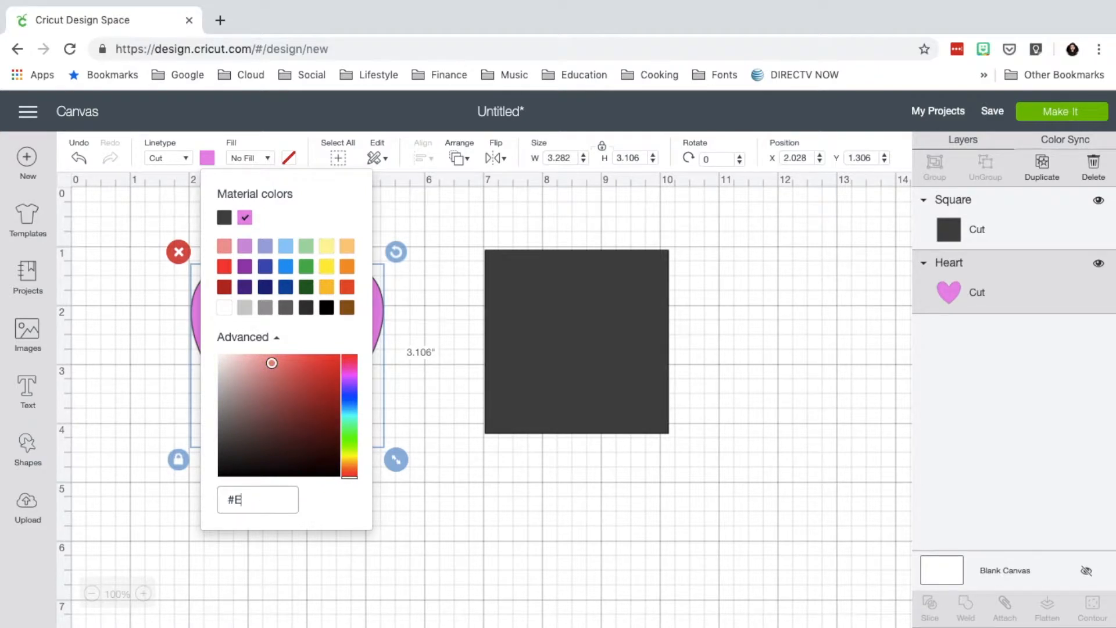
{"action": "type", "text": "e889ba"}
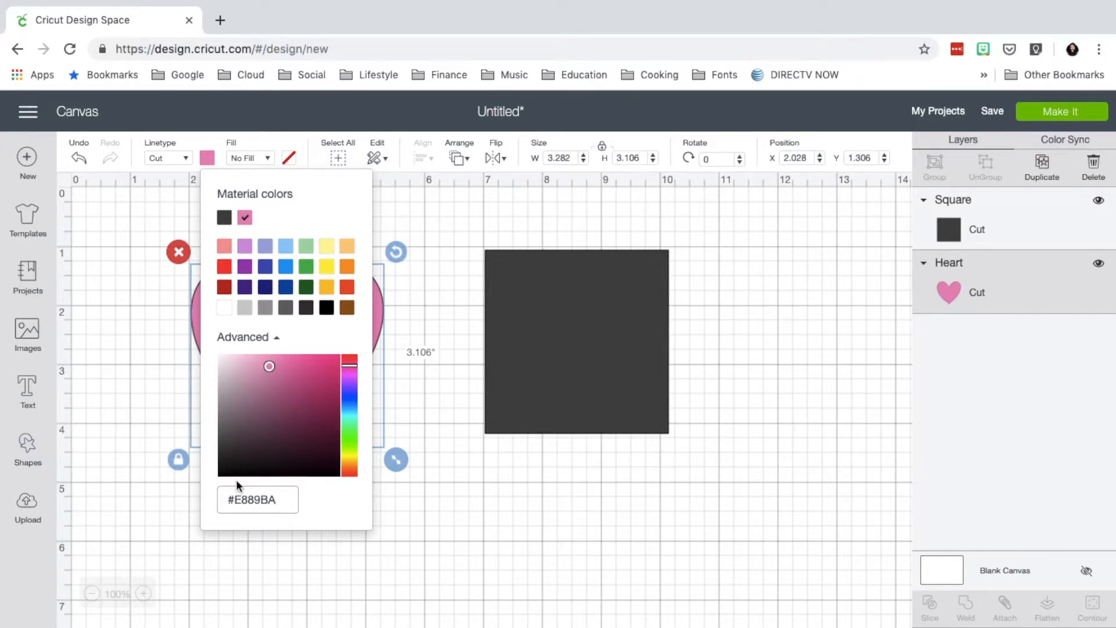
Step: Deepen the heart's shade to #E4539D, switch it to the pale pink #F5D8E7, and deselect the heart
{"action": "left_click_drag", "start_coordinate": [269, 366], "coordinate": [297, 367]}
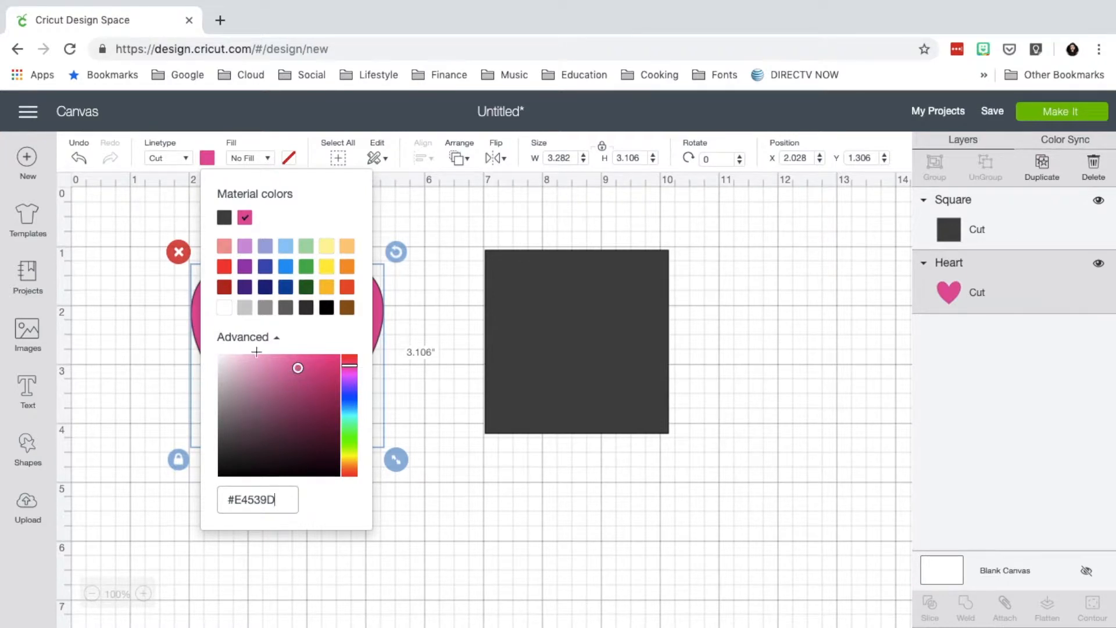
{"action": "left_click", "coordinate": [233, 360]}
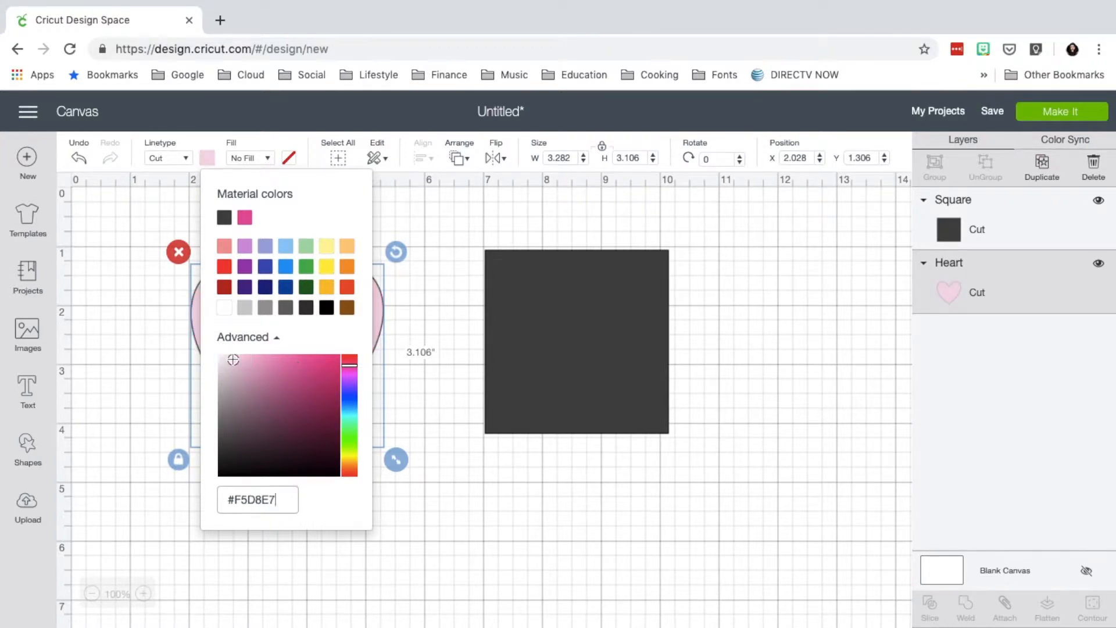
{"action": "left_click", "coordinate": [130, 386]}
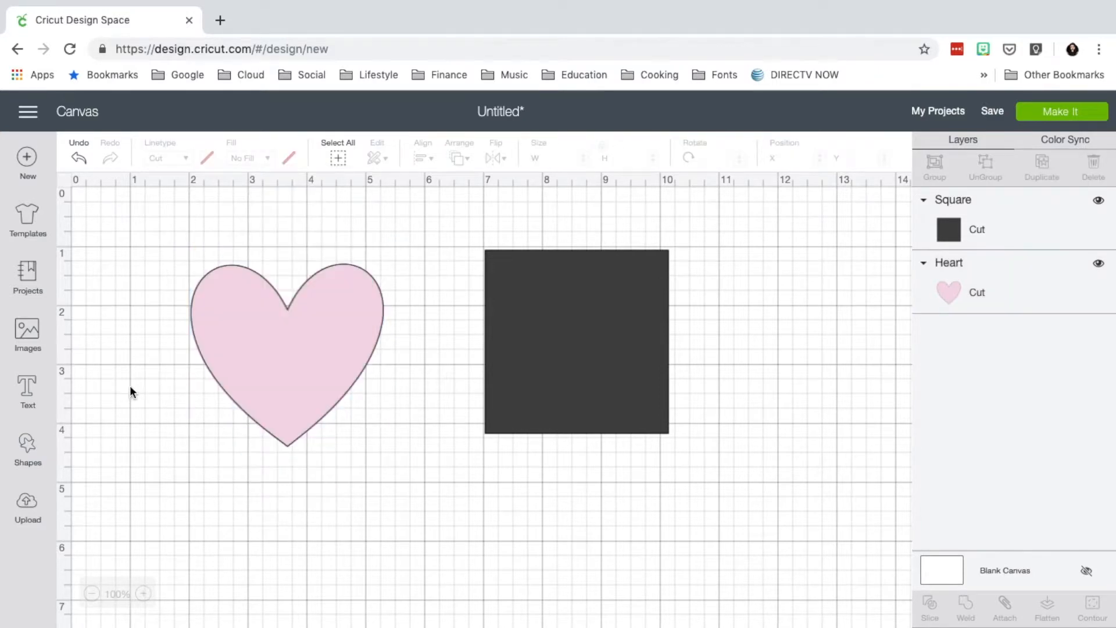
Step: Move the heart past the square to about X 10.5, Y 1.0 and change its color to the dark plum #612444
{"action": "left_click_drag", "start_coordinate": [233, 350], "coordinate": [739, 339]}
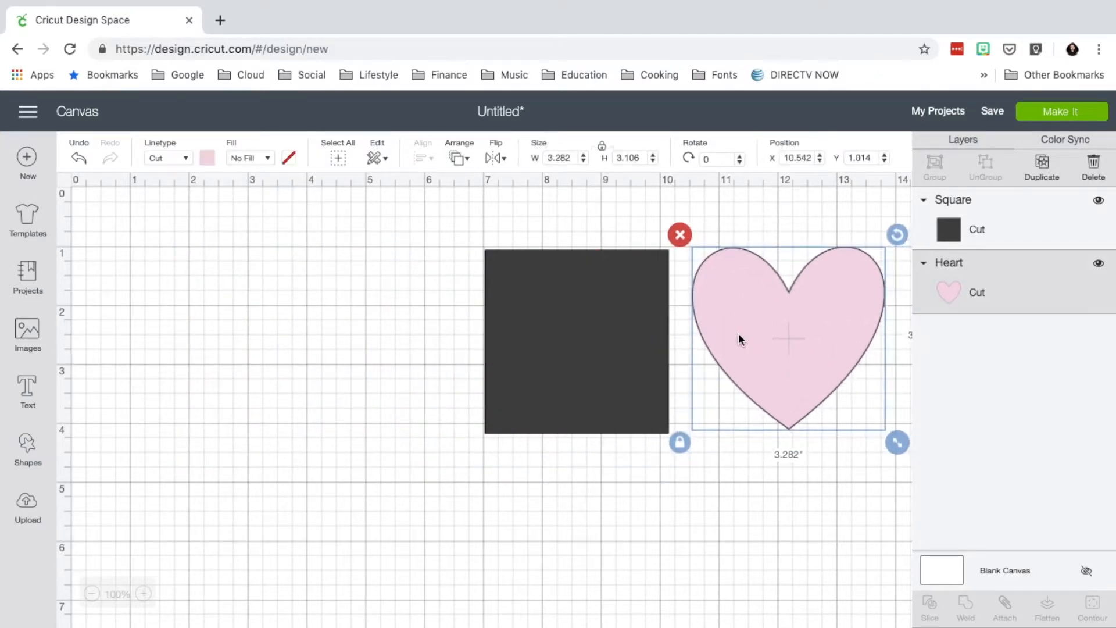
{"action": "left_click", "coordinate": [207, 158]}
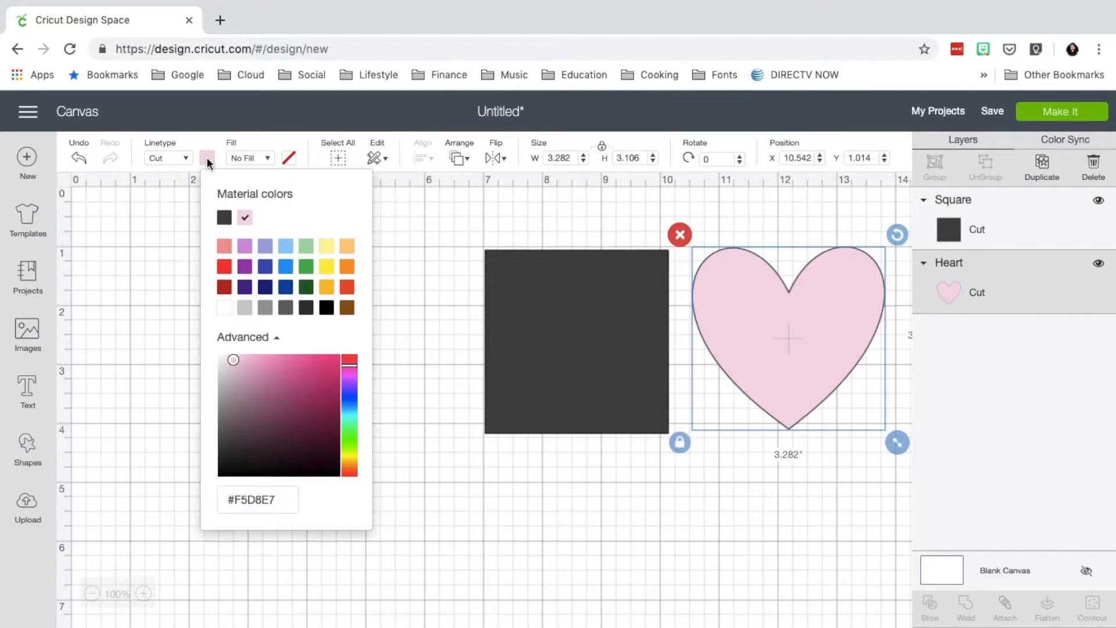
{"action": "left_click", "coordinate": [292, 366]}
{"action": "left_click", "coordinate": [295, 430]}
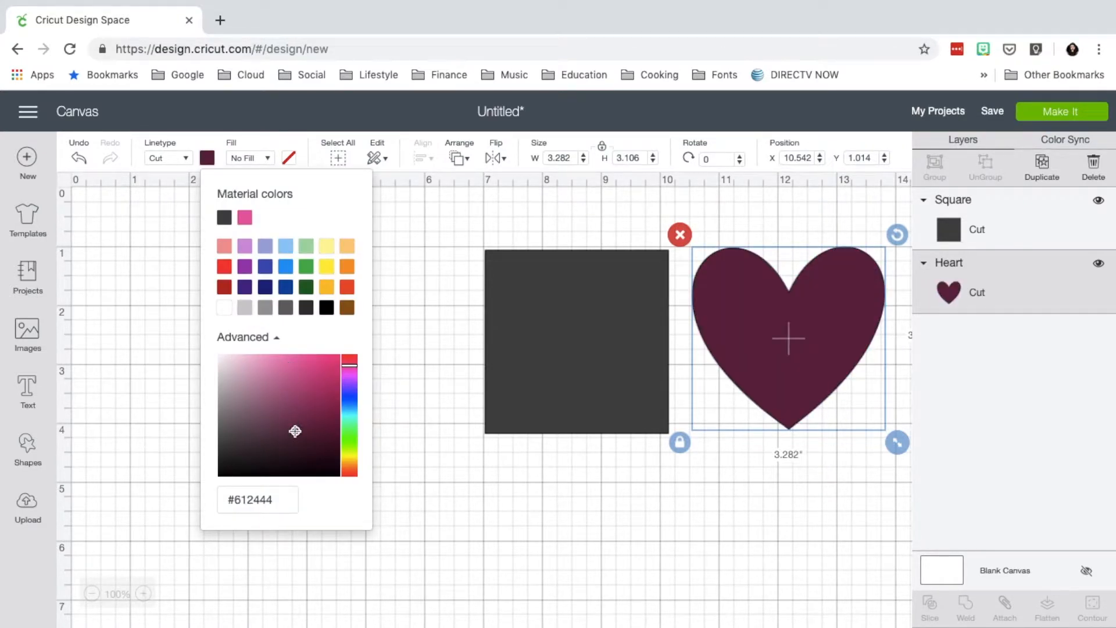
Step: Try a muted purple on the heart, then set its material color to the pink #E75FA5
{"action": "left_click", "coordinate": [244, 430]}
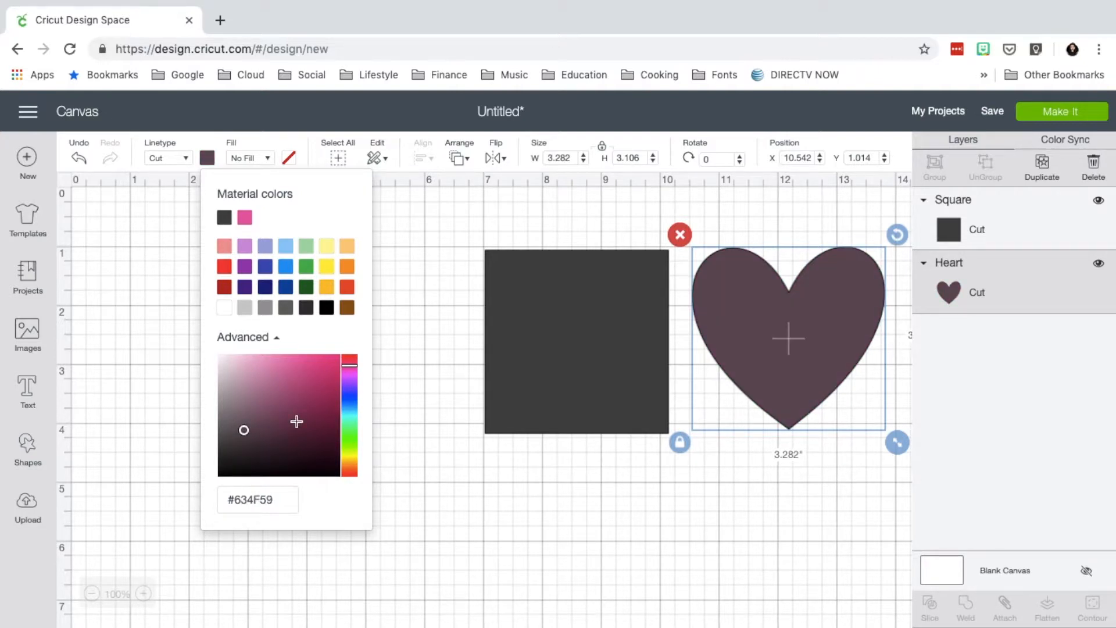
{"action": "left_click", "coordinate": [245, 218]}
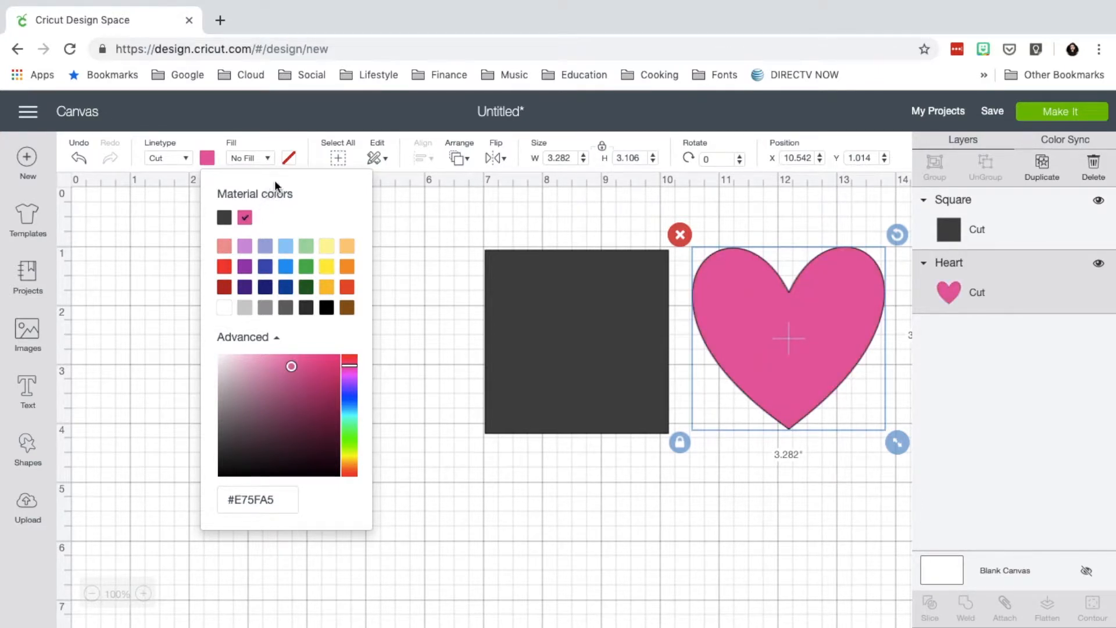
{"action": "left_click", "coordinate": [269, 144]}
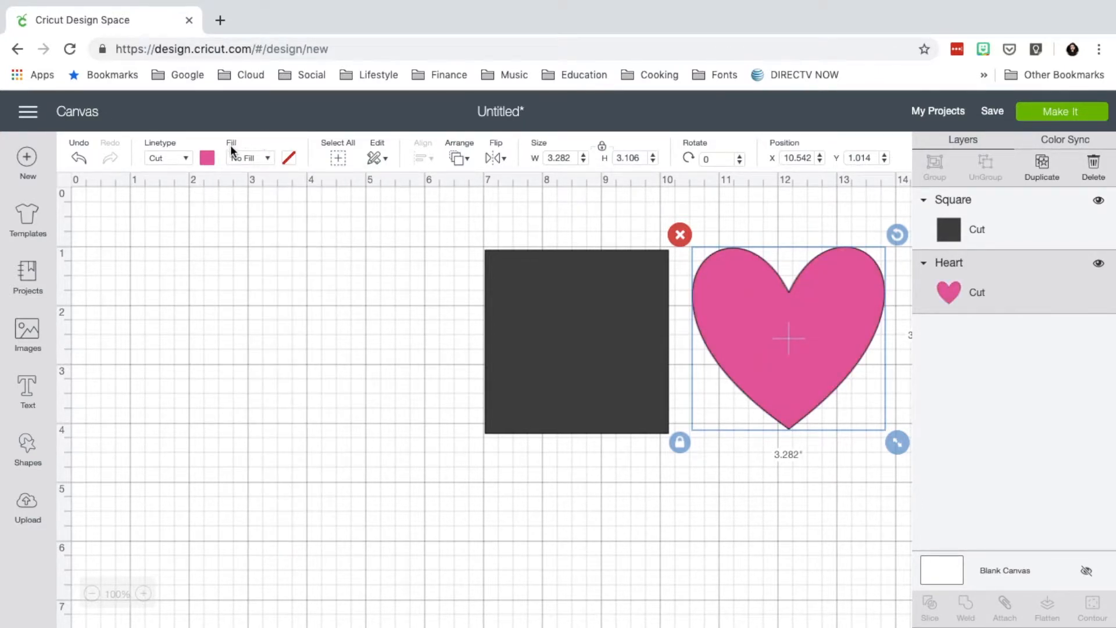
Step: Change the heart's fill to Print and move it to the left of the dark square, about X 1.53, Y 0.93
{"action": "left_click", "coordinate": [268, 158]}
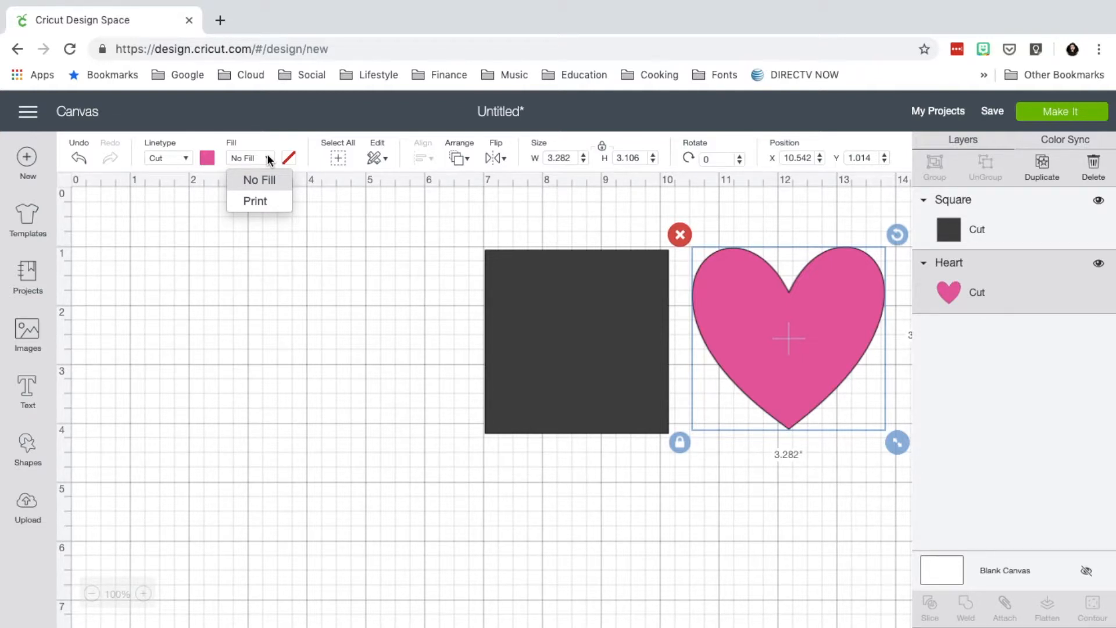
{"action": "left_click", "coordinate": [245, 203]}
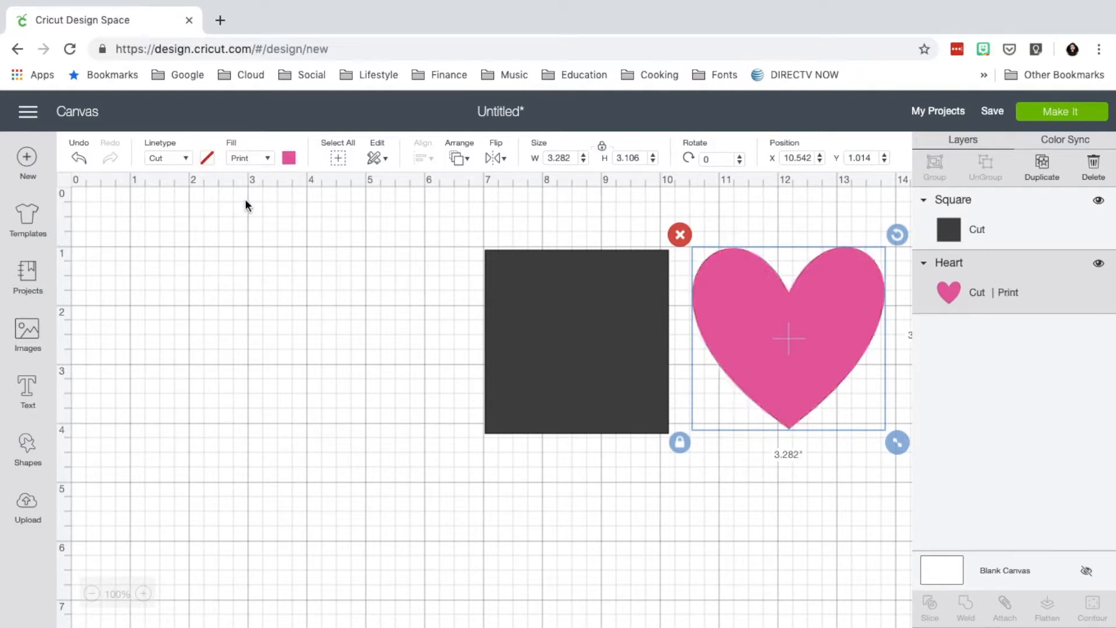
{"action": "left_click_drag", "start_coordinate": [713, 313], "coordinate": [183, 307]}
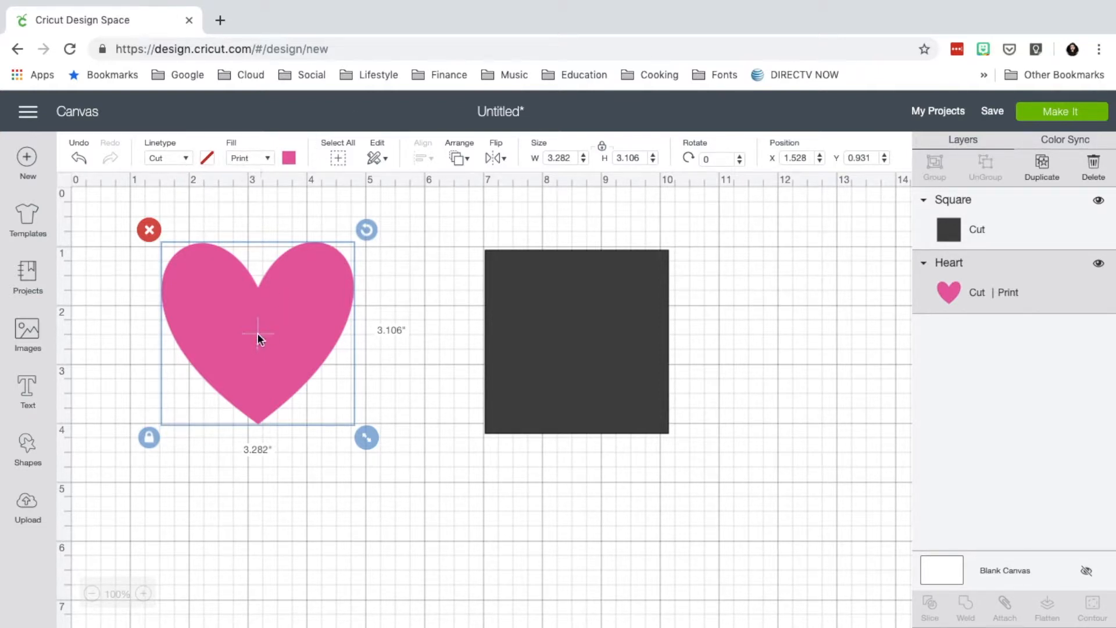
Step: Switch the heart's print type from Color to Pattern and apply the pink floral pattern with roses and keys
{"action": "left_click", "coordinate": [288, 157]}
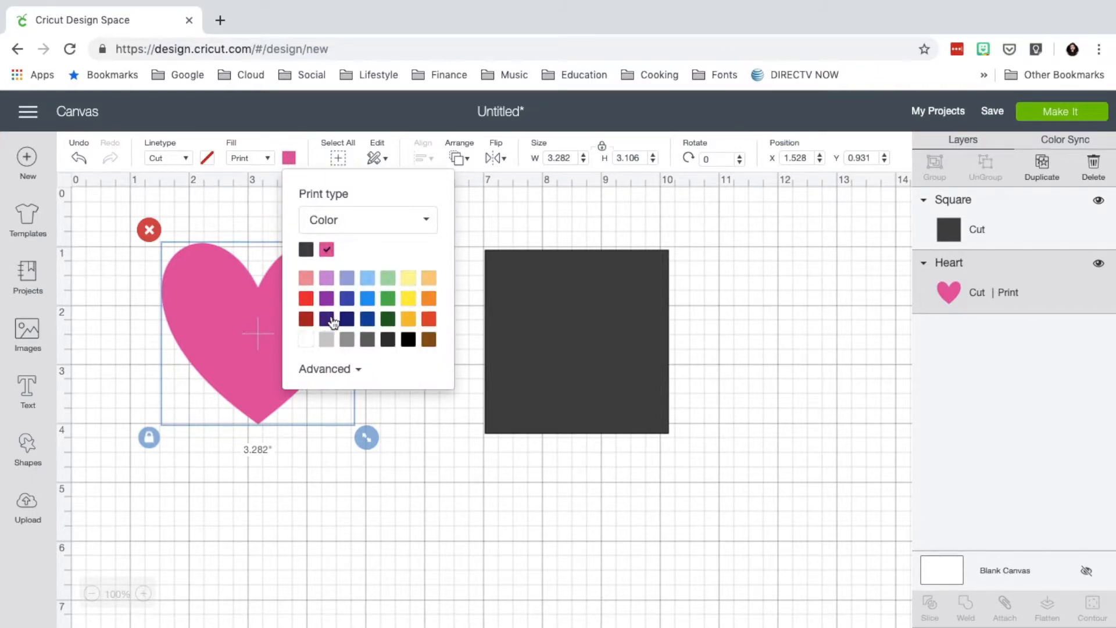
{"action": "left_click", "coordinate": [324, 369]}
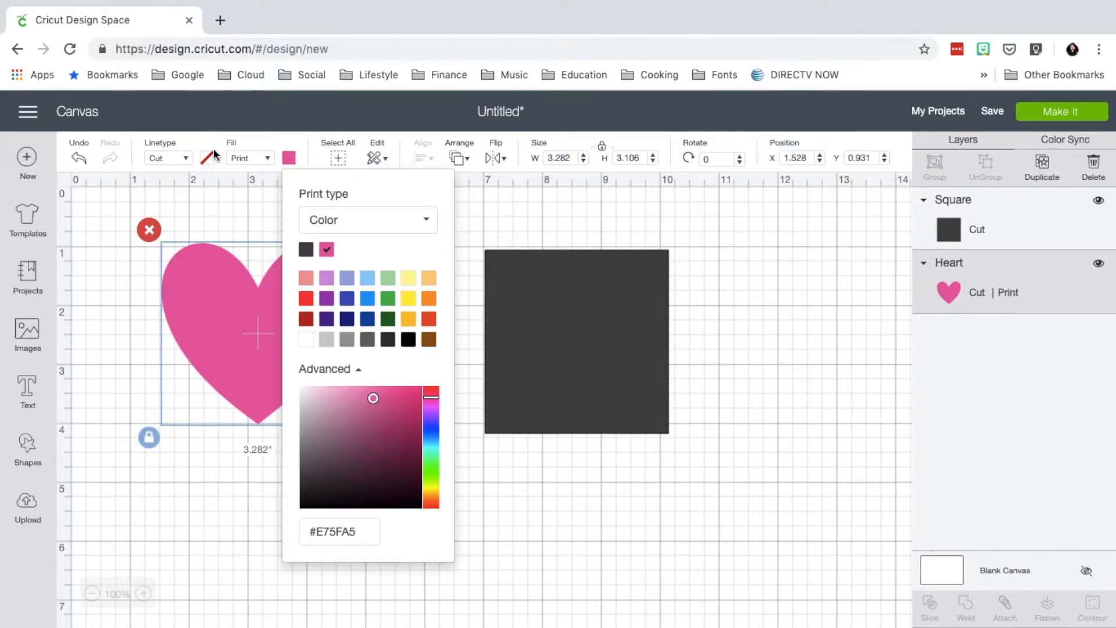
{"action": "left_click", "coordinate": [398, 225]}
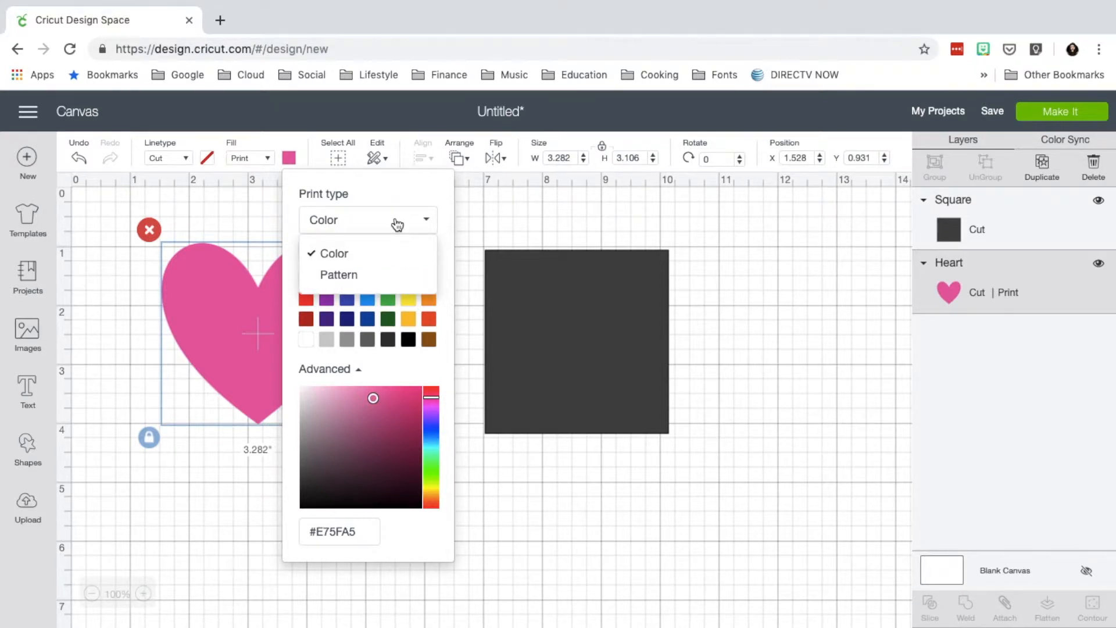
{"action": "left_click", "coordinate": [333, 278]}
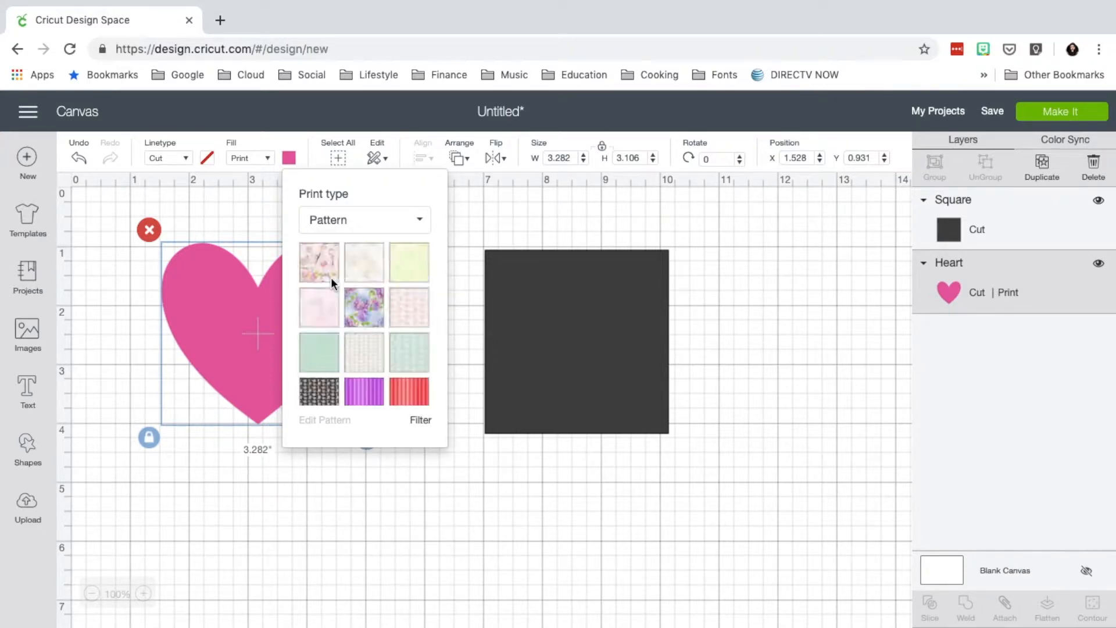
{"action": "scroll", "coordinate": [364, 329], "scroll_direction": "down", "scroll_amount": 1}
{"action": "scroll", "coordinate": [365, 328], "scroll_direction": "down", "scroll_amount": 5}
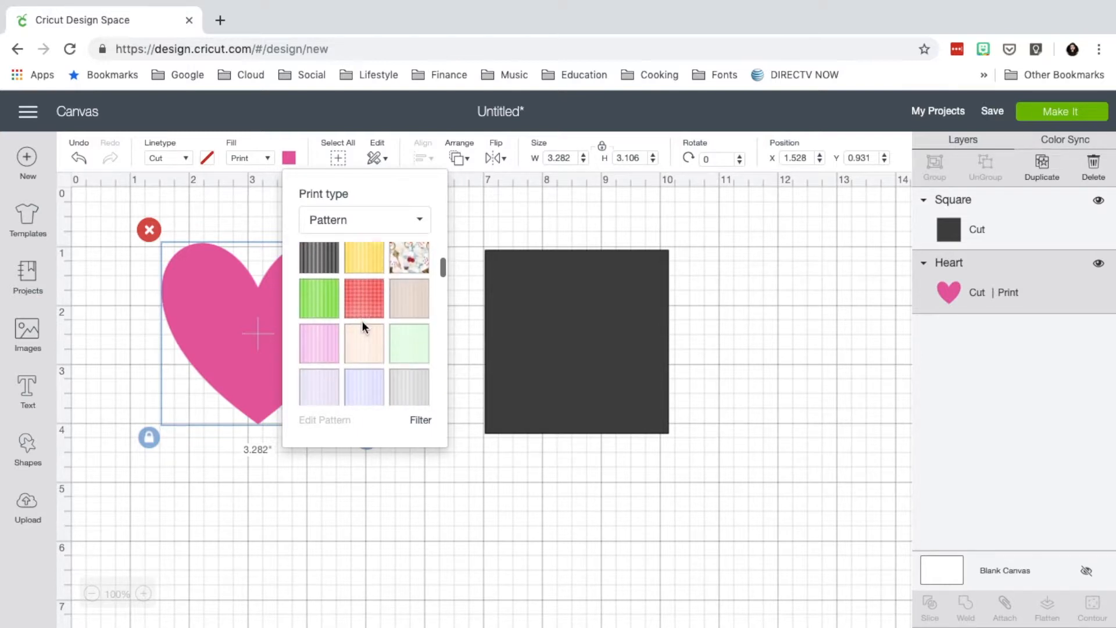
{"action": "scroll", "coordinate": [362, 320], "scroll_direction": "down", "scroll_amount": 5}
{"action": "scroll", "coordinate": [364, 329], "scroll_direction": "down", "scroll_amount": 6}
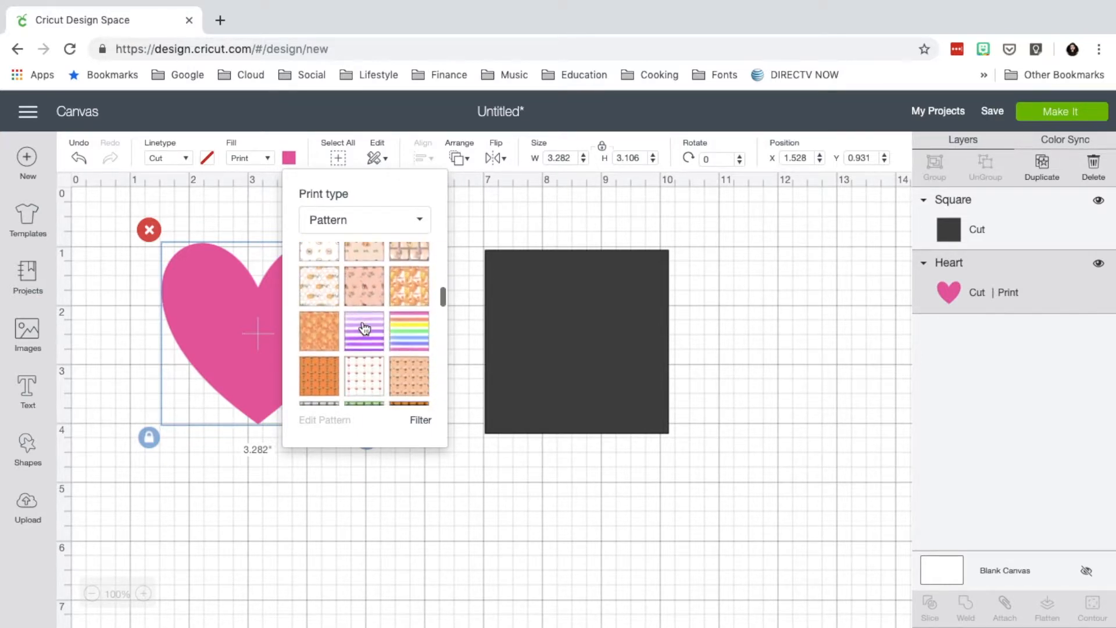
{"action": "scroll", "coordinate": [364, 329], "scroll_direction": "up", "scroll_amount": 10}
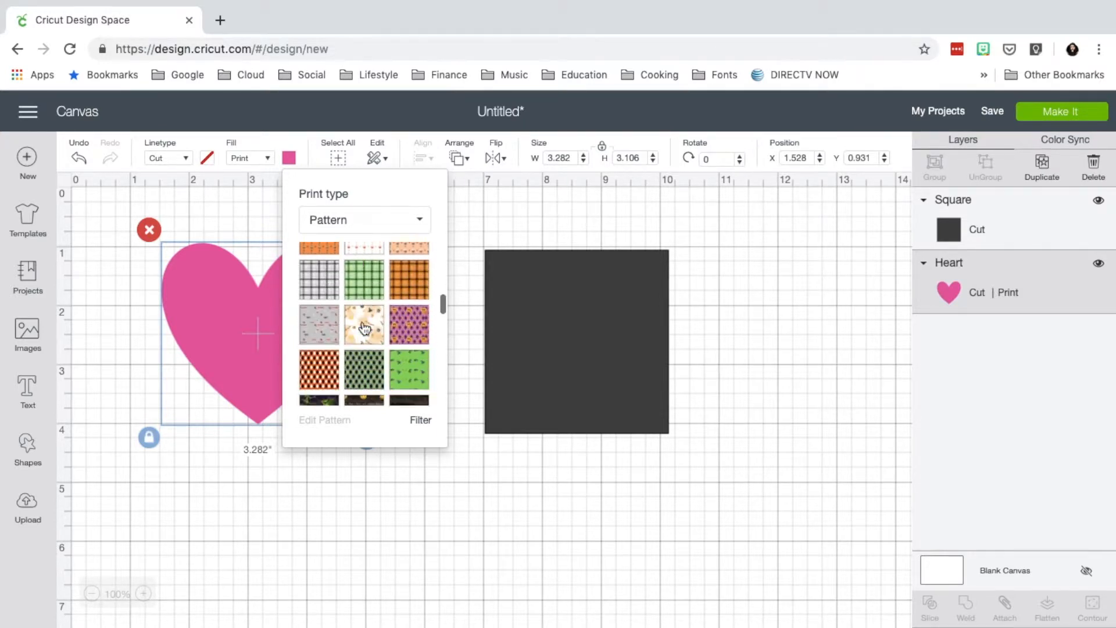
{"action": "scroll", "coordinate": [362, 326], "scroll_direction": "up", "scroll_amount": 2}
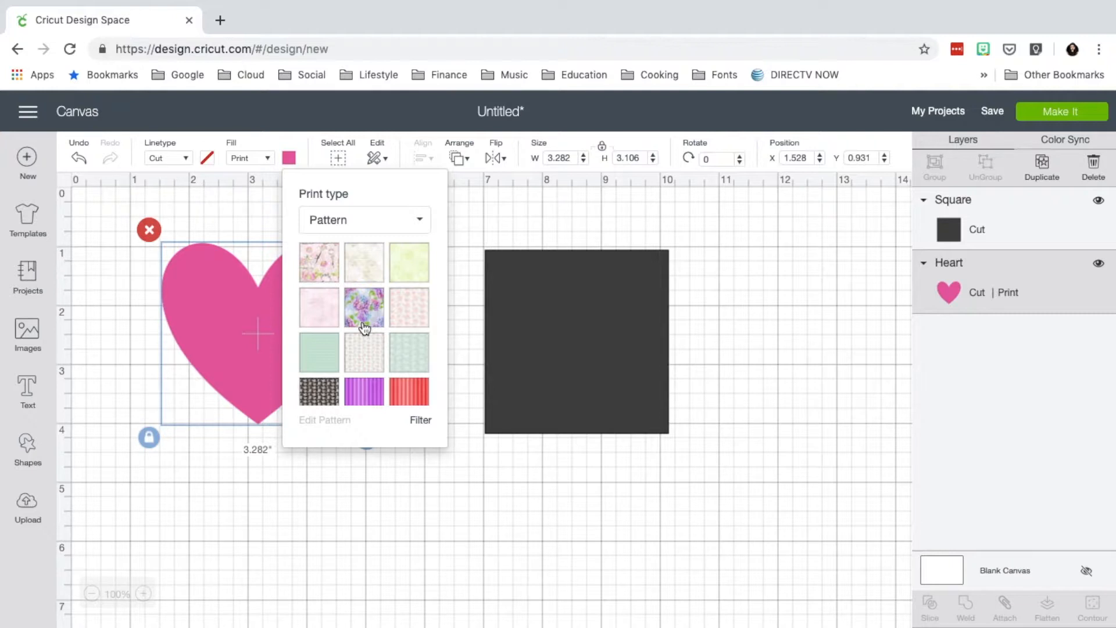
{"action": "left_click", "coordinate": [324, 265]}
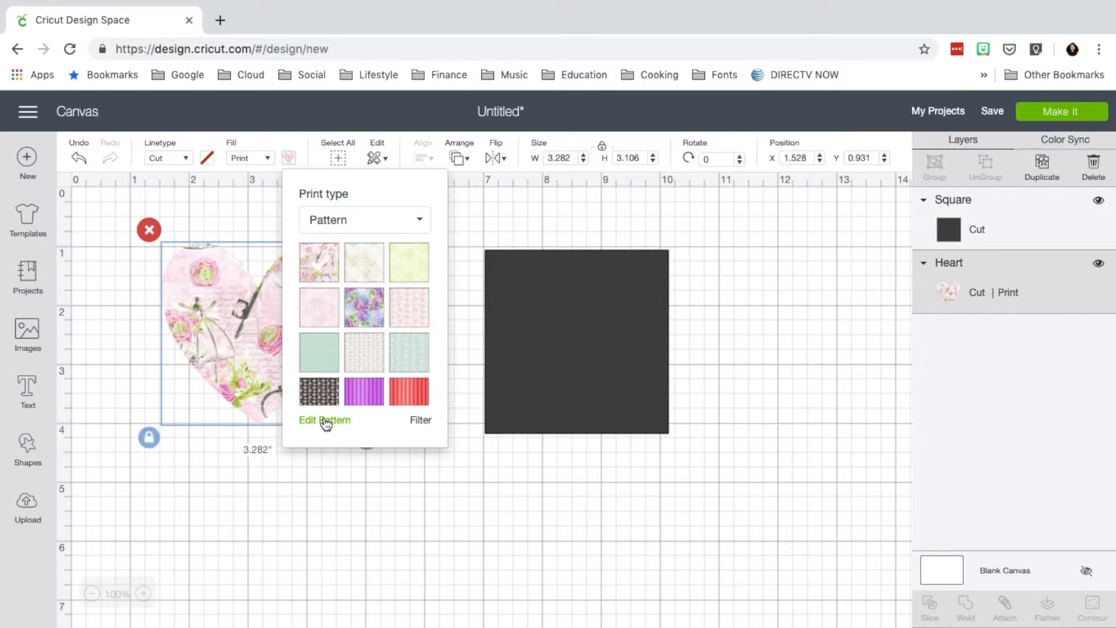
Step: Move the patterned heart to the right of the dark square and delete the square
{"action": "left_click", "coordinate": [195, 451]}
{"action": "left_click", "coordinate": [269, 343]}
{"action": "left_click_drag", "start_coordinate": [269, 343], "coordinate": [782, 344]}
{"action": "left_click", "coordinate": [602, 332]}
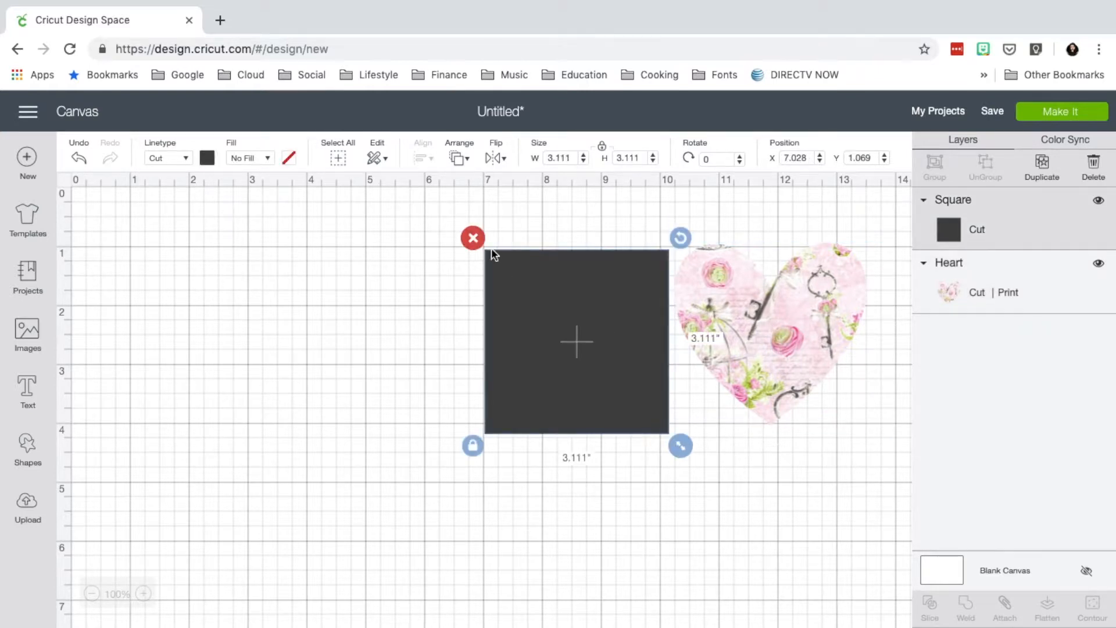
{"action": "left_click", "coordinate": [472, 240]}
Step: Enlarge the heart to about 6.03 by 5.71 inches and reposition it at about X 5.9, Y 0.33
{"action": "left_click_drag", "start_coordinate": [752, 319], "coordinate": [563, 282]}
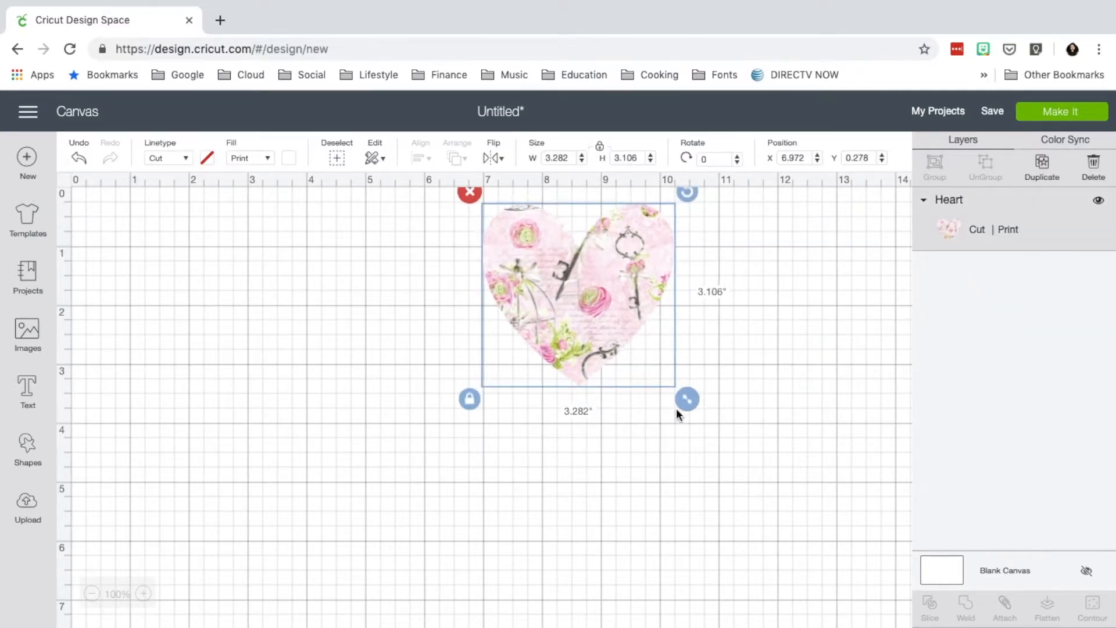
{"action": "left_click_drag", "start_coordinate": [686, 407], "coordinate": [848, 546]}
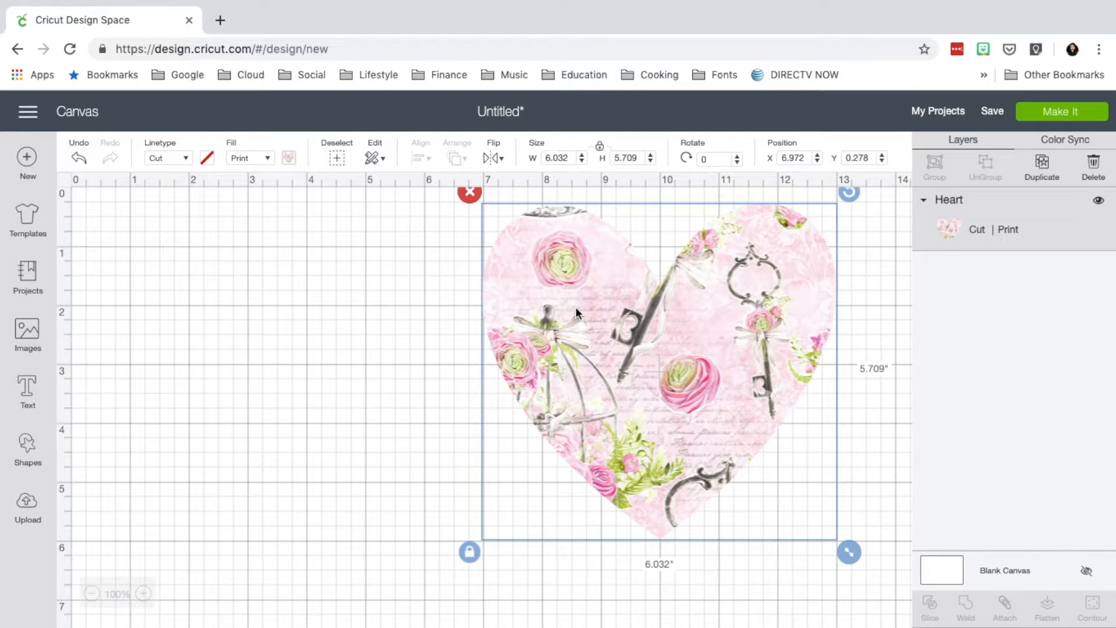
{"action": "left_click_drag", "start_coordinate": [558, 306], "coordinate": [512, 315]}
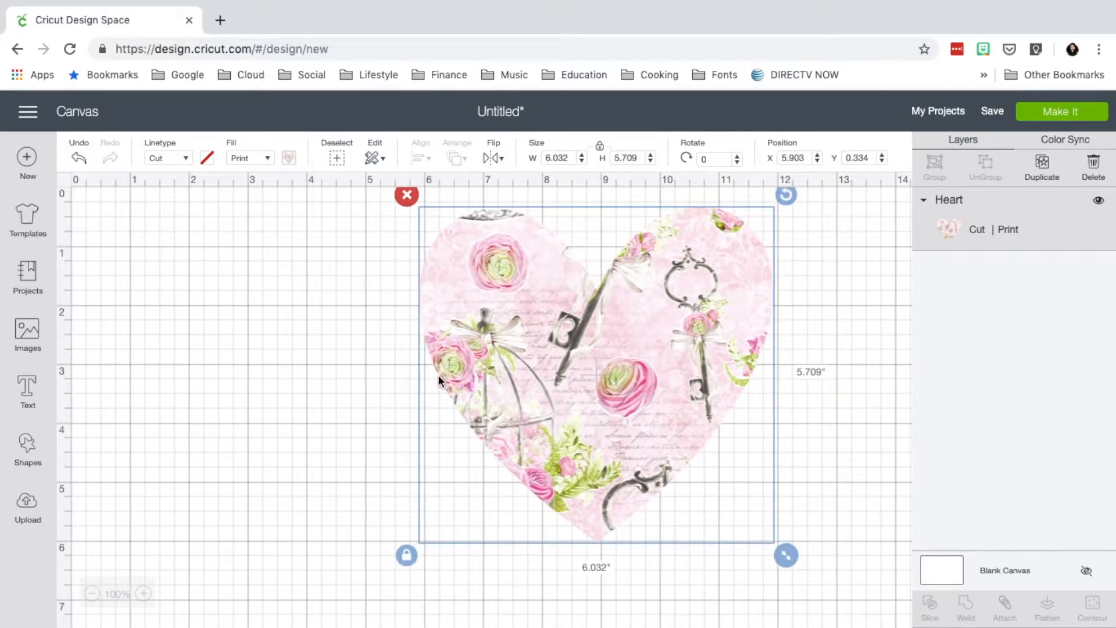
Step: Open the heart's pattern for editing, try small and large scales, and set the pattern scale to 135
{"action": "left_click", "coordinate": [288, 158]}
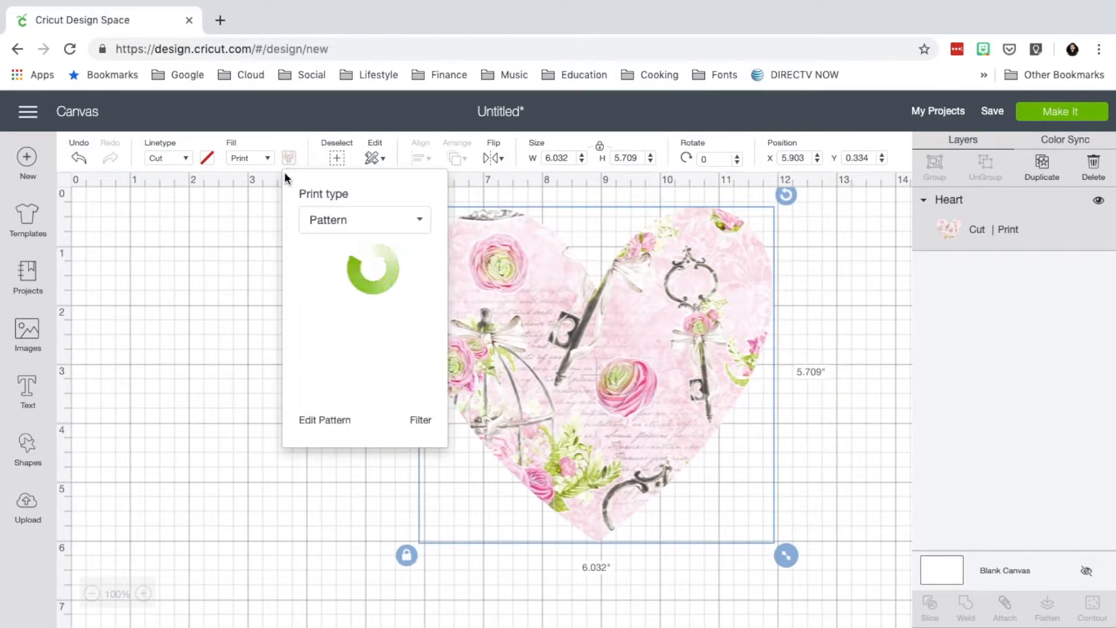
{"action": "left_click", "coordinate": [331, 425]}
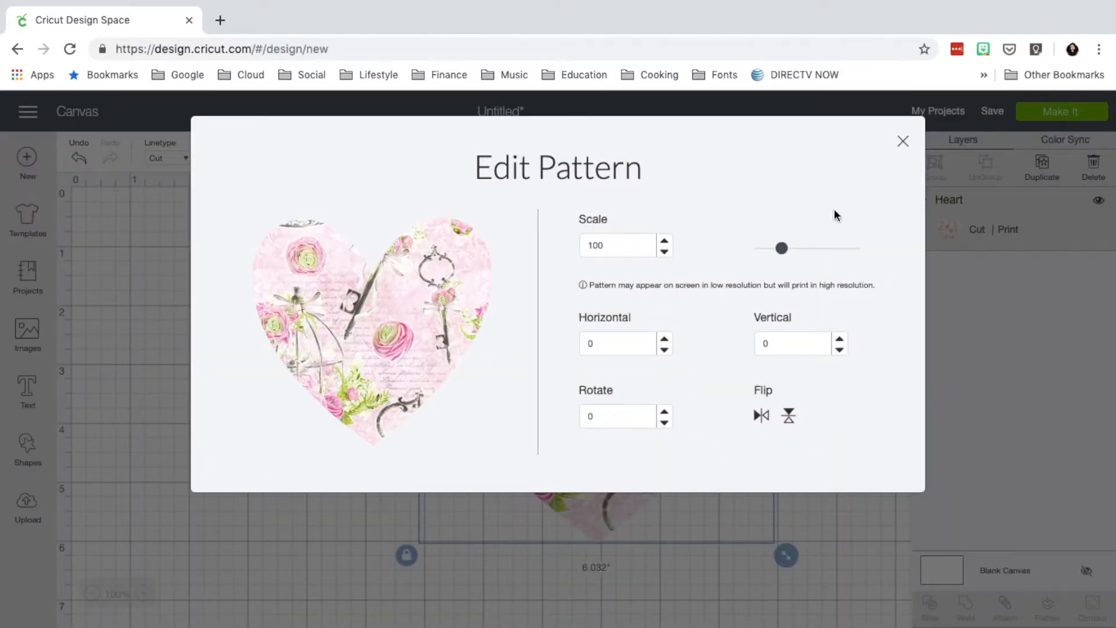
{"action": "left_click_drag", "start_coordinate": [782, 249], "coordinate": [725, 244]}
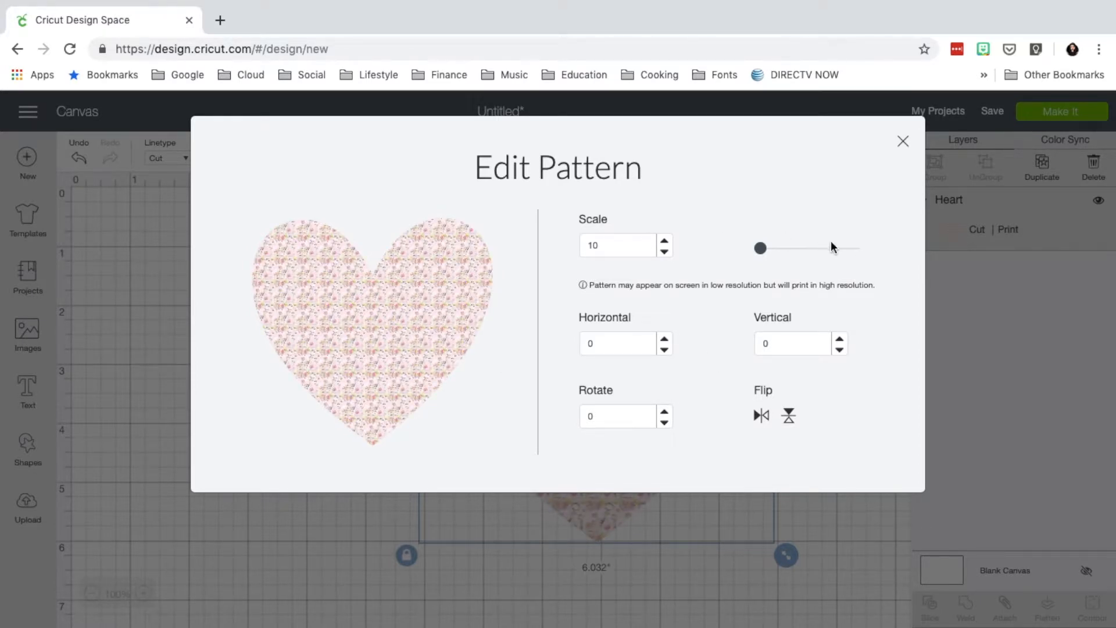
{"action": "left_click_drag", "start_coordinate": [760, 248], "coordinate": [818, 258]}
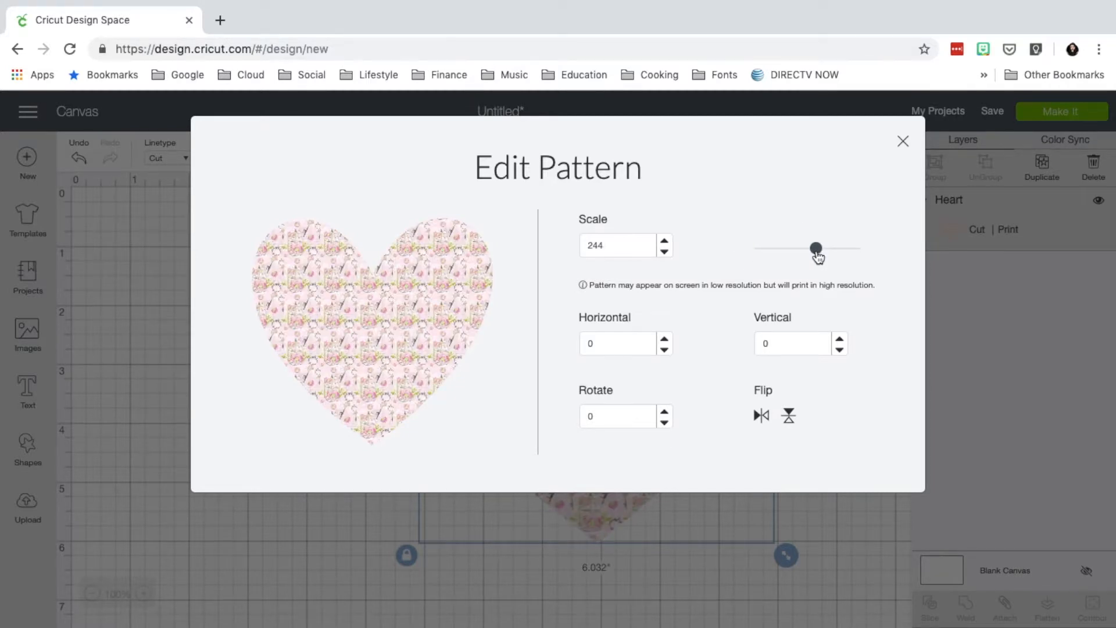
{"action": "left_click_drag", "start_coordinate": [818, 258], "coordinate": [792, 257]}
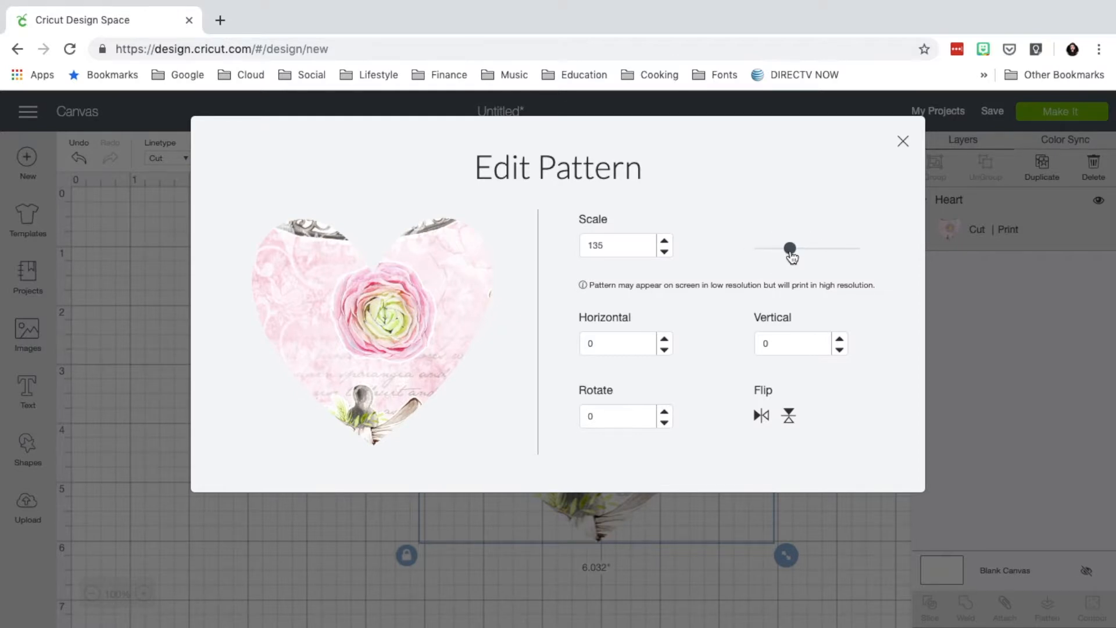
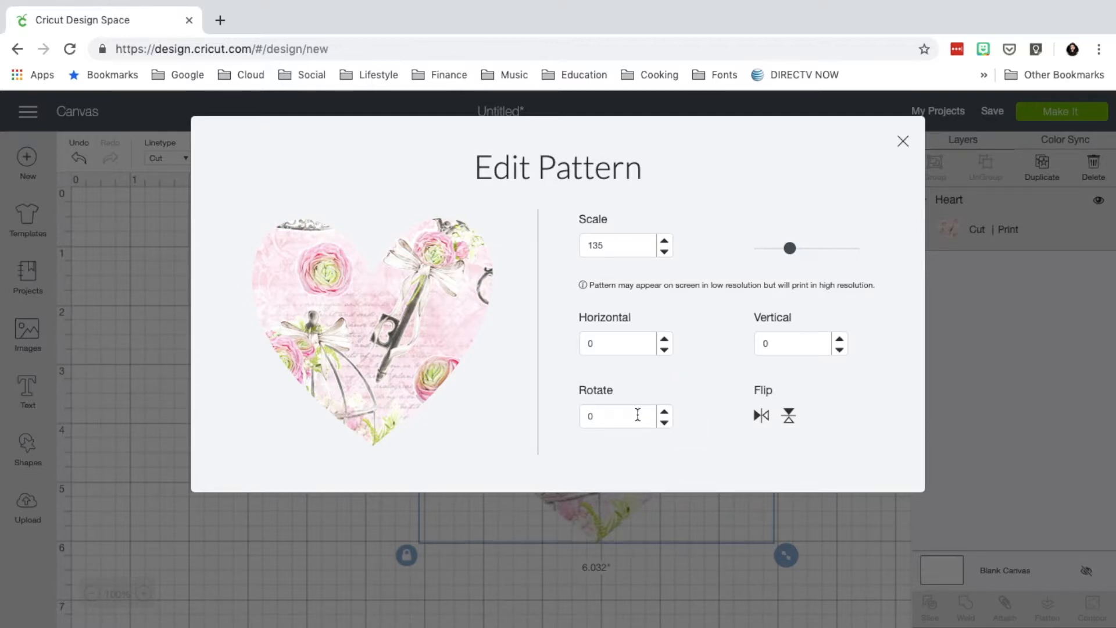
Step: Try flipping the heart's pattern horizontally and vertically
{"action": "left_click", "coordinate": [791, 415]}
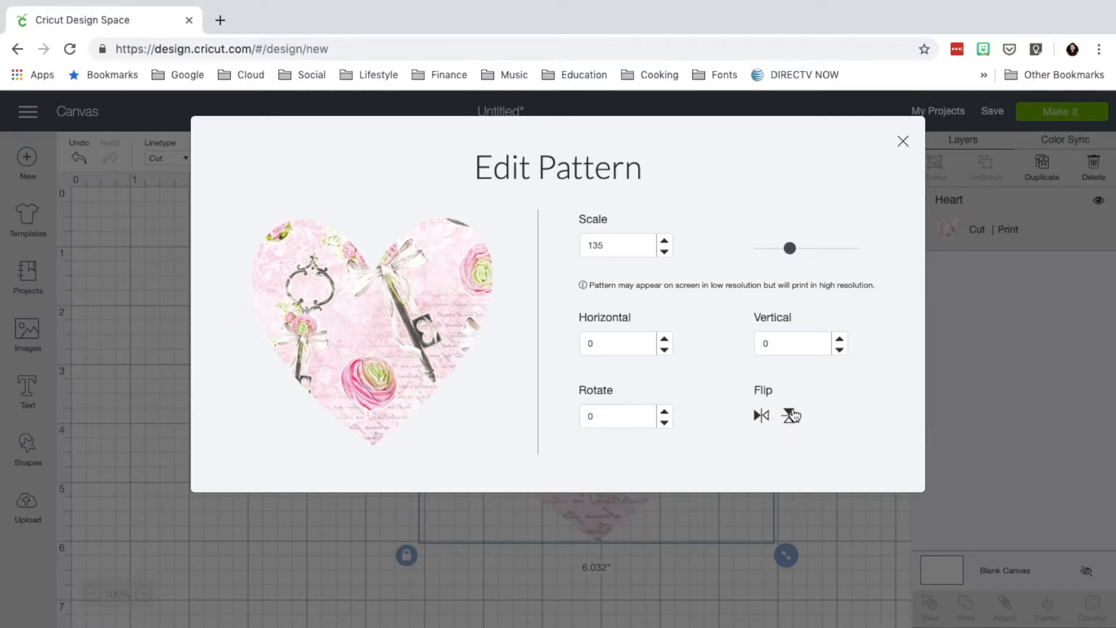
{"action": "left_click", "coordinate": [792, 416]}
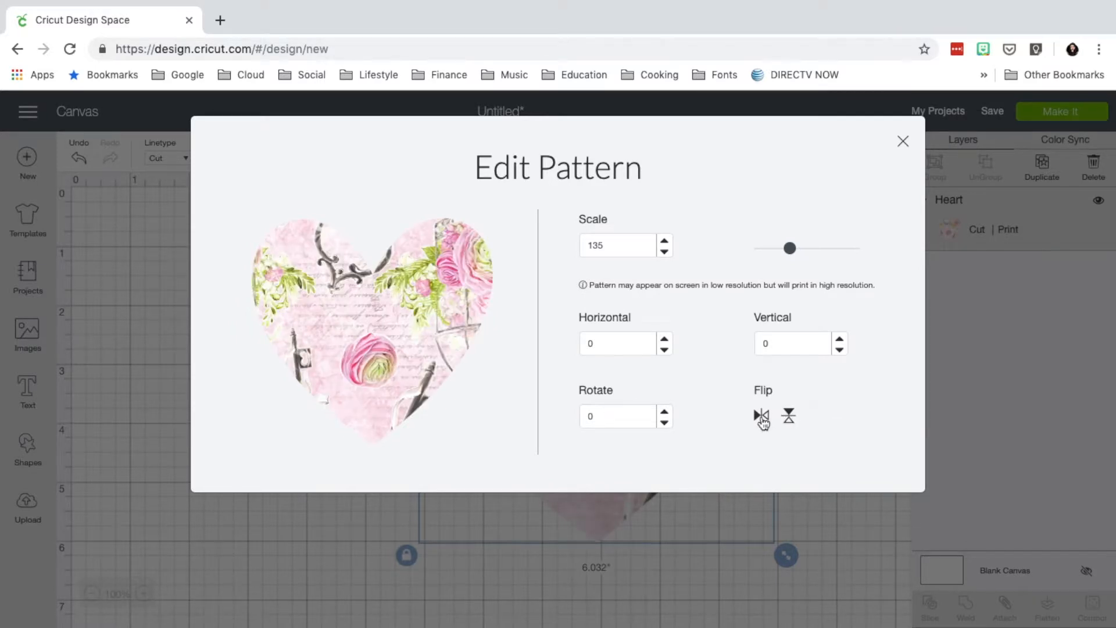
{"action": "left_click", "coordinate": [794, 417]}
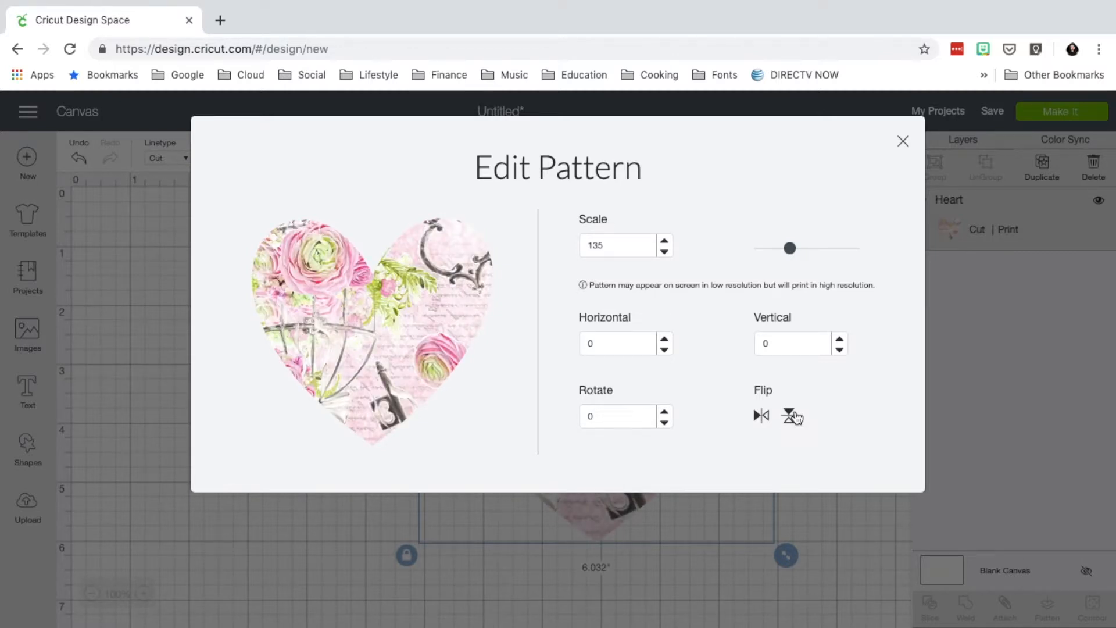
{"action": "left_click", "coordinate": [794, 416]}
Step: Set the pattern's horizontal offset to 5 and close the pattern editor
{"action": "left_click", "coordinate": [625, 341]}
{"action": "type", "text": "5"}
{"action": "key", "text": "Tab"}
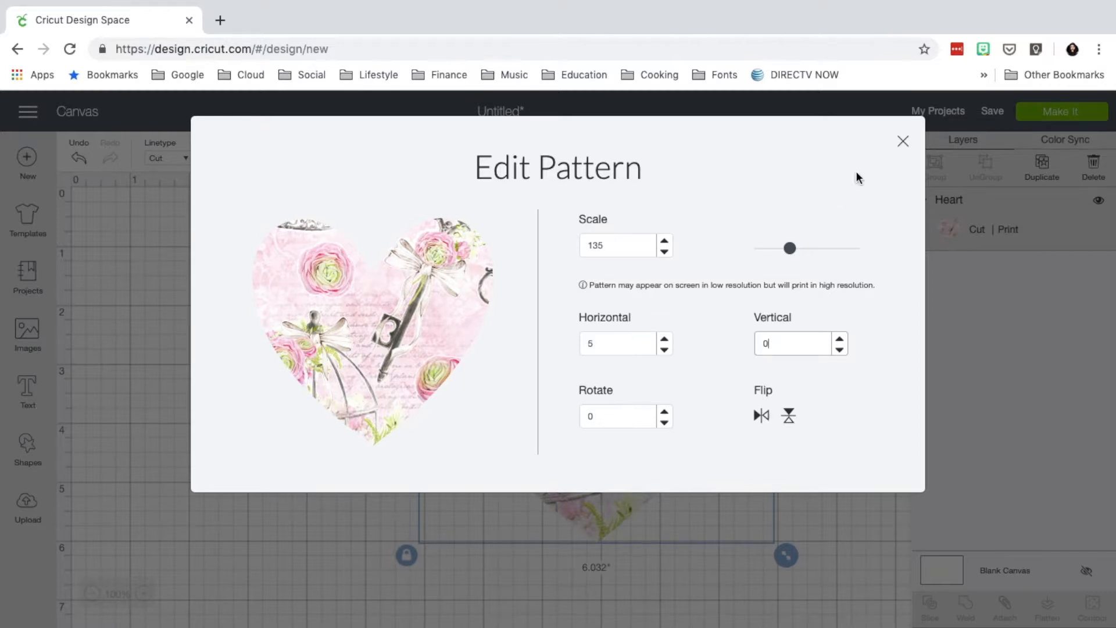
{"action": "left_click", "coordinate": [903, 141]}
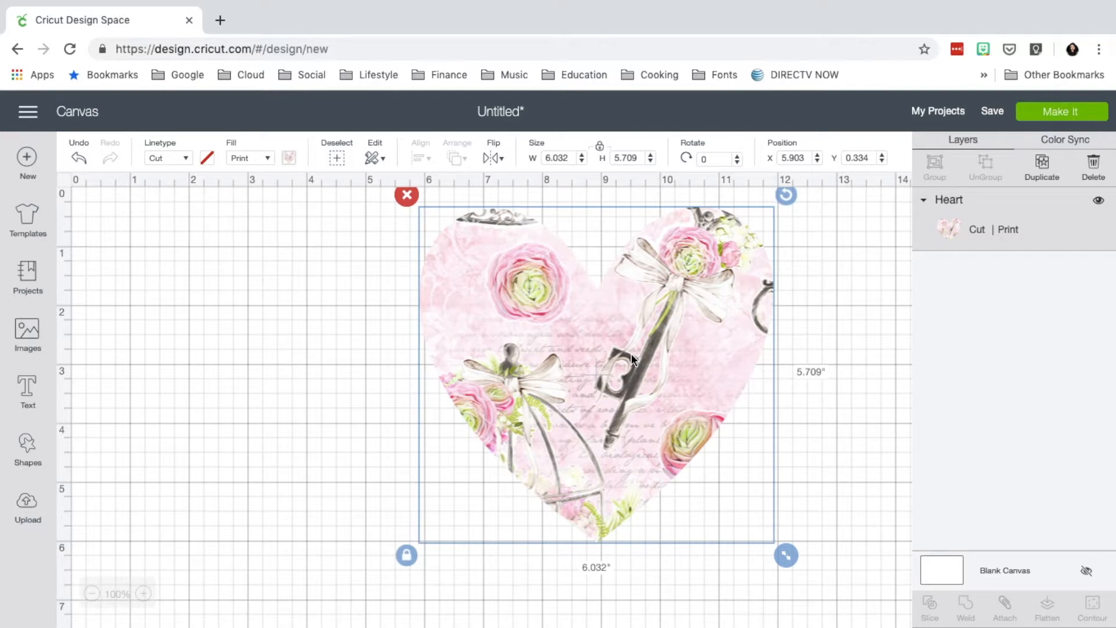
Step: Move the heart to about X 0.81, Y 0.99, deselect it, and select everything on the canvas again
{"action": "left_click_drag", "start_coordinate": [660, 302], "coordinate": [358, 343]}
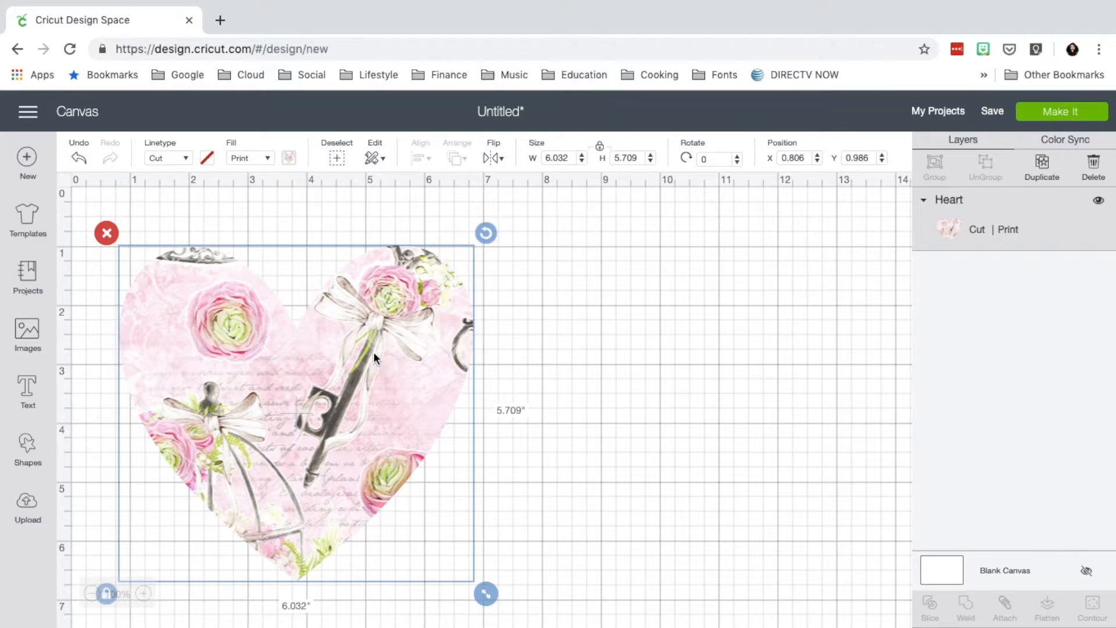
{"action": "left_click", "coordinate": [339, 159]}
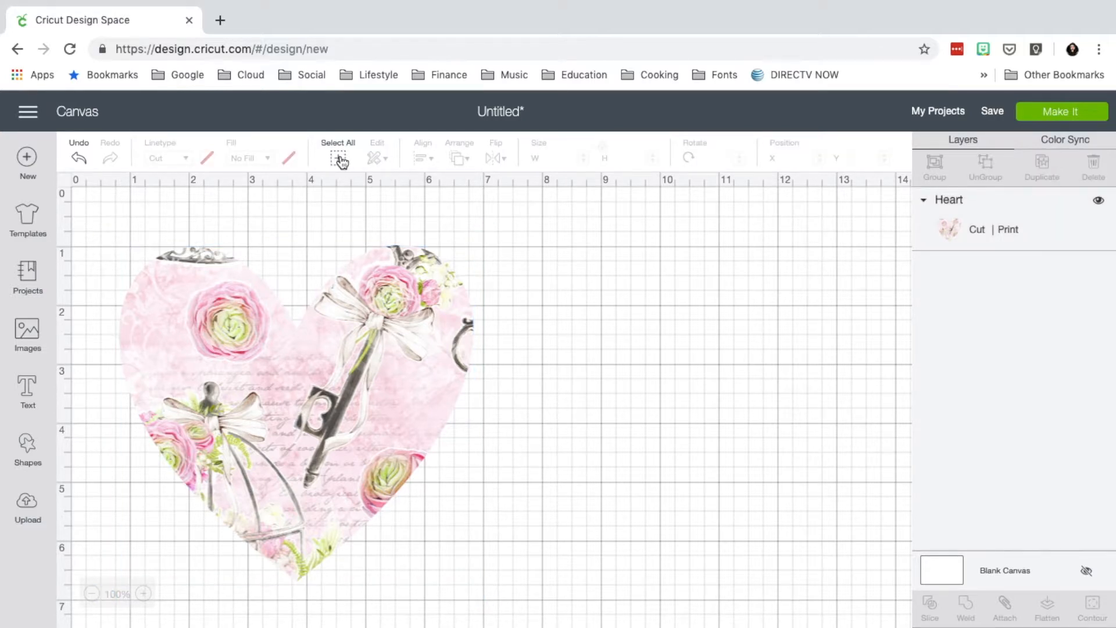
{"action": "left_click", "coordinate": [340, 160]}
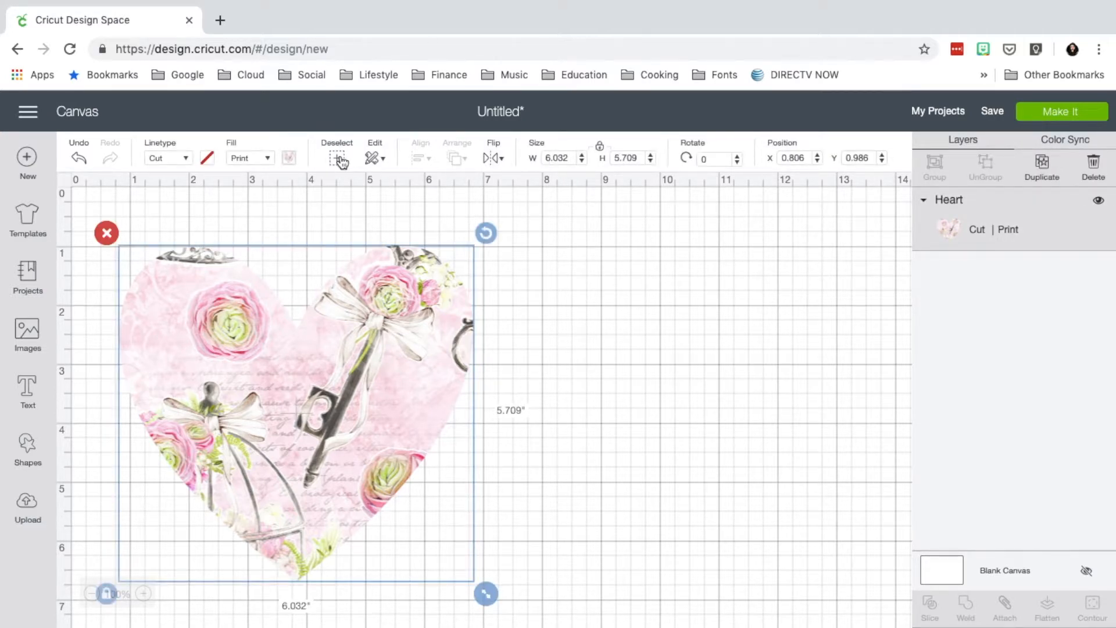
Step: Copy and paste the patterned heart, and place the duplicate at about X 5.57, Y 0.74
{"action": "left_click", "coordinate": [374, 158]}
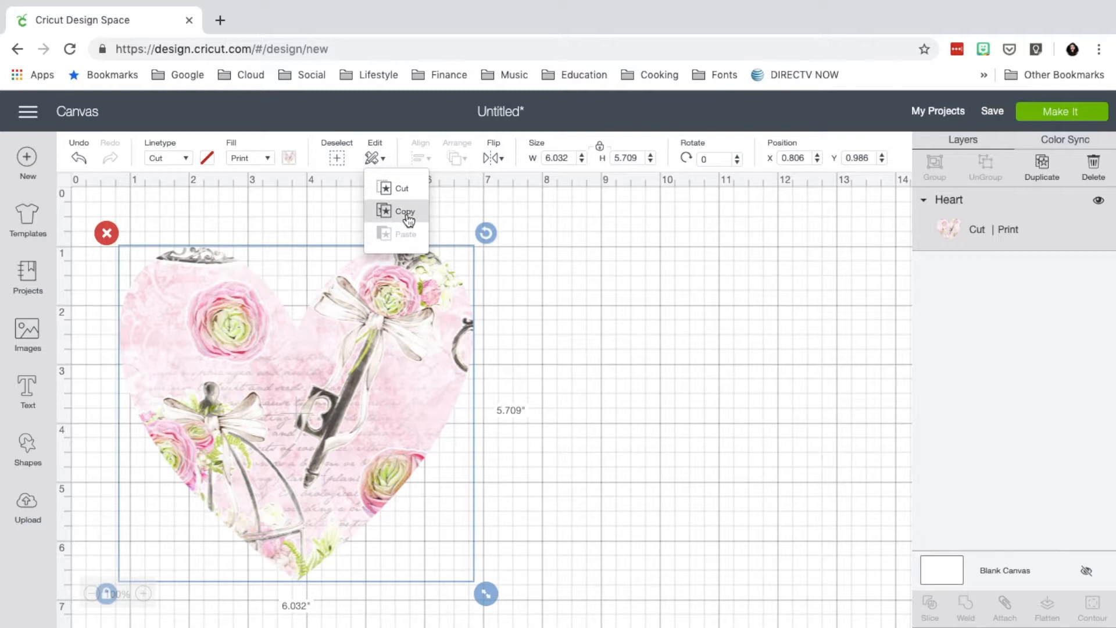
{"action": "left_click", "coordinate": [407, 213]}
{"action": "left_click", "coordinate": [372, 158]}
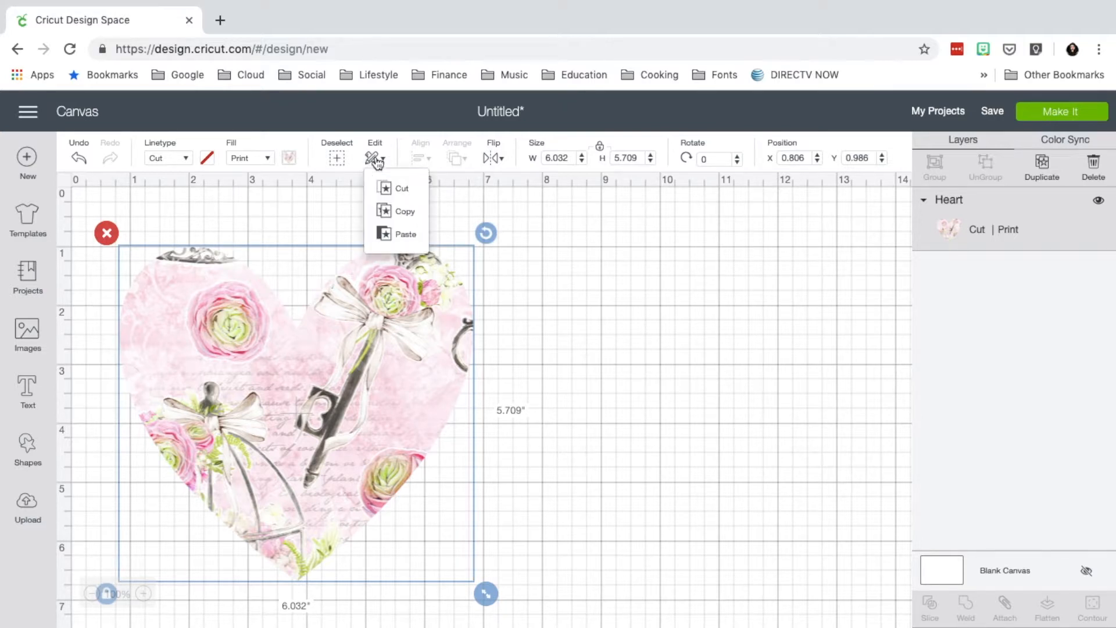
{"action": "left_click", "coordinate": [397, 235]}
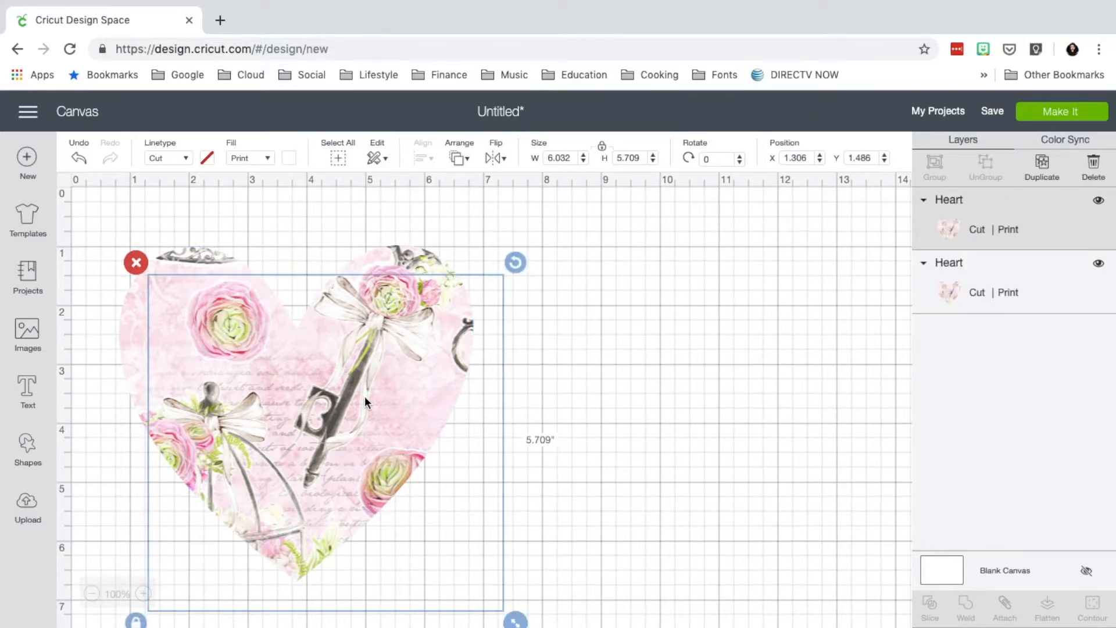
{"action": "left_click_drag", "start_coordinate": [365, 396], "coordinate": [588, 351]}
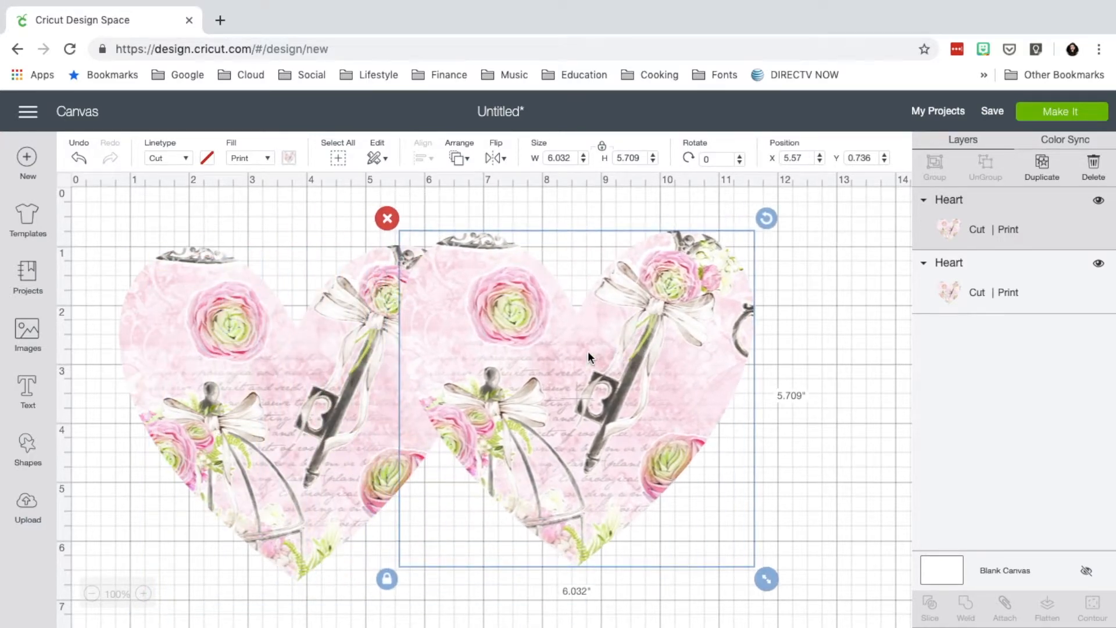
Step: Cut the duplicate heart from the canvas and select the original heart
{"action": "left_click", "coordinate": [384, 159]}
{"action": "left_click", "coordinate": [394, 185]}
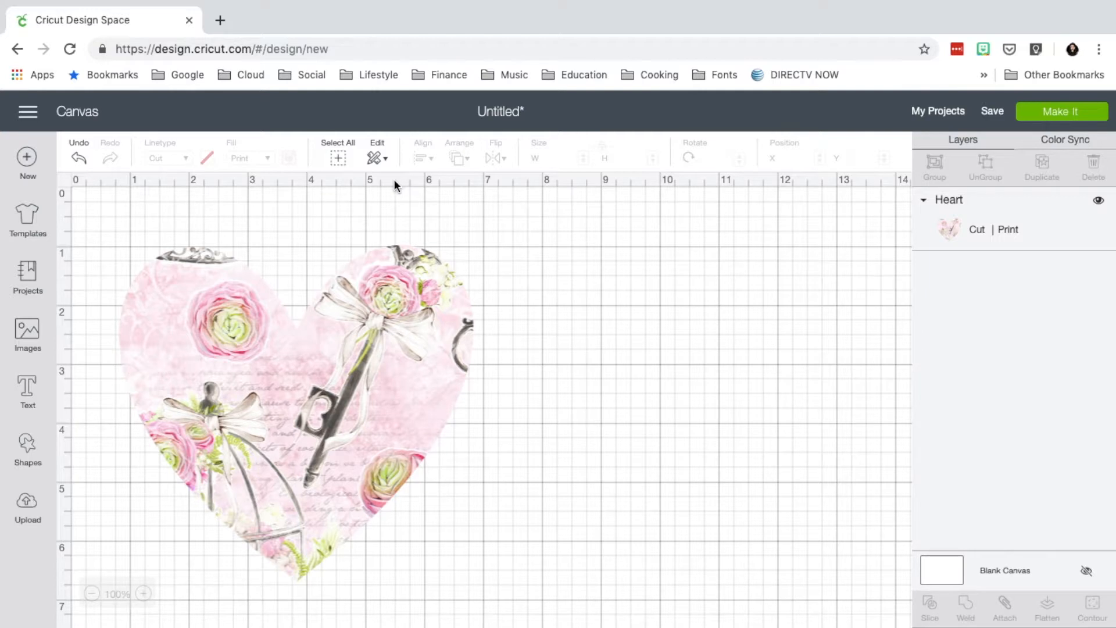
{"action": "left_click", "coordinate": [411, 287]}
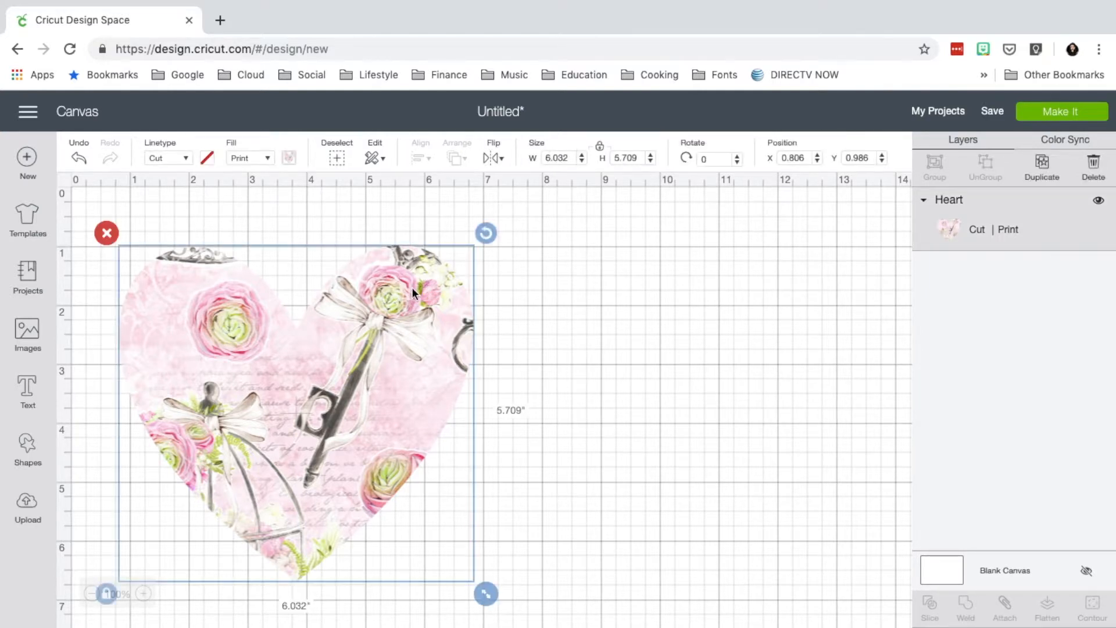
Step: Add a circle shape and place it beside the heart at about X 7.54, Y 1.5
{"action": "left_click", "coordinate": [27, 448]}
{"action": "left_click", "coordinate": [151, 331]}
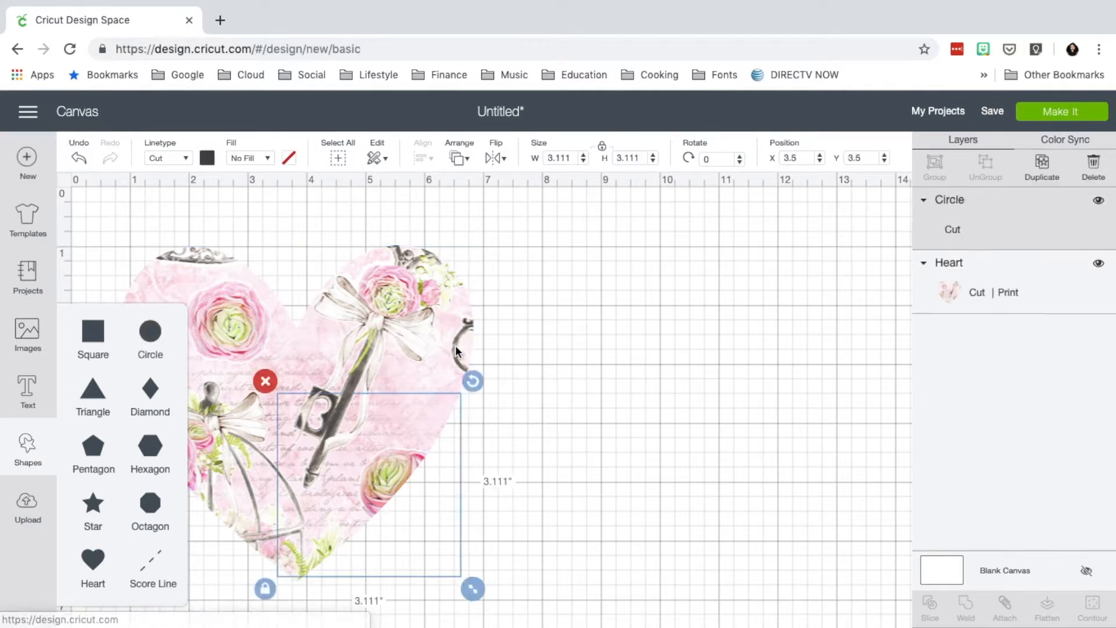
{"action": "left_click_drag", "start_coordinate": [363, 519], "coordinate": [601, 403]}
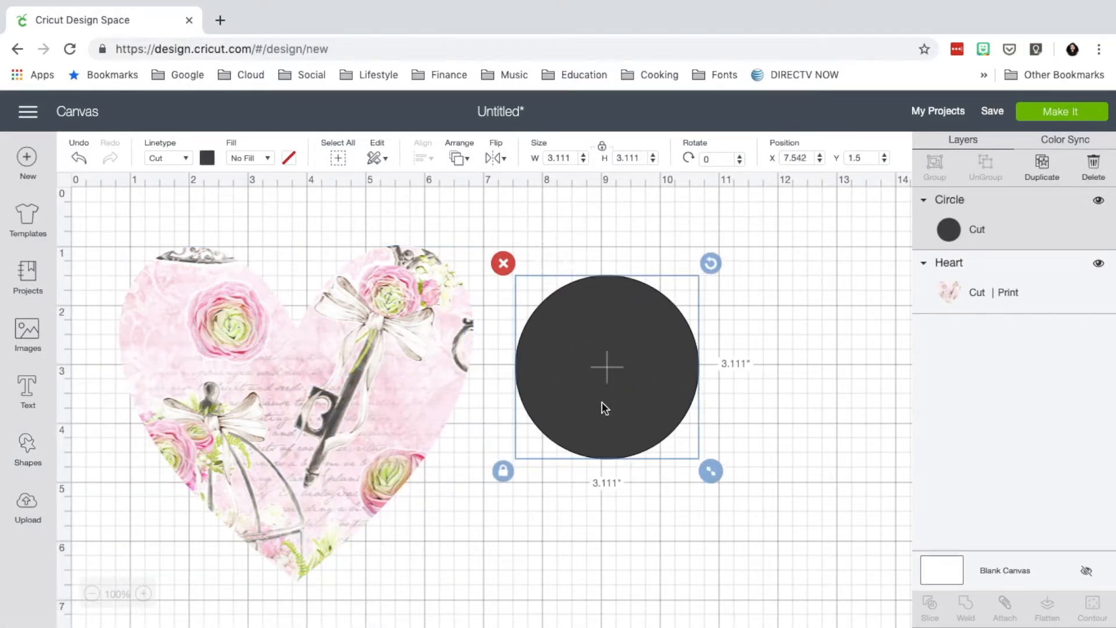
Step: Select the heart and circle together and align them with the Center option
{"action": "left_click", "coordinate": [356, 418], "text": "shift"}
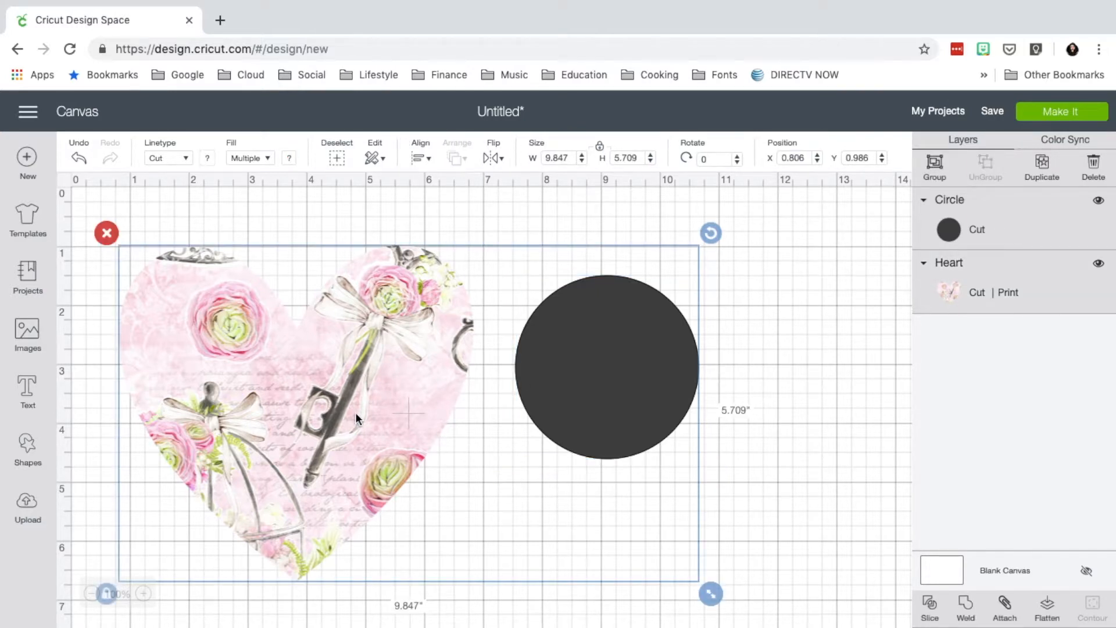
{"action": "left_click", "coordinate": [426, 156]}
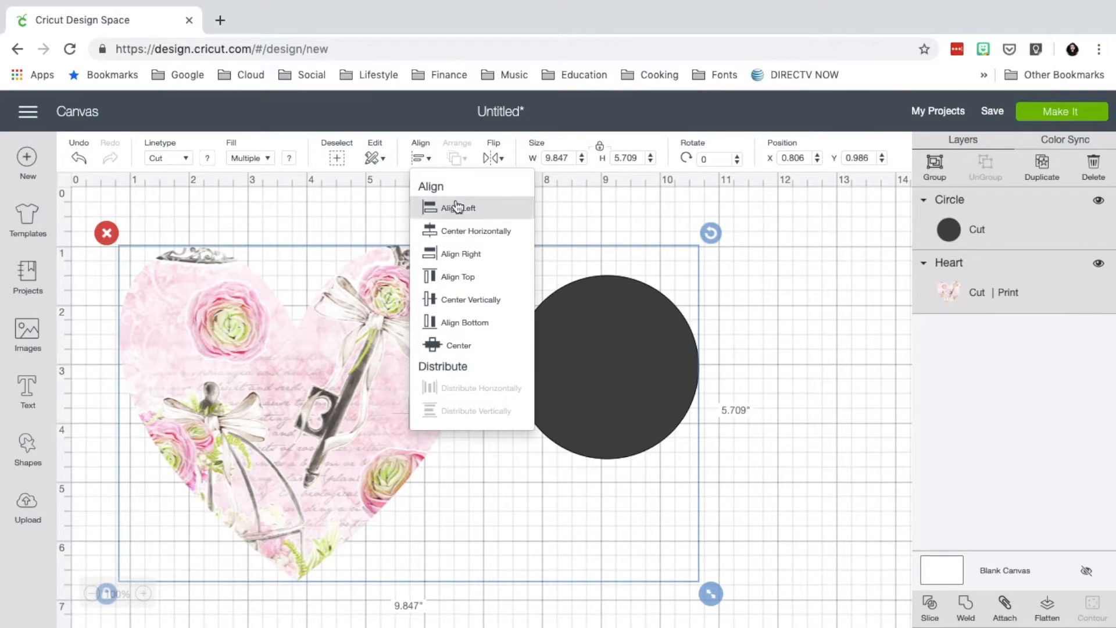
{"action": "left_click", "coordinate": [439, 345]}
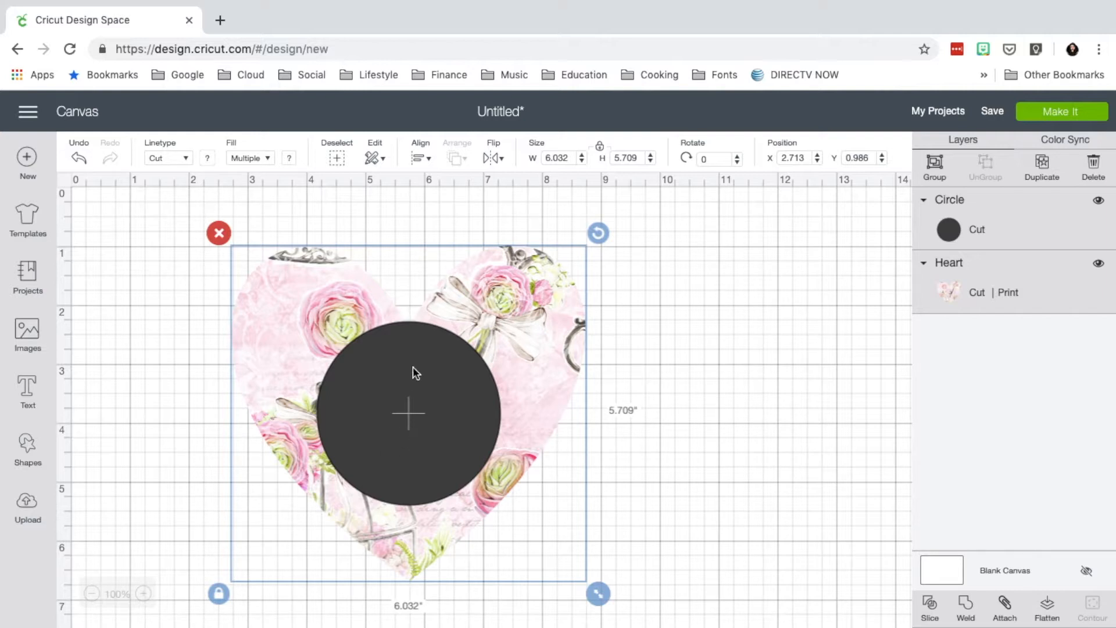
Step: Try aligning the heart and circle left, center them horizontally, and move both to about X 2.62, Y 1.36
{"action": "left_click", "coordinate": [418, 159]}
{"action": "left_click", "coordinate": [421, 158]}
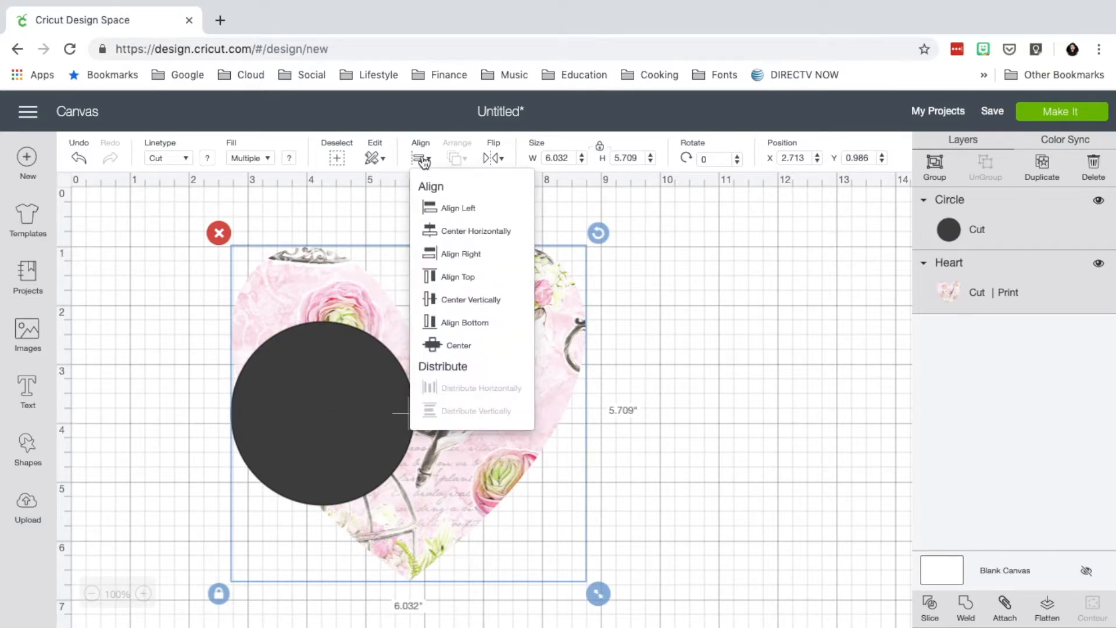
{"action": "left_click", "coordinate": [427, 233]}
{"action": "left_click_drag", "start_coordinate": [421, 421], "coordinate": [424, 444]}
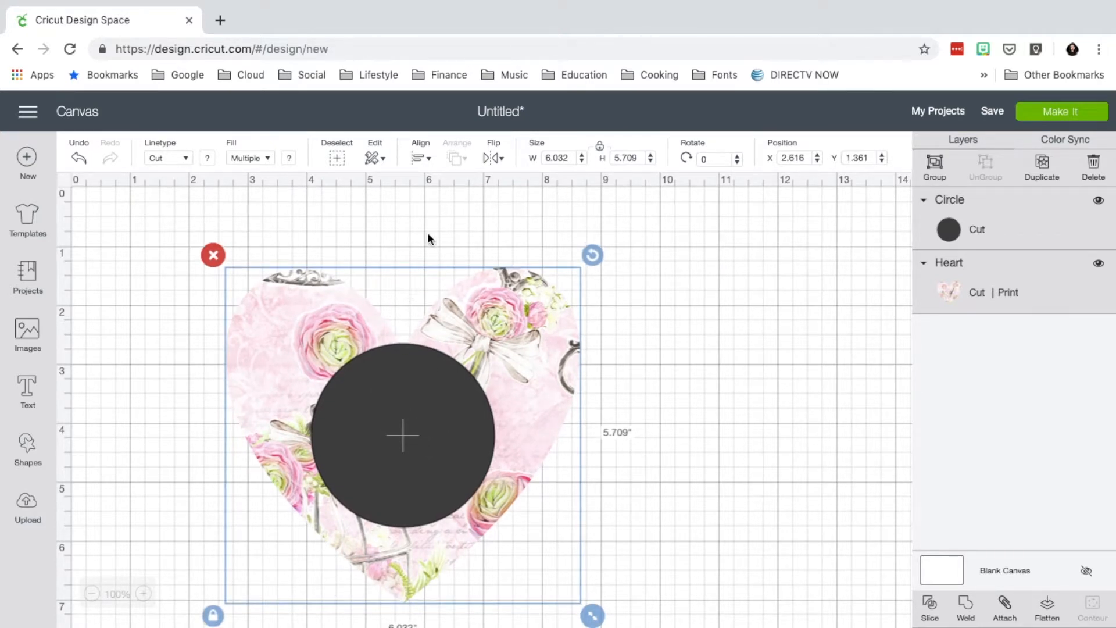
Step: Try the Align Right, Align Top and Center Vertically options on the heart and circle
{"action": "left_click", "coordinate": [419, 158]}
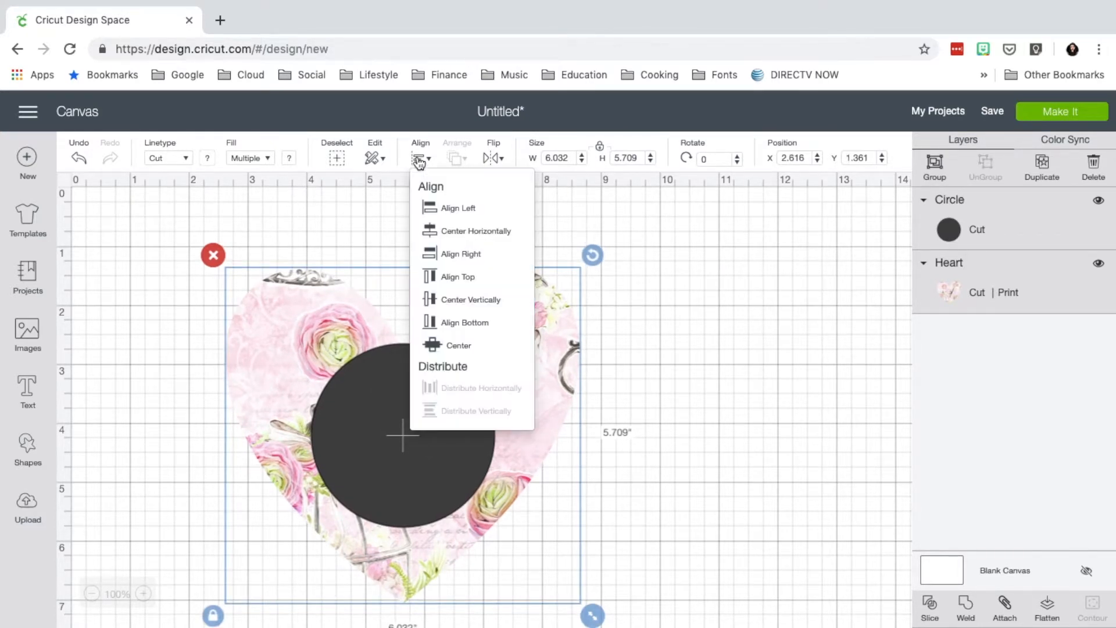
{"action": "left_click", "coordinate": [458, 256]}
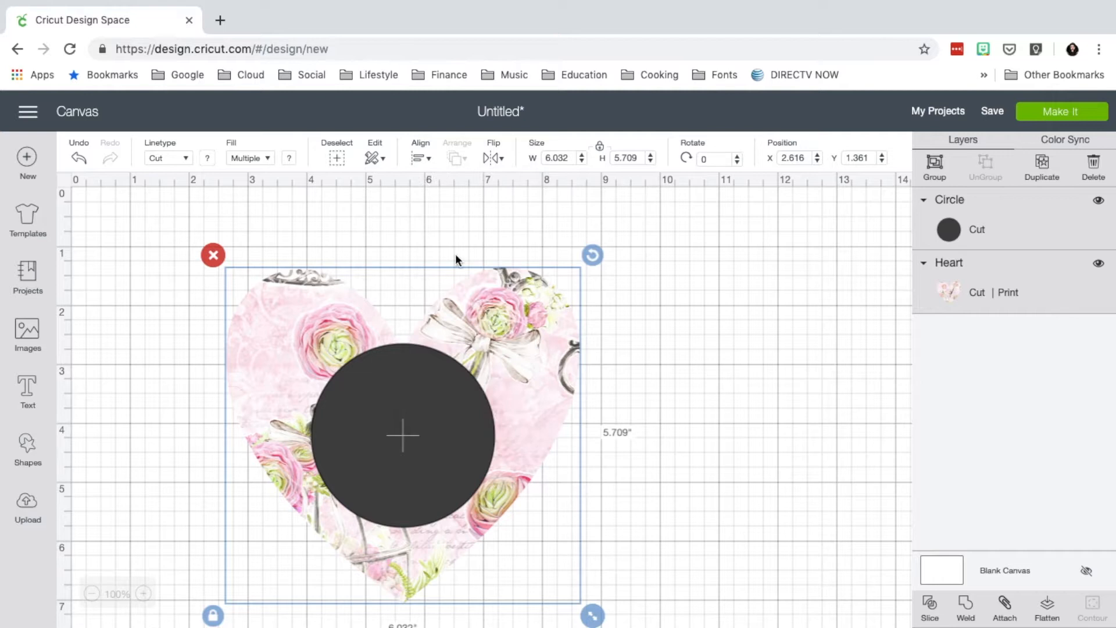
{"action": "left_click", "coordinate": [421, 158]}
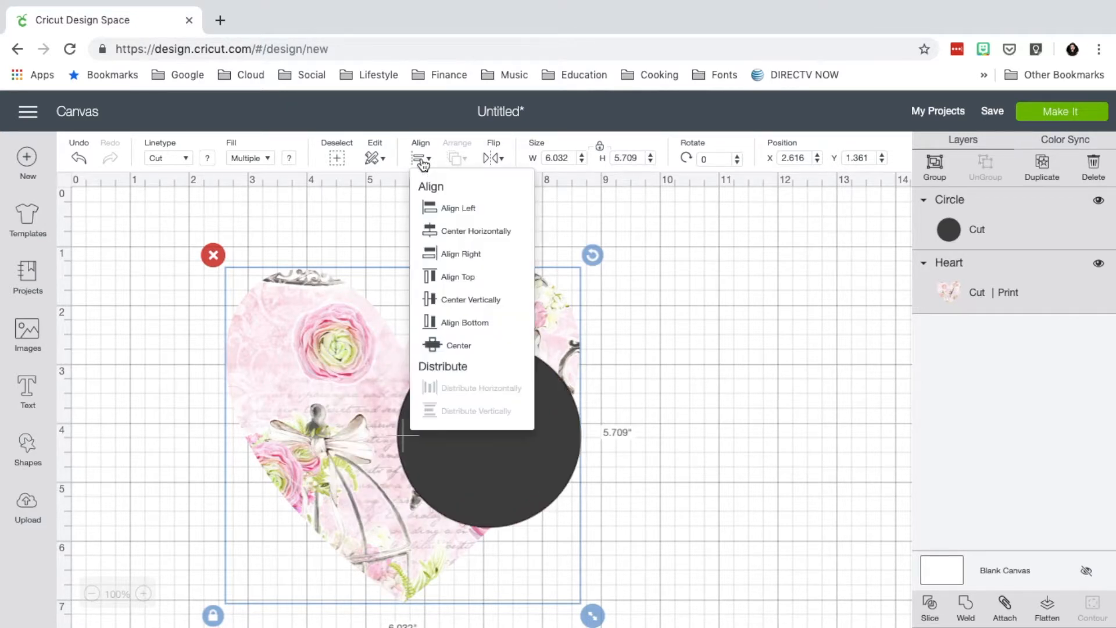
{"action": "left_click", "coordinate": [443, 276]}
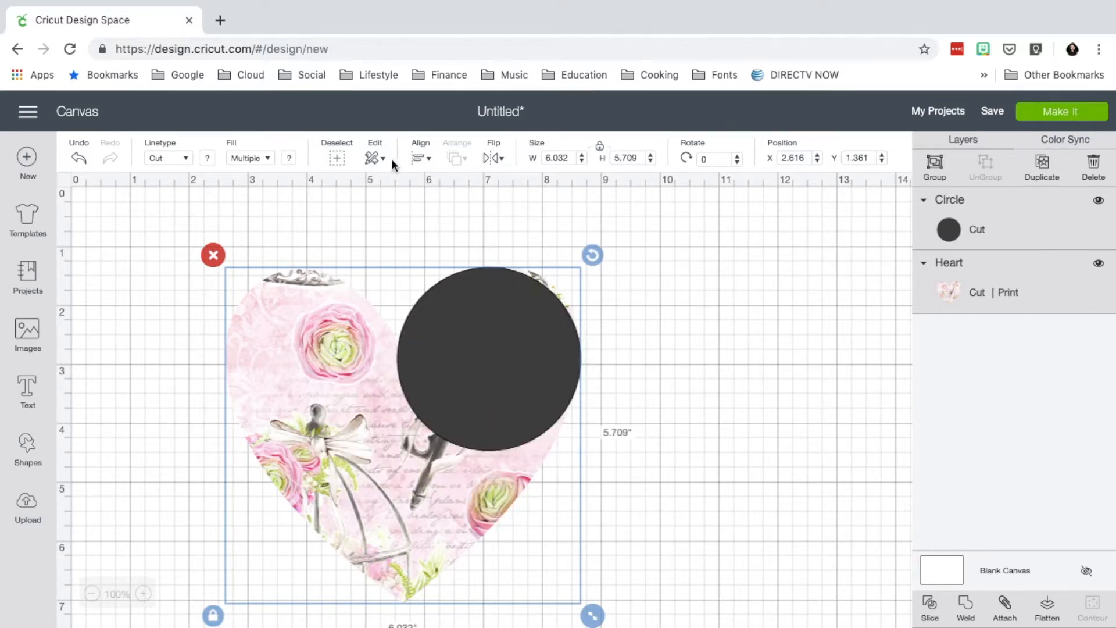
{"action": "left_click", "coordinate": [423, 158]}
{"action": "left_click", "coordinate": [456, 294]}
Step: Align the heart and circle along their bottom edges and center them horizontally
{"action": "left_click", "coordinate": [421, 158]}
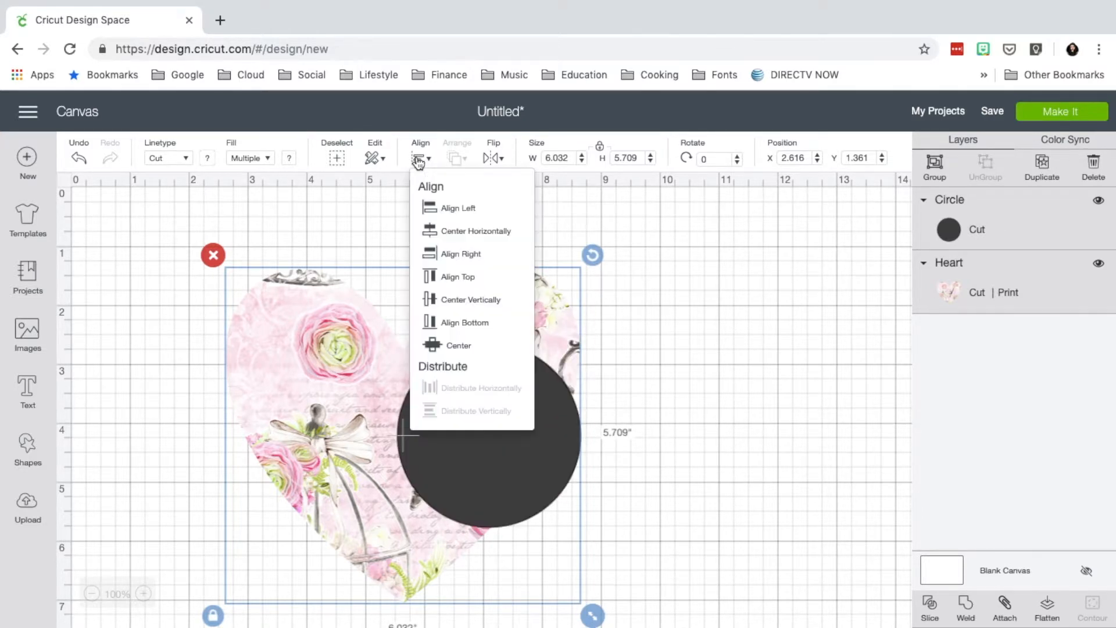
{"action": "left_click", "coordinate": [432, 337]}
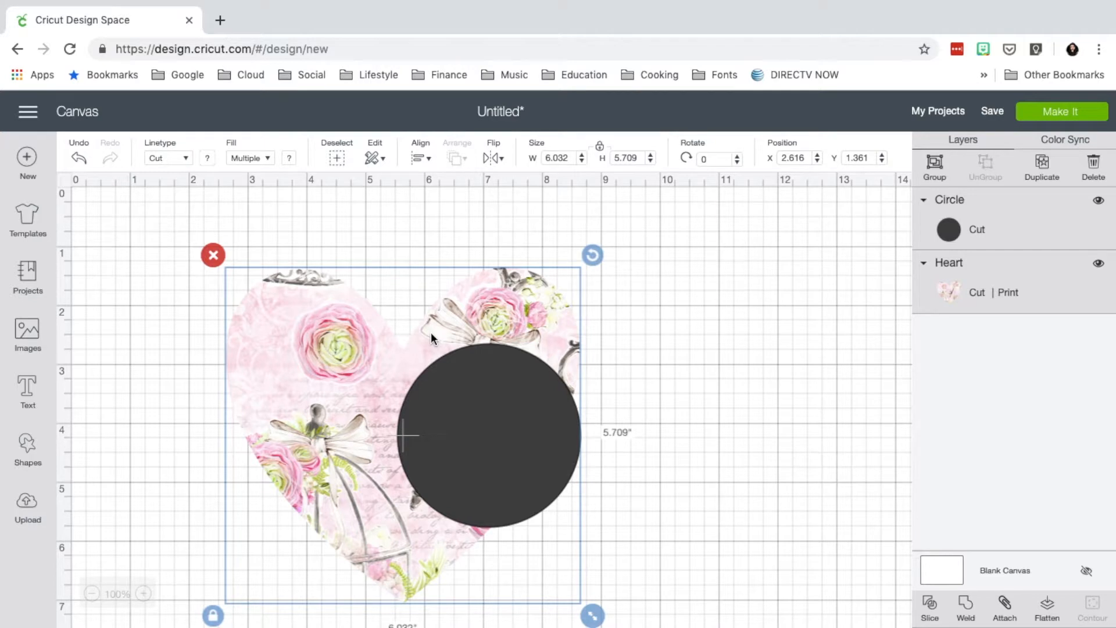
{"action": "left_click", "coordinate": [420, 158]}
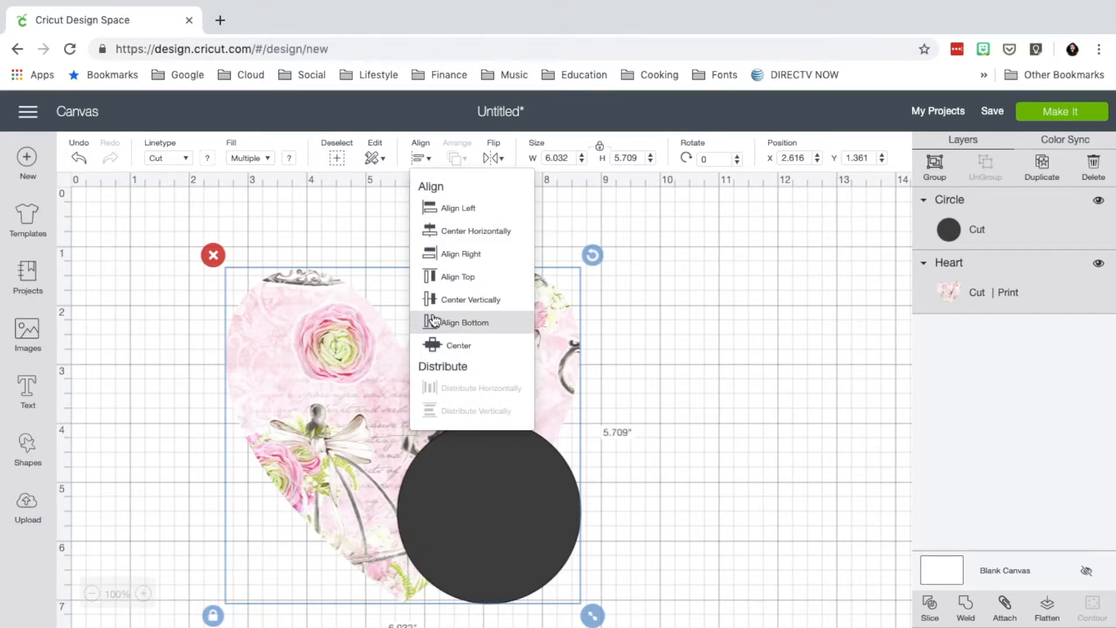
{"action": "left_click", "coordinate": [431, 233]}
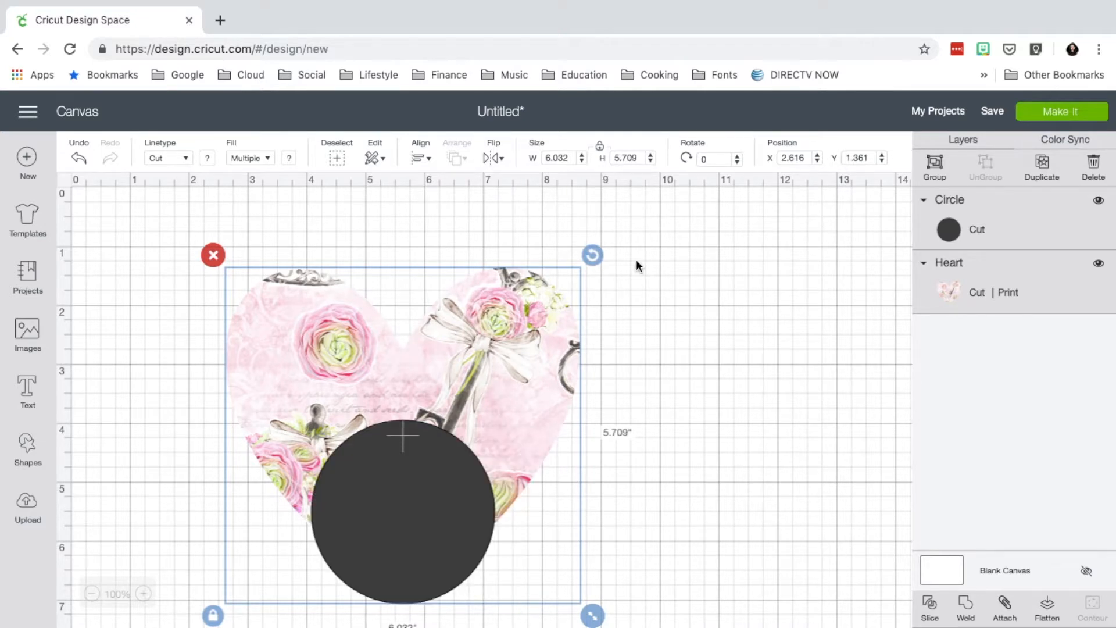
Step: Move the heart and circle together to about X 0.71, Y 0.5, and send only the circle to the back
{"action": "left_click_drag", "start_coordinate": [470, 336], "coordinate": [358, 285]}
{"action": "left_click", "coordinate": [617, 361]}
{"action": "left_click", "coordinate": [303, 428]}
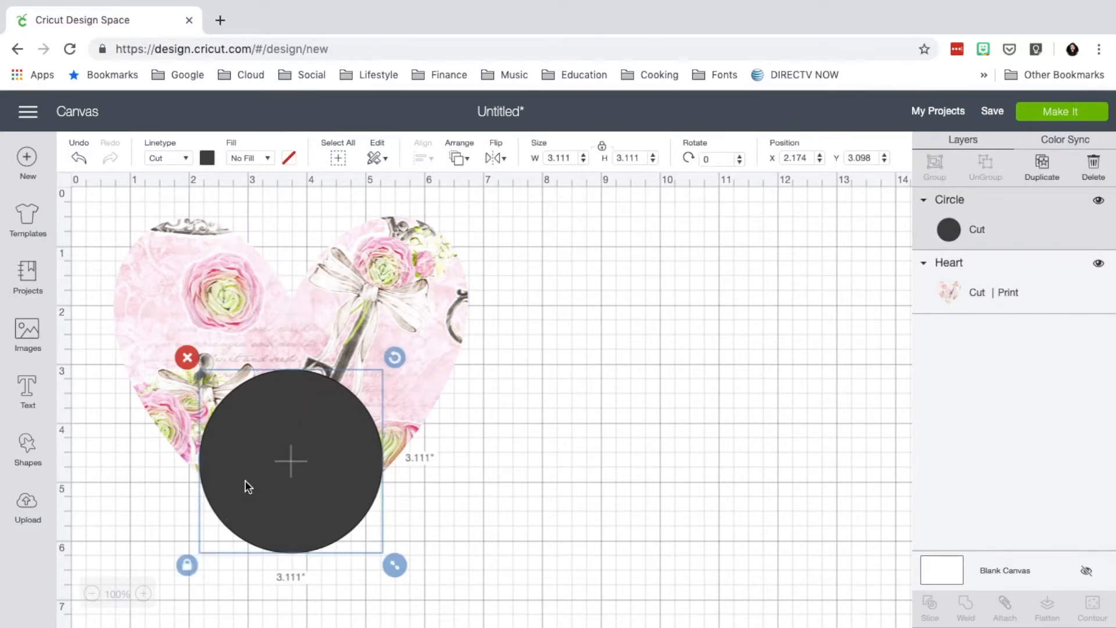
{"action": "left_click", "coordinate": [459, 158]}
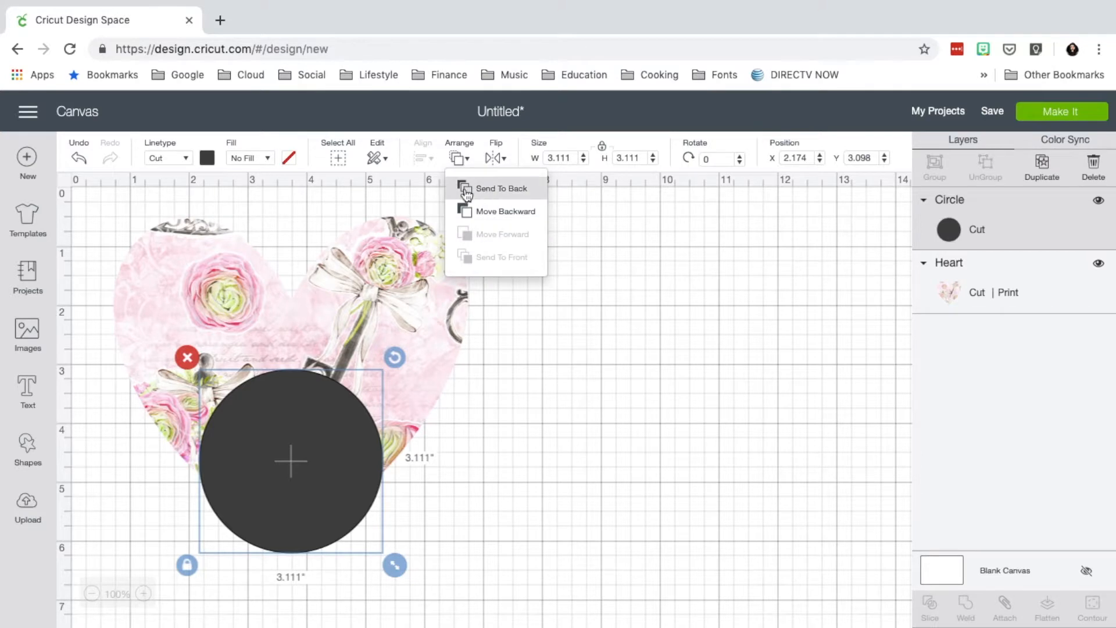
{"action": "left_click", "coordinate": [498, 191]}
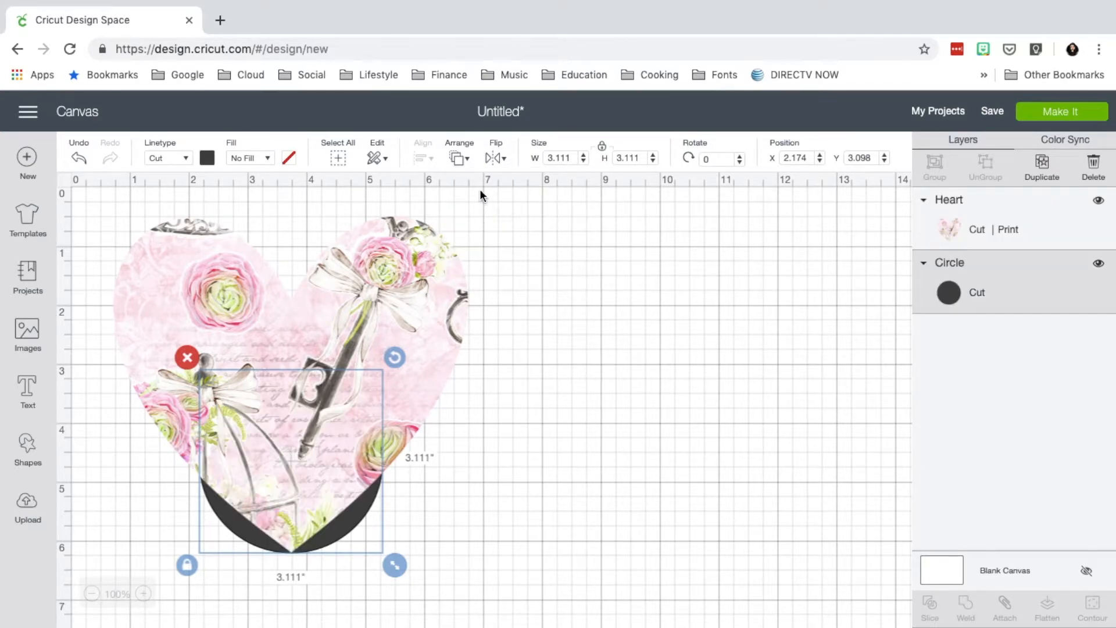
Step: Add a triangle shape and place it over the heart's right side at about X 4.31, Y 1.22
{"action": "left_click", "coordinate": [28, 389]}
{"action": "left_click", "coordinate": [28, 452]}
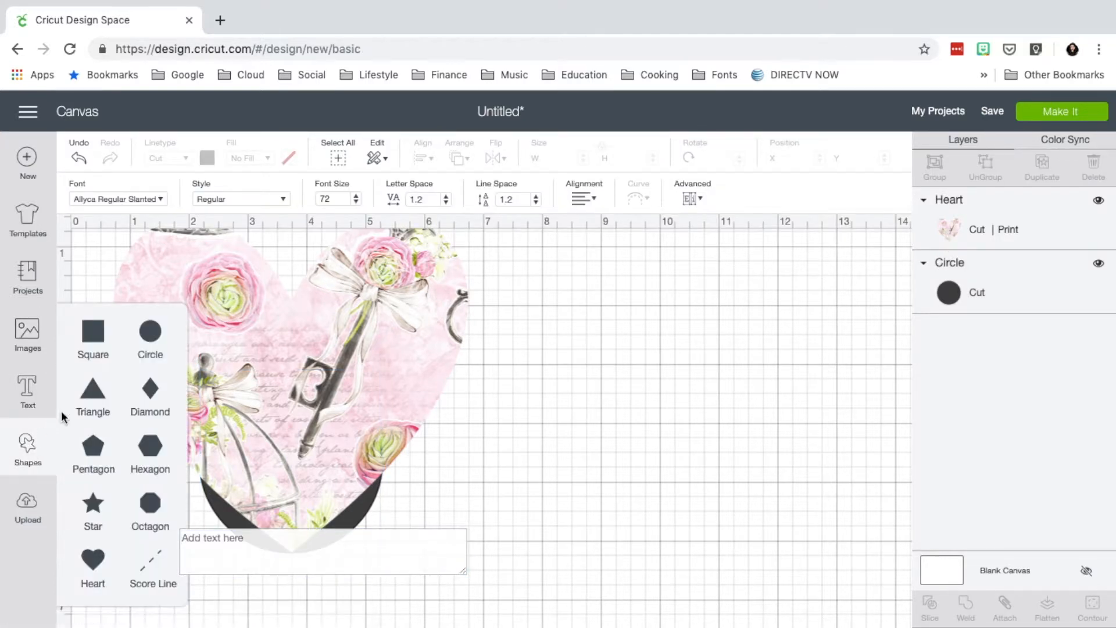
{"action": "left_click", "coordinate": [100, 400]}
{"action": "left_click_drag", "start_coordinate": [443, 521], "coordinate": [458, 347]}
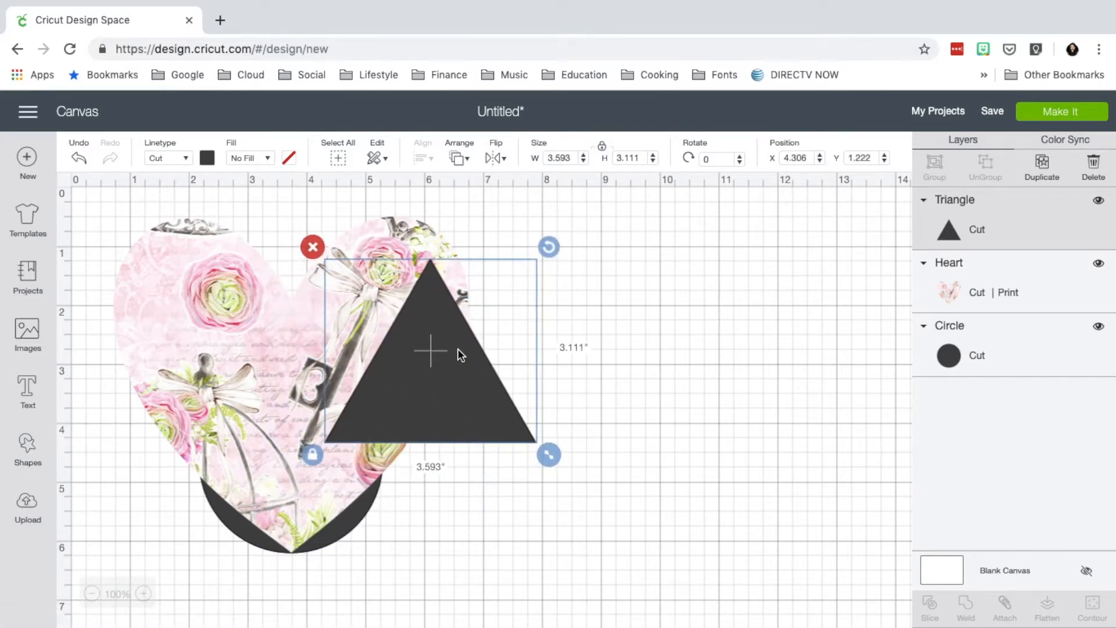
Step: Move the triangle backward one layer so it sits behind the heart, and deselect it
{"action": "left_click", "coordinate": [468, 159]}
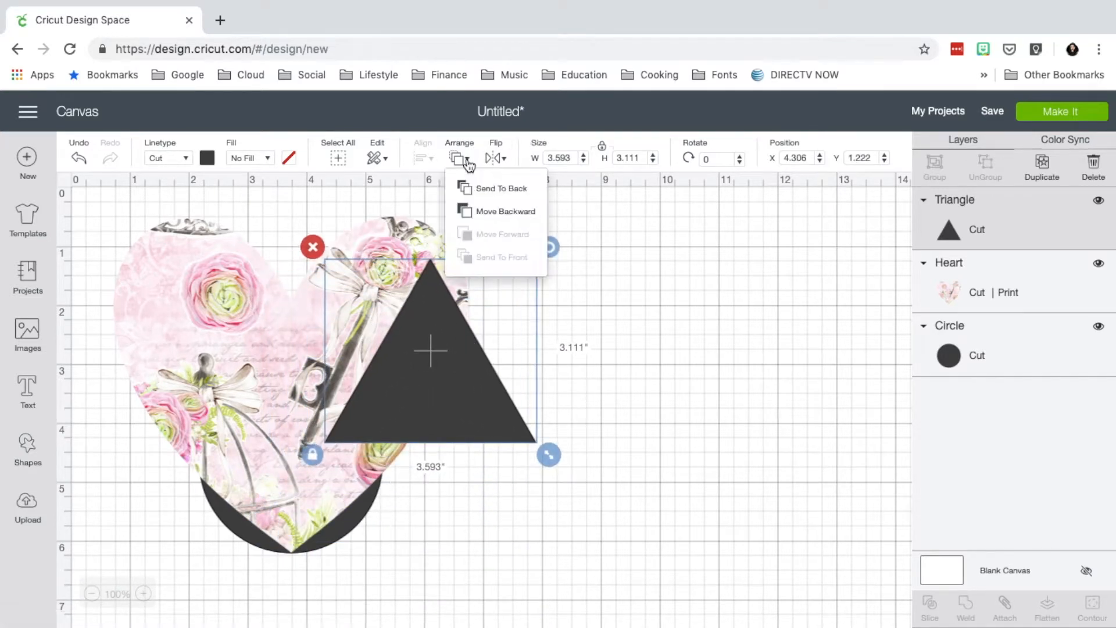
{"action": "left_click", "coordinate": [487, 213]}
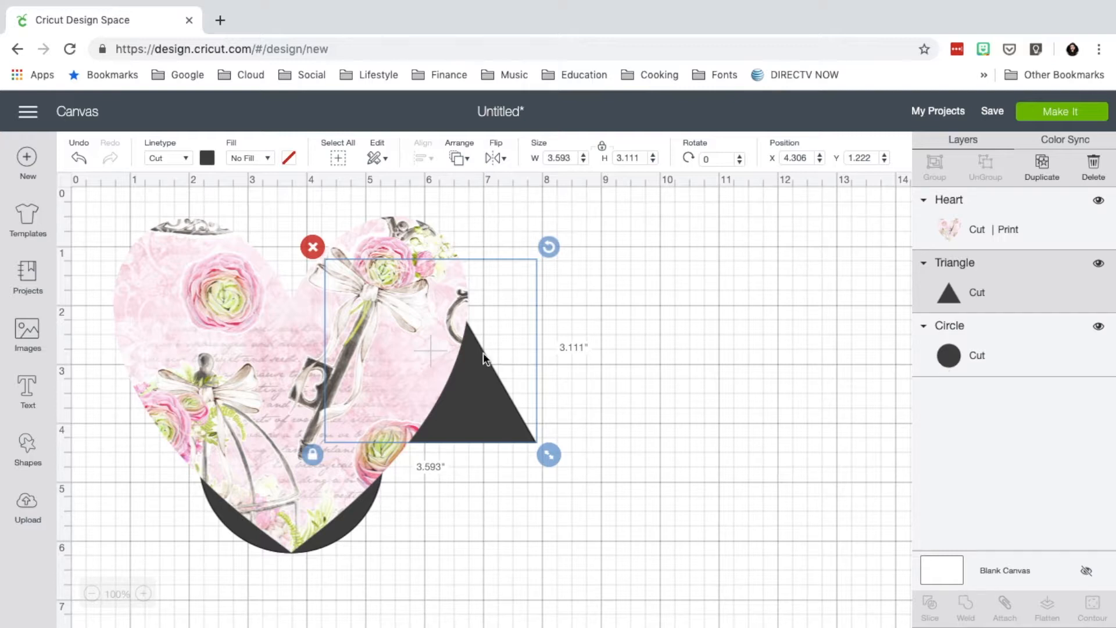
{"action": "left_click", "coordinate": [560, 356]}
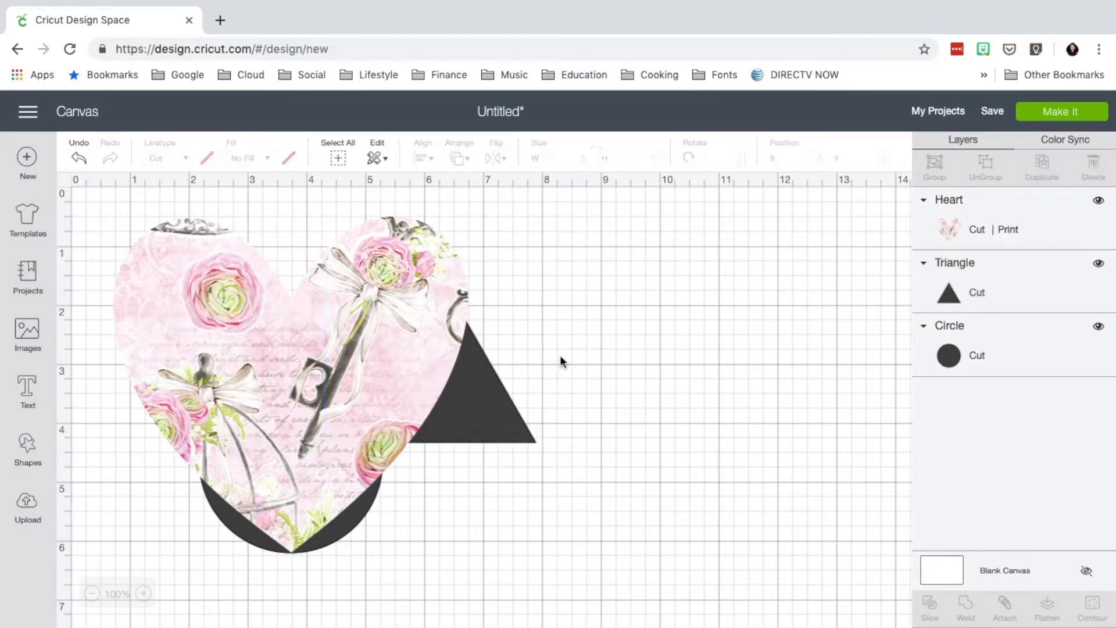
Step: Select the heart, triangle and circle layers in turn, and flip the circle horizontally
{"action": "left_click", "coordinate": [965, 223]}
{"action": "left_click", "coordinate": [967, 285]}
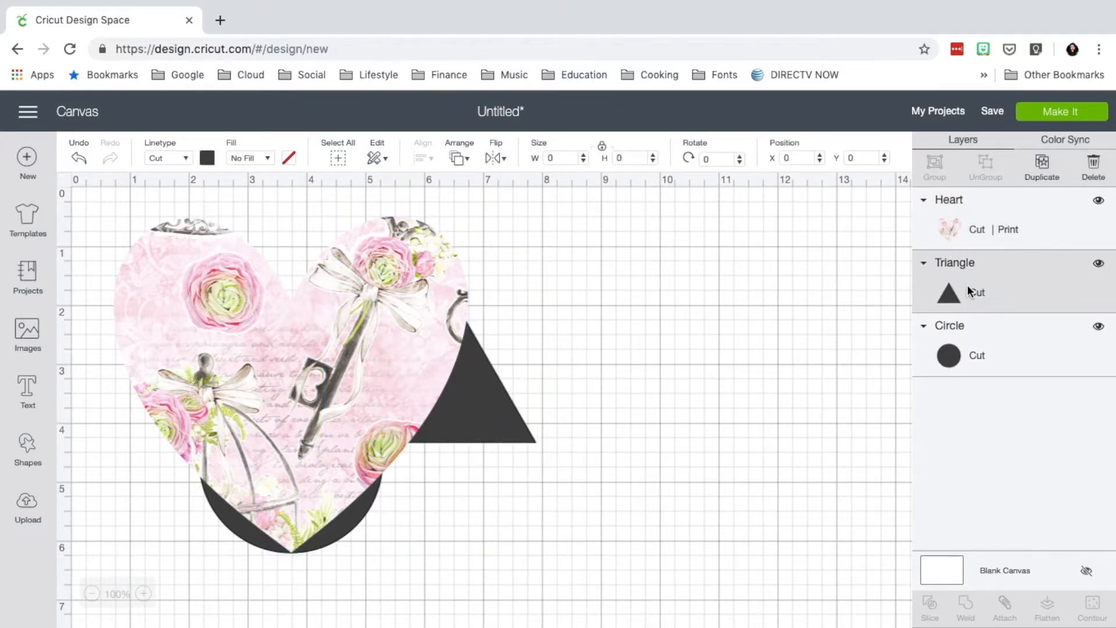
{"action": "left_click", "coordinate": [969, 357]}
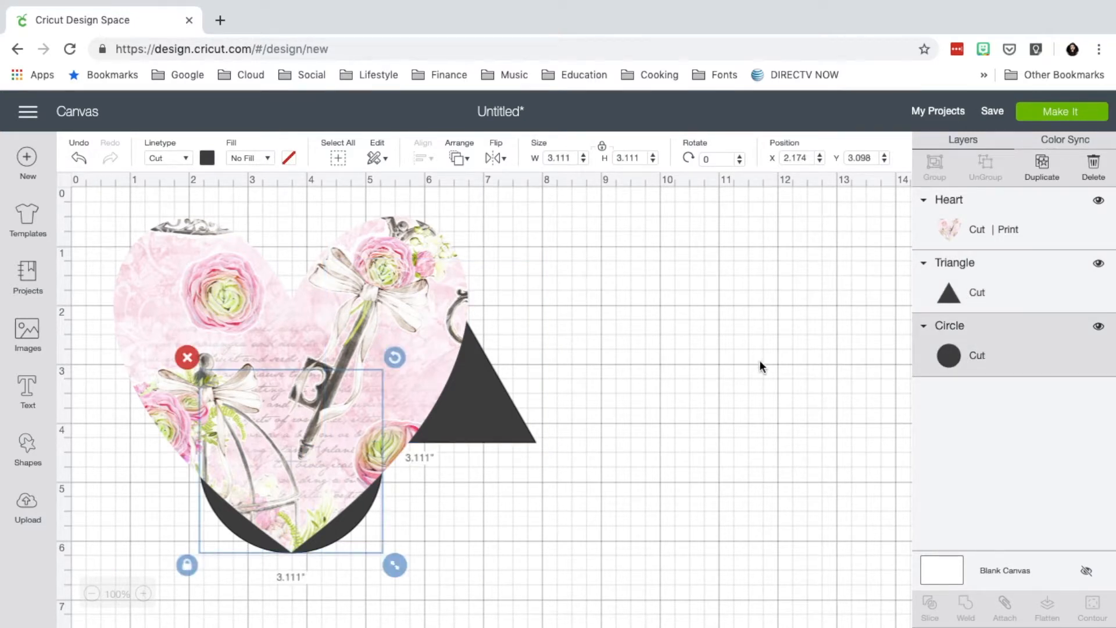
{"action": "left_click", "coordinate": [496, 159]}
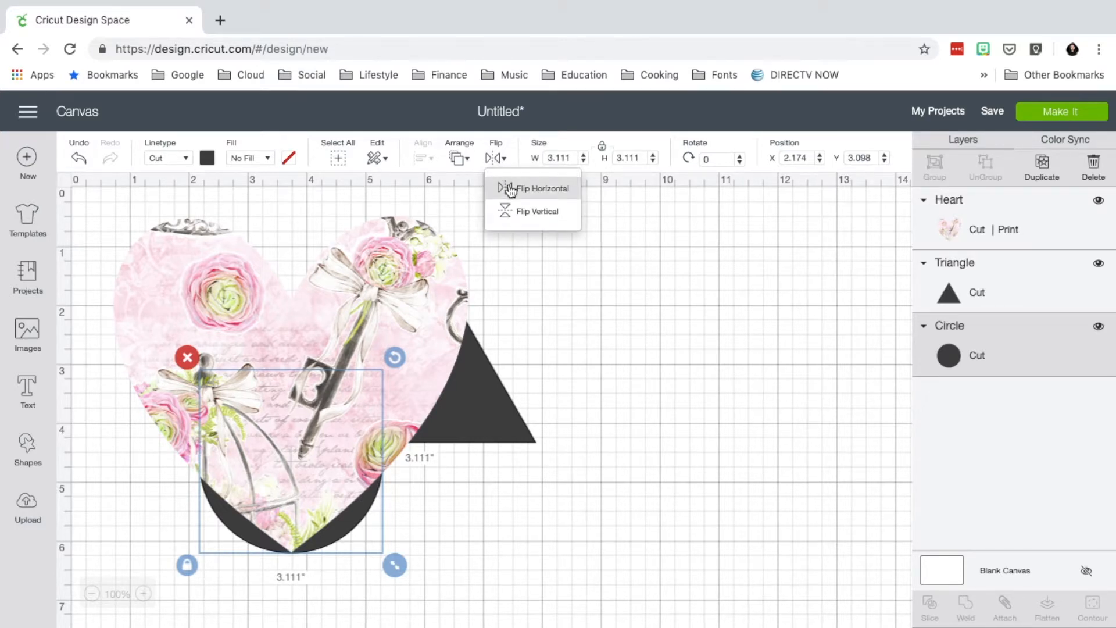
{"action": "left_click", "coordinate": [507, 188]}
Step: Select the heart and flip it horizontally and vertically
{"action": "left_click", "coordinate": [376, 344]}
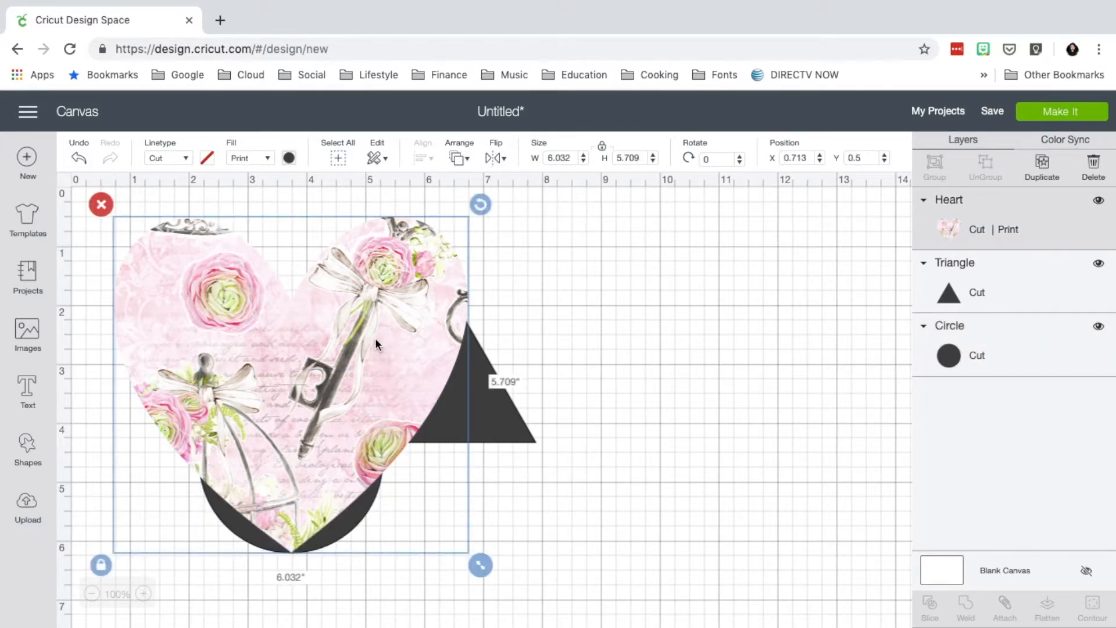
{"action": "left_click", "coordinate": [491, 164]}
{"action": "left_click", "coordinate": [504, 185]}
{"action": "left_click", "coordinate": [499, 159]}
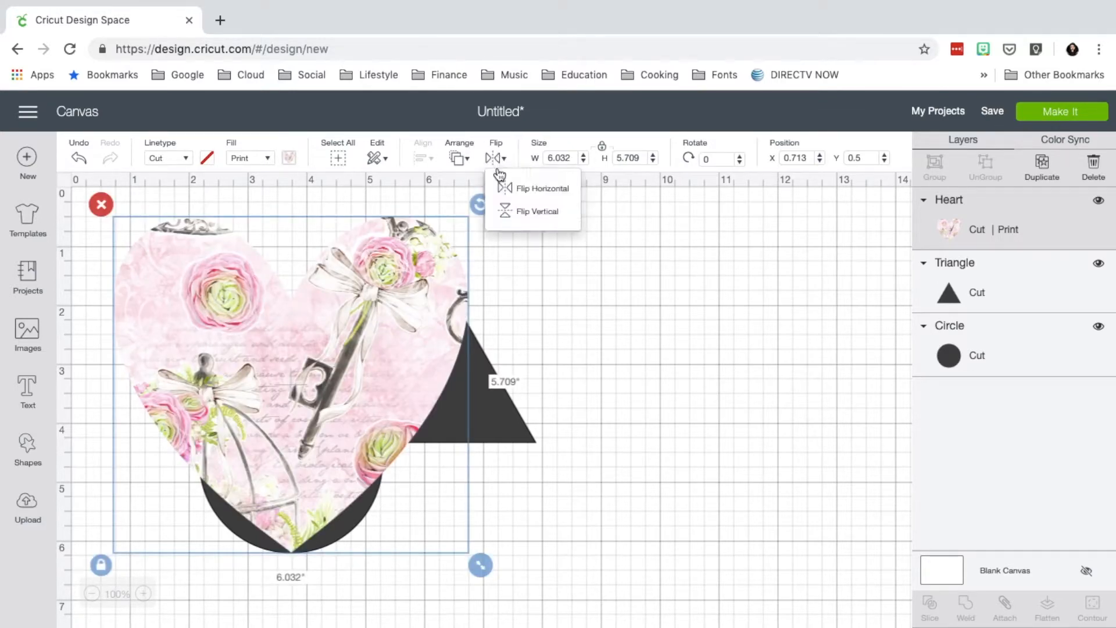
{"action": "left_click", "coordinate": [508, 213]}
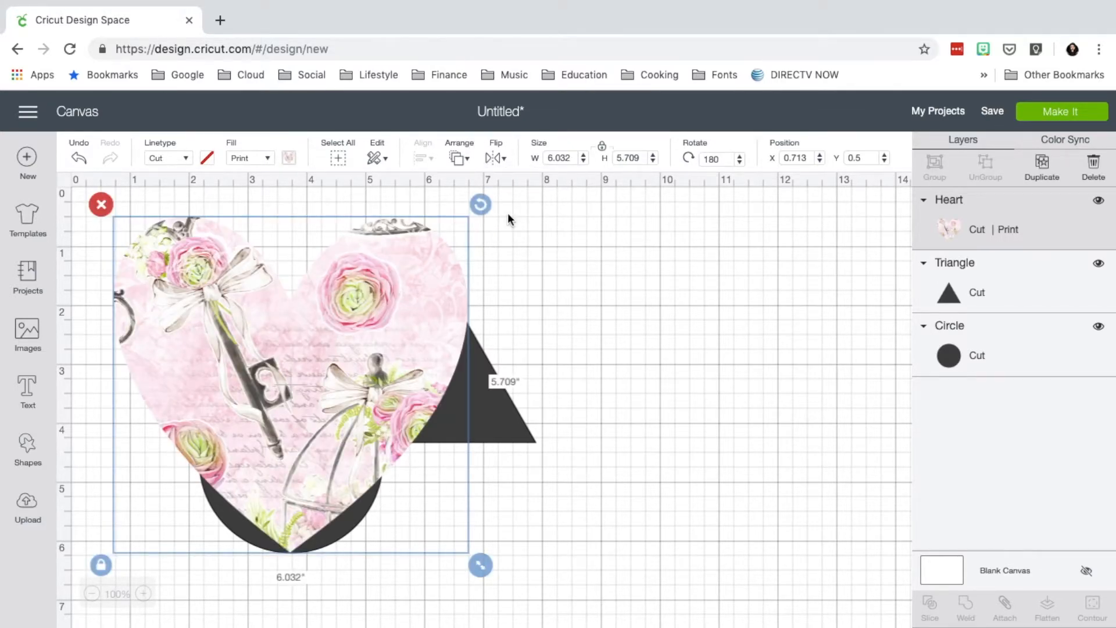
Step: Undo the heart's flips and select the heart again
{"action": "left_click", "coordinate": [504, 168]}
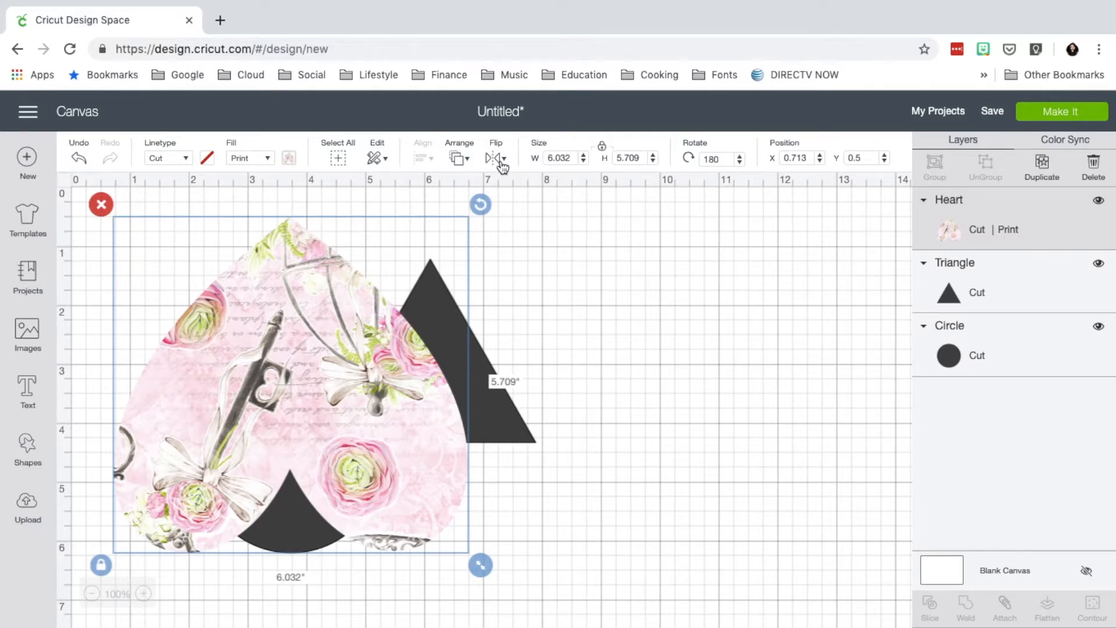
{"action": "left_click", "coordinate": [81, 159]}
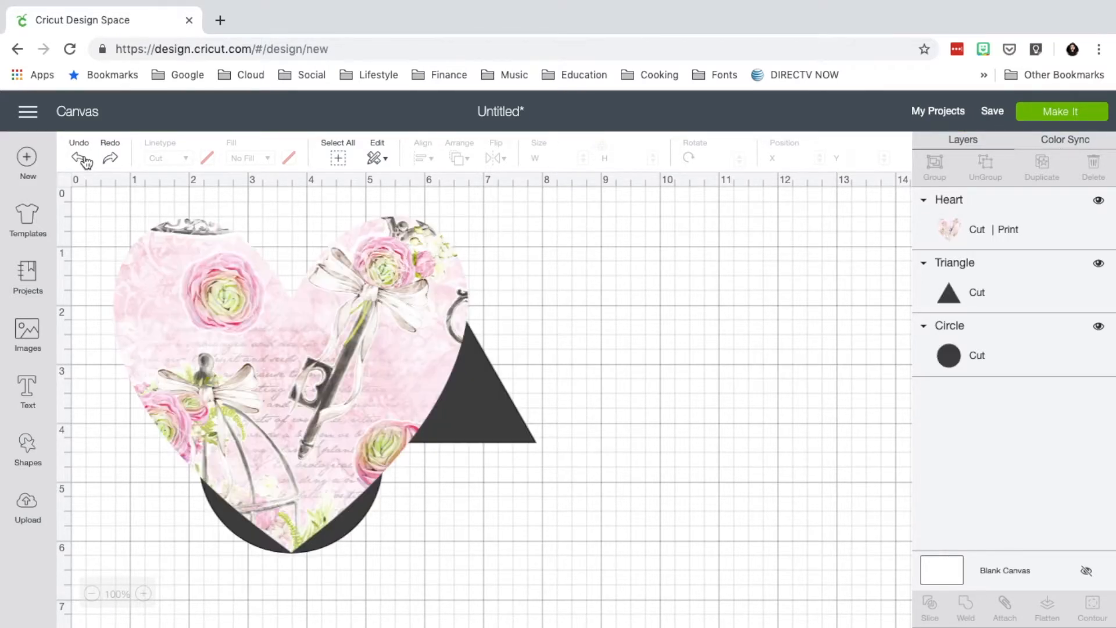
{"action": "left_click", "coordinate": [396, 369]}
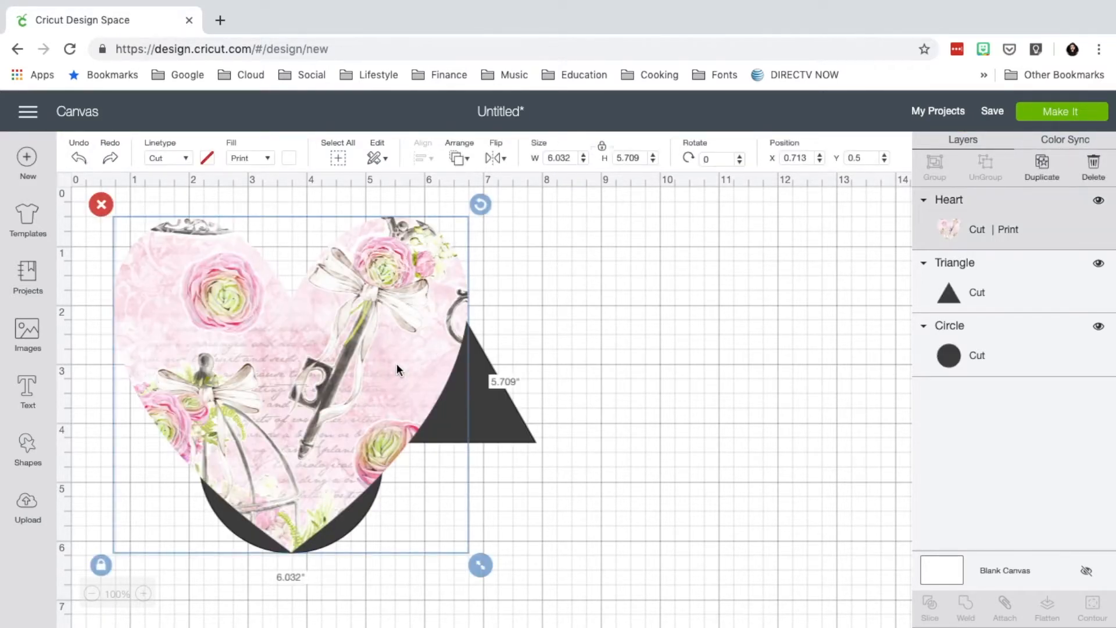
Step: Unlock the heart's width-to-height proportions in its size settings and lock them again
{"action": "double_click", "coordinate": [563, 157]}
{"action": "key", "text": "Tab"}
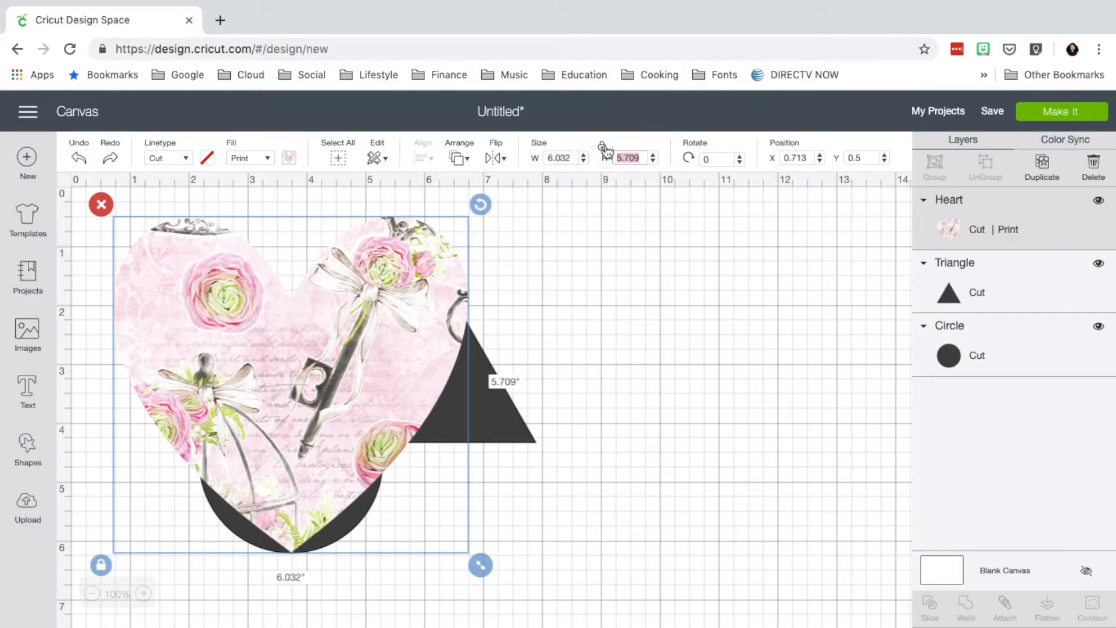
{"action": "left_click", "coordinate": [603, 147]}
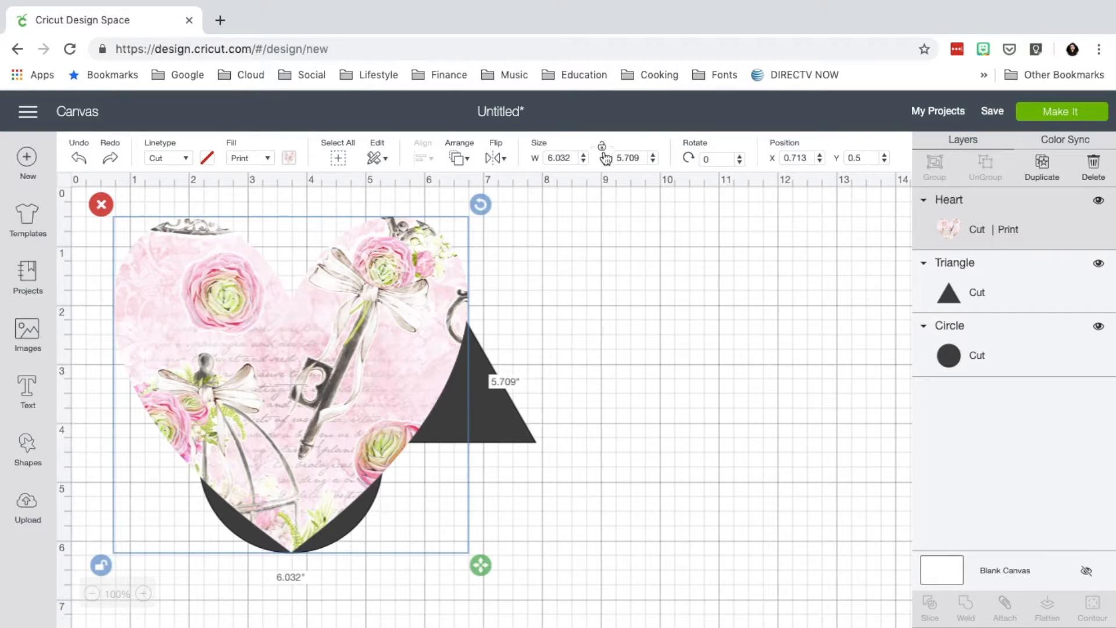
{"action": "left_click", "coordinate": [602, 149]}
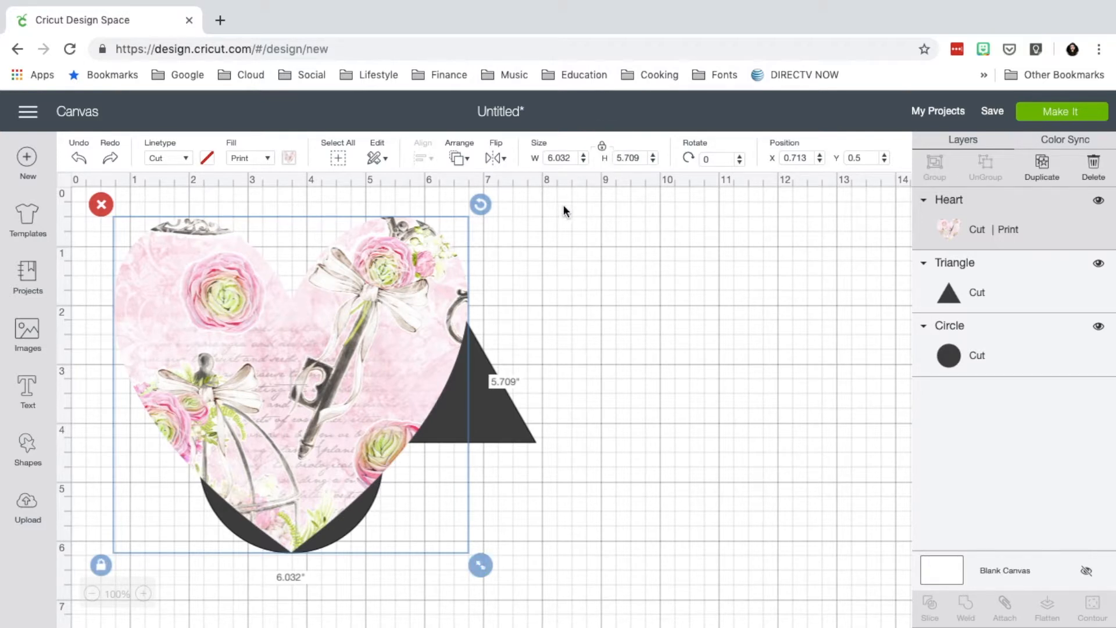
Step: Move the heart to about X 1.74, Y 0.42, toggling its proportion lock on the canvas and leaving it locked
{"action": "left_click_drag", "start_coordinate": [235, 458], "coordinate": [289, 441]}
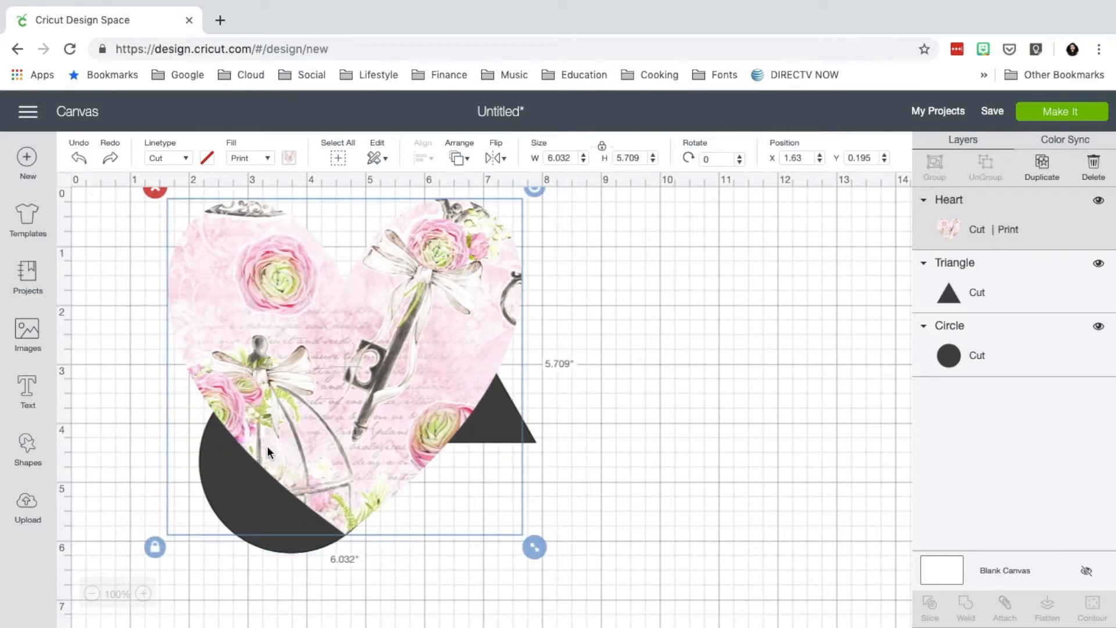
{"action": "left_click", "coordinate": [156, 548]}
{"action": "left_click", "coordinate": [156, 547]}
{"action": "left_click", "coordinate": [156, 548]}
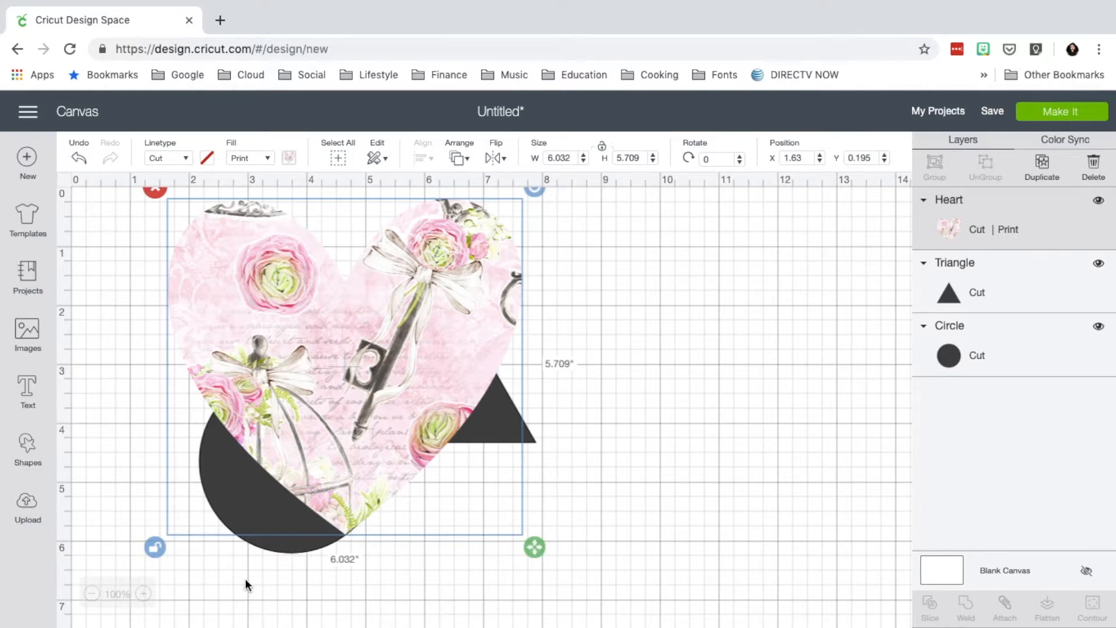
{"action": "left_click", "coordinate": [155, 547]}
{"action": "left_click_drag", "start_coordinate": [316, 407], "coordinate": [323, 420]}
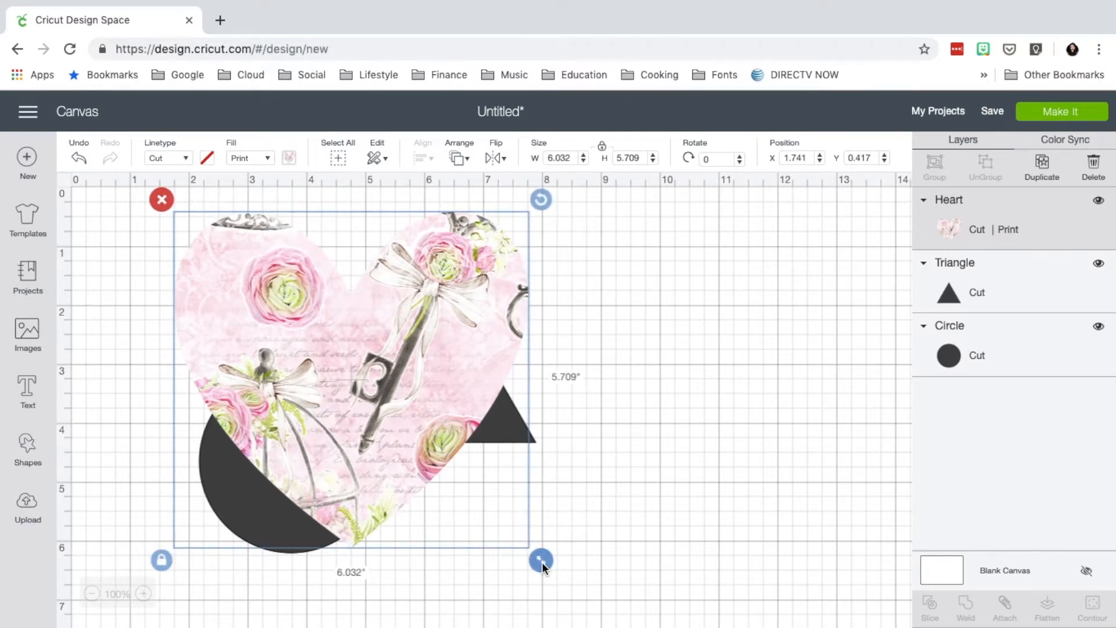
Step: Scale the heart proportionally to about 4.31 by 4.08 inches, and delete the triangle and the circle
{"action": "left_click_drag", "start_coordinate": [542, 561], "coordinate": [441, 466]}
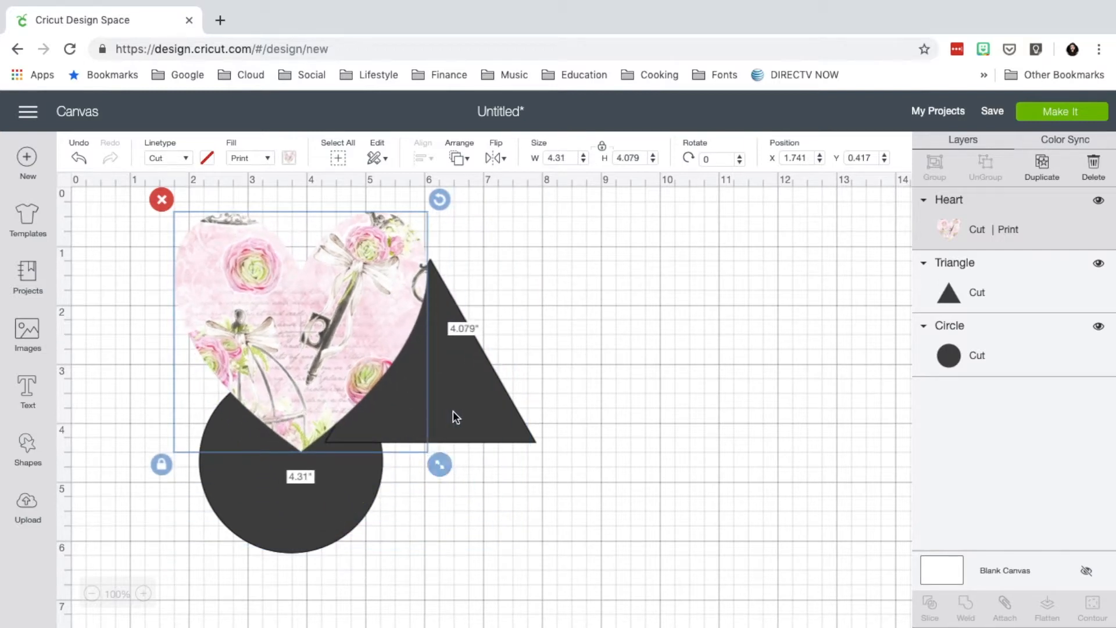
{"action": "left_click", "coordinate": [487, 407]}
{"action": "key", "text": "Delete"}
{"action": "left_click", "coordinate": [306, 516]}
{"action": "key", "text": "Delete"}
Step: Select the heart and set its width to 5 inches with the proportions locked
{"action": "key", "text": "ctrl+a"}
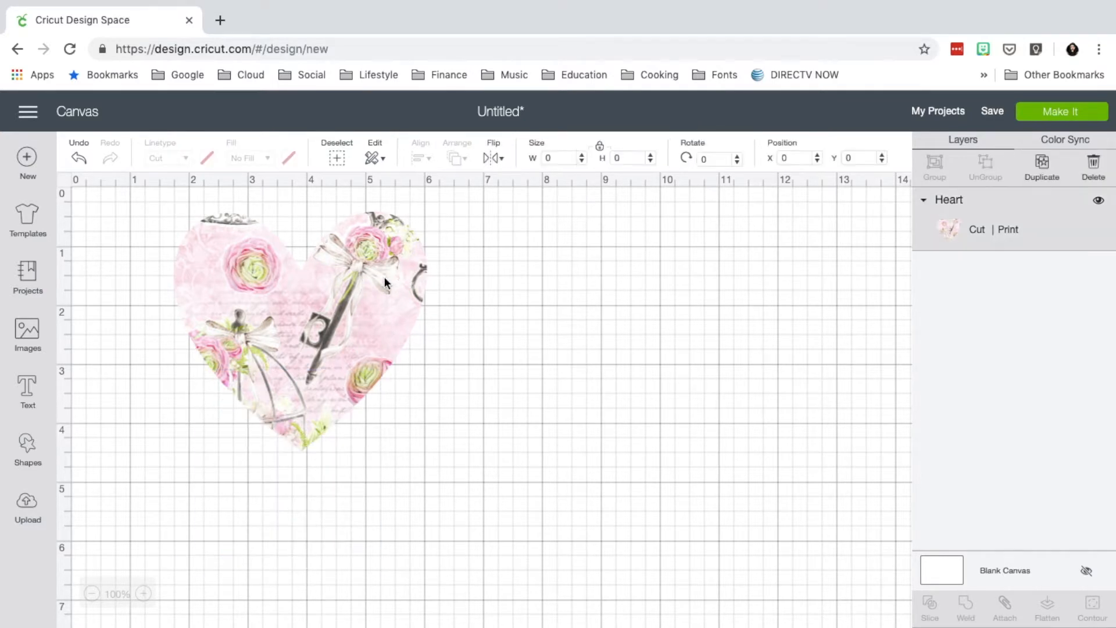
{"action": "left_click", "coordinate": [572, 162]}
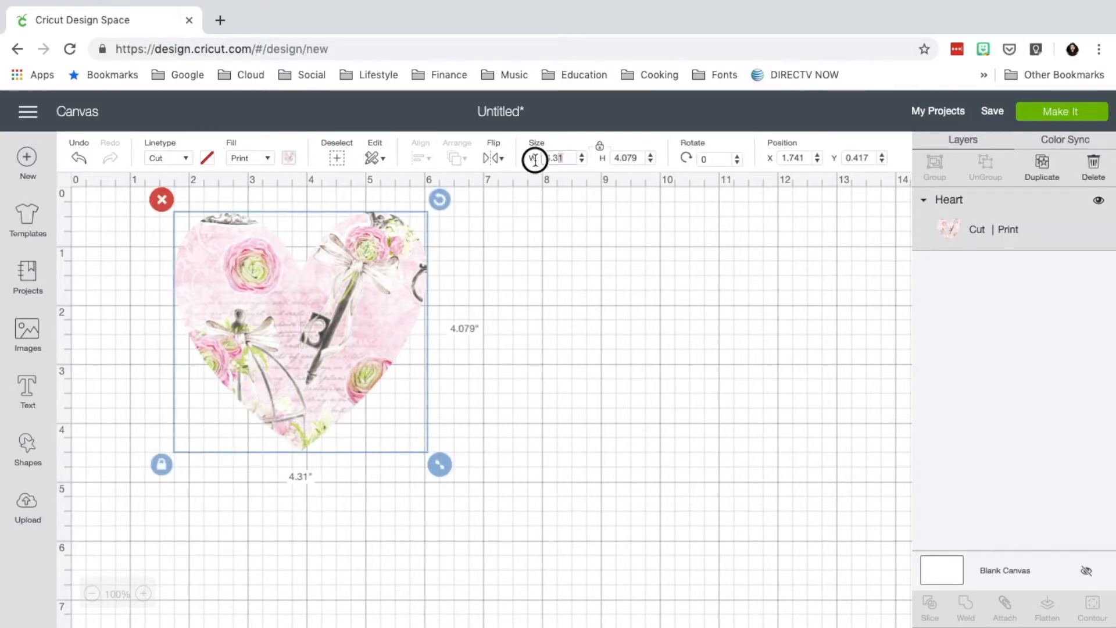
{"action": "type", "text": "5"}
{"action": "key", "text": "Return"}
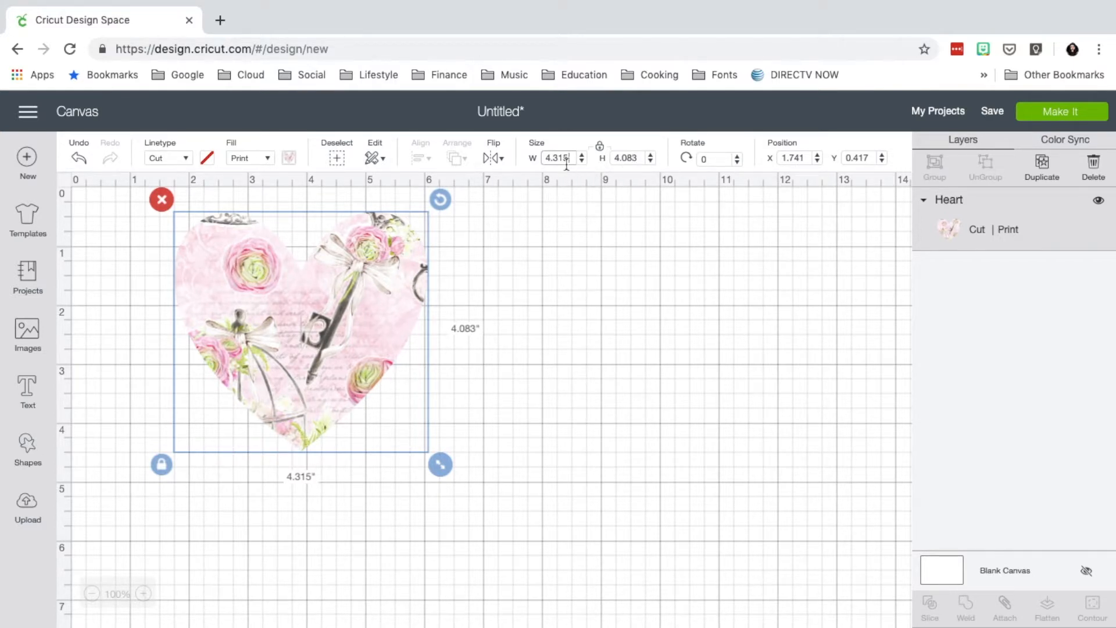
{"action": "left_click_drag", "start_coordinate": [566, 158], "coordinate": [531, 157]}
{"action": "type", "text": "5"}
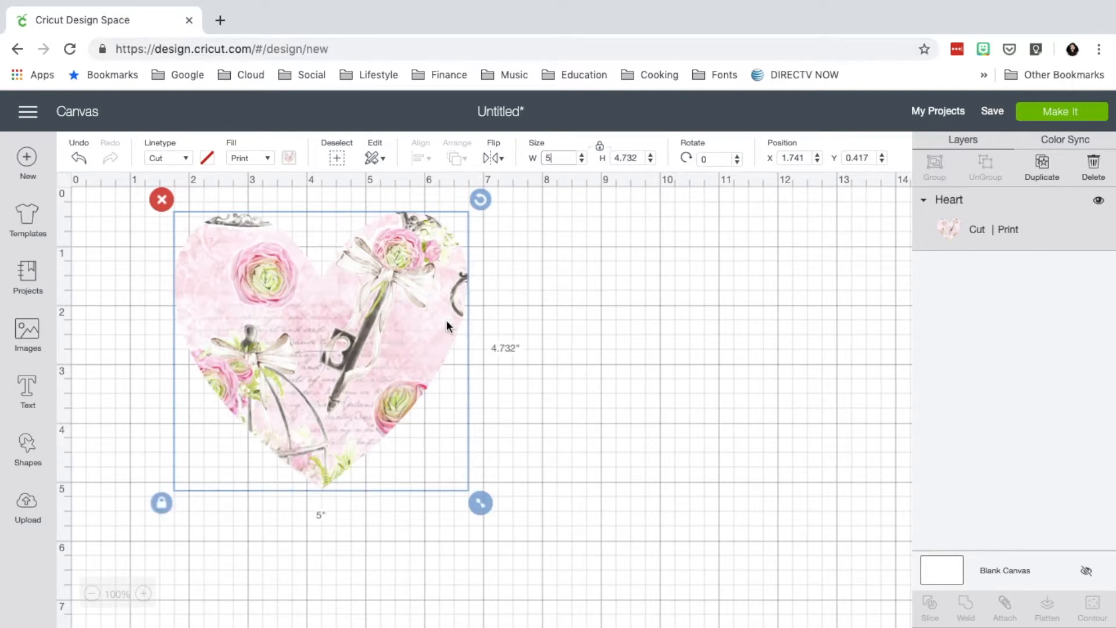
Step: Try stretching the heart to about 5.85 by 4.20 inches with its proportions unlocked, and undo the stretch
{"action": "left_click", "coordinate": [361, 375]}
{"action": "left_click", "coordinate": [160, 503]}
{"action": "left_click_drag", "start_coordinate": [476, 511], "coordinate": [528, 481]}
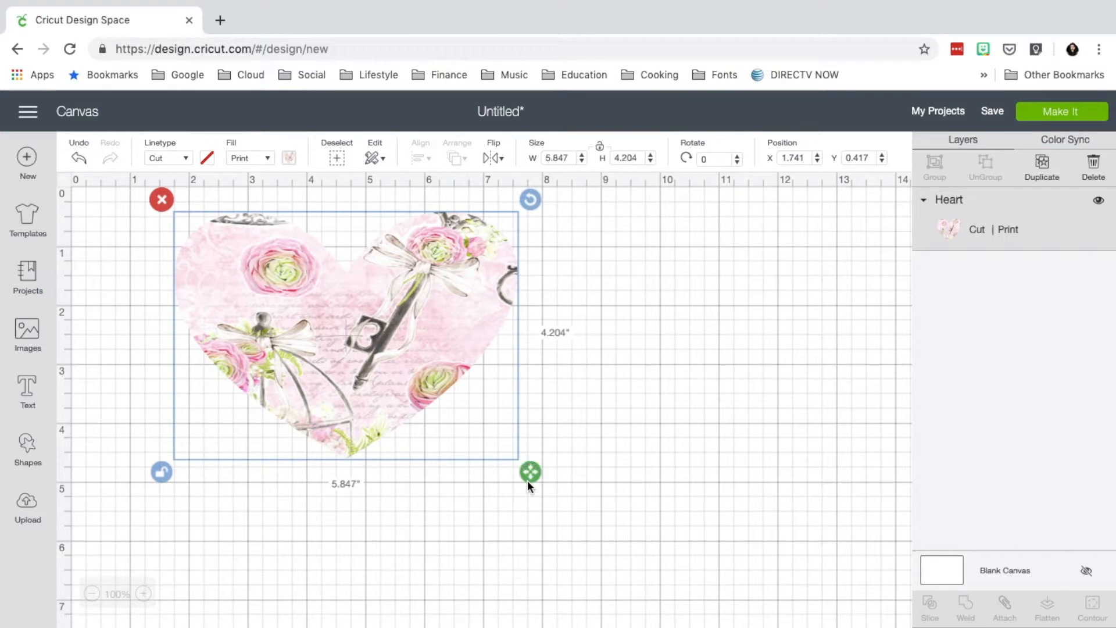
{"action": "left_click", "coordinate": [78, 158]}
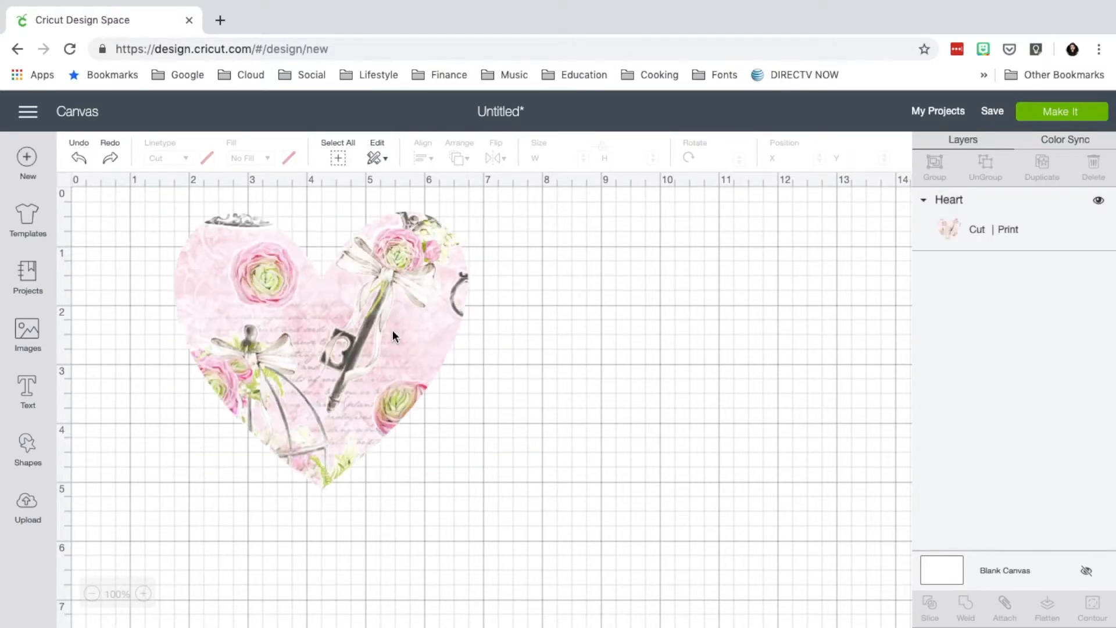
Step: Try a 2-inch width on the heart with its proportions unlocked, undo it and reselect the heart
{"action": "left_click", "coordinate": [393, 331]}
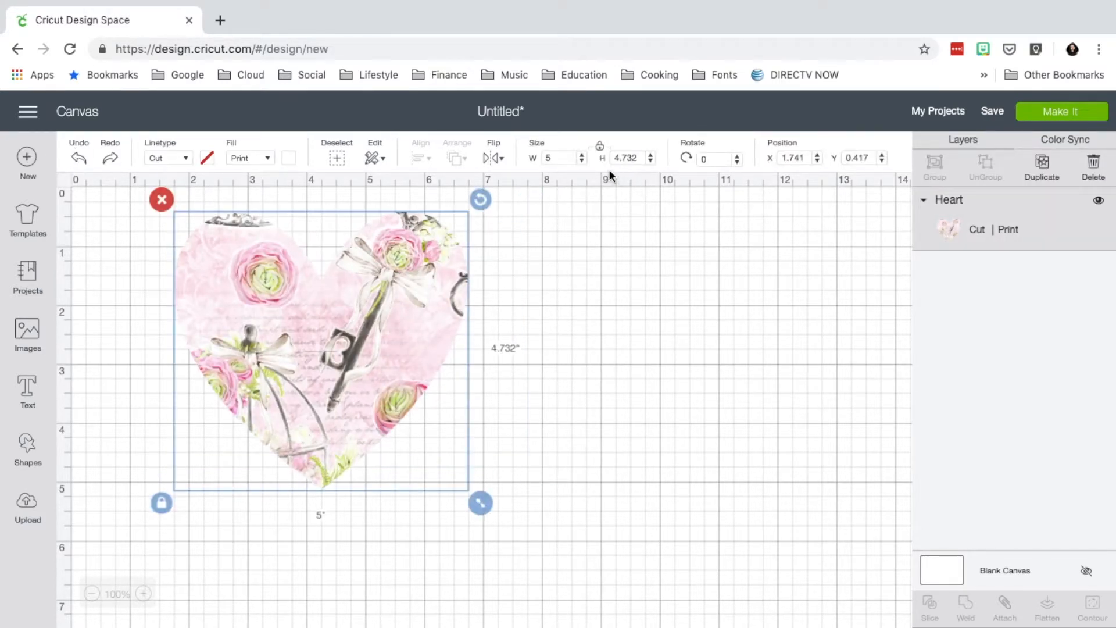
{"action": "left_click", "coordinate": [599, 152]}
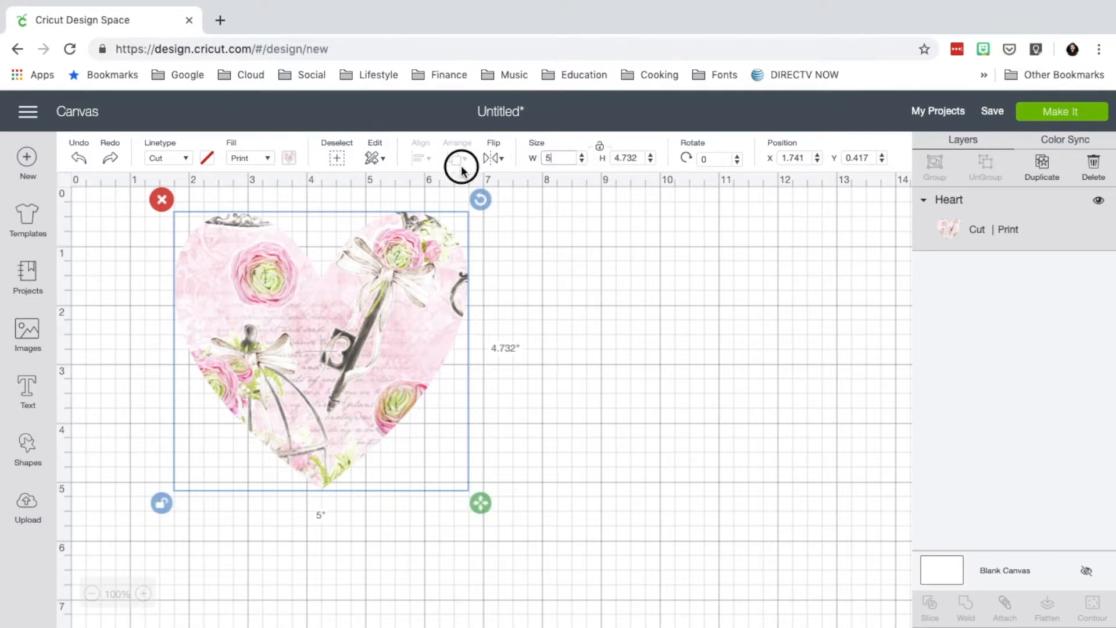
{"action": "left_click", "coordinate": [545, 158]}
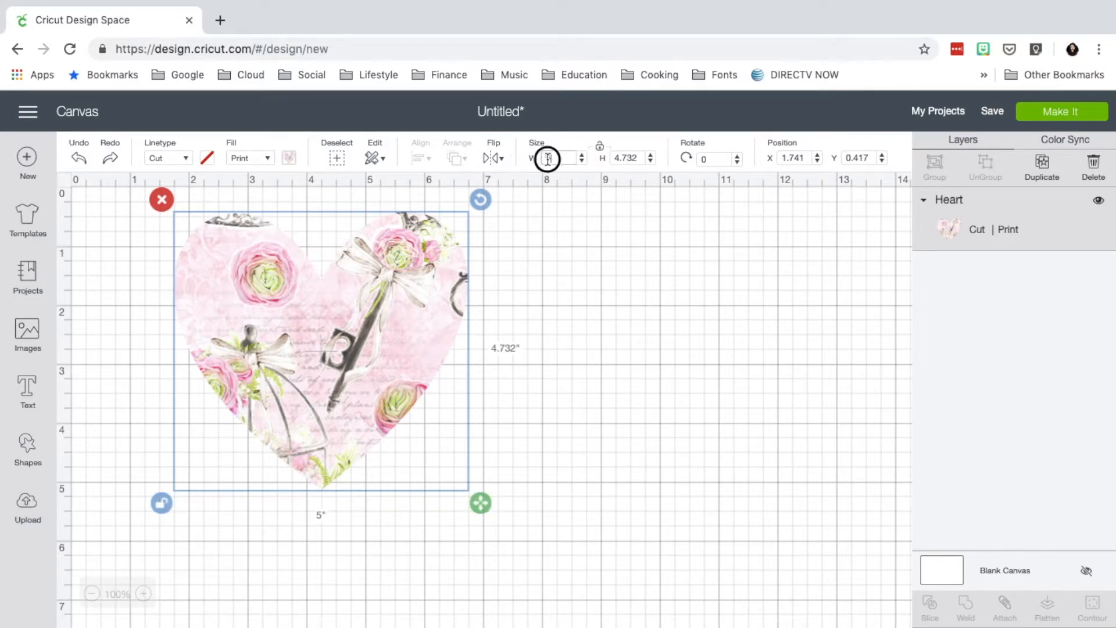
{"action": "type", "text": "2"}
{"action": "key", "text": "Return"}
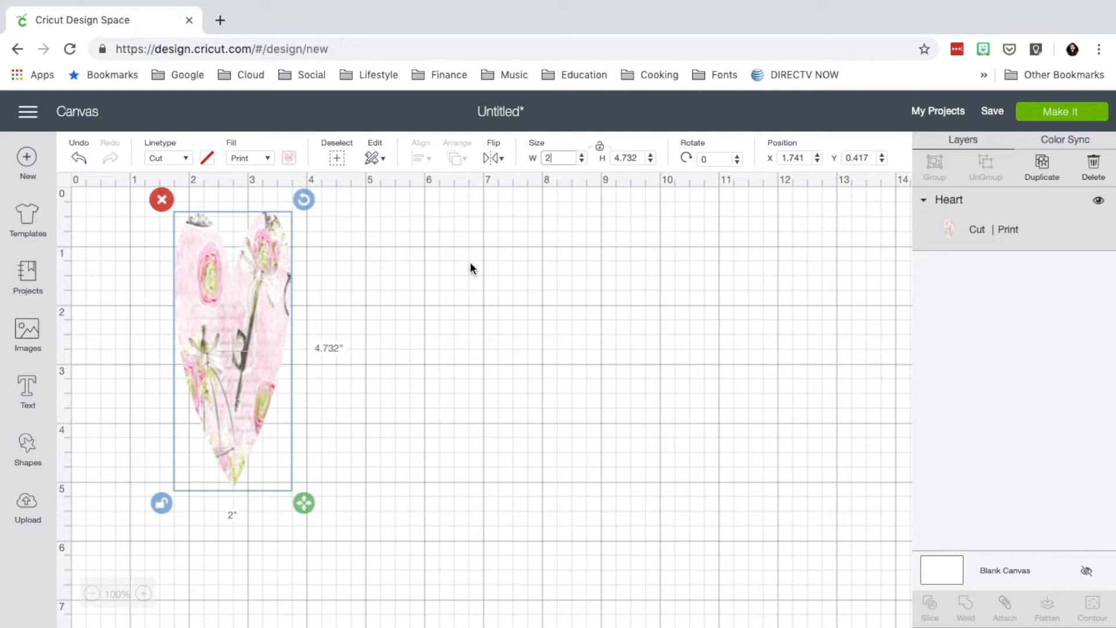
{"action": "left_click", "coordinate": [76, 162]}
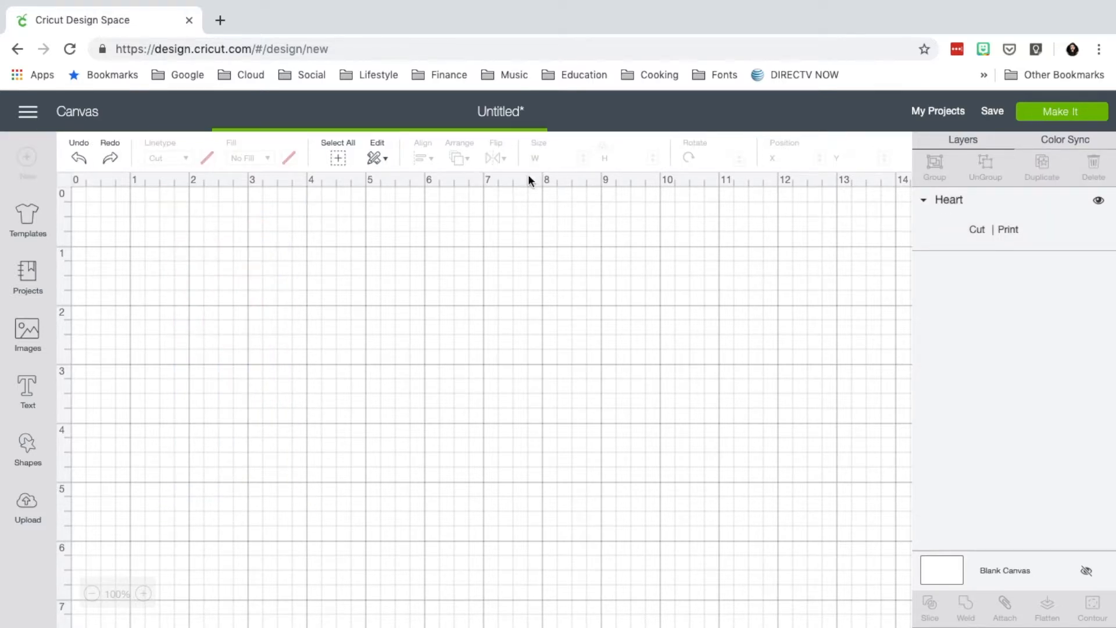
{"action": "left_click", "coordinate": [390, 339]}
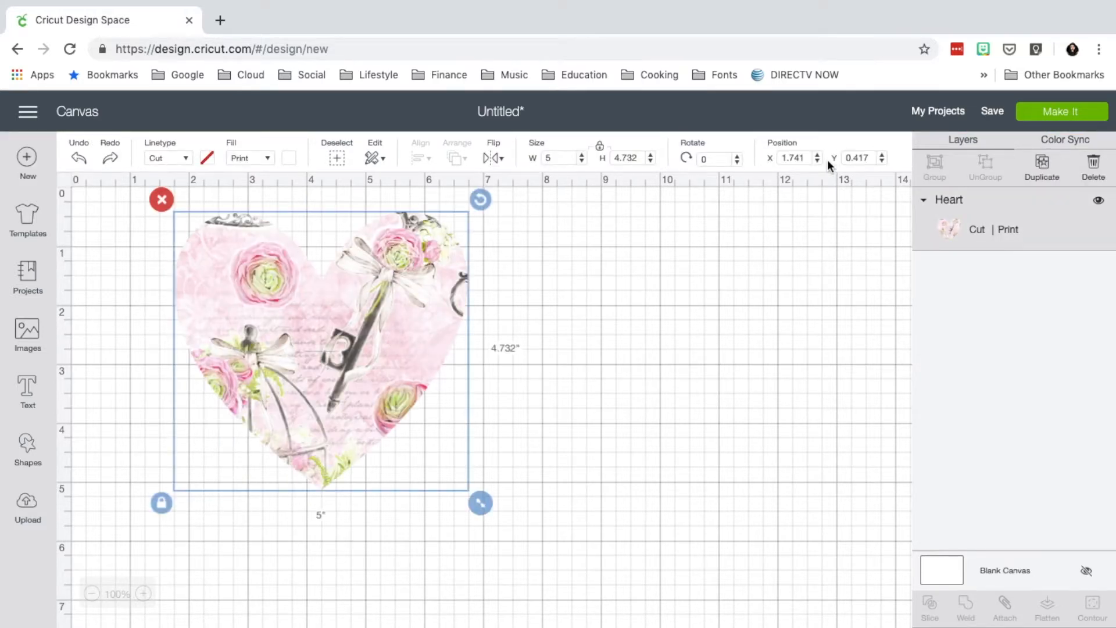
Step: Move the heart down to about Y 1.04, try a freehand rotation of about 2.79 degrees and undo the rotation
{"action": "left_click_drag", "start_coordinate": [385, 254], "coordinate": [385, 290]}
{"action": "mouse_move", "coordinate": [476, 235]}
{"action": "left_mouse_down"}
{"action": "mouse_move", "coordinate": [480, 286]}
{"action": "mouse_move", "coordinate": [486, 235]}
{"action": "left_mouse_up"}
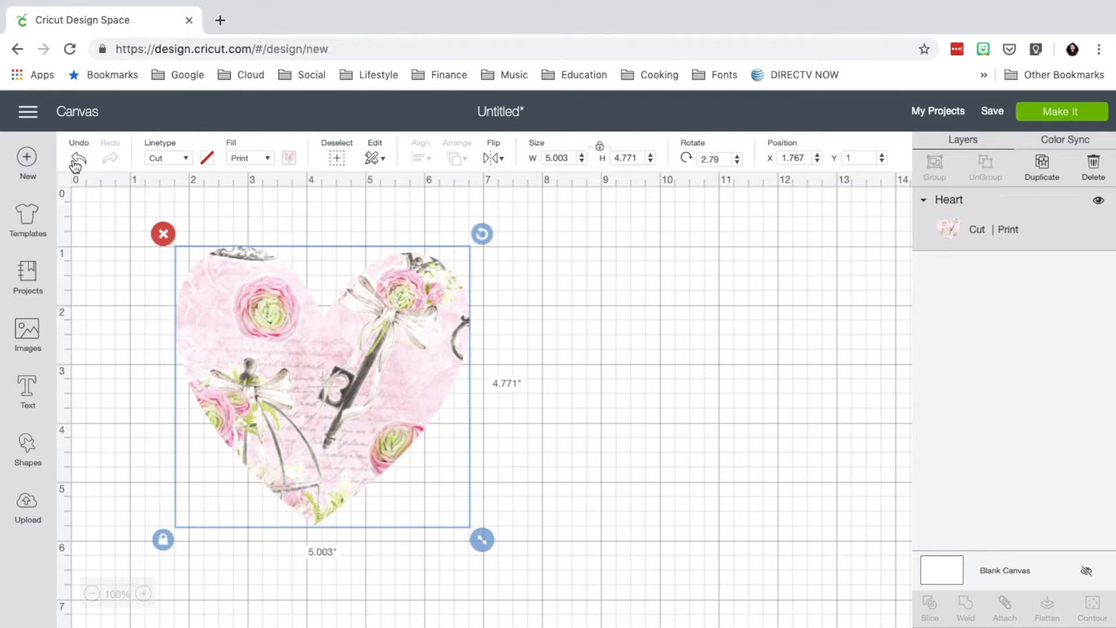
{"action": "left_click", "coordinate": [77, 158]}
Step: Select the heart and set its rotation to 45 degrees
{"action": "left_click", "coordinate": [388, 347]}
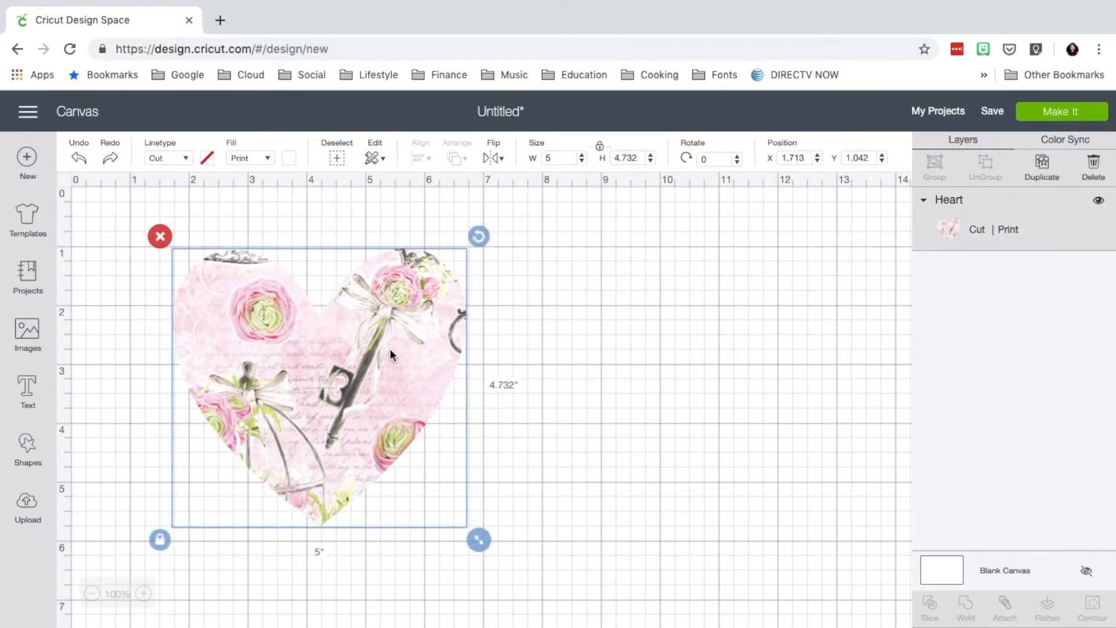
{"action": "left_click", "coordinate": [711, 161]}
{"action": "type", "text": "45"}
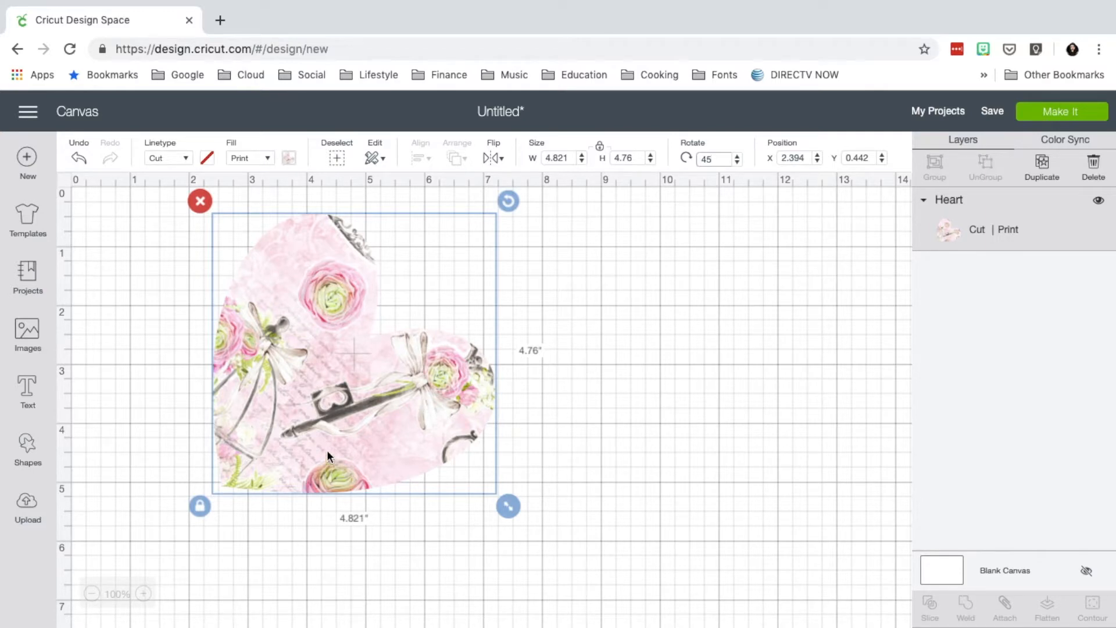
Step: Move the rotated heart to about X 4.5, Y 0.53, and set its X position to 0
{"action": "left_click_drag", "start_coordinate": [314, 442], "coordinate": [440, 451]}
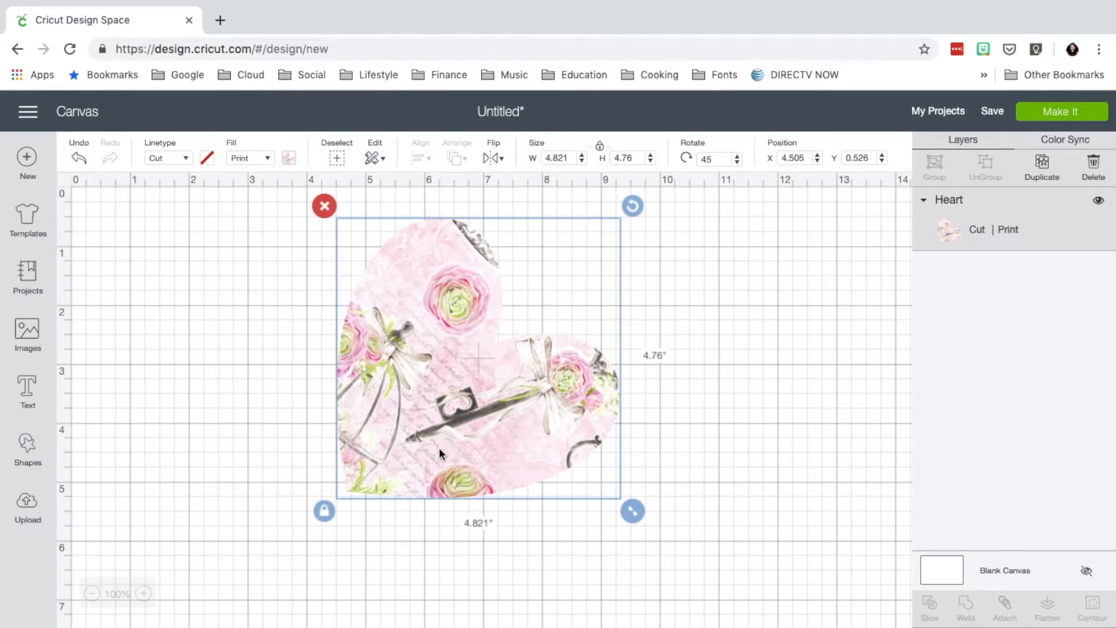
{"action": "left_click", "coordinate": [782, 155]}
{"action": "type", "text": "0"}
{"action": "key", "text": "Return"}
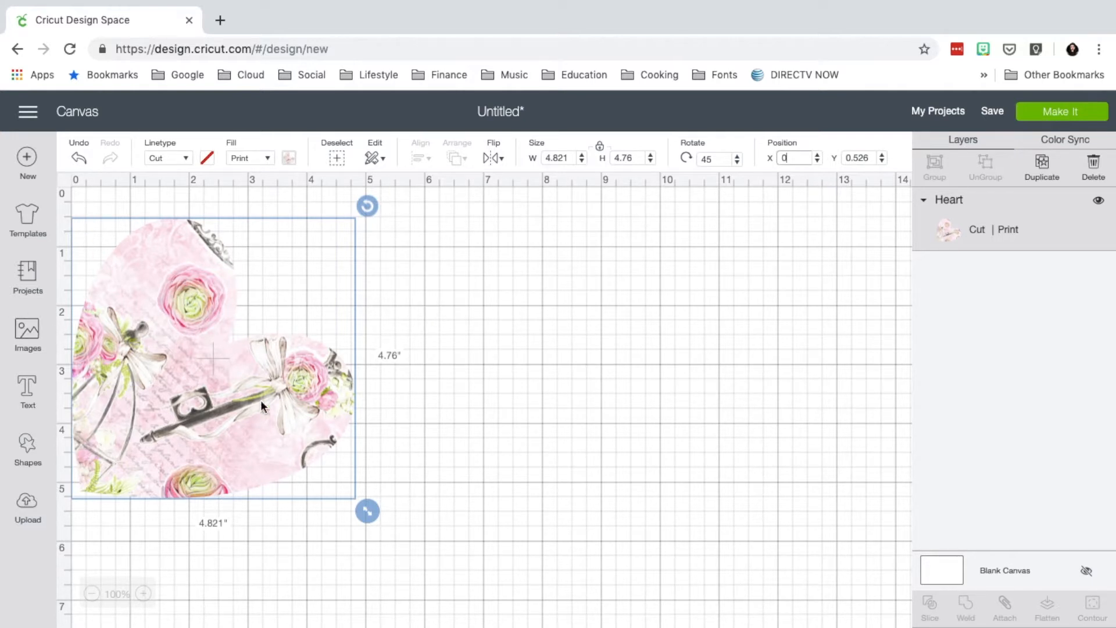
Step: Move the heart to about X 1.68 and set its Y position to 0
{"action": "left_click_drag", "start_coordinate": [241, 411], "coordinate": [340, 413]}
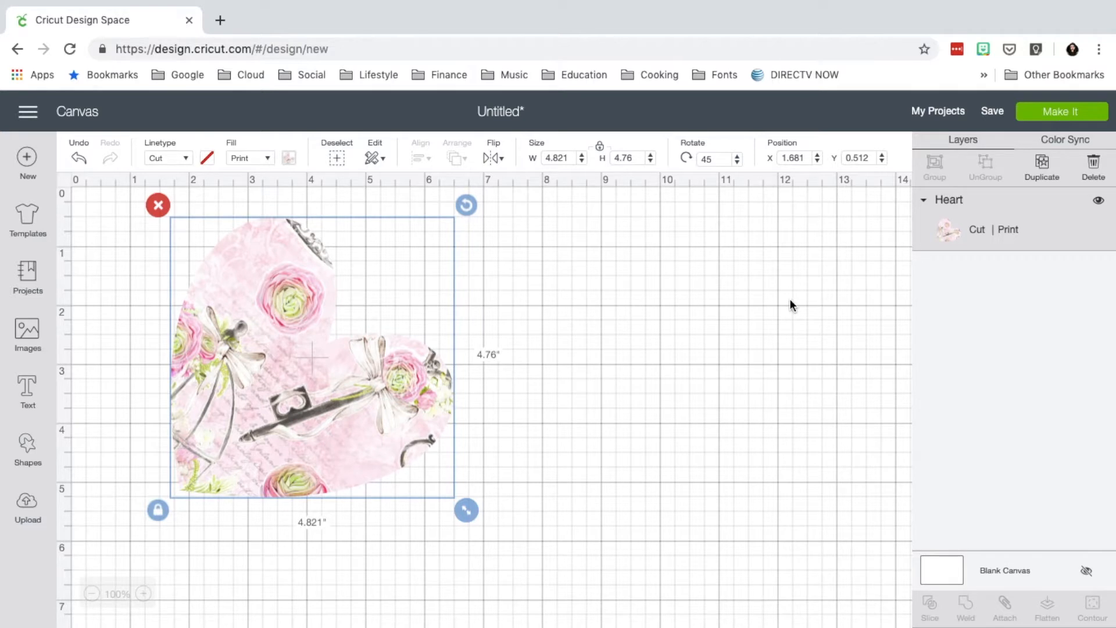
{"action": "left_click", "coordinate": [876, 157]}
{"action": "double_click", "coordinate": [869, 156]}
{"action": "type", "text": "0"}
{"action": "key", "text": "Return"}
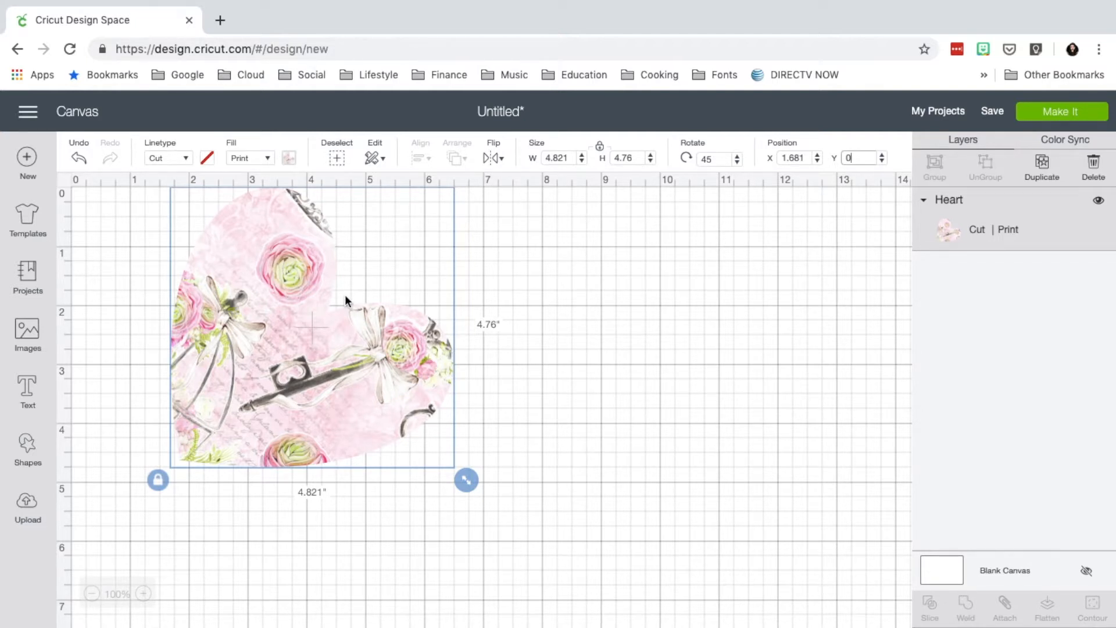
Step: Add a circle, a star and a triangle shape to the canvas
{"action": "left_click", "coordinate": [28, 449]}
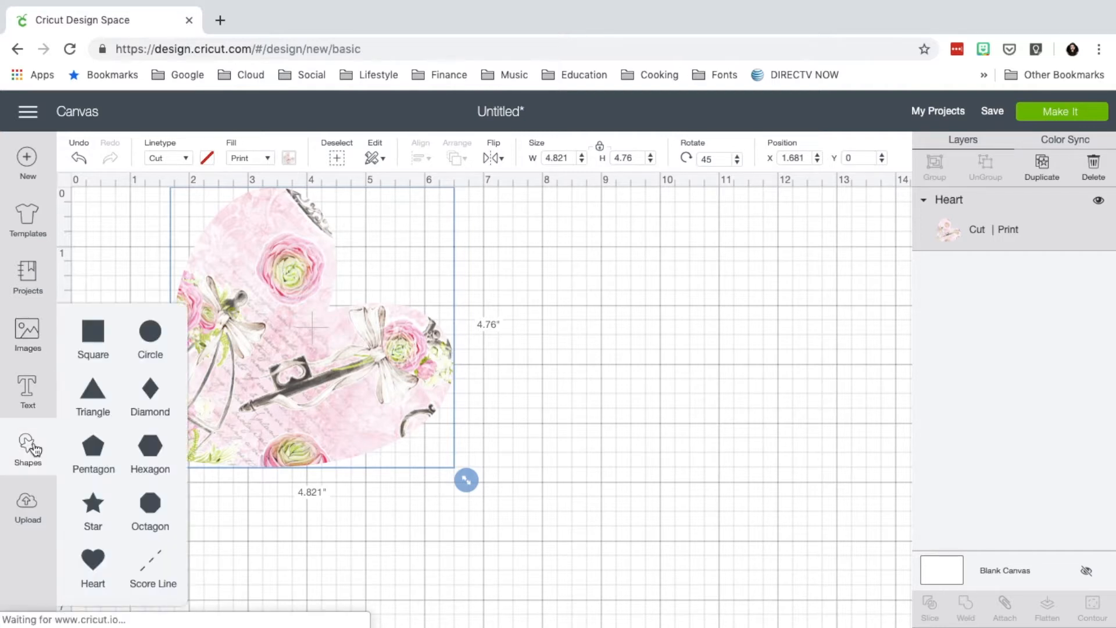
{"action": "left_click", "coordinate": [151, 341]}
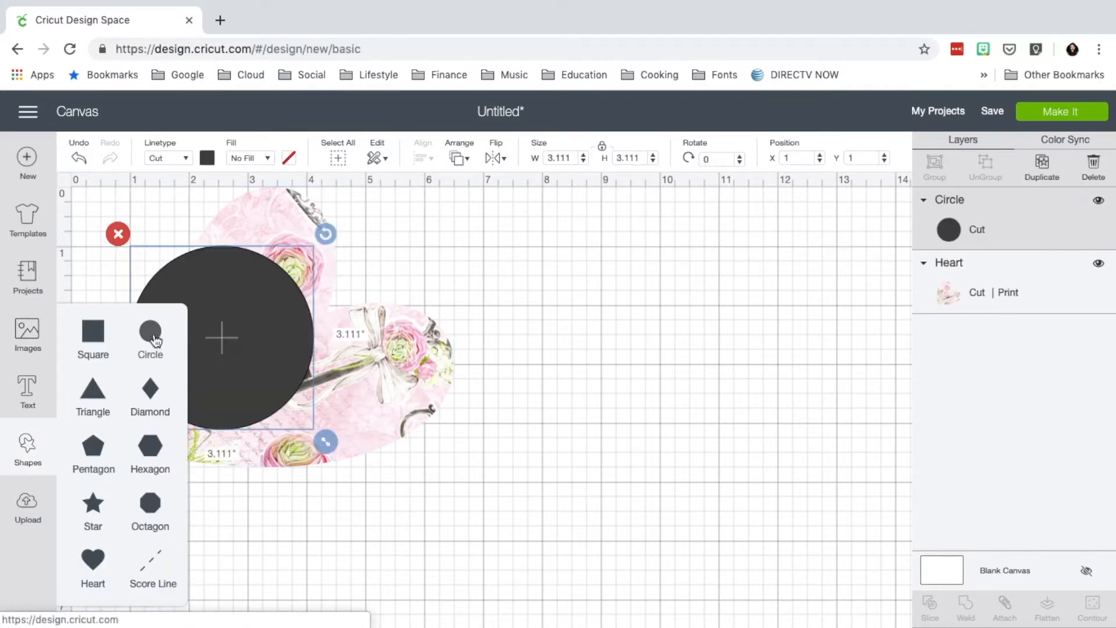
{"action": "left_click", "coordinate": [93, 510]}
{"action": "left_click", "coordinate": [96, 395]}
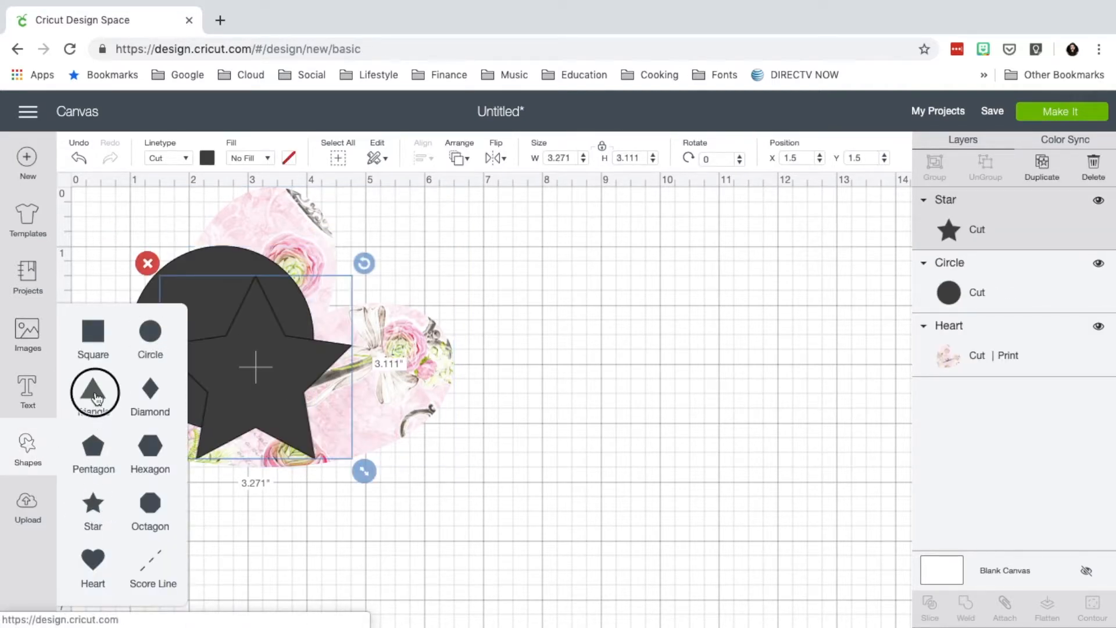
Step: Spread out the new shapes: triangle at about X 6.57, Y 0.76, star below it, and circle over the heart's right part
{"action": "left_click", "coordinate": [500, 298]}
{"action": "left_click_drag", "start_coordinate": [312, 369], "coordinate": [579, 294]}
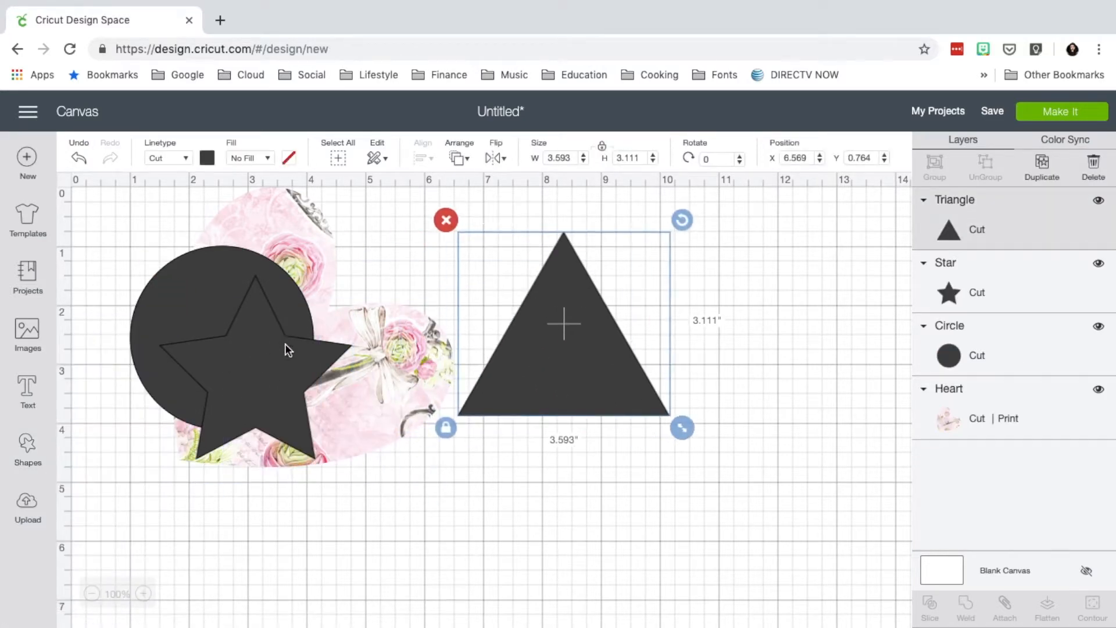
{"action": "left_click_drag", "start_coordinate": [294, 343], "coordinate": [489, 414]}
{"action": "left_click_drag", "start_coordinate": [249, 329], "coordinate": [355, 340]}
Step: Change the heart's print fill to the purple striped pattern
{"action": "left_click", "coordinate": [183, 259]}
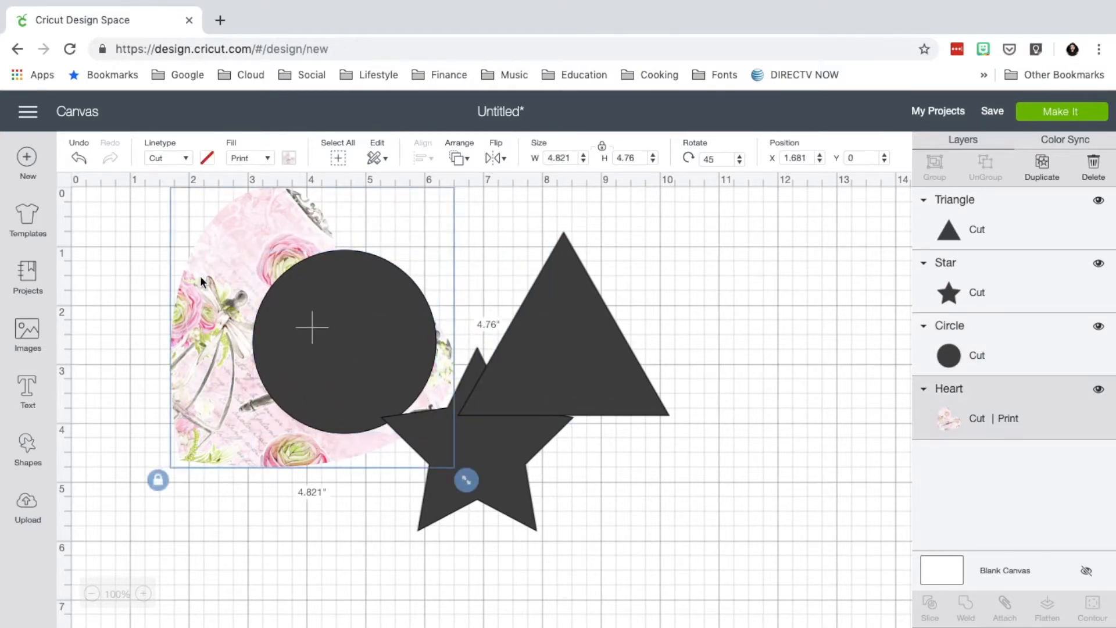
{"action": "left_click", "coordinate": [269, 157]}
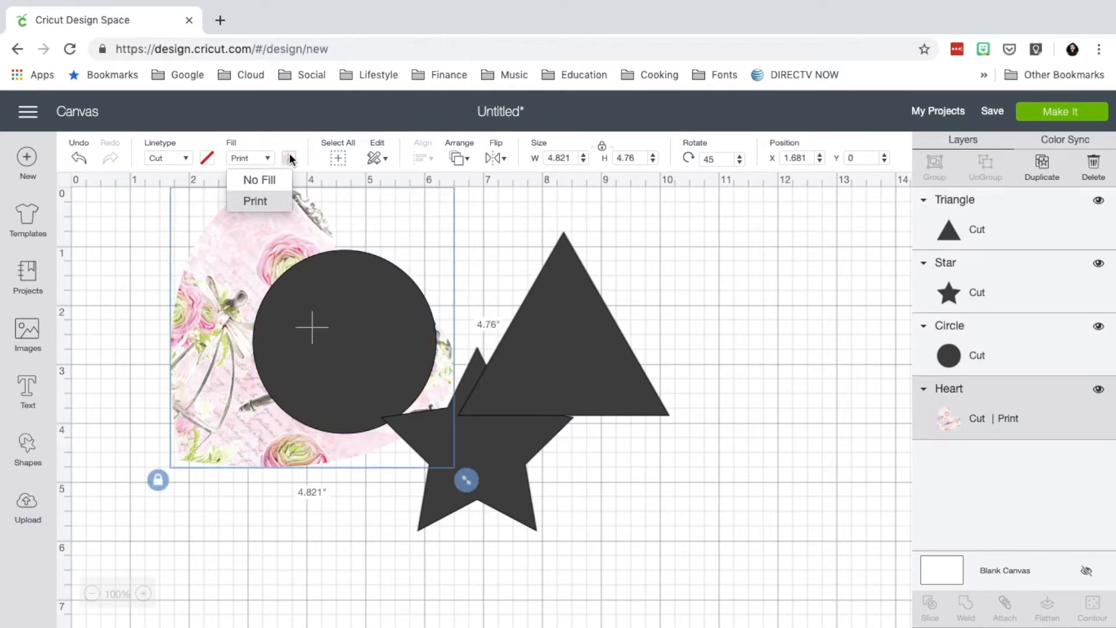
{"action": "left_click", "coordinate": [290, 158]}
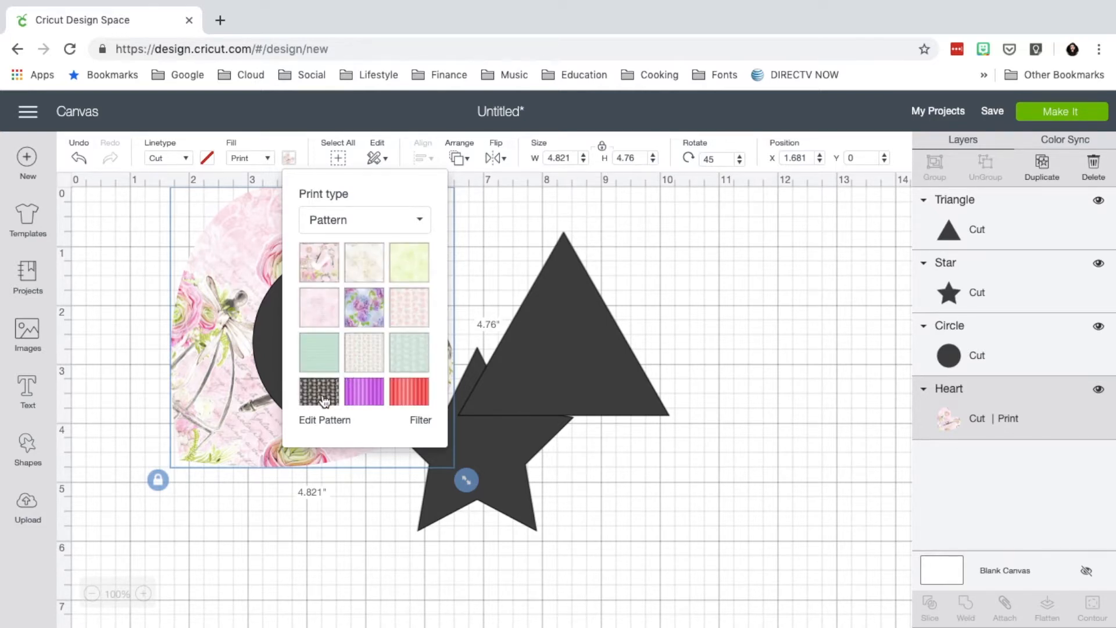
{"action": "left_click", "coordinate": [361, 394]}
Step: Set the heart's rotation to 0
{"action": "left_click", "coordinate": [720, 159]}
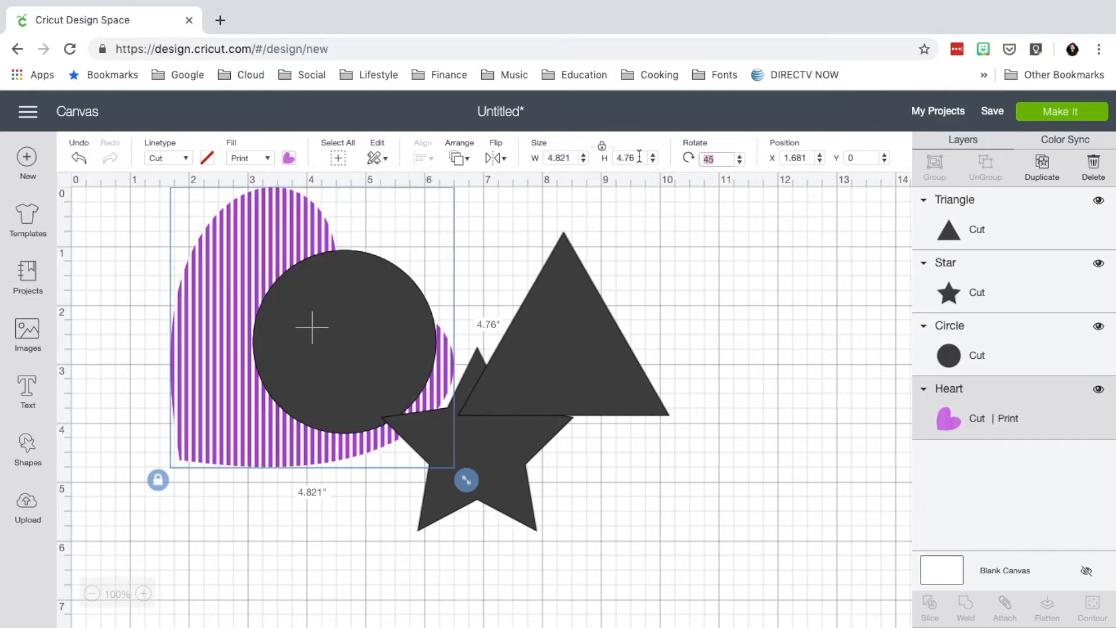
{"action": "type", "text": "0"}
{"action": "key", "text": "Return"}
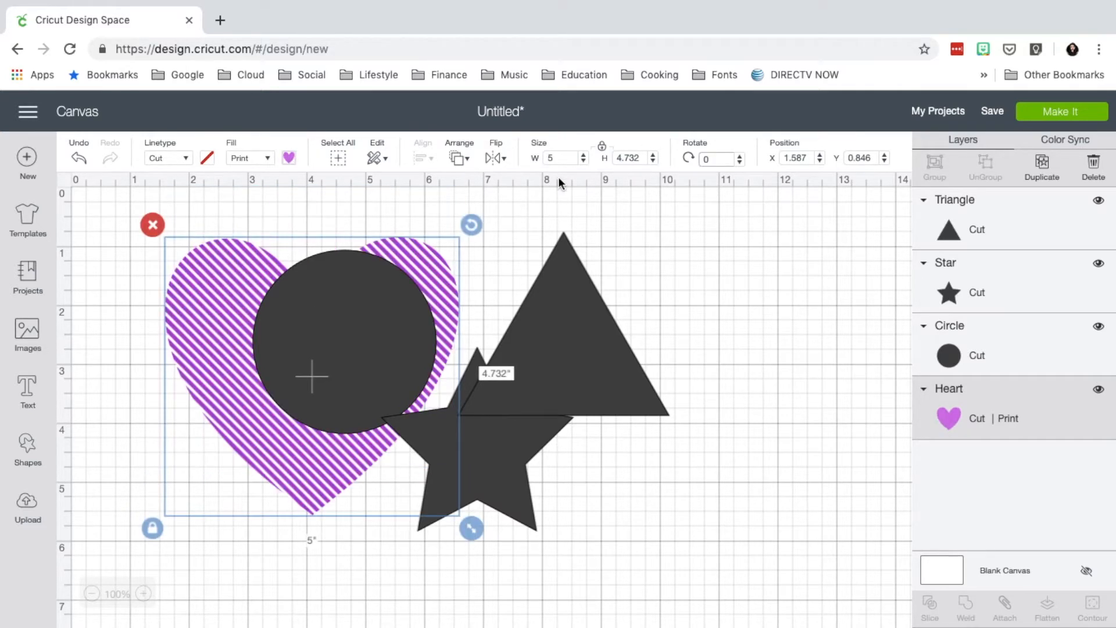
Step: Move the heart to about X 0.52, Y 0.33 and the circle off it to about X 6.42, Y 1.17
{"action": "left_click_drag", "start_coordinate": [214, 312], "coordinate": [150, 281]}
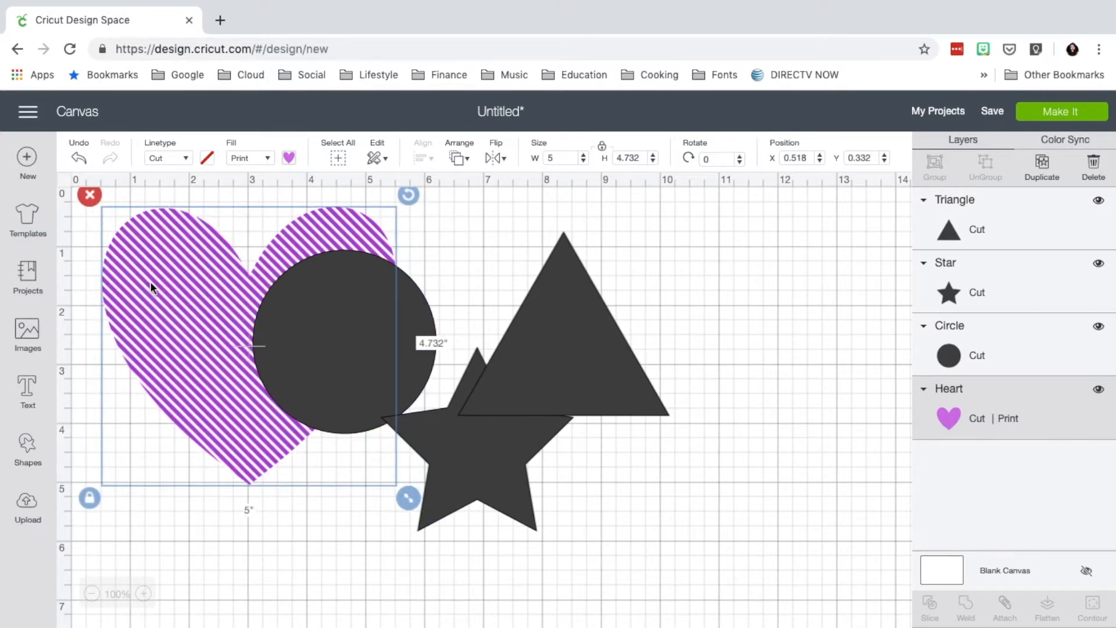
{"action": "left_click_drag", "start_coordinate": [351, 353], "coordinate": [551, 365]}
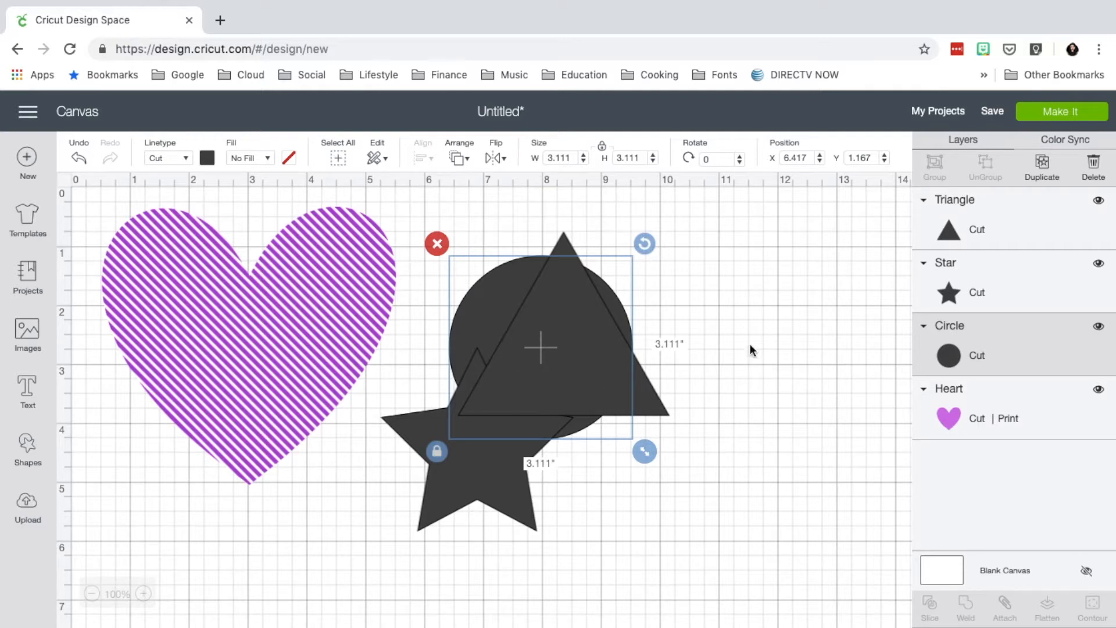
{"action": "left_click", "coordinate": [1000, 400]}
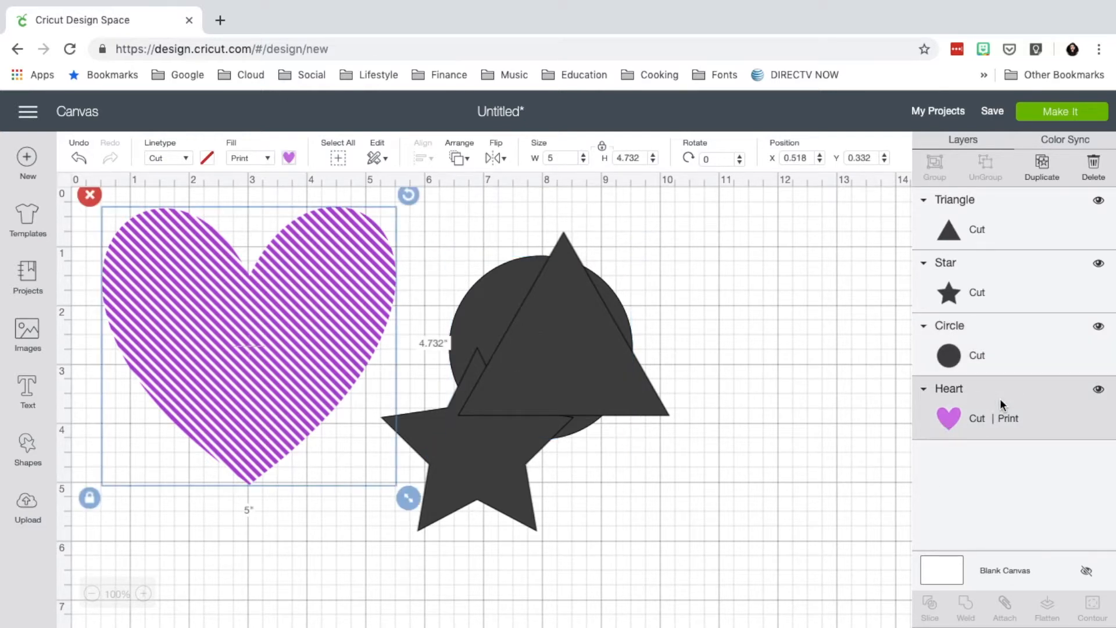
Step: Shrink the triangle to about 1.7 by 1.48 inches and place it on the heart's left lobe at about X 0.92, Y 0.92
{"action": "left_click_drag", "start_coordinate": [608, 359], "coordinate": [298, 356]}
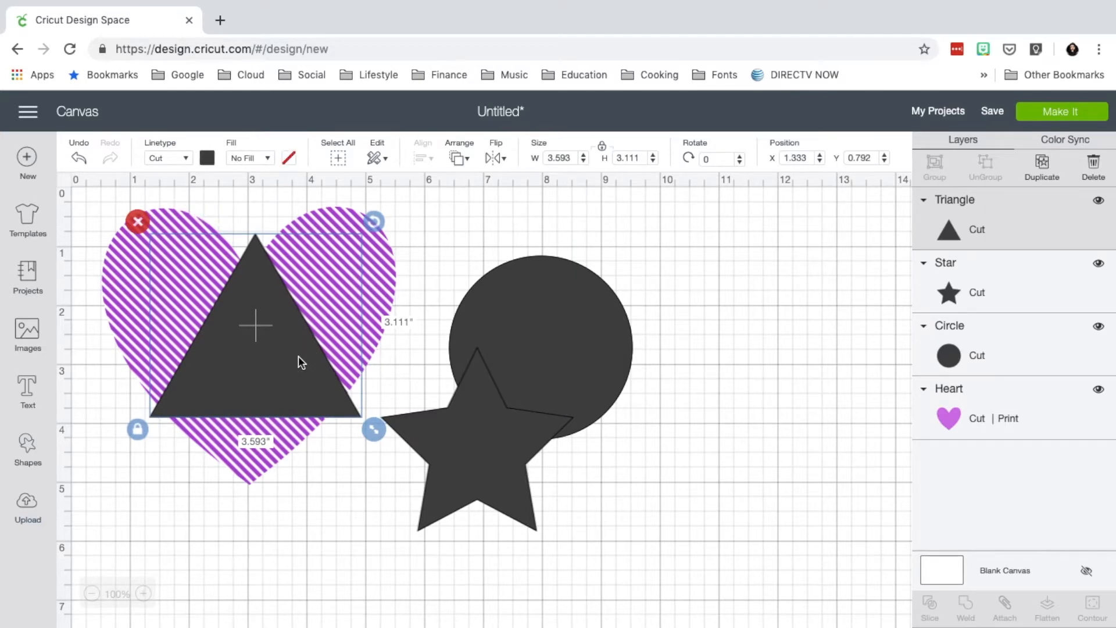
{"action": "left_click_drag", "start_coordinate": [373, 429], "coordinate": [263, 332]}
{"action": "left_click_drag", "start_coordinate": [200, 308], "coordinate": [175, 316]}
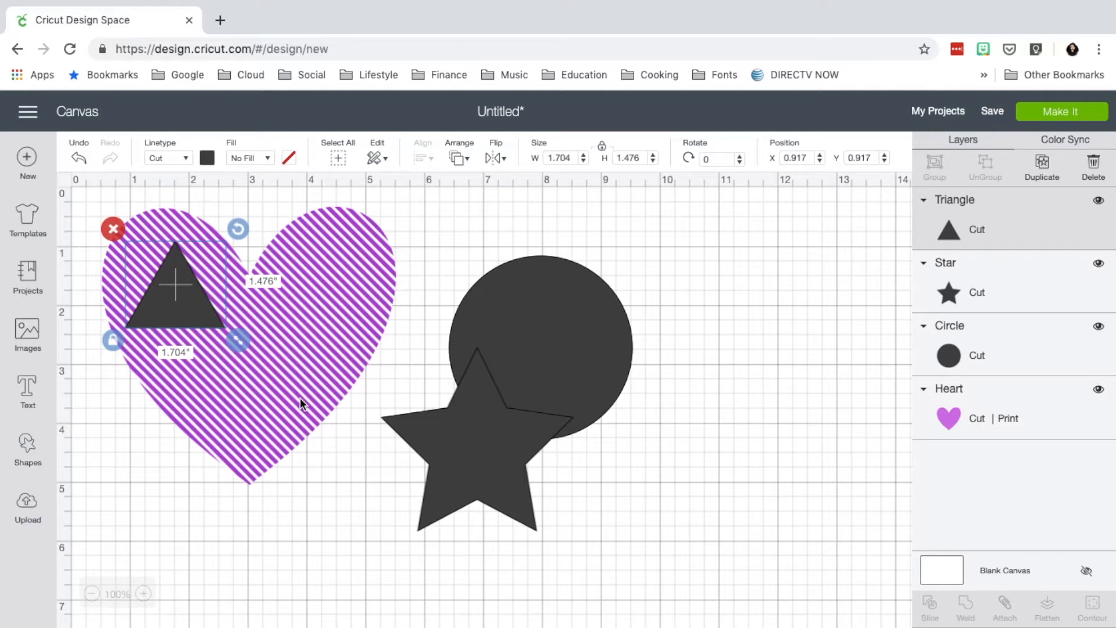
Step: Select the triangle and the heart together and group them
{"action": "left_click", "coordinate": [347, 313]}
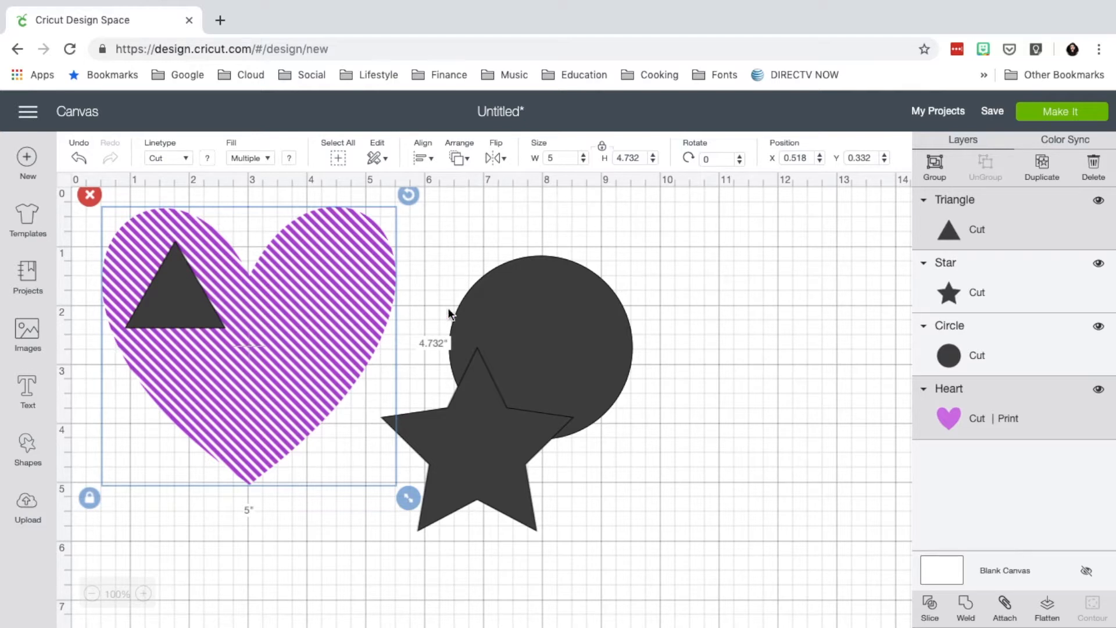
{"action": "left_click", "coordinate": [448, 244]}
{"action": "left_click", "coordinate": [196, 312]}
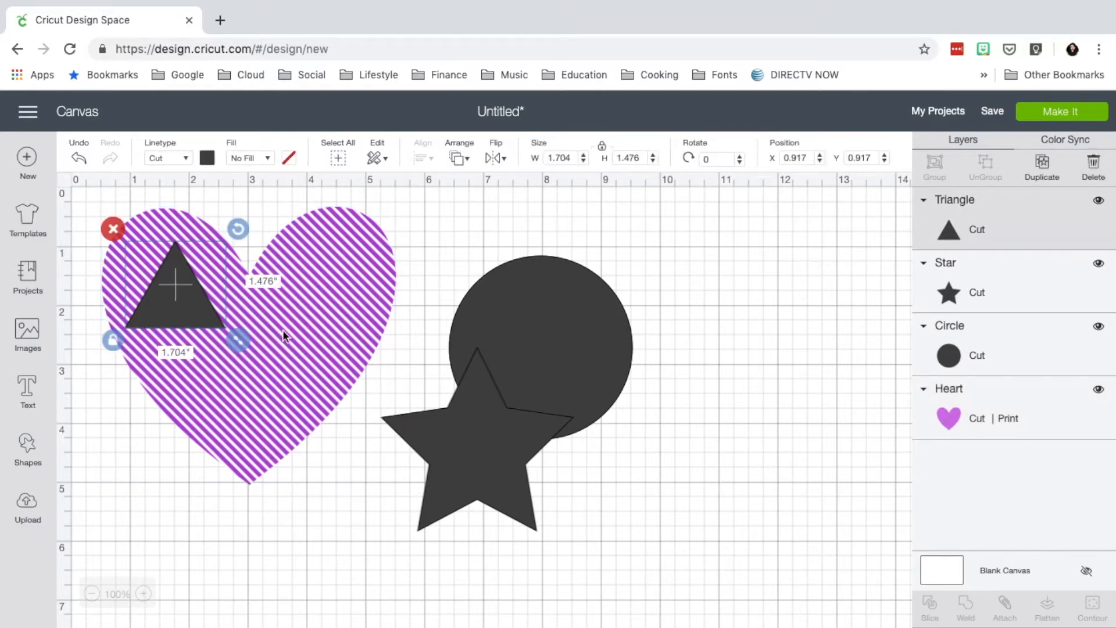
{"action": "left_click", "coordinate": [284, 329], "text": "shift"}
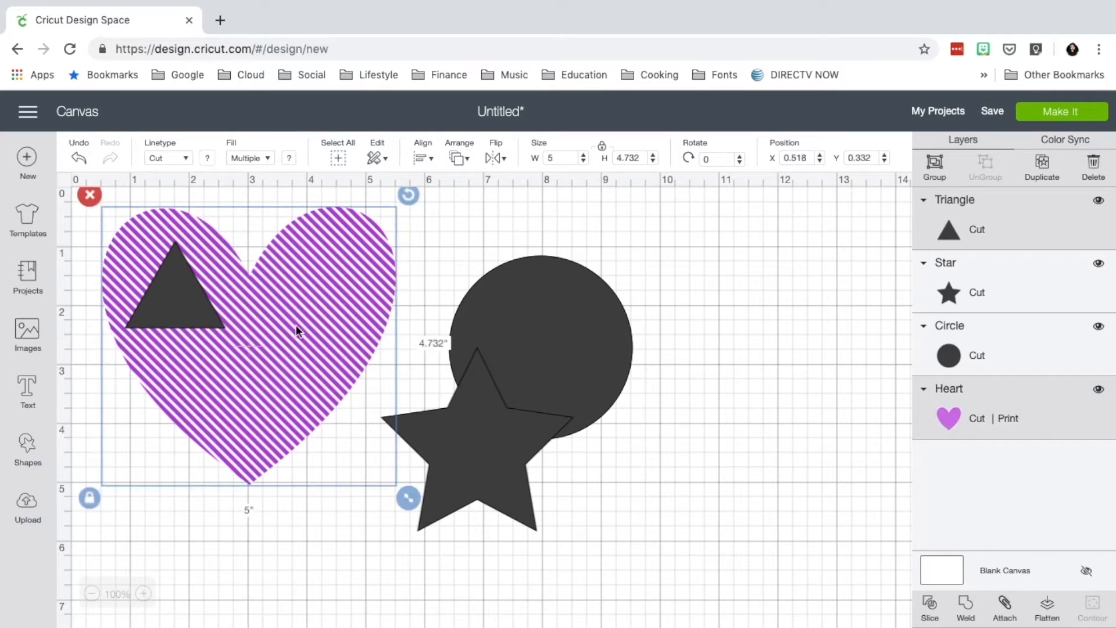
{"action": "left_click", "coordinate": [903, 231]}
{"action": "left_click", "coordinate": [1032, 229]}
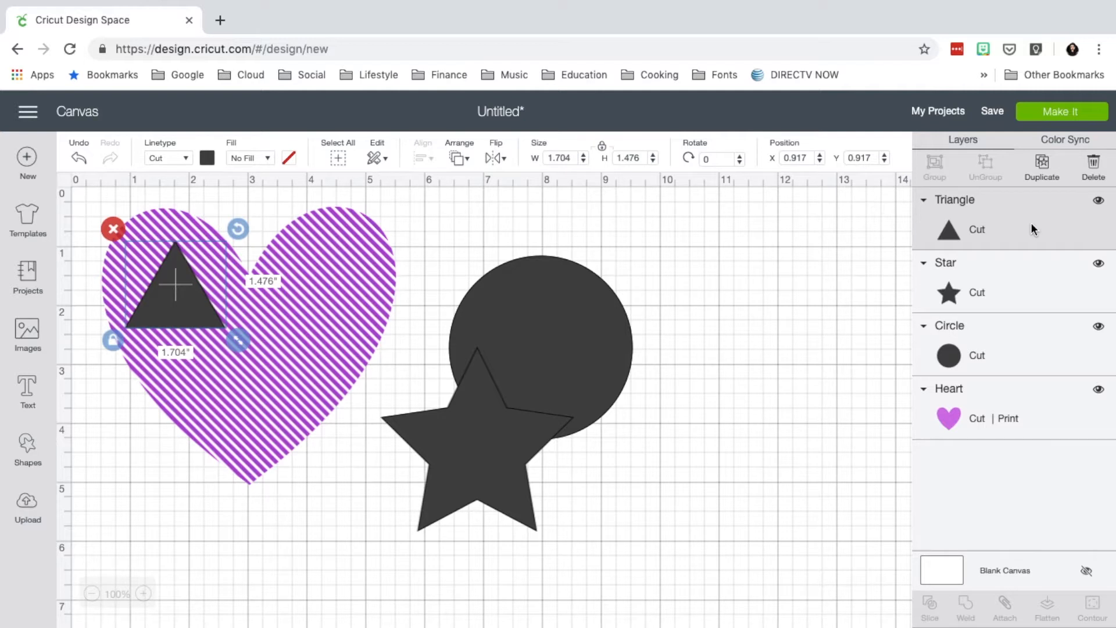
{"action": "left_click", "coordinate": [985, 399], "text": "shift"}
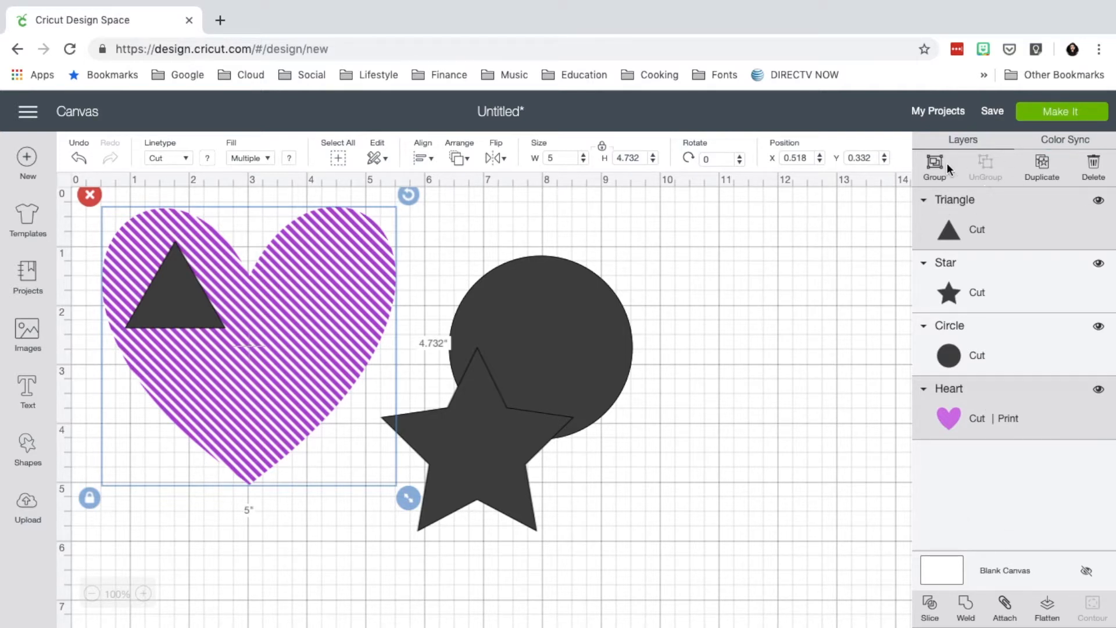
{"action": "left_click", "coordinate": [943, 201]}
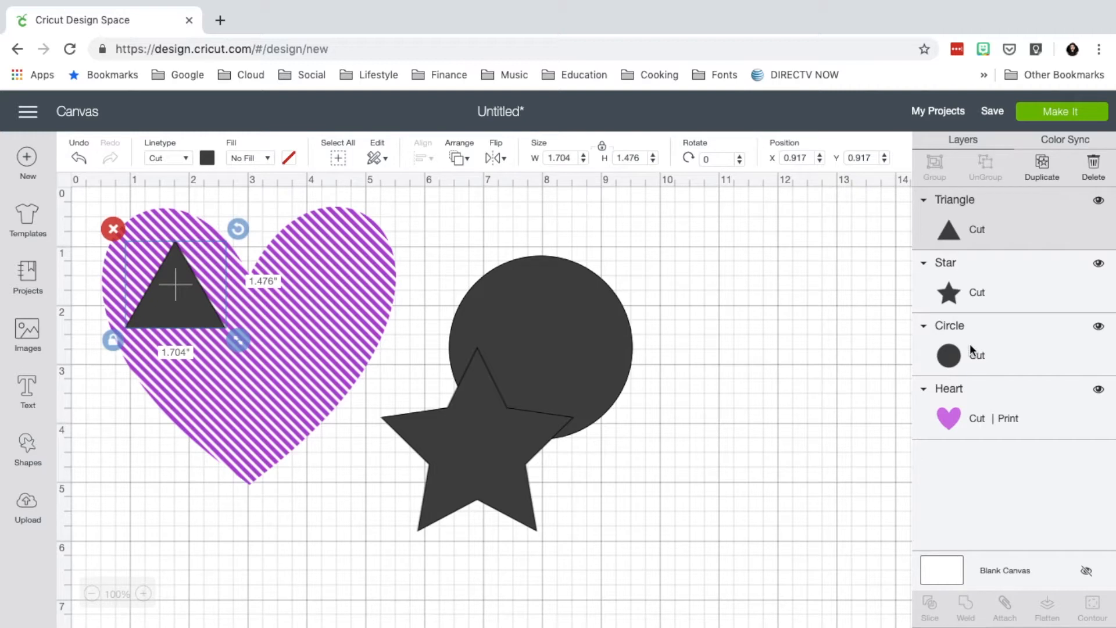
{"action": "left_click", "coordinate": [978, 393], "text": "shift"}
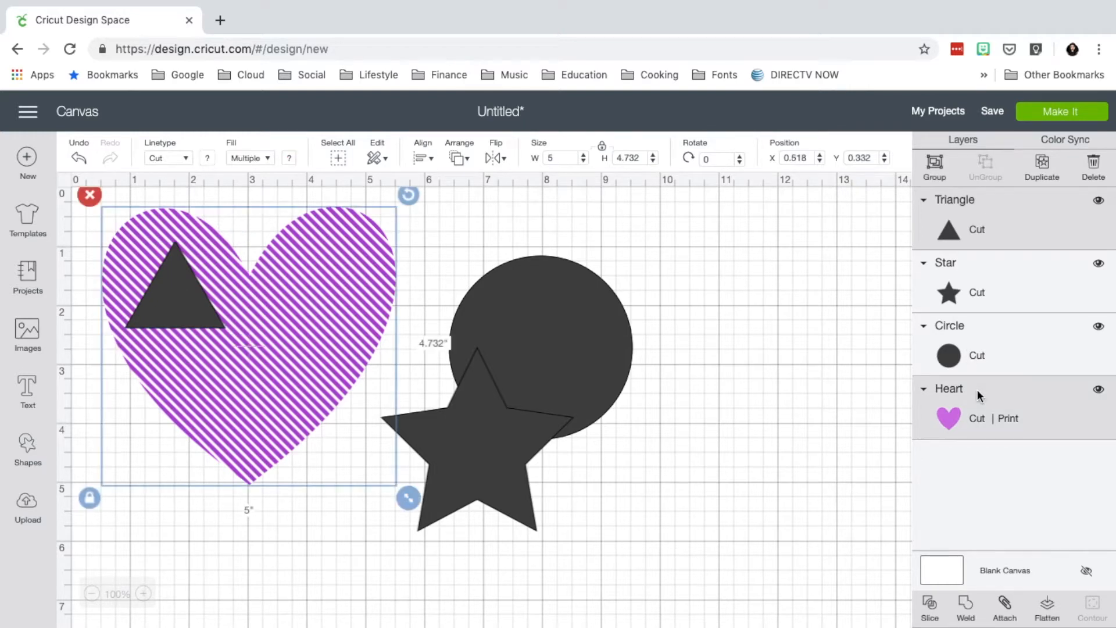
{"action": "left_click", "coordinate": [937, 169]}
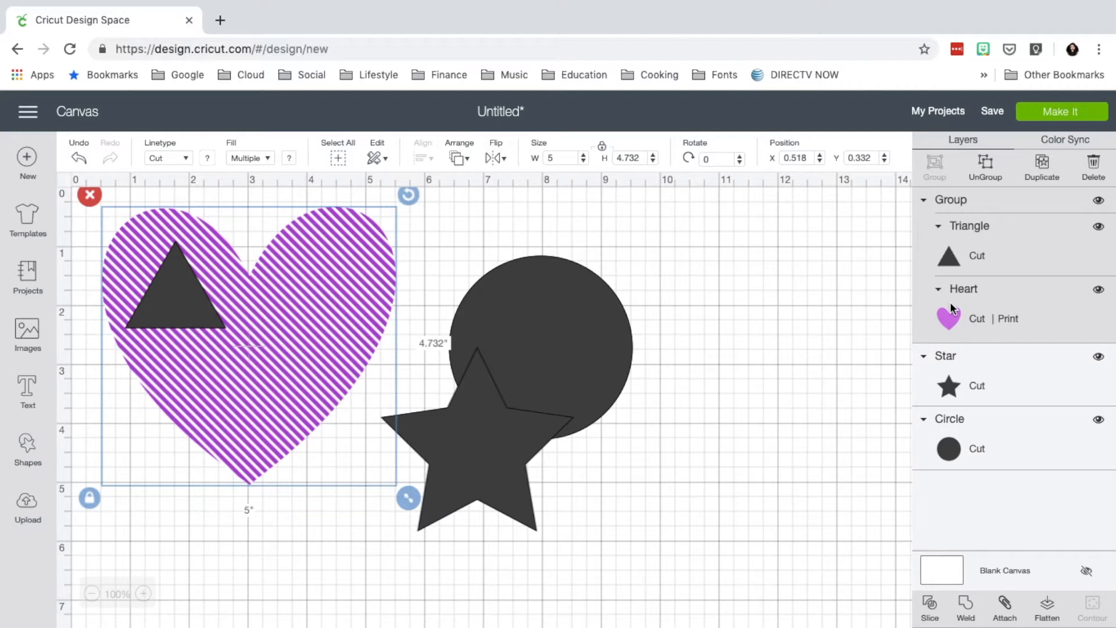
Step: Change the linetype of the triangle inside the group to Draw
{"action": "left_click", "coordinate": [986, 252]}
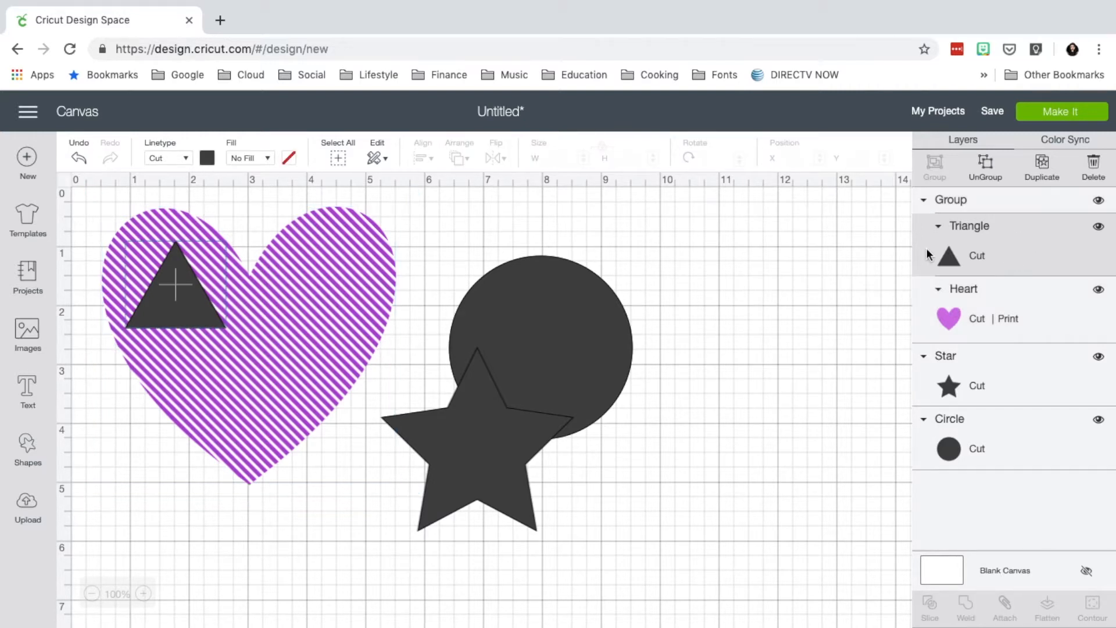
{"action": "left_click", "coordinate": [206, 158]}
{"action": "left_click", "coordinate": [187, 158]}
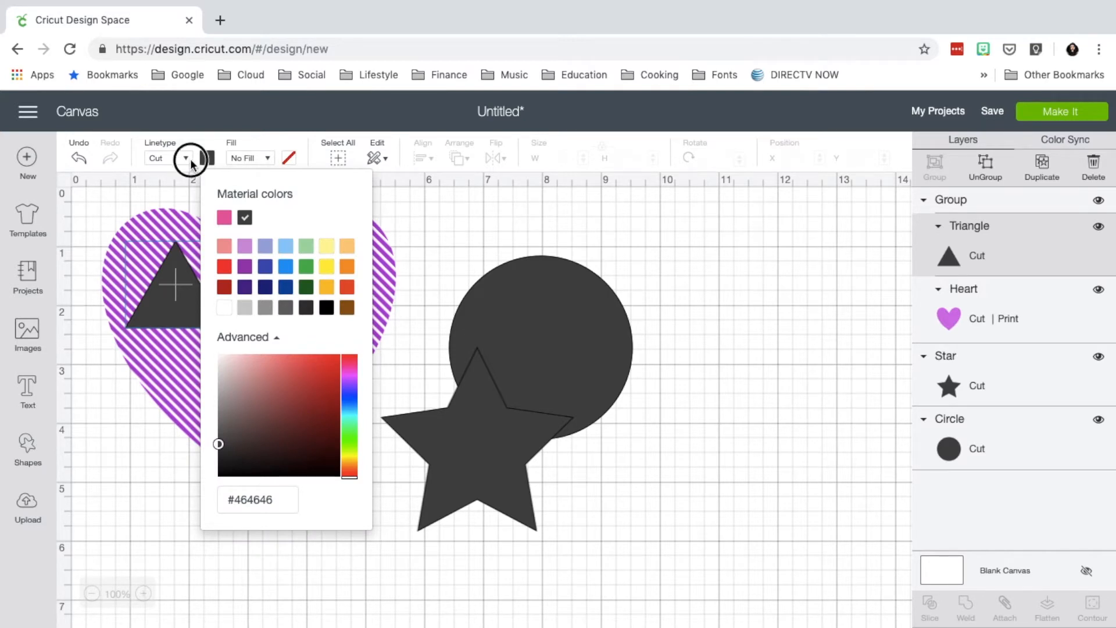
{"action": "left_click", "coordinate": [176, 195]}
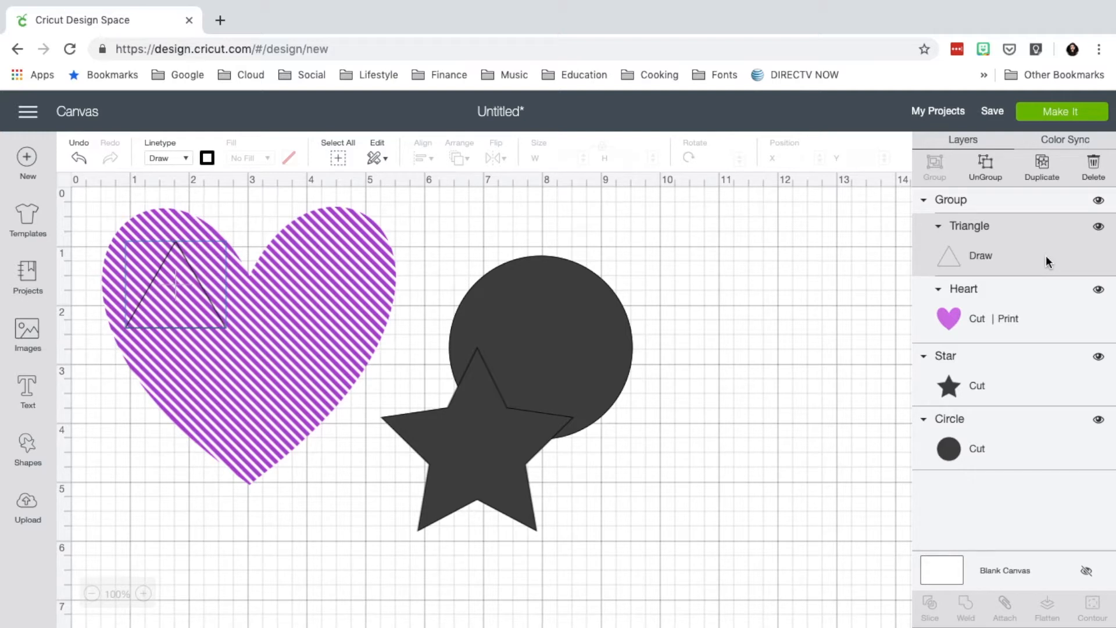
Step: Ungroup the triangle and the heart
{"action": "left_click", "coordinate": [1019, 203]}
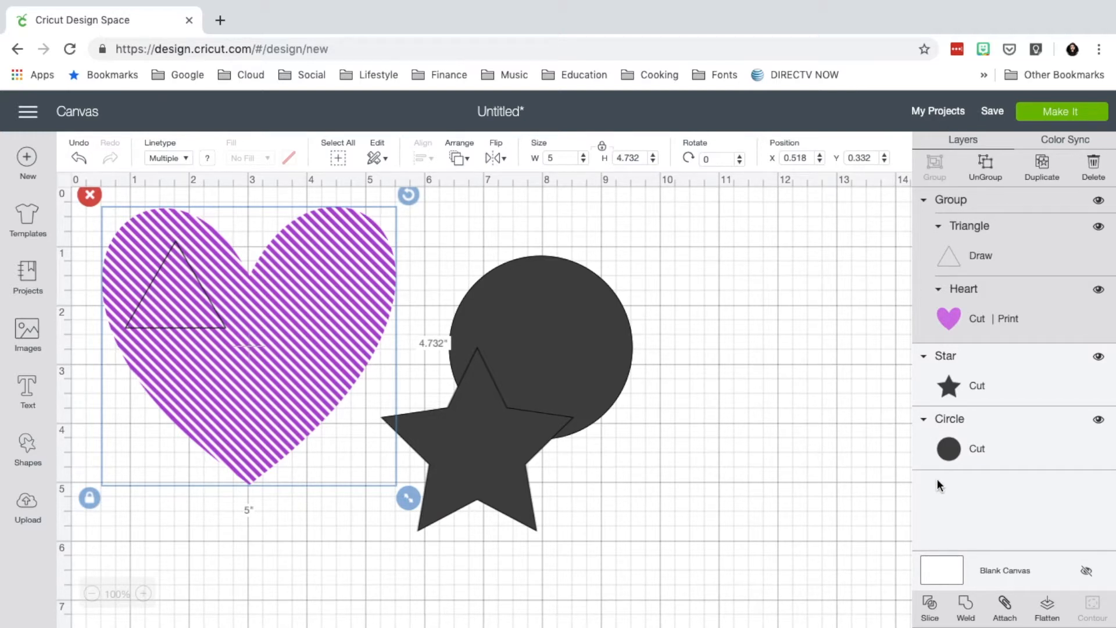
{"action": "mouse_move", "coordinate": [878, 625]}
{"action": "left_click", "coordinate": [986, 168]}
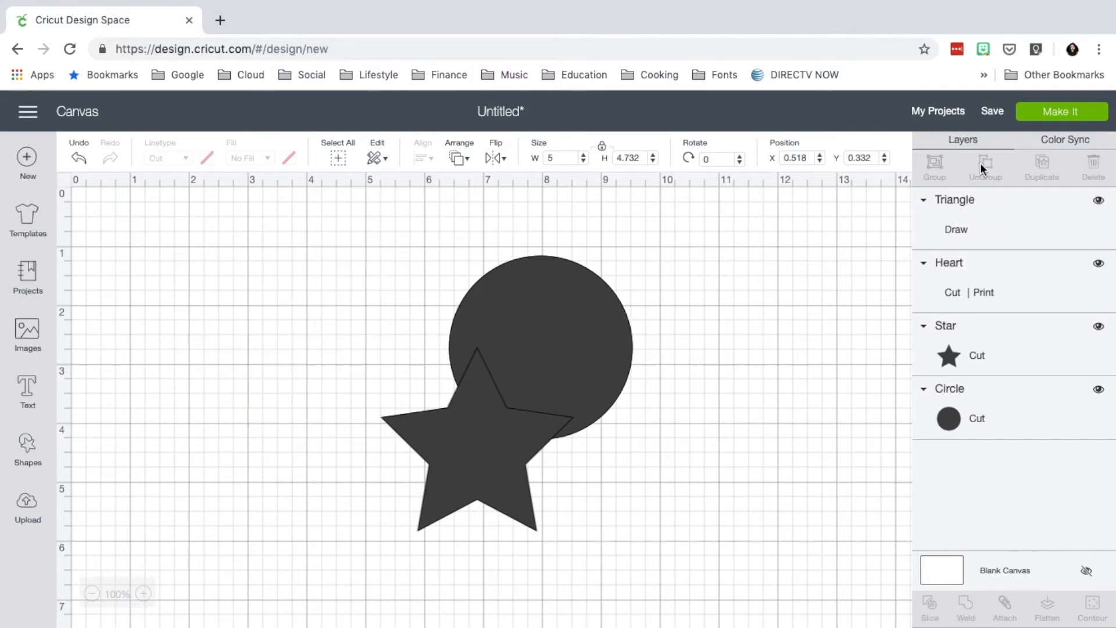
Step: Attach the triangle to the heart, and detach the two shapes again
{"action": "left_click", "coordinate": [970, 204]}
{"action": "left_click", "coordinate": [965, 263], "text": "shift"}
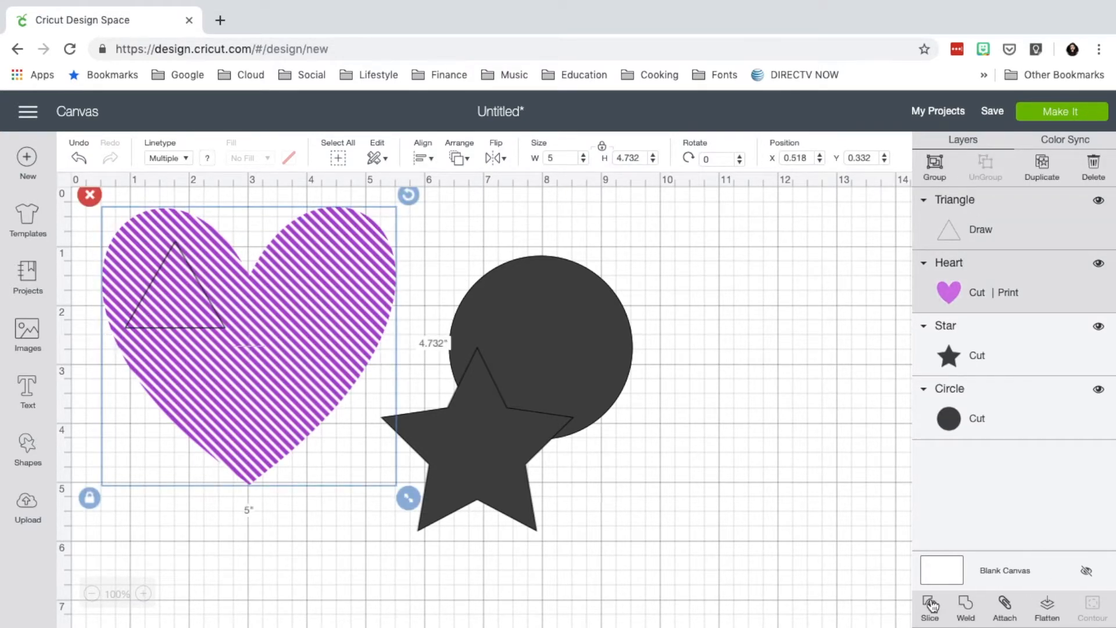
{"action": "left_click", "coordinate": [1001, 607]}
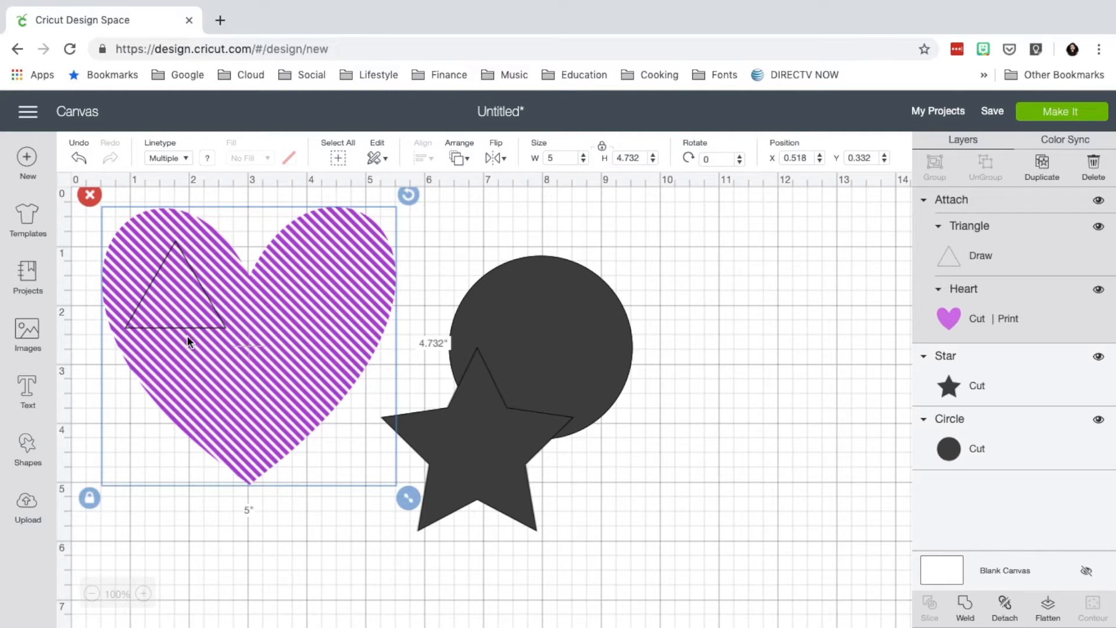
{"action": "left_click", "coordinate": [1007, 611]}
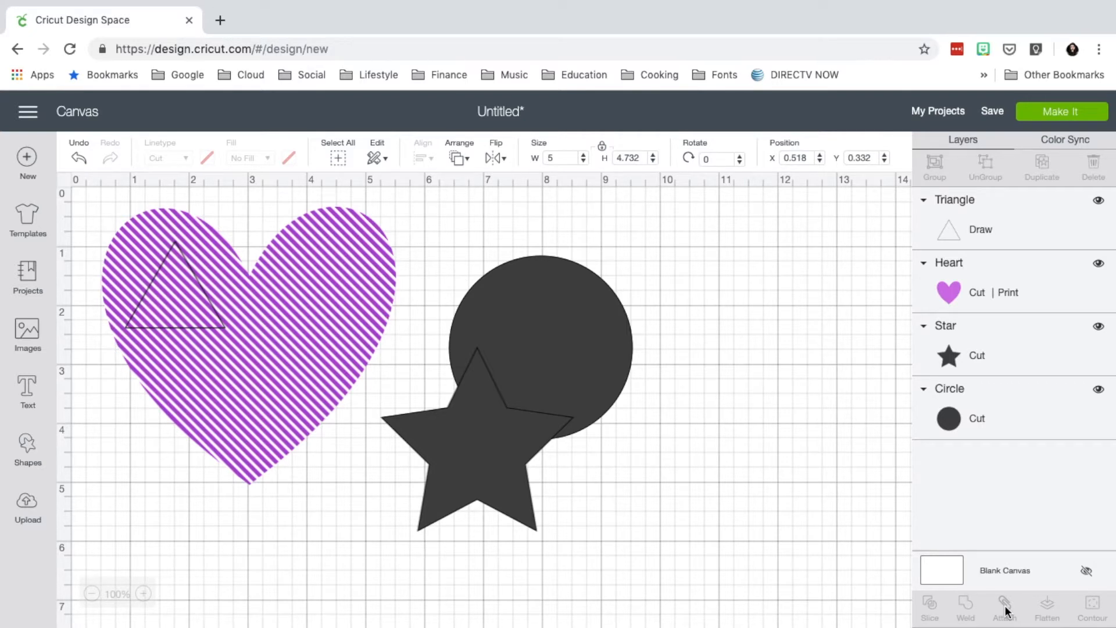
Step: Duplicate the triangle, moving the copy to about X 2.65, Y 1.81 on the heart, and delete that copy
{"action": "left_click", "coordinate": [1010, 229]}
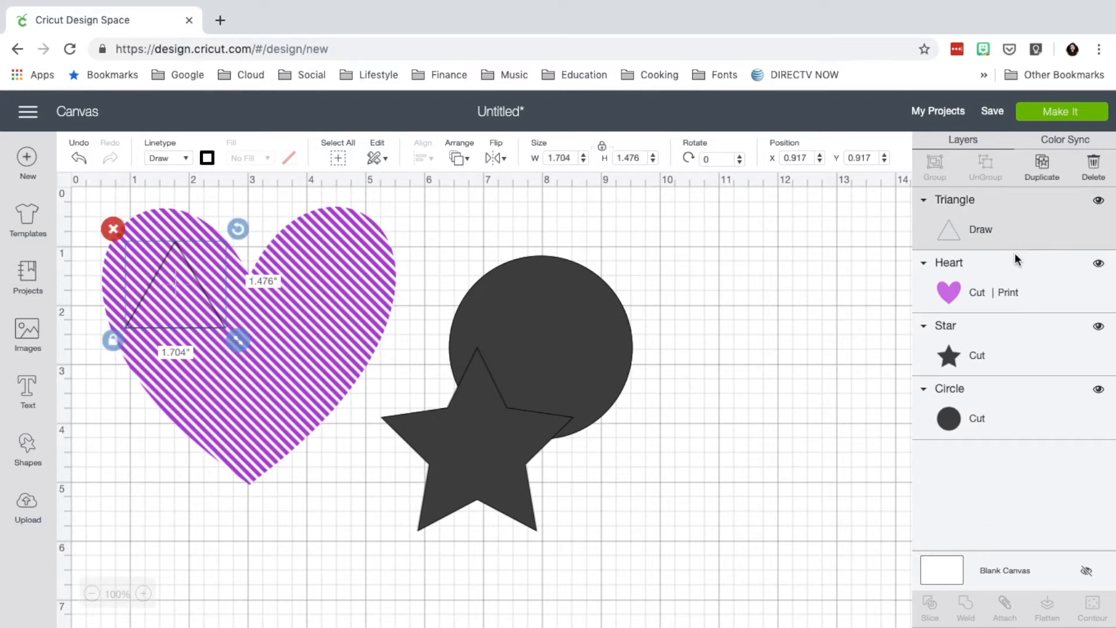
{"action": "left_click", "coordinate": [1044, 163]}
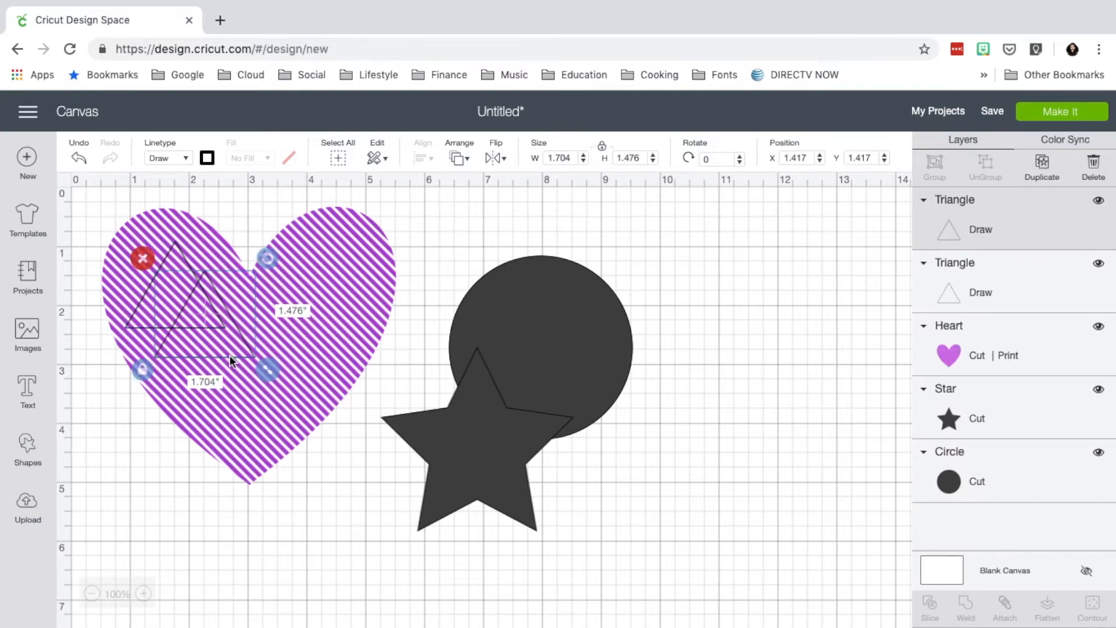
{"action": "left_click_drag", "start_coordinate": [230, 355], "coordinate": [303, 379]}
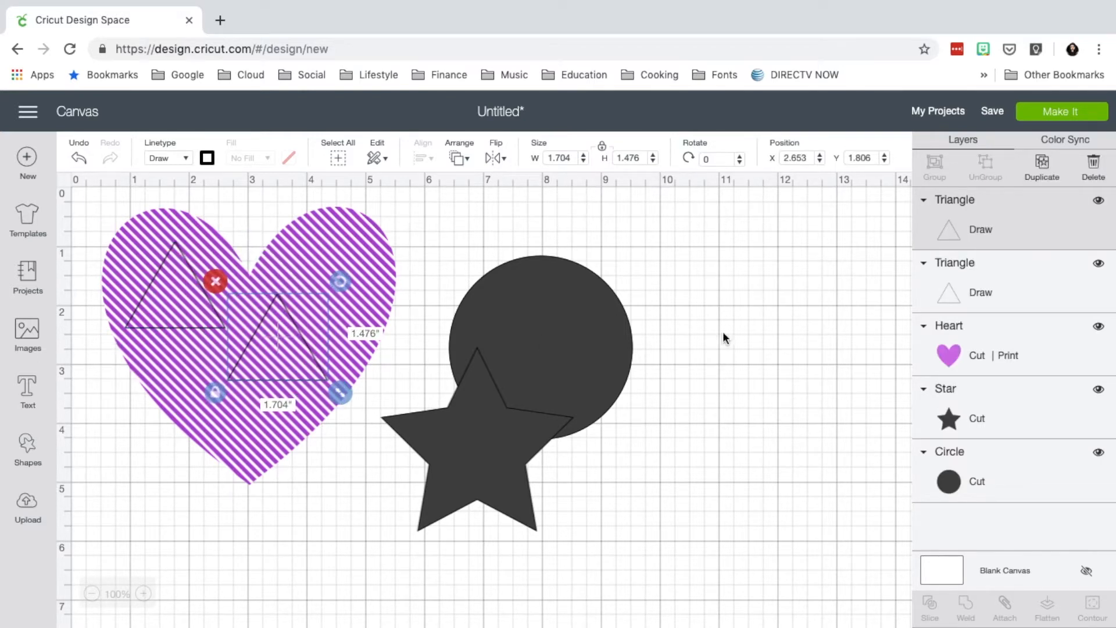
{"action": "left_click", "coordinate": [1093, 168]}
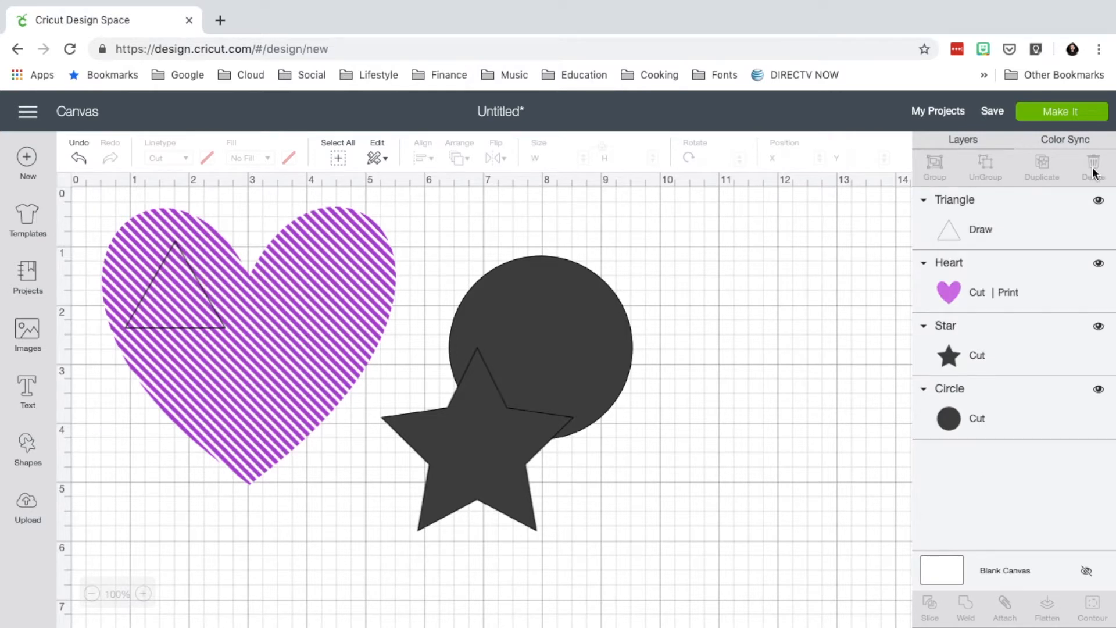
Step: Change the triangle's linetype to Cut, and slice the triangle and the heart
{"action": "left_click", "coordinate": [201, 294]}
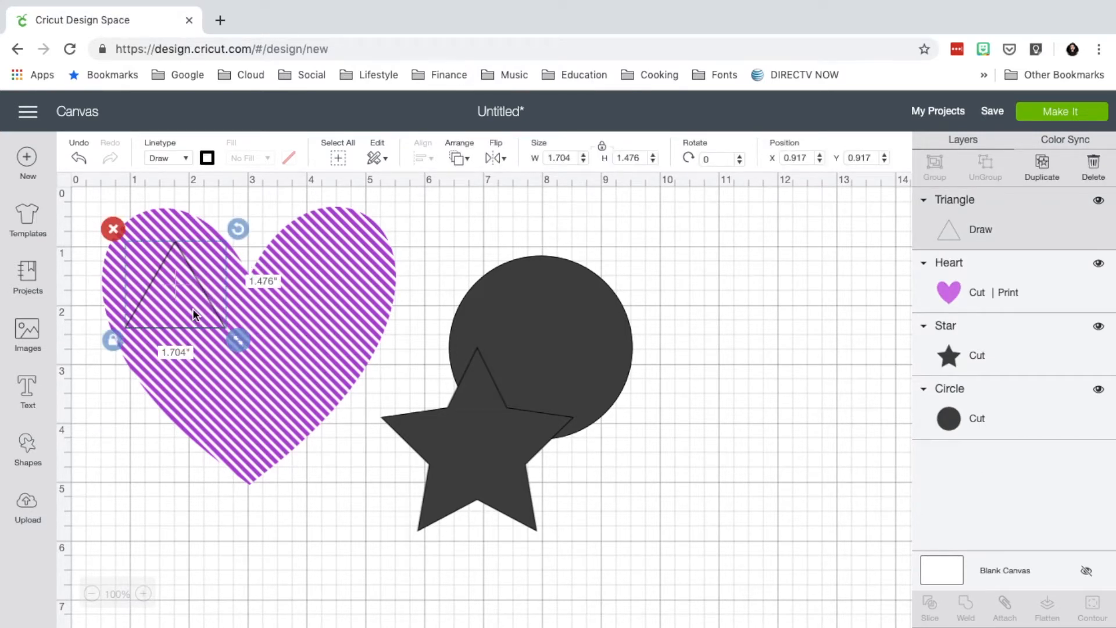
{"action": "left_click", "coordinate": [170, 158]}
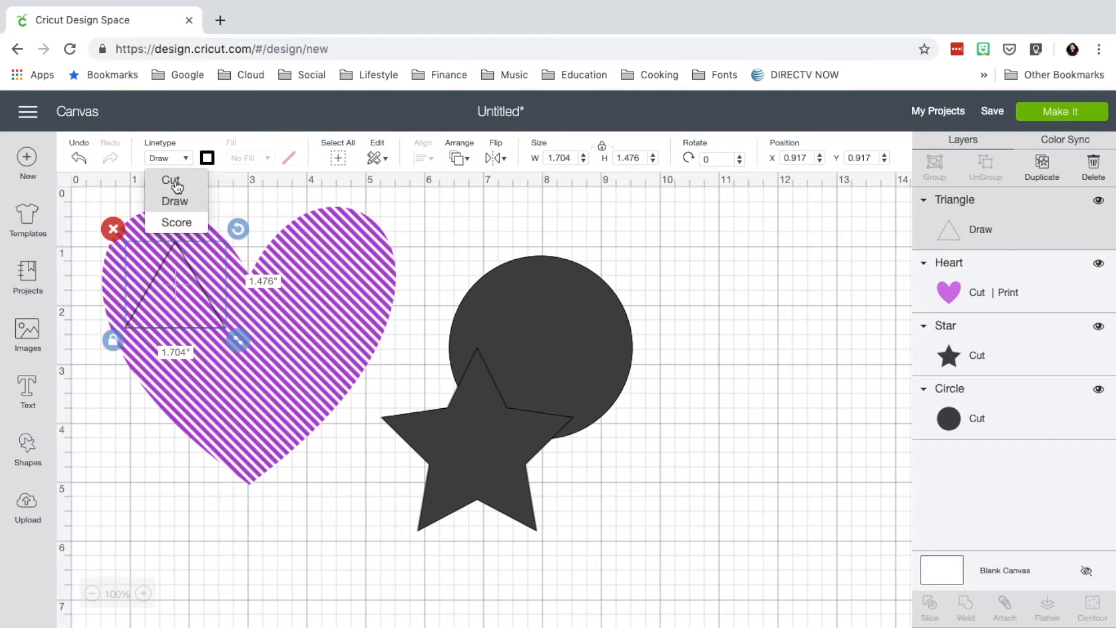
{"action": "left_click", "coordinate": [174, 182]}
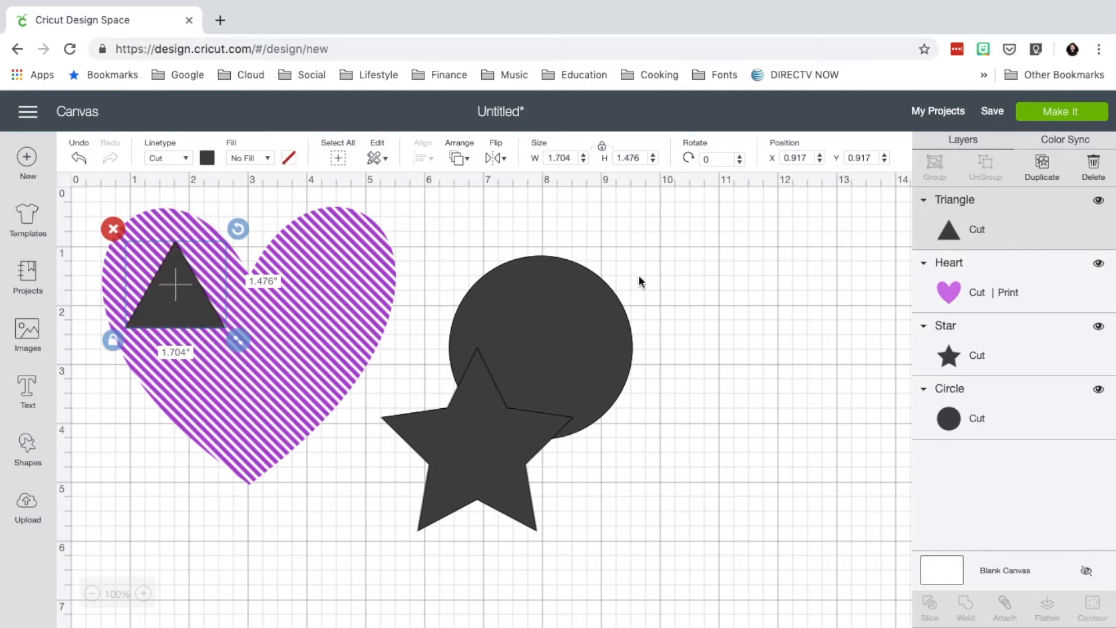
{"action": "left_click", "coordinate": [928, 285], "text": "shift"}
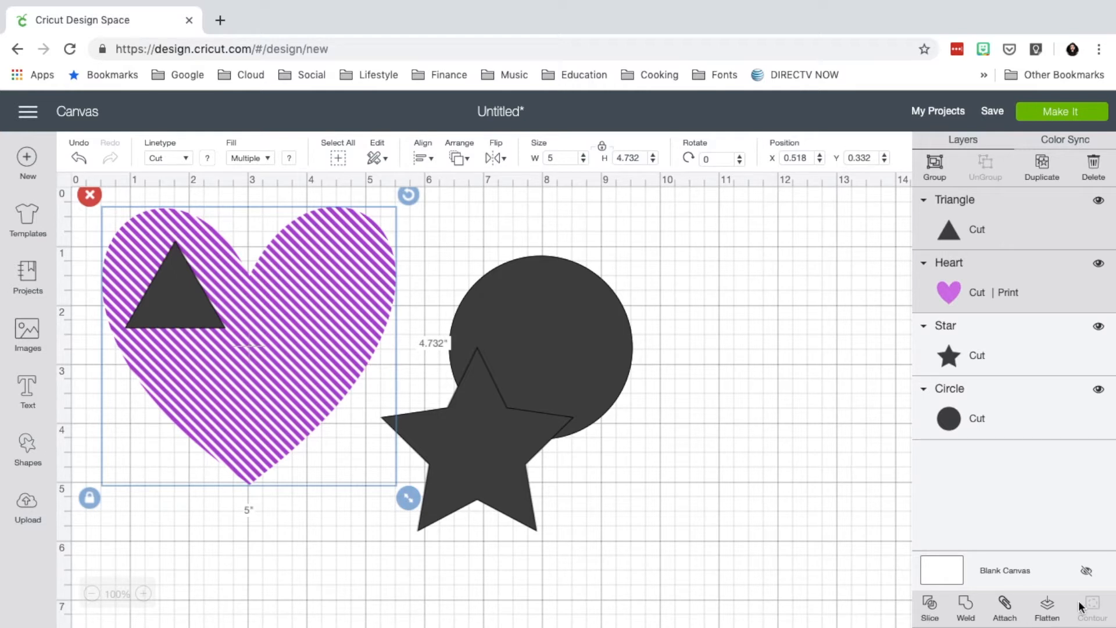
{"action": "left_click", "coordinate": [931, 612]}
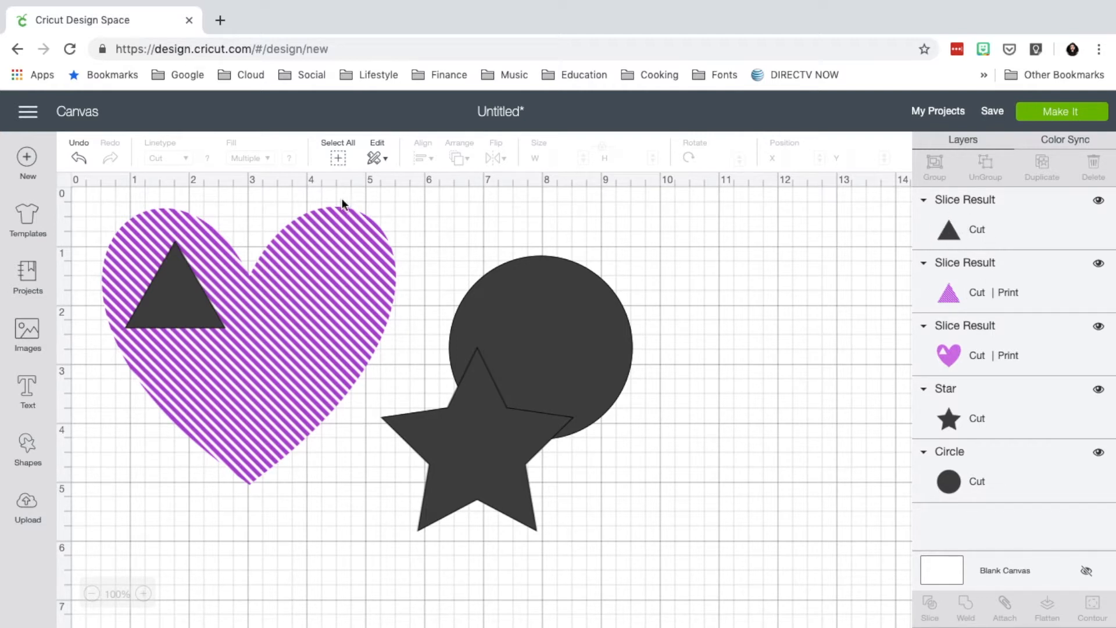
Step: Move the dark and striped slice-result triangles off the heart to beside the circle, and undo the moves and the slice
{"action": "left_click_drag", "start_coordinate": [195, 312], "coordinate": [740, 300]}
{"action": "left_click_drag", "start_coordinate": [163, 295], "coordinate": [676, 390]}
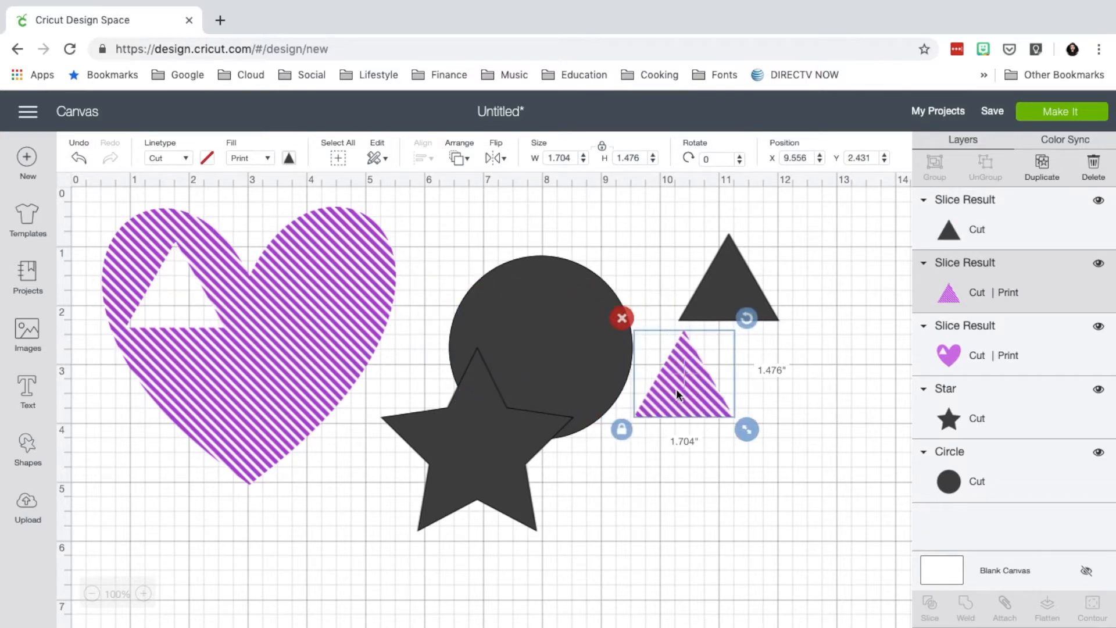
{"action": "key", "text": "ctrl+z"}
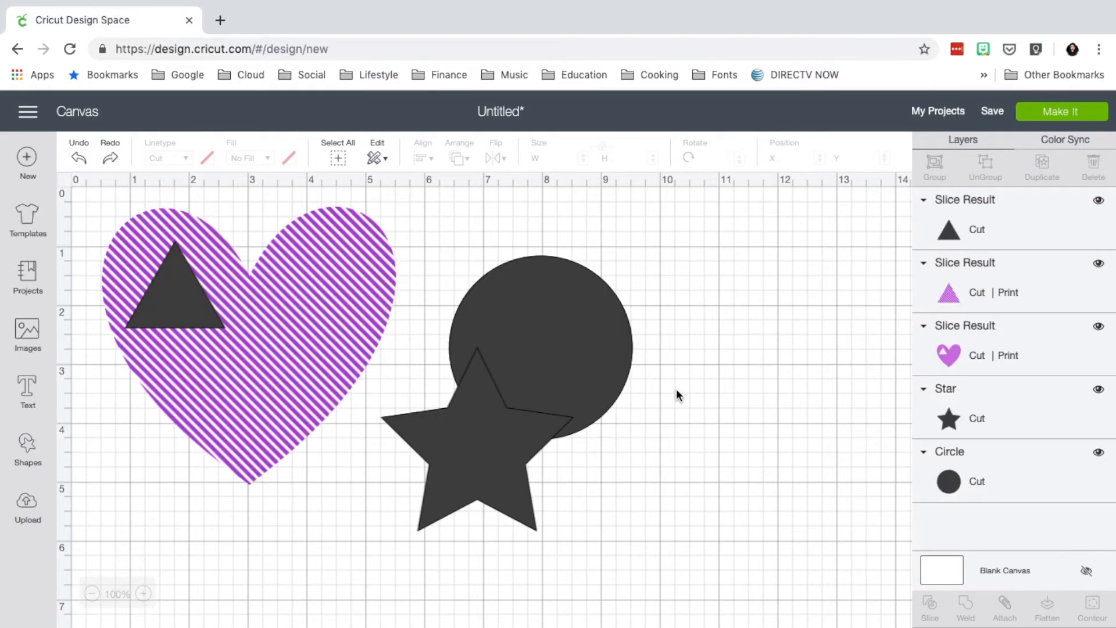
{"action": "key", "text": "ctrl+z"}
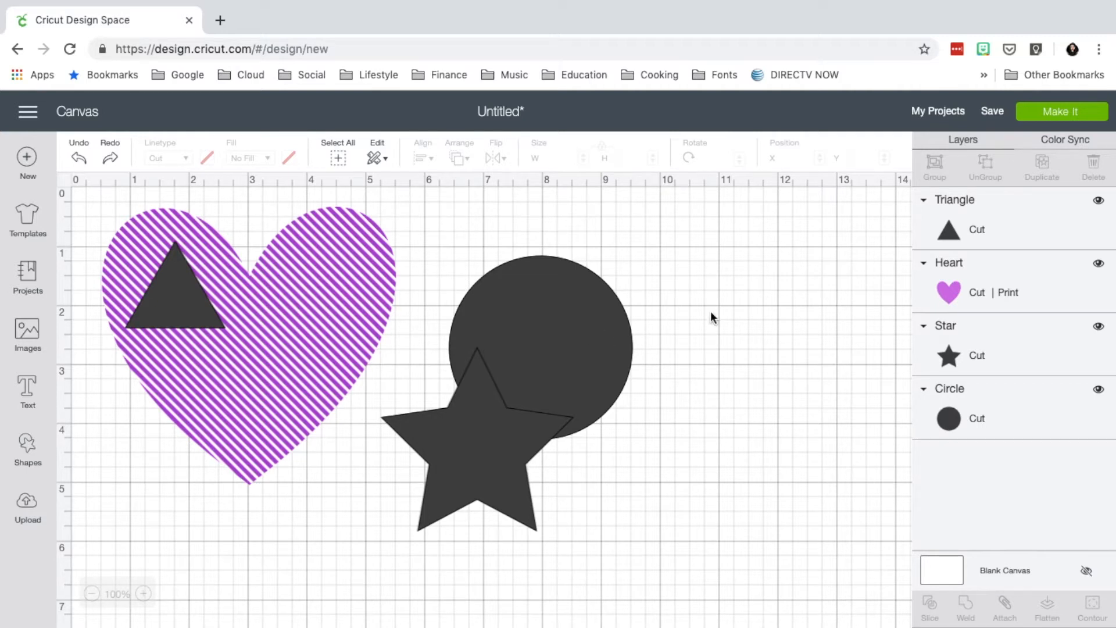
Step: Delete the triangle and move the heart to about X 0.93, Y 1.61
{"action": "left_click", "coordinate": [165, 291]}
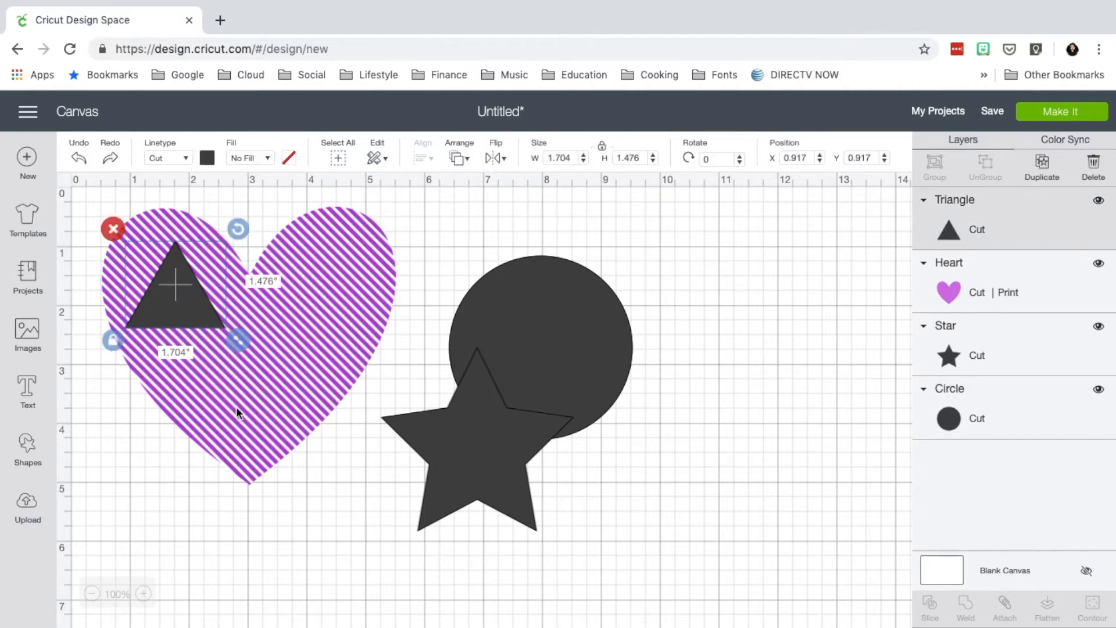
{"action": "left_click", "coordinate": [117, 232]}
{"action": "left_click_drag", "start_coordinate": [318, 372], "coordinate": [344, 448]}
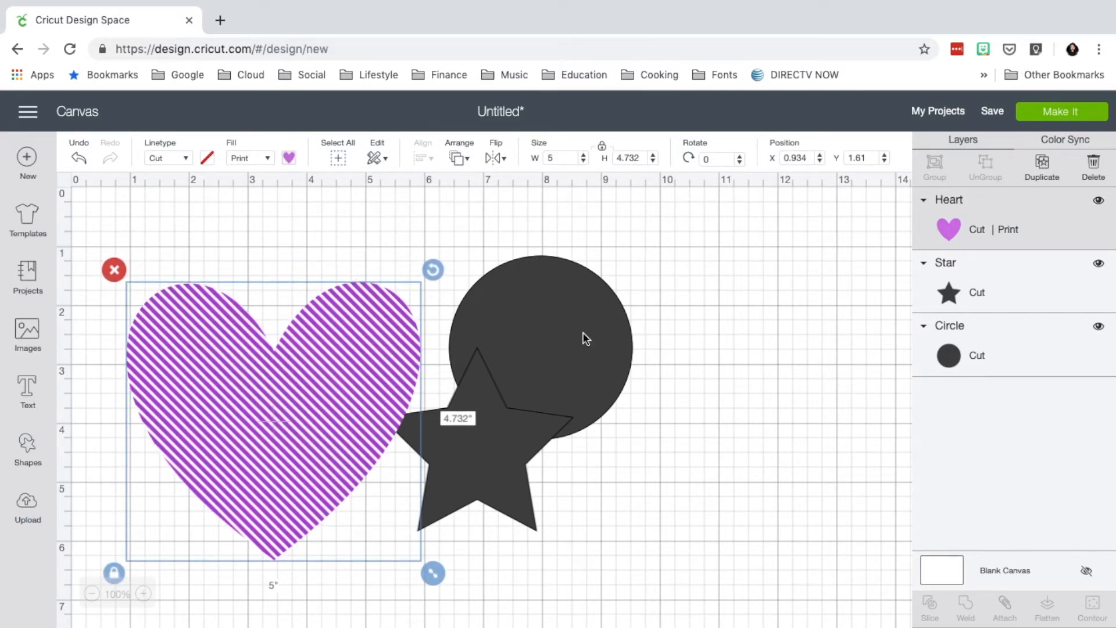
Step: Move the circle behind the heart to about X 2.07, Y 0.47, and set its width to 5 inches
{"action": "left_click_drag", "start_coordinate": [598, 302], "coordinate": [340, 263]}
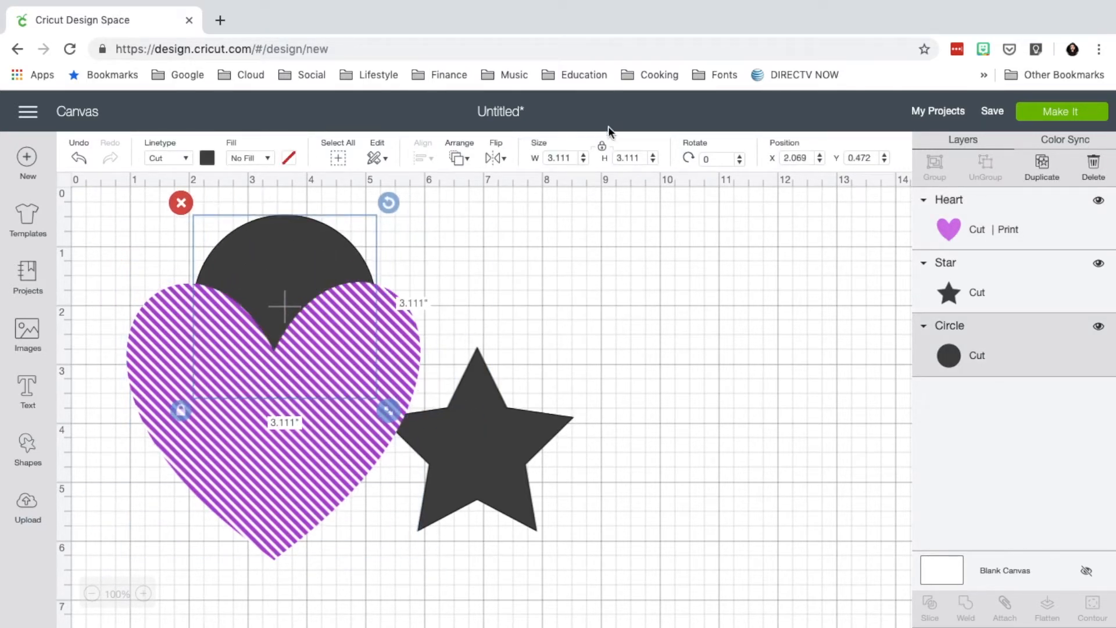
{"action": "left_click", "coordinate": [559, 157]}
{"action": "type", "text": "5"}
{"action": "key", "text": "Return"}
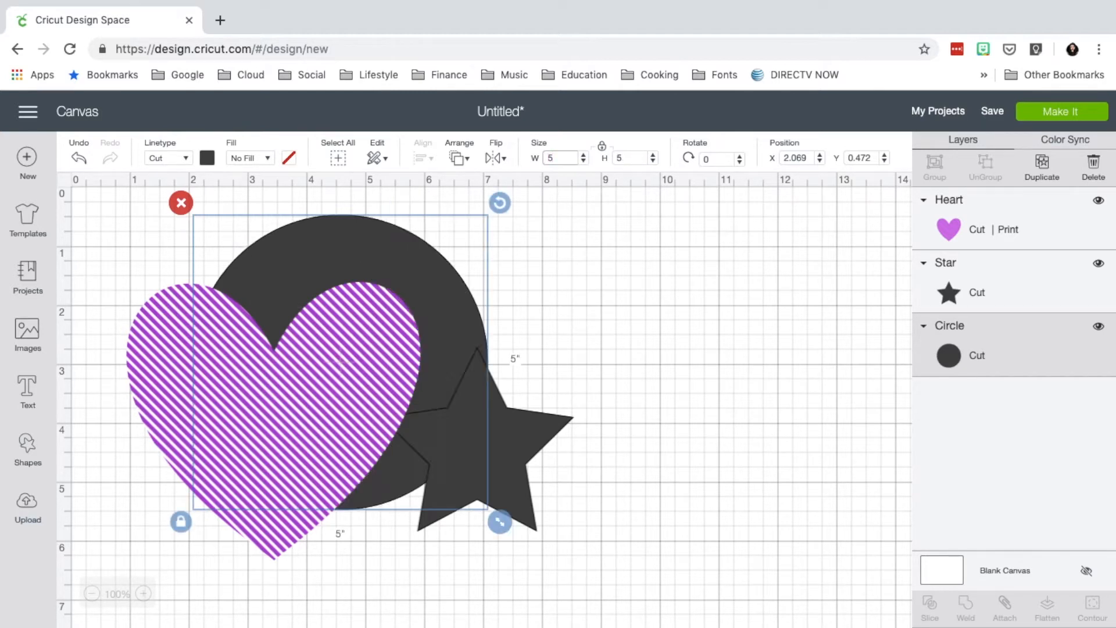
Step: Move the heart over the lower part of the circle, and center the two shapes horizontally
{"action": "left_click_drag", "start_coordinate": [417, 299], "coordinate": [480, 311]}
{"action": "left_click", "coordinate": [382, 236], "text": "shift"}
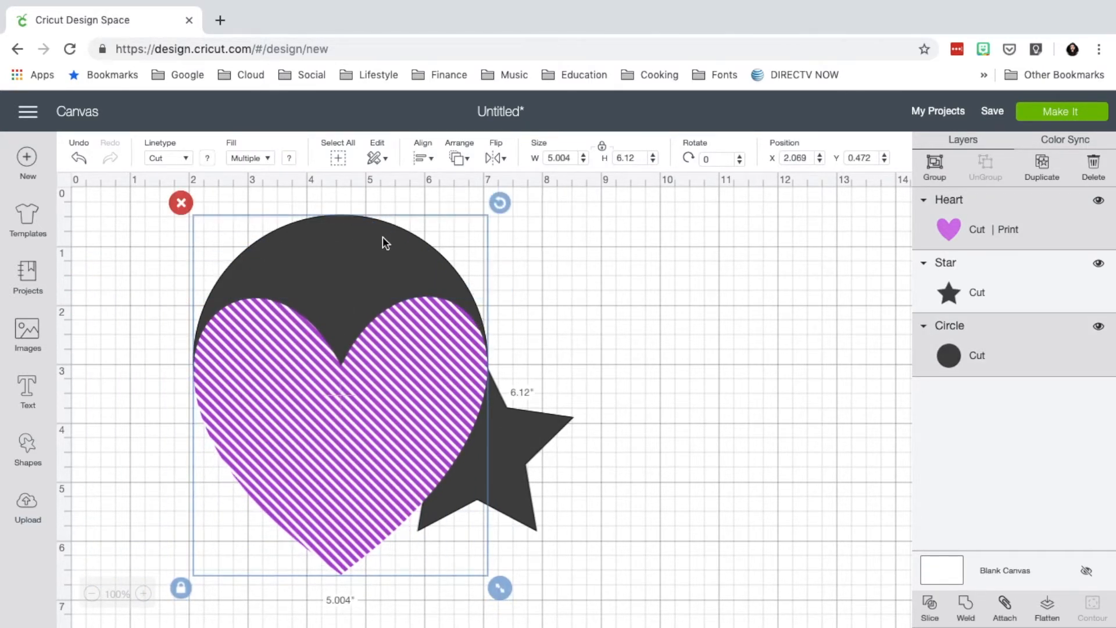
{"action": "left_click", "coordinate": [423, 157]}
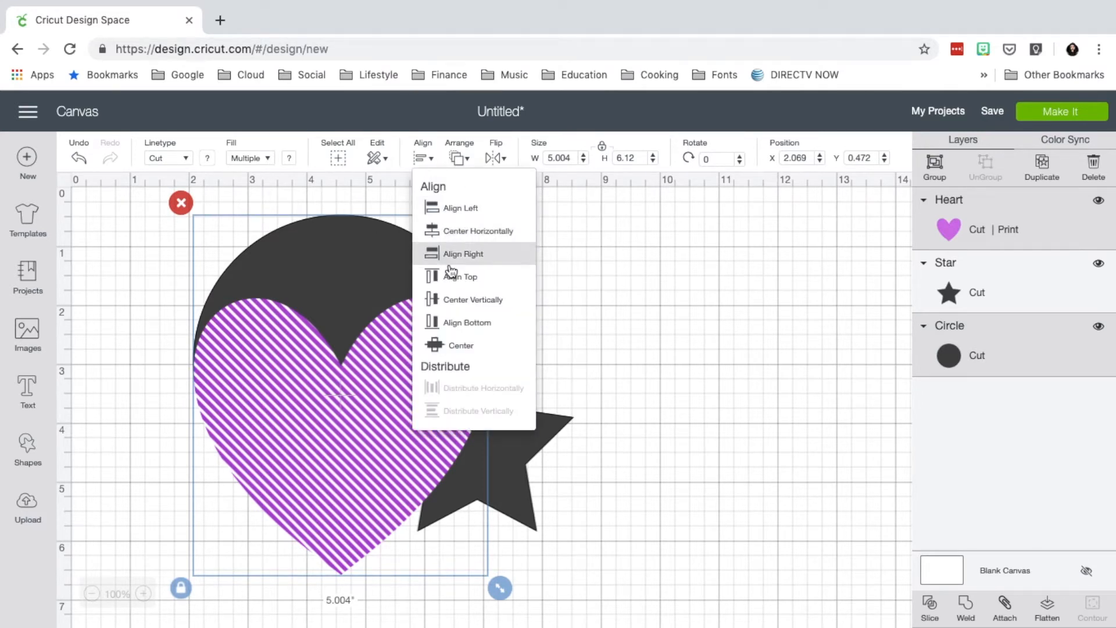
{"action": "left_click", "coordinate": [457, 233]}
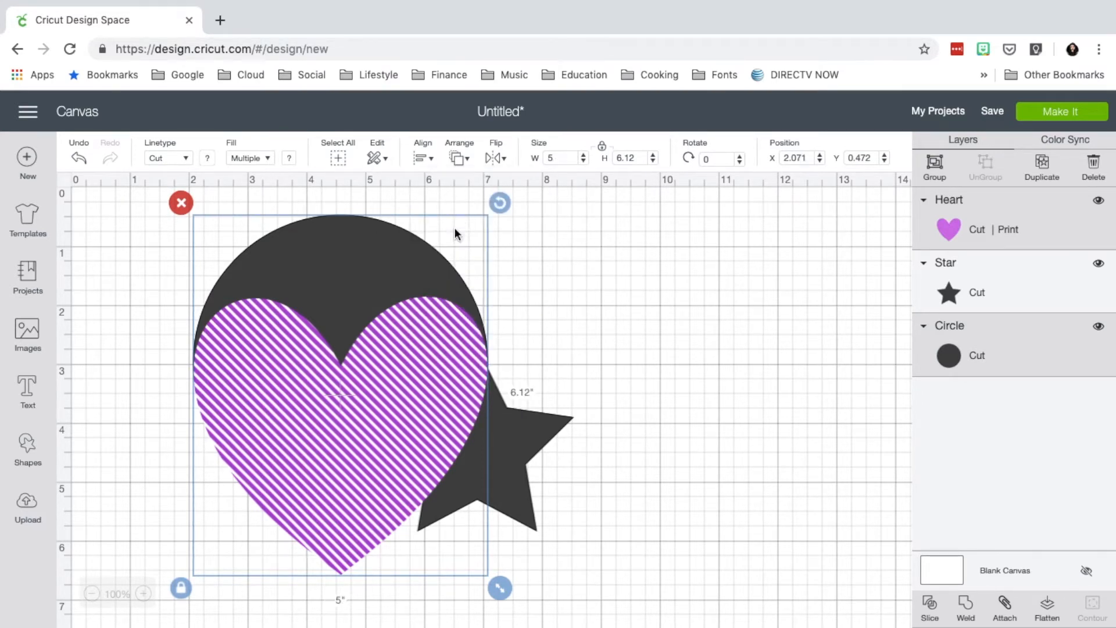
{"action": "left_click", "coordinate": [678, 280]}
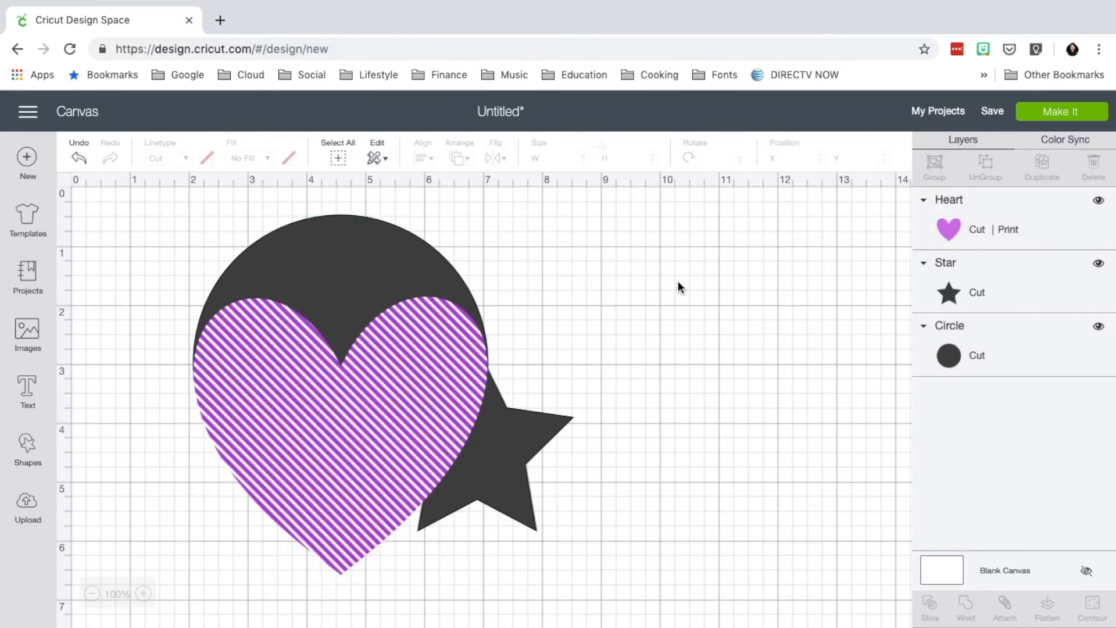
Step: Weld the heart and the circle, leaving the star out of the selection
{"action": "left_click", "coordinate": [972, 207]}
{"action": "left_click", "coordinate": [991, 278]}
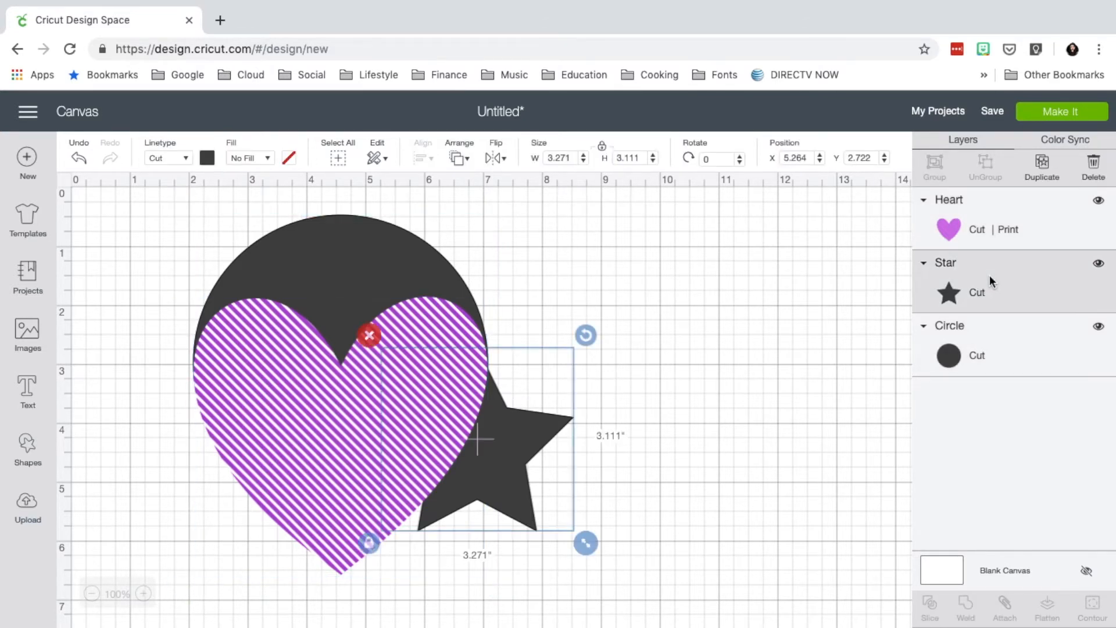
{"action": "left_click", "coordinate": [998, 214], "text": "shift"}
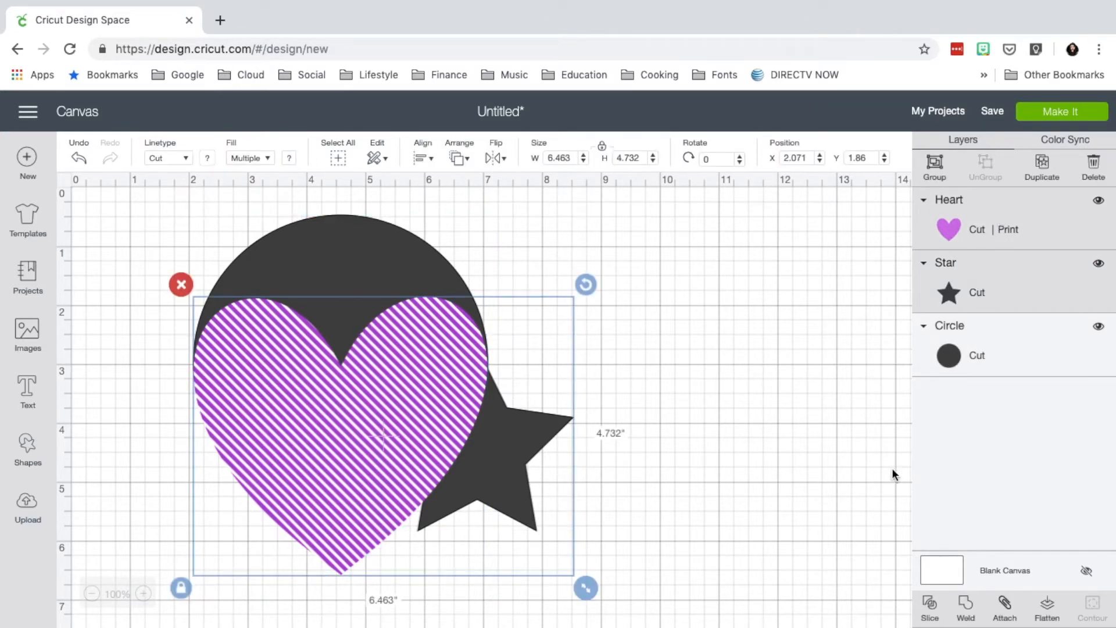
{"action": "left_click", "coordinate": [975, 227]}
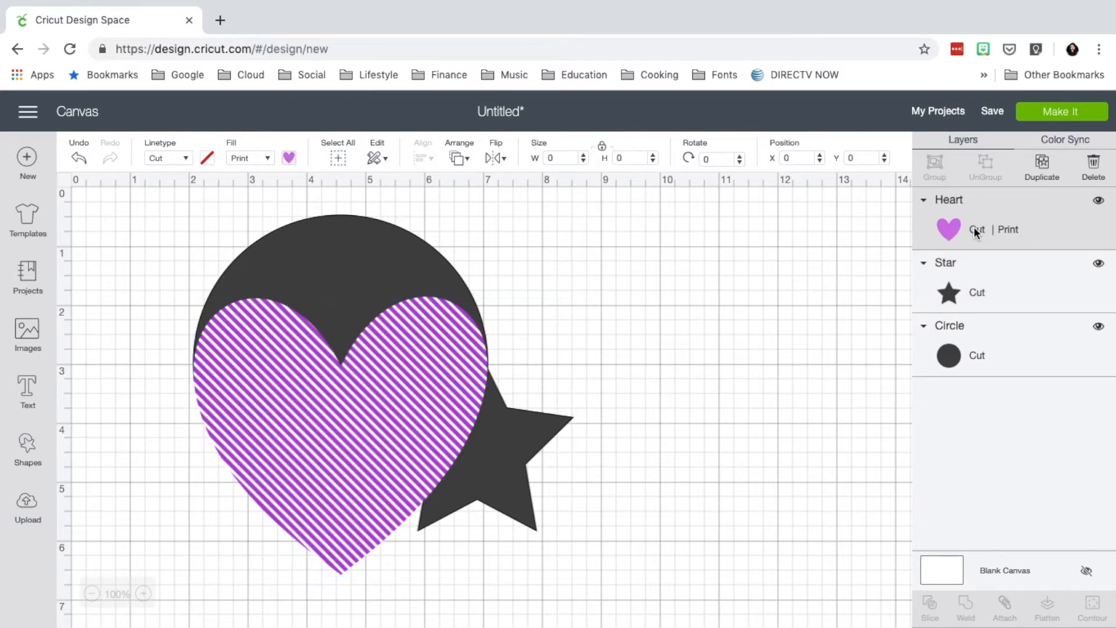
{"action": "left_click", "coordinate": [979, 328], "text": "shift"}
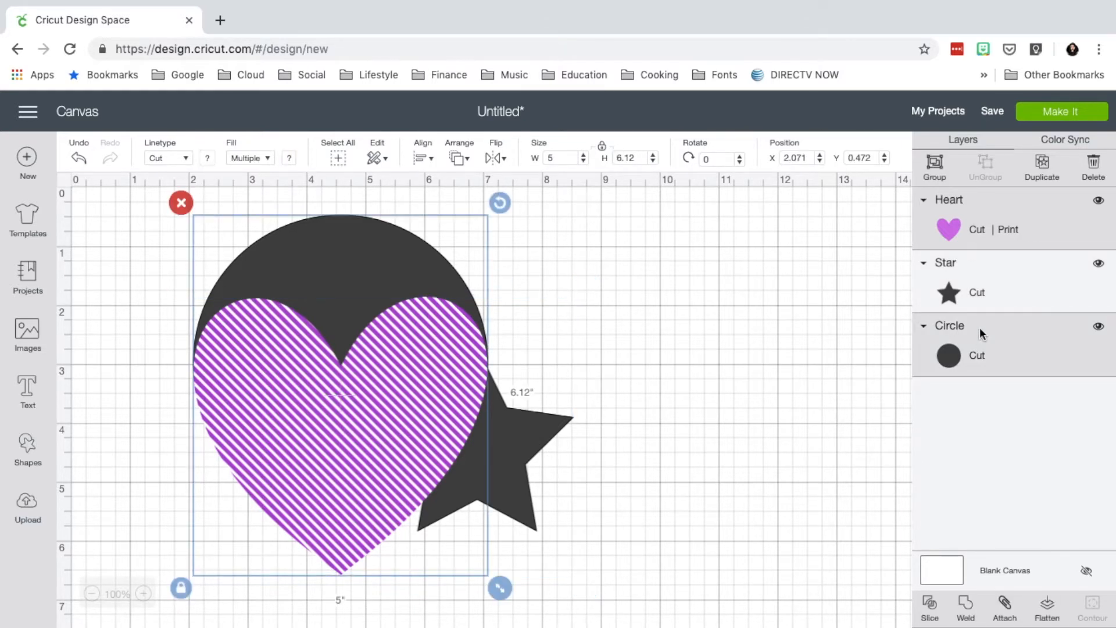
{"action": "left_click", "coordinate": [966, 607]}
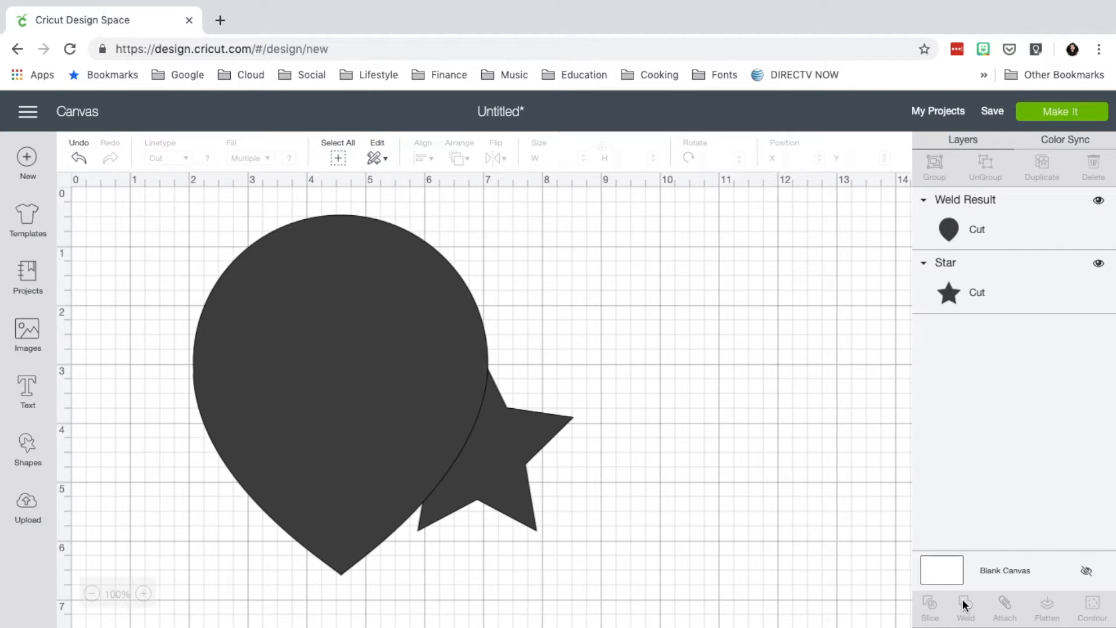
Step: Shrink the welded shape to about 3.31 by 4.05 inches and place it at about X 0.53, Y 0.54
{"action": "left_click_drag", "start_coordinate": [316, 403], "coordinate": [215, 400]}
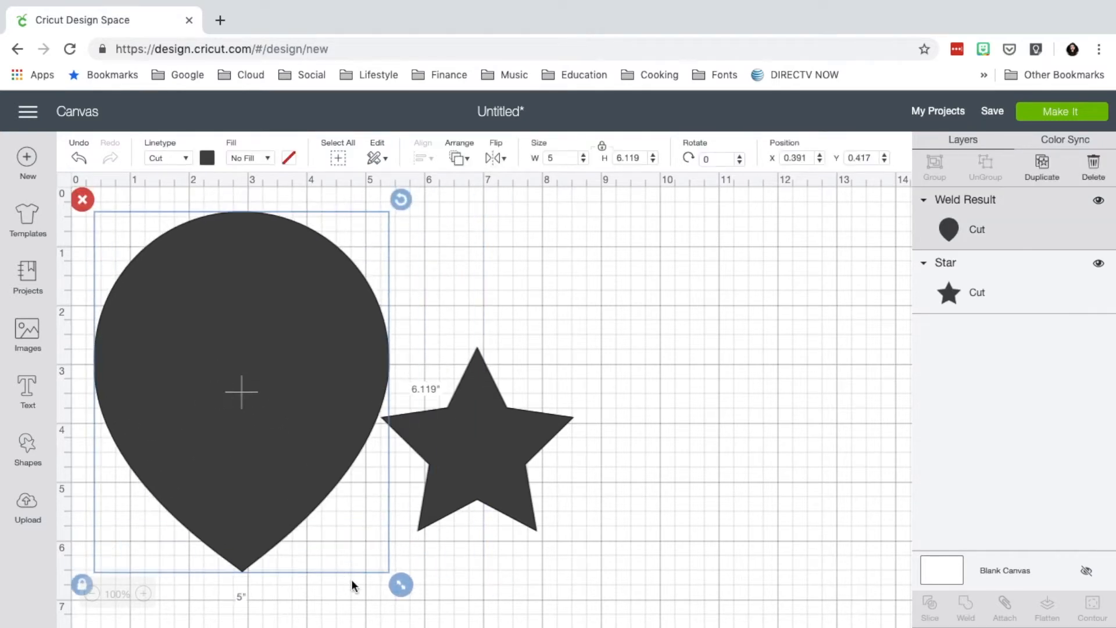
{"action": "left_click_drag", "start_coordinate": [400, 586], "coordinate": [298, 459]}
{"action": "mouse_move", "coordinate": [244, 356]}
{"action": "left_mouse_down"}
{"action": "mouse_move", "coordinate": [268, 360]}
{"action": "mouse_move", "coordinate": [258, 364]}
{"action": "left_mouse_up"}
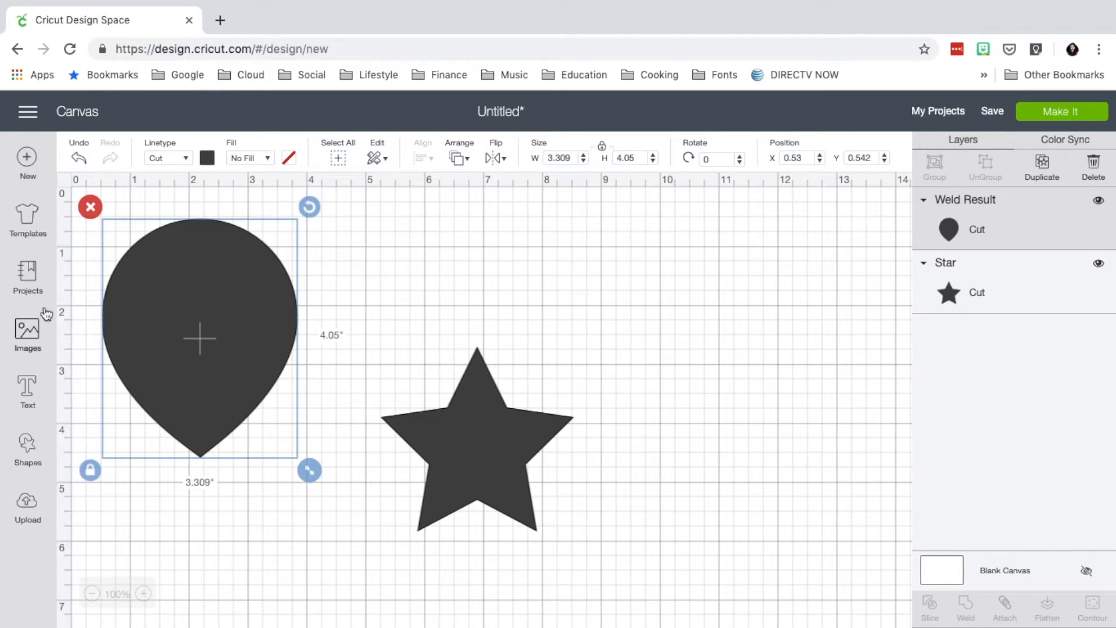
Step: Search the image library for "hello" and insert the blue striped HELLO! speech bubble
{"action": "left_click", "coordinate": [35, 331]}
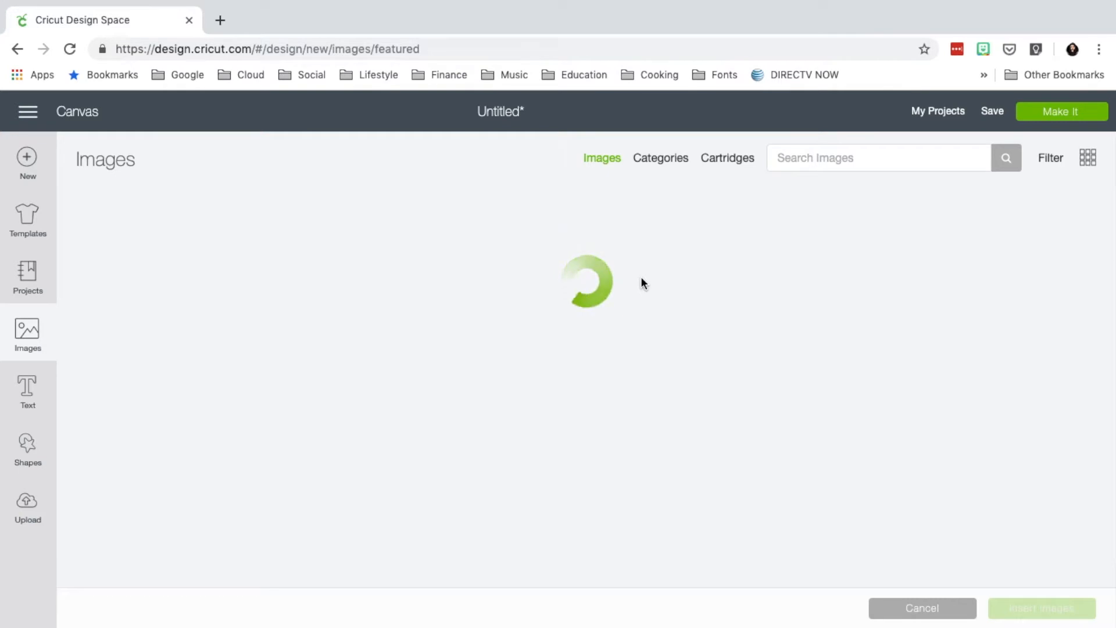
{"action": "left_click", "coordinate": [822, 169]}
{"action": "type", "text": "hello"}
{"action": "key", "text": "Return"}
{"action": "scroll", "coordinate": [760, 350], "scroll_direction": "down", "scroll_amount": 10}
{"action": "scroll", "coordinate": [760, 350], "scroll_direction": "down", "scroll_amount": 15}
{"action": "scroll", "coordinate": [761, 356], "scroll_direction": "down", "scroll_amount": 1}
{"action": "left_click", "coordinate": [926, 386]}
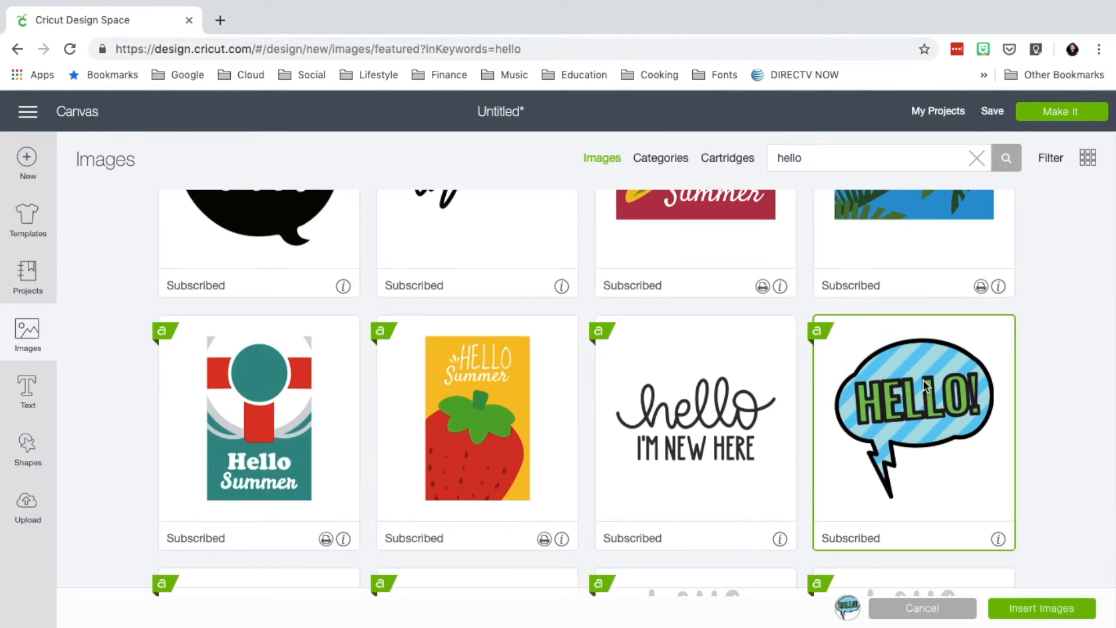
{"action": "left_click", "coordinate": [1042, 608]}
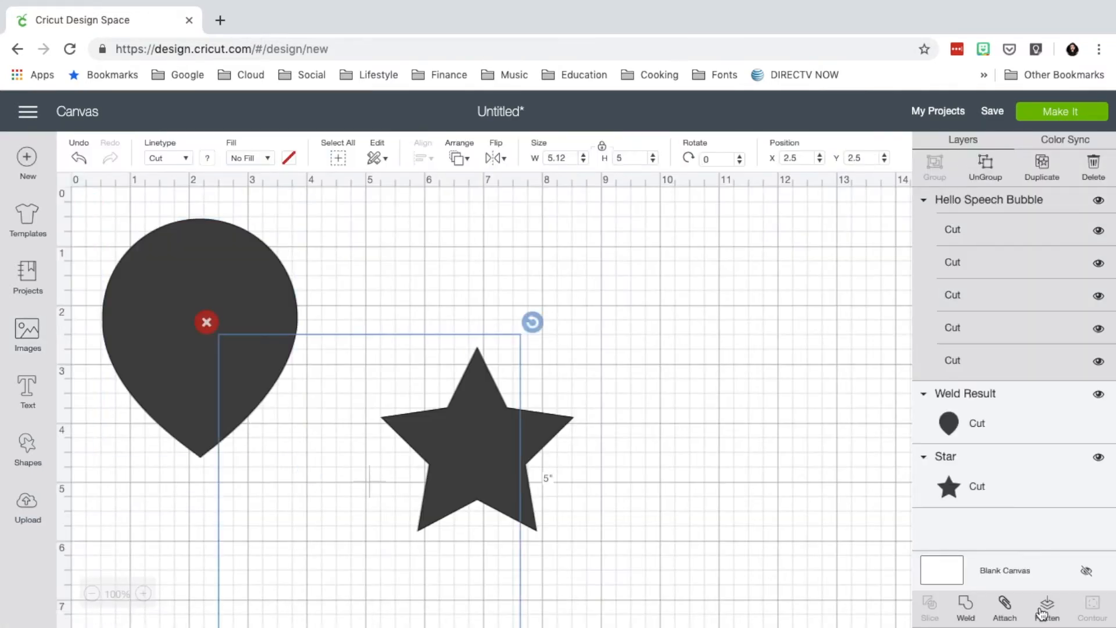
Step: Delete the star and move the speech bubble to about X 5.21, Y 1.81
{"action": "left_click_drag", "start_coordinate": [417, 386], "coordinate": [790, 265]}
{"action": "left_click", "coordinate": [513, 459]}
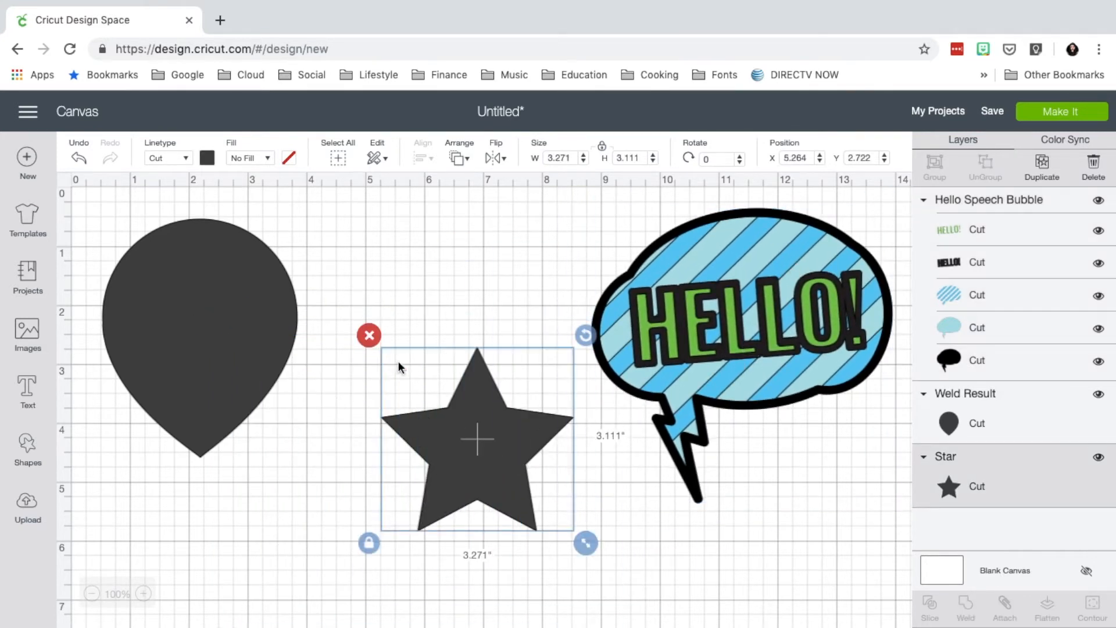
{"action": "left_click", "coordinate": [367, 331]}
{"action": "left_click_drag", "start_coordinate": [714, 283], "coordinate": [500, 369]}
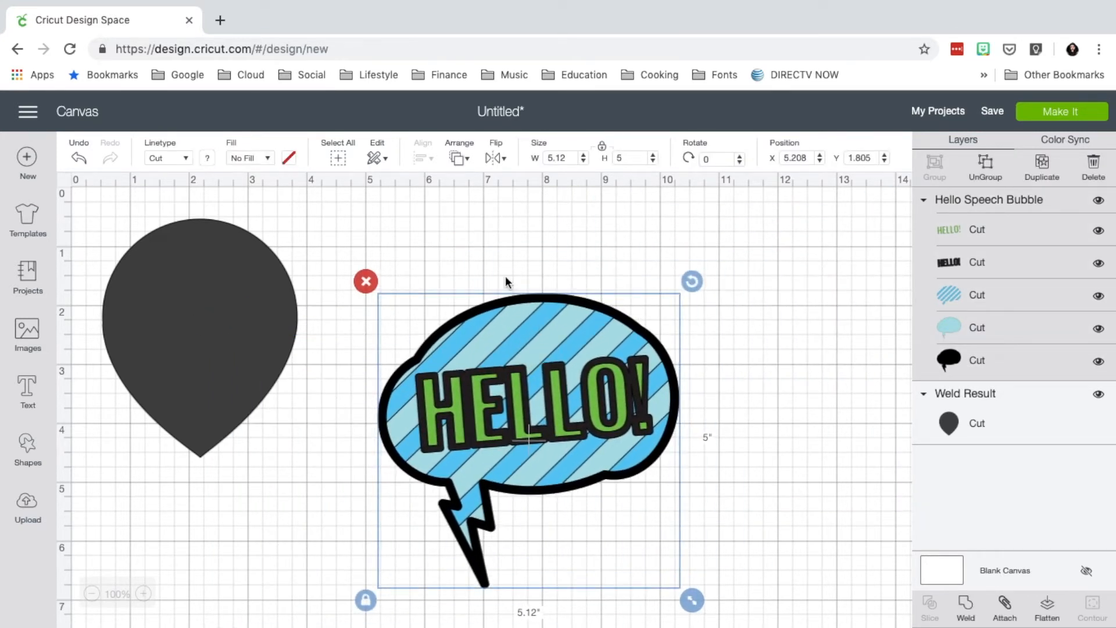
Step: Select each layer of the Hello Speech Bubble in turn, from the green lettering to the black background, to examine its parts
{"action": "left_click", "coordinate": [954, 228]}
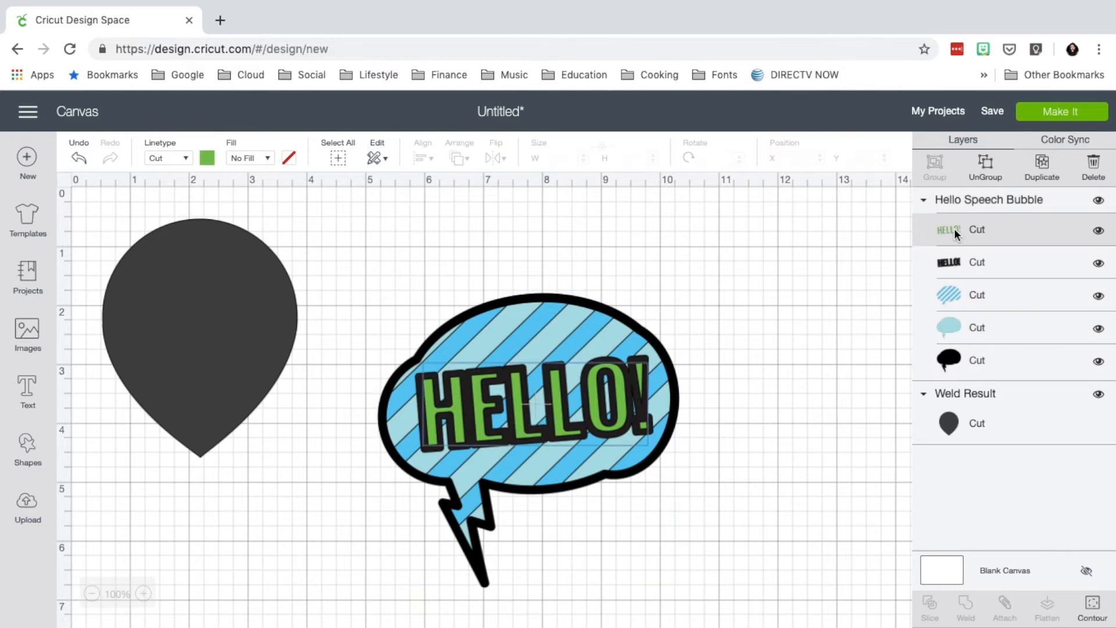
{"action": "left_click", "coordinate": [954, 266]}
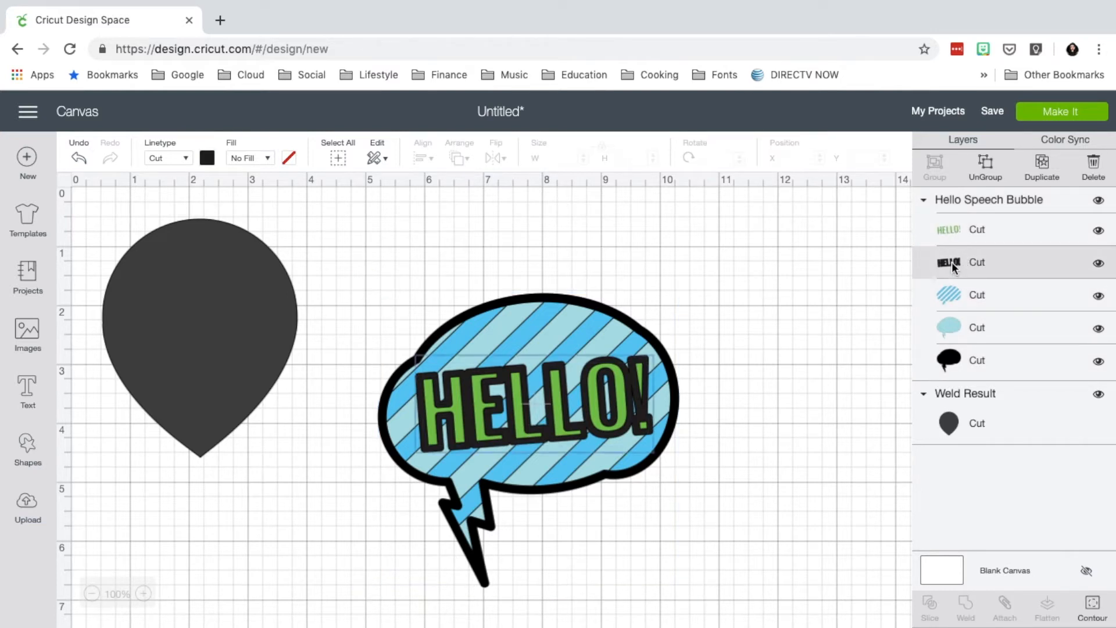
{"action": "left_click", "coordinate": [953, 302]}
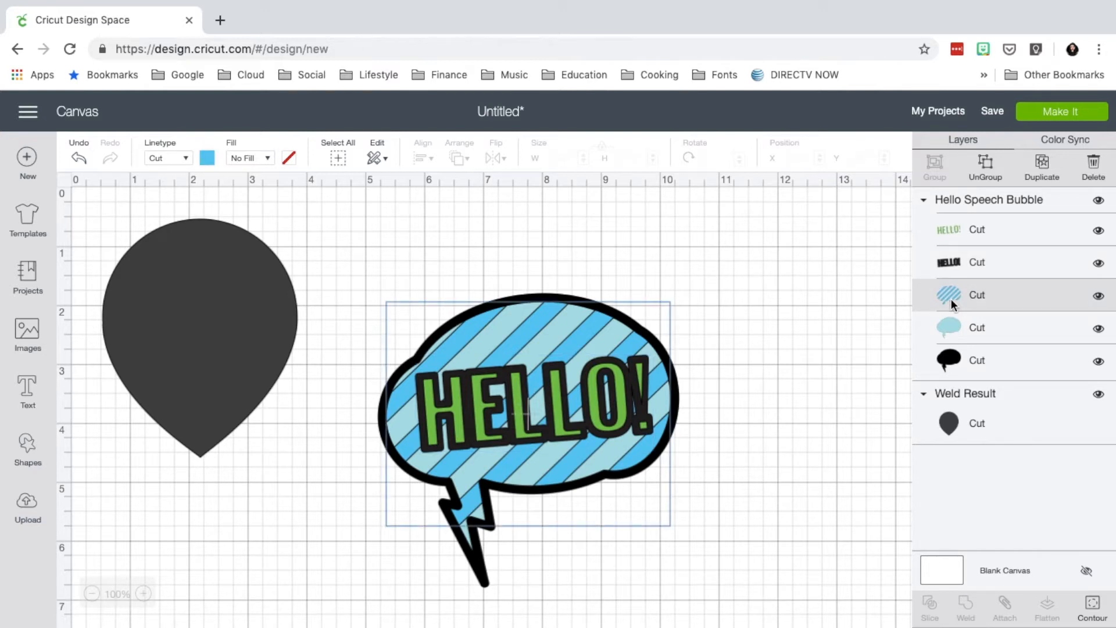
{"action": "left_click", "coordinate": [949, 330]}
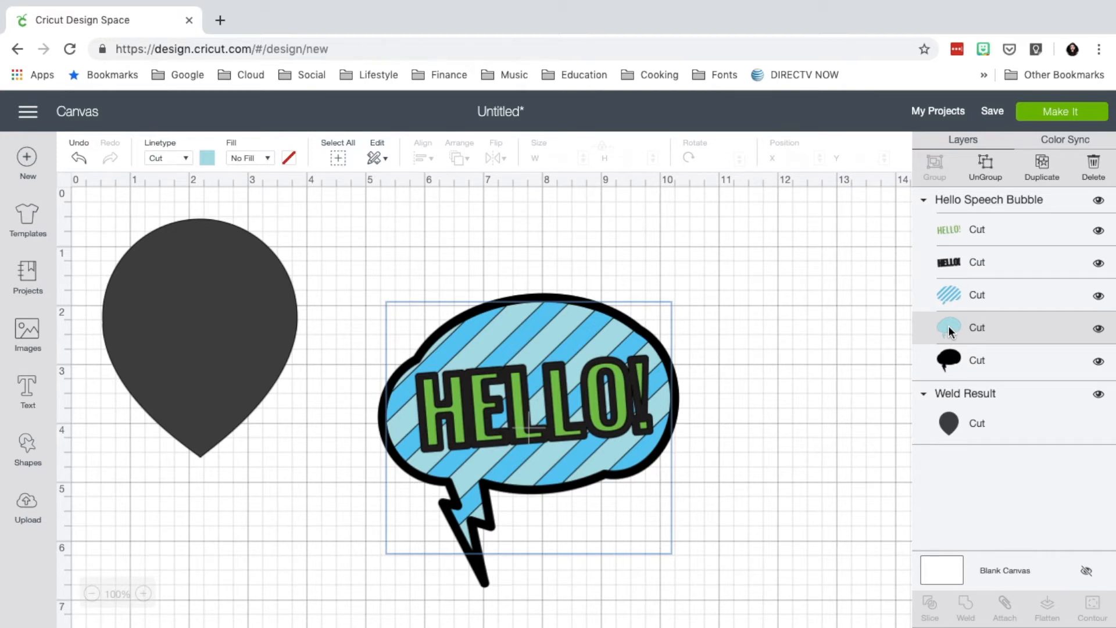
{"action": "left_click", "coordinate": [959, 361]}
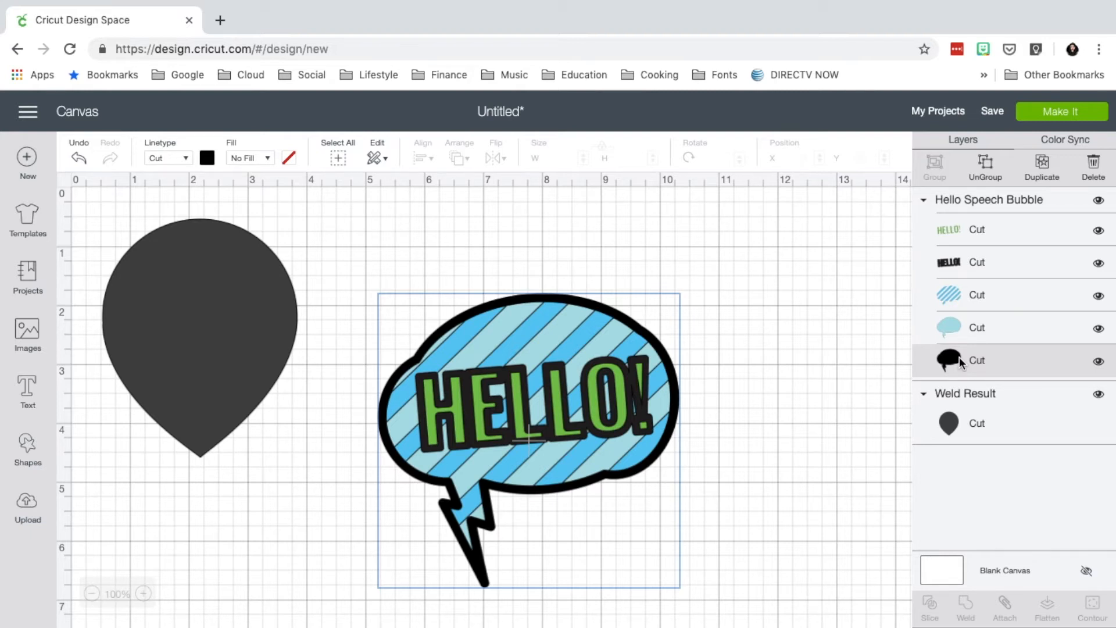
Step: Hide and show the speech bubble's black background layer repeatedly, and delete that layer and undo the deletion
{"action": "left_click", "coordinate": [1098, 361]}
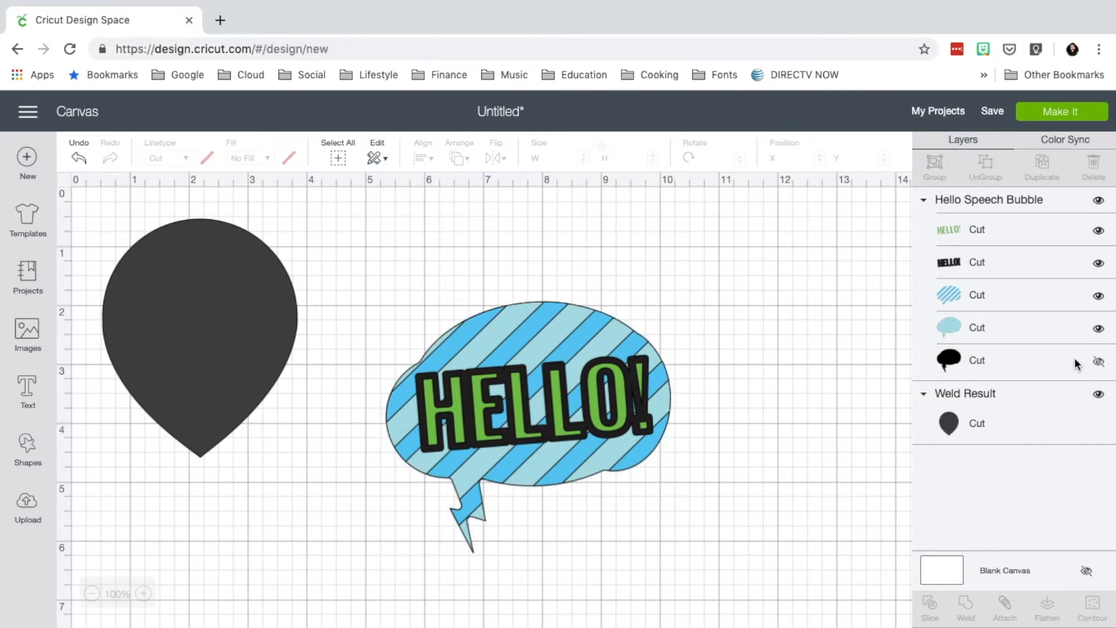
{"action": "left_click", "coordinate": [1098, 363]}
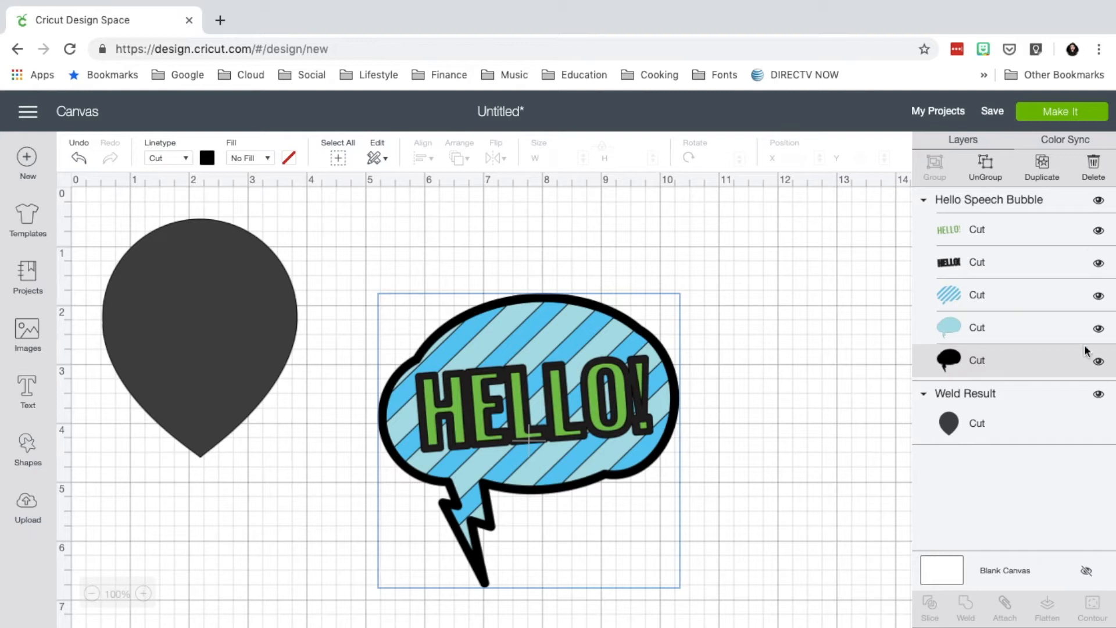
{"action": "left_click", "coordinate": [1099, 361]}
{"action": "left_click", "coordinate": [1098, 362]}
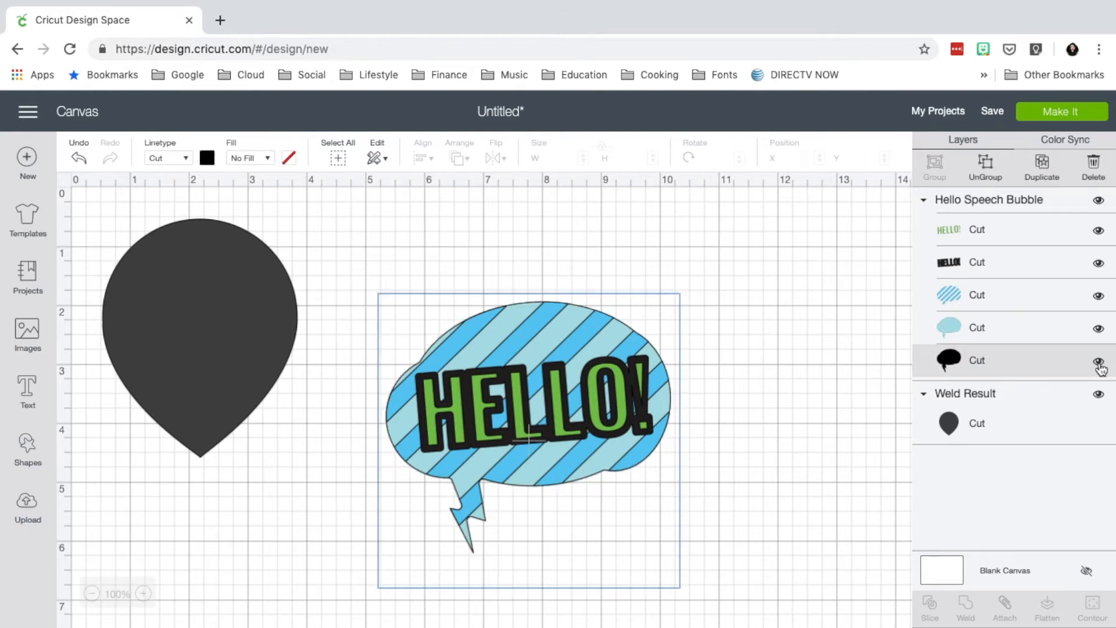
{"action": "left_click", "coordinate": [1099, 363]}
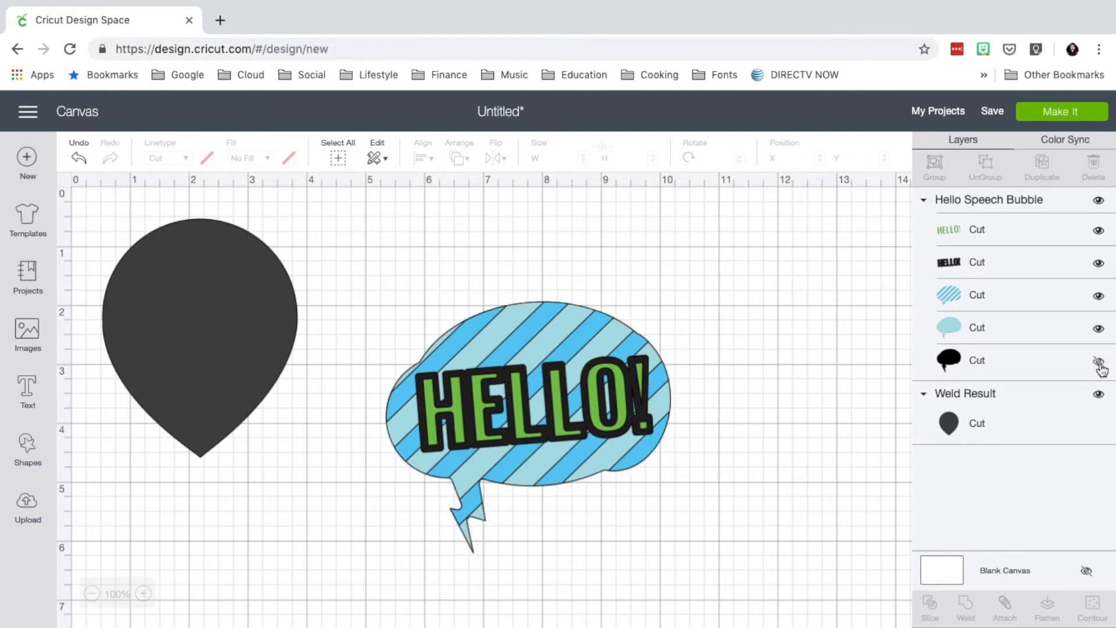
{"action": "left_click", "coordinate": [1099, 363]}
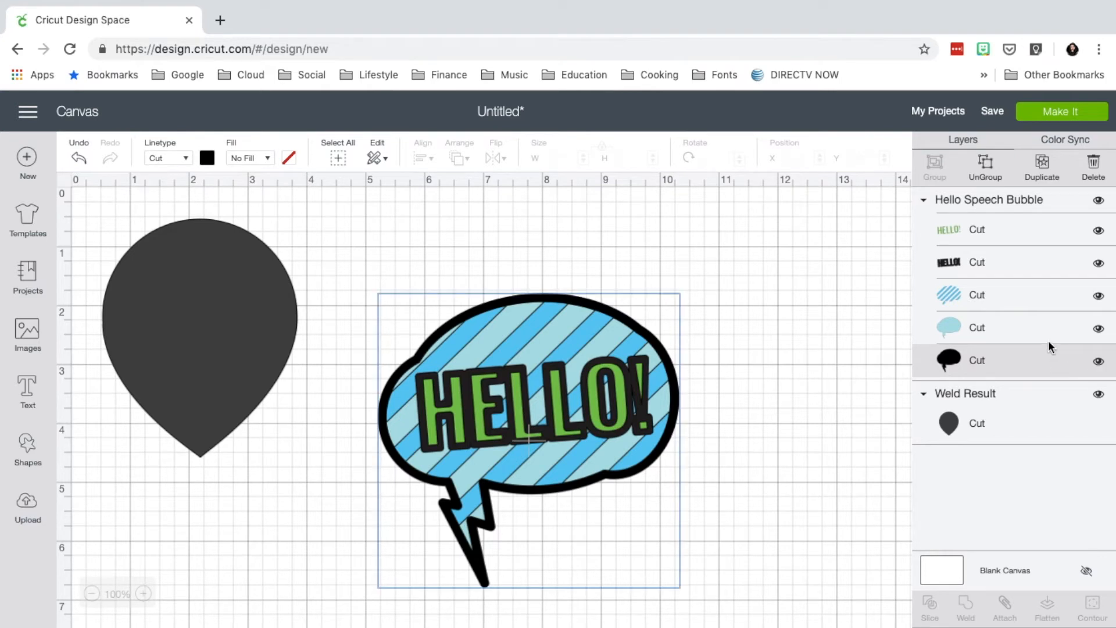
{"action": "left_click", "coordinate": [1095, 163]}
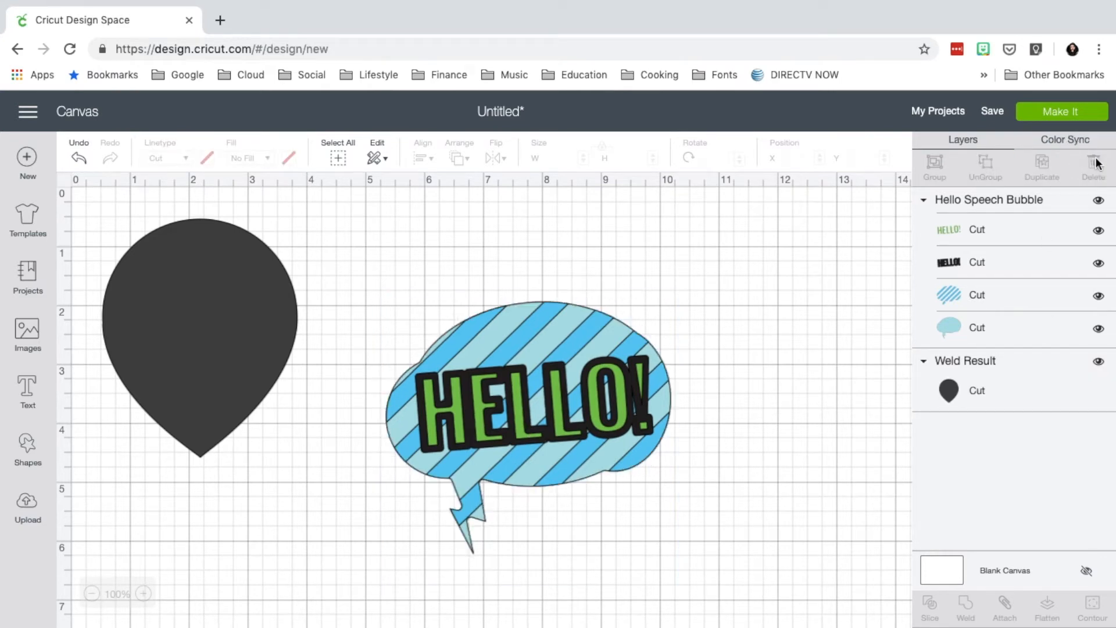
{"action": "key", "text": "super+z"}
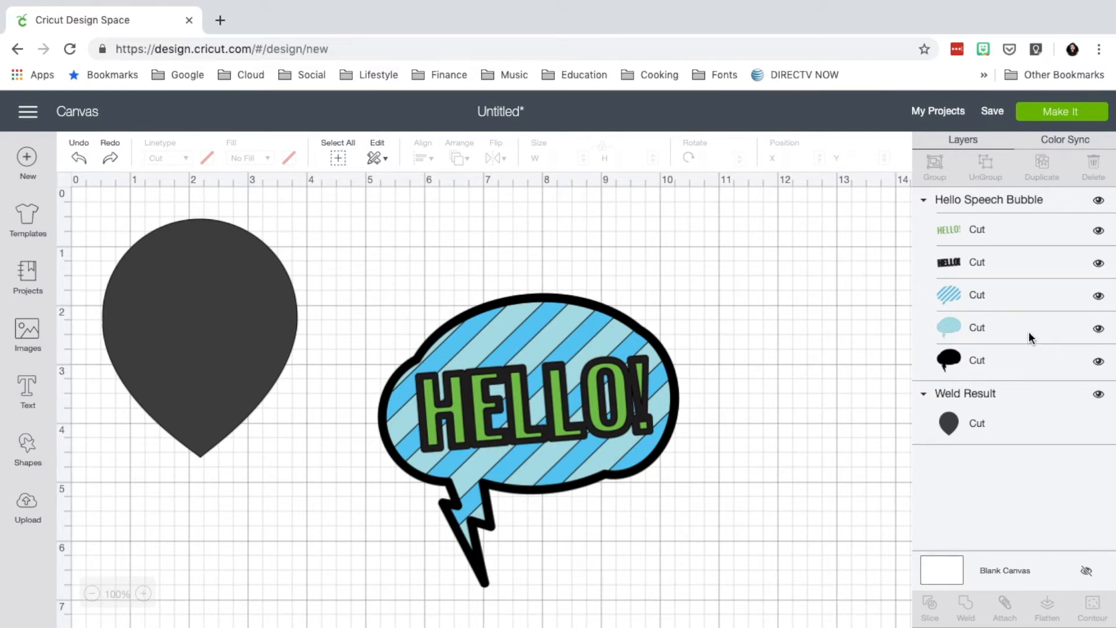
Step: Flatten all layers of the Hello Speech Bubble into a single printable image
{"action": "left_click", "coordinate": [1022, 201]}
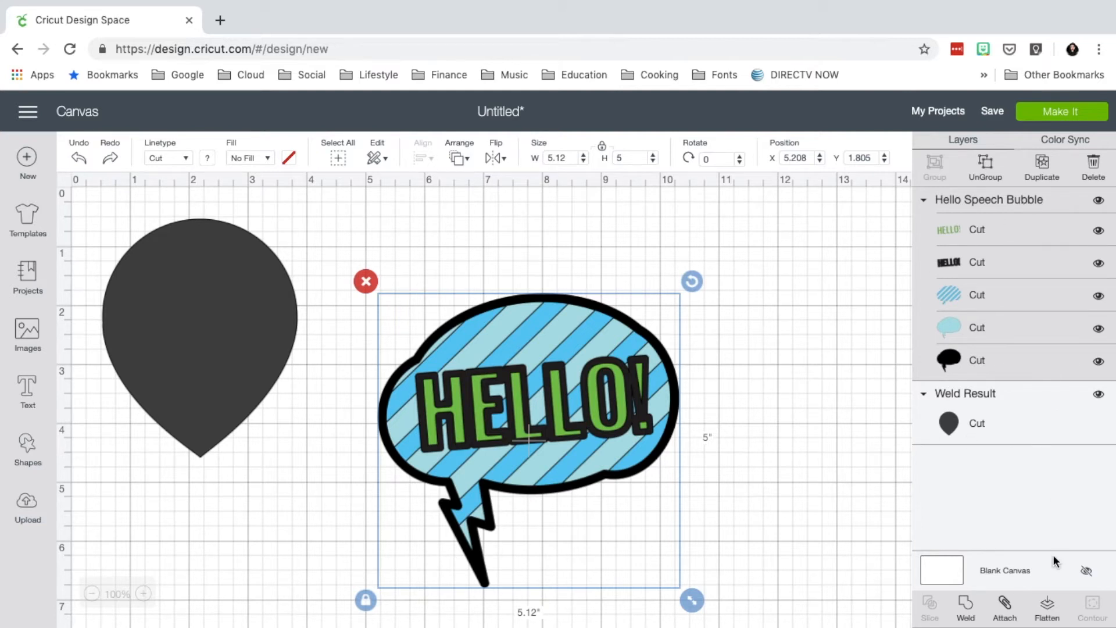
{"action": "left_click", "coordinate": [1049, 611]}
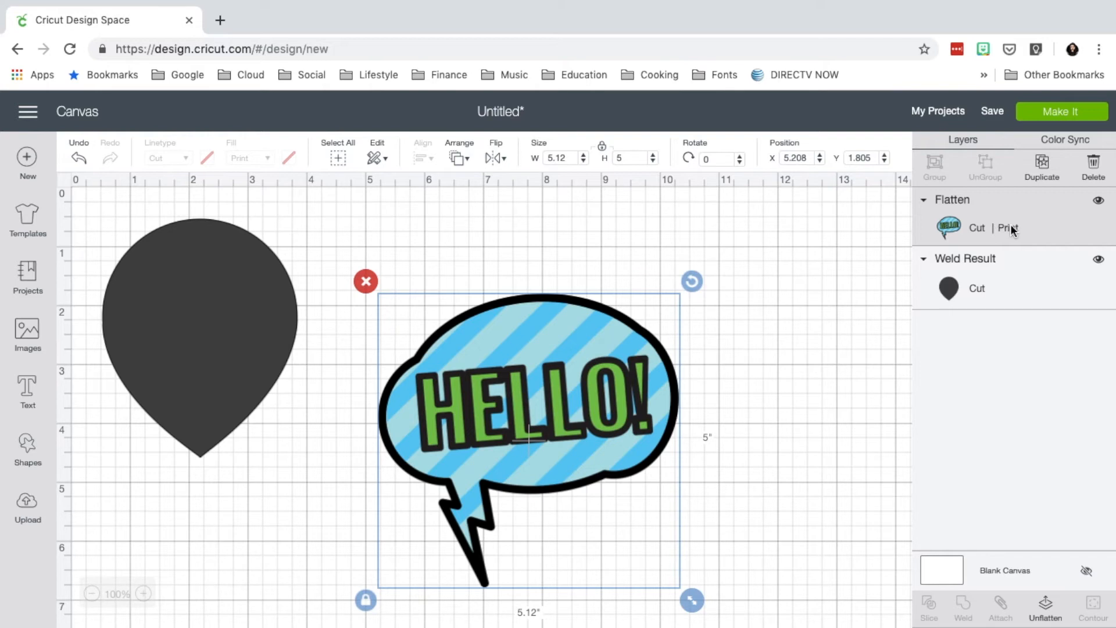
Step: Change the linetype of the welded teardrop shape to Draw, followed by Score
{"action": "left_click", "coordinate": [254, 319]}
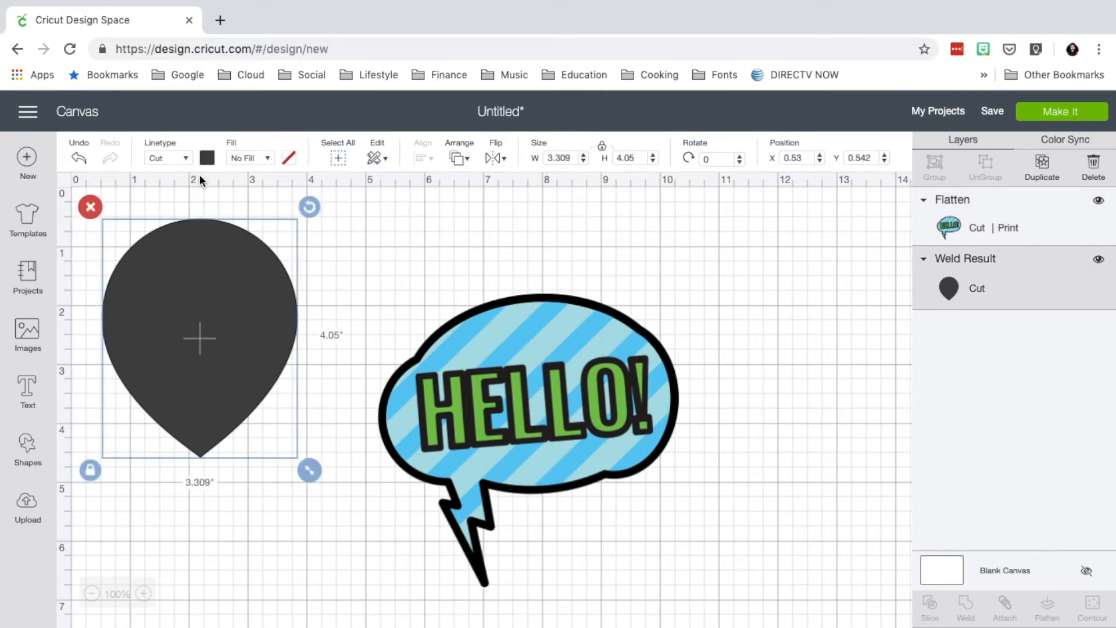
{"action": "left_click", "coordinate": [186, 160]}
{"action": "left_click", "coordinate": [173, 198]}
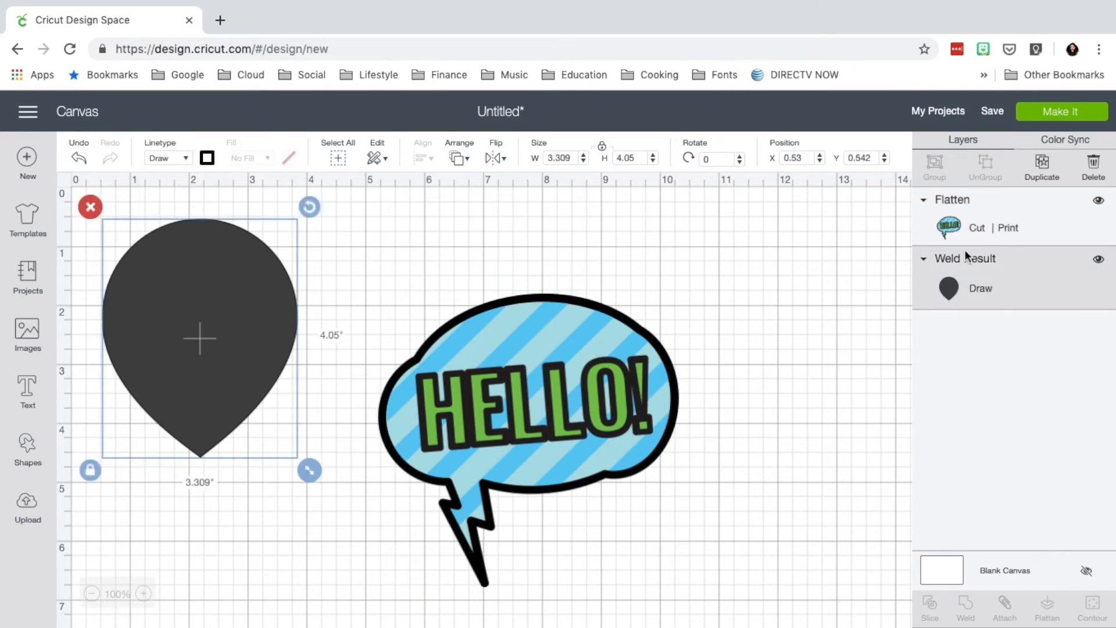
{"action": "left_click", "coordinate": [150, 158]}
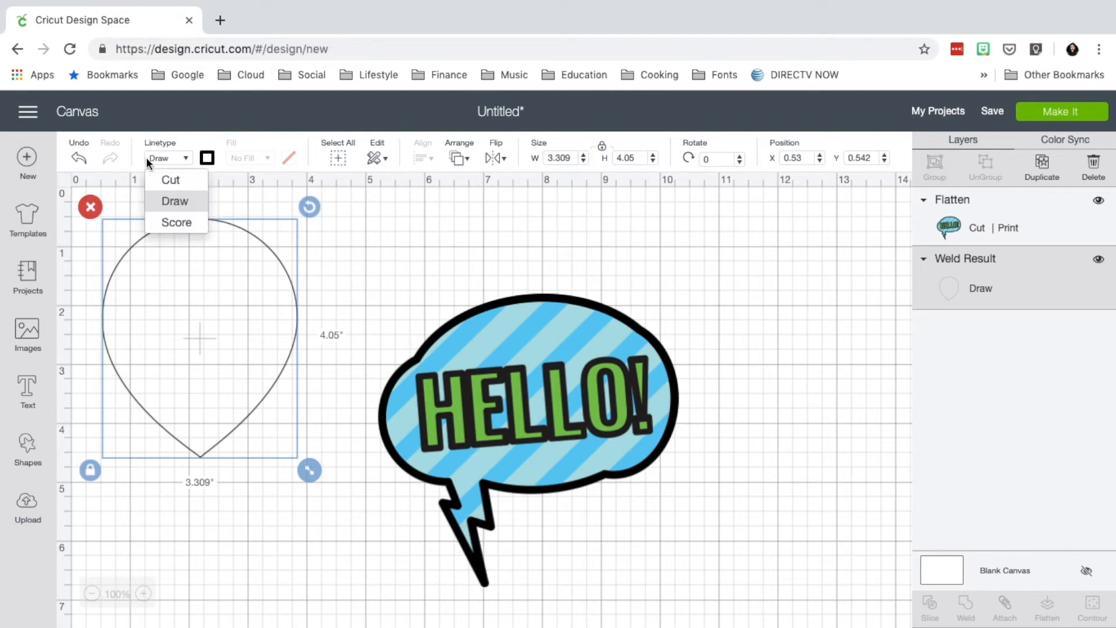
{"action": "left_click", "coordinate": [168, 223]}
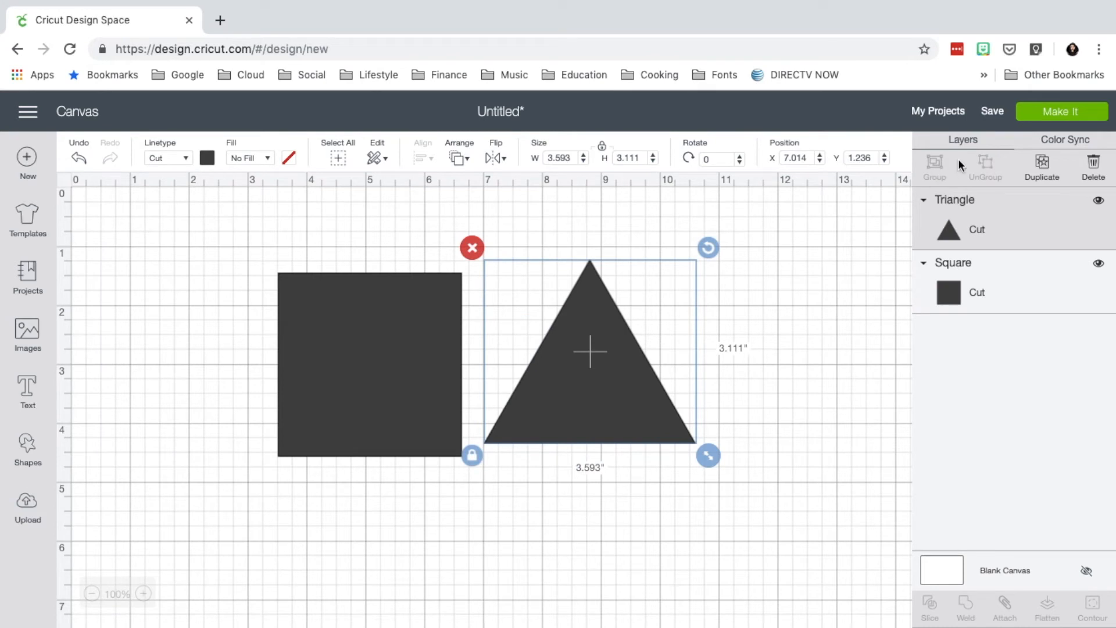
Step: Save the square and triangle design as a public project named "Newbie"
{"action": "left_click", "coordinate": [990, 114]}
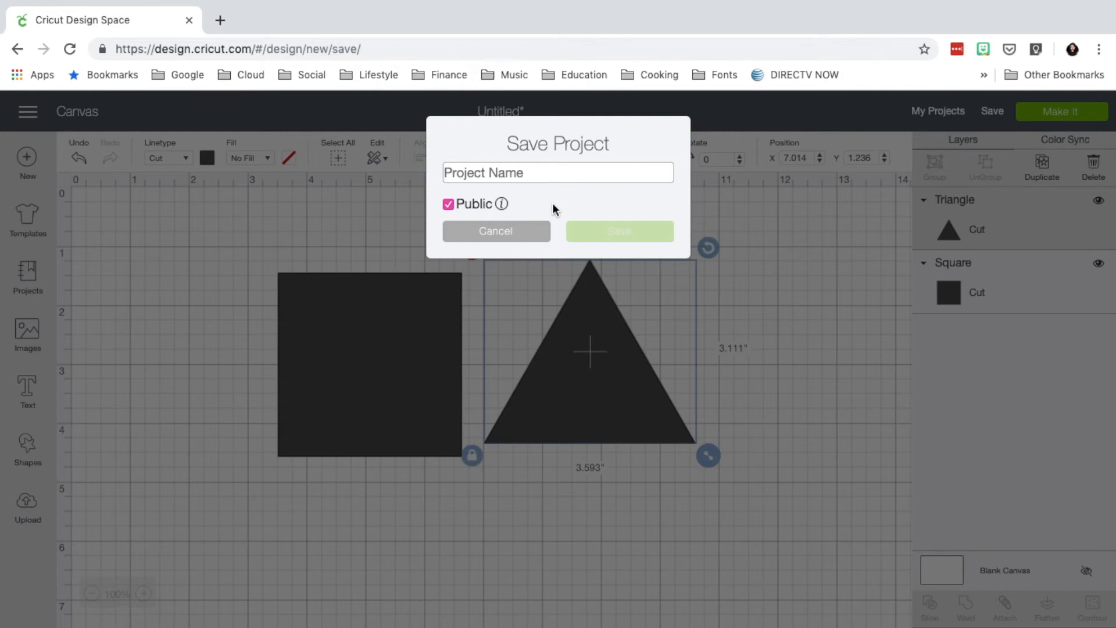
{"action": "type", "text": "Newi"}
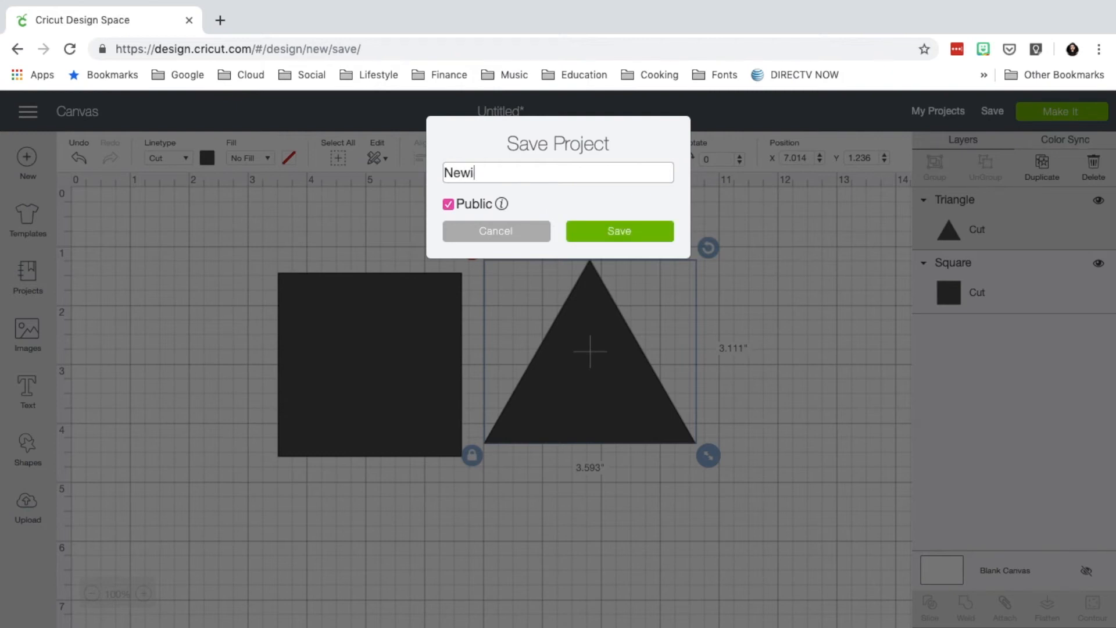
{"action": "key", "text": "BackSpace"}
{"action": "type", "text": "bie"}
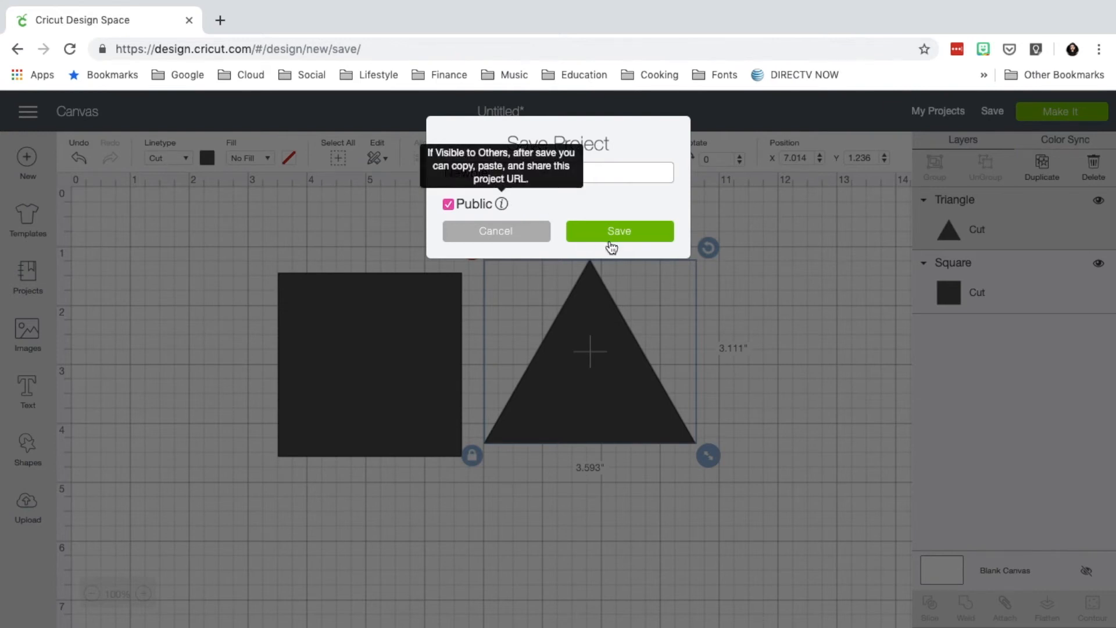
{"action": "left_click", "coordinate": [607, 231]}
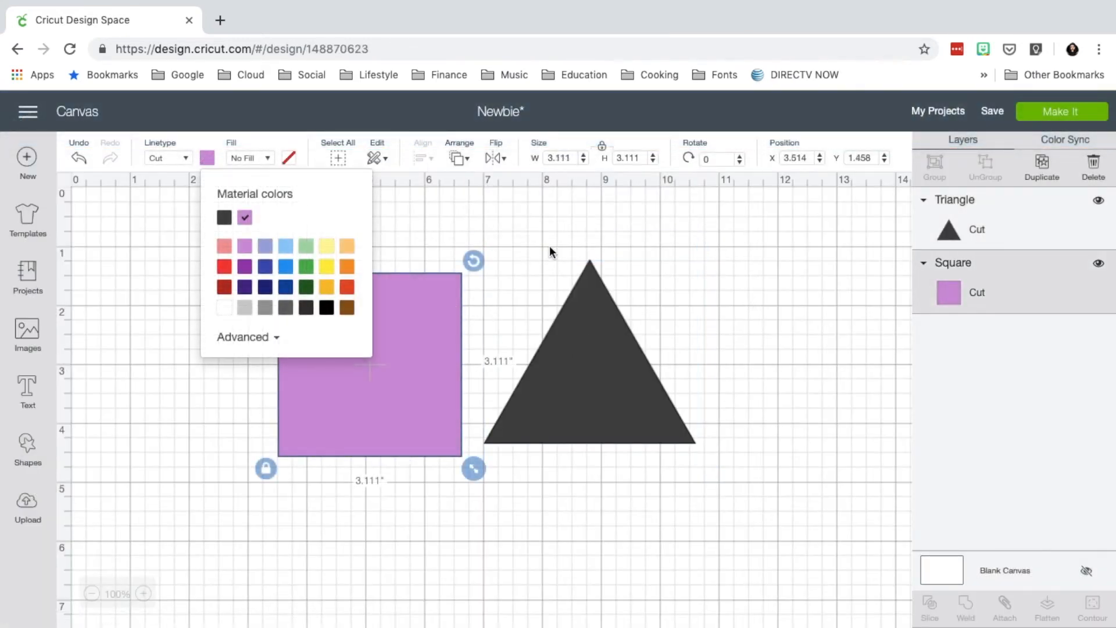
Step: Match the triangle to the square's light purple with Color Sync, undo the change, and apply it again
{"action": "left_click", "coordinate": [550, 238]}
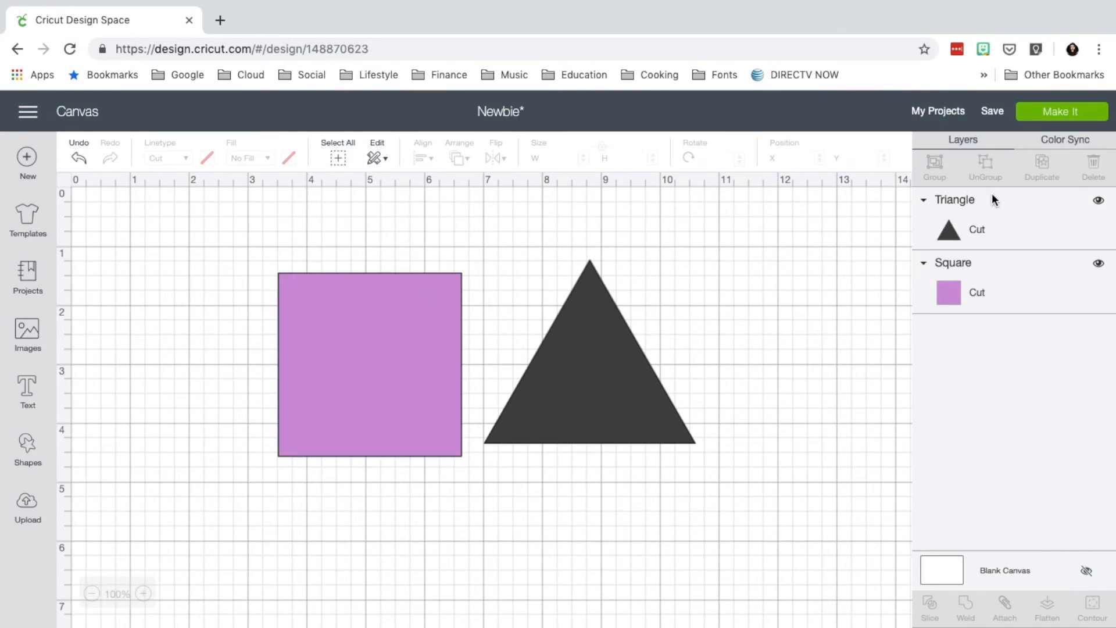
{"action": "left_click", "coordinate": [1065, 146]}
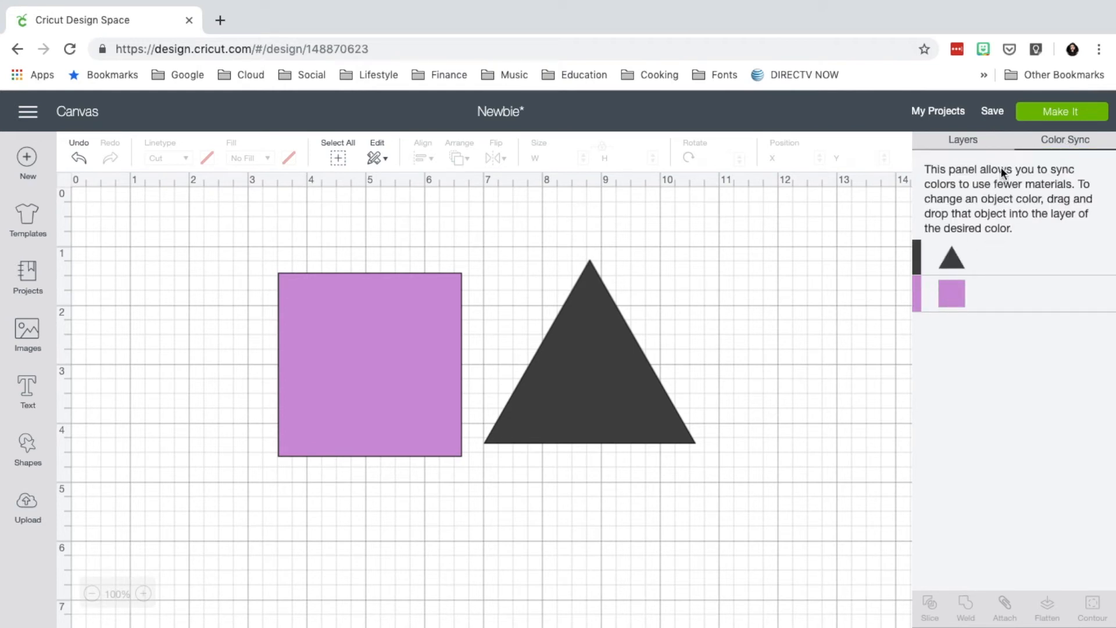
{"action": "left_click", "coordinate": [989, 146]}
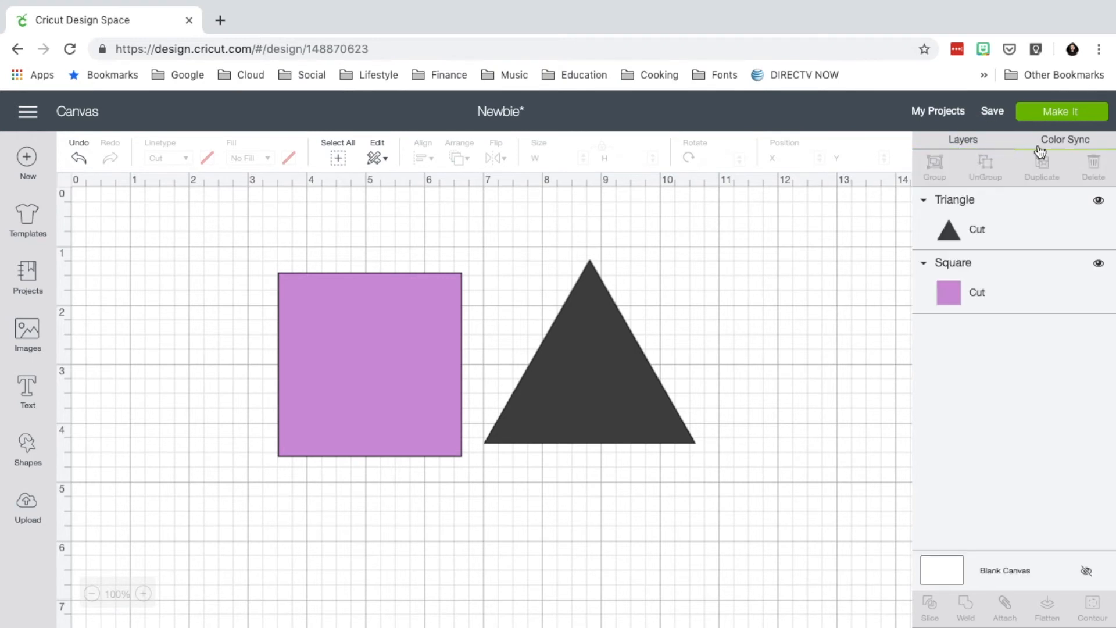
{"action": "left_click", "coordinate": [1040, 148]}
{"action": "left_click_drag", "start_coordinate": [951, 258], "coordinate": [979, 298]}
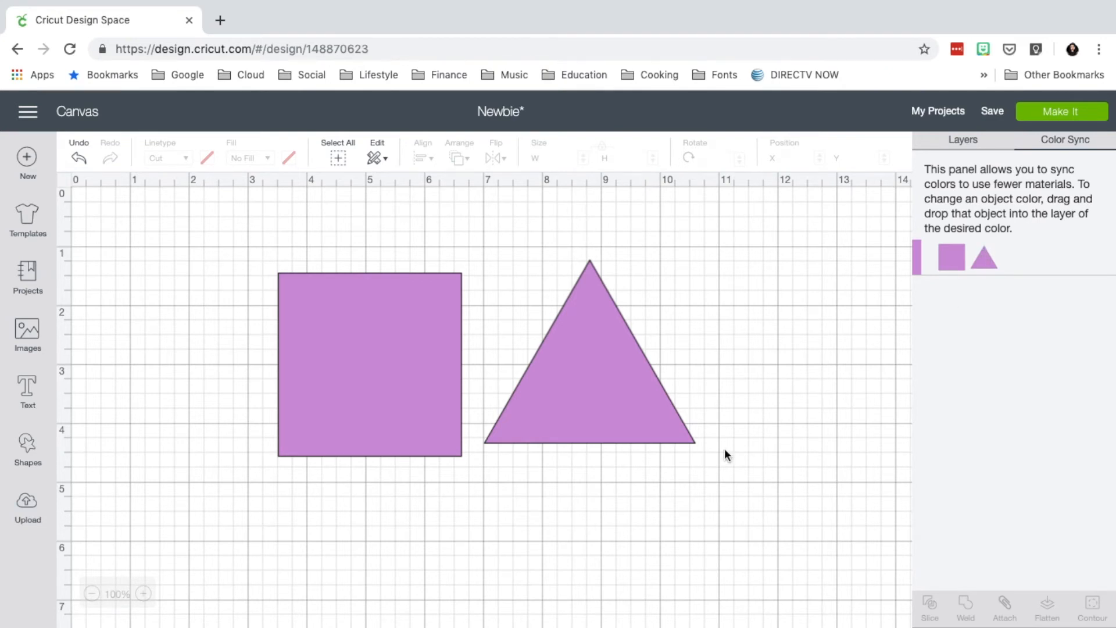
{"action": "key", "text": "super+z"}
{"action": "left_click_drag", "start_coordinate": [956, 265], "coordinate": [987, 298]}
Step: Send the project to the mat preview and set the number of project copies to 5
{"action": "left_click", "coordinate": [1062, 111]}
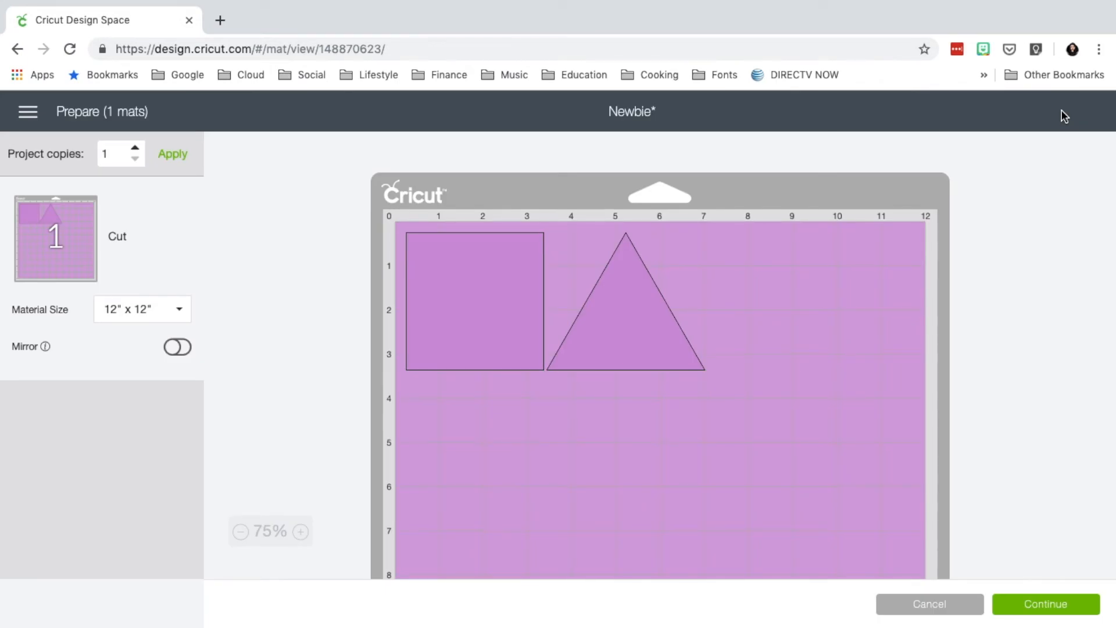
{"action": "double_click", "coordinate": [117, 154]}
{"action": "type", "text": "5"}
{"action": "key", "text": "Return"}
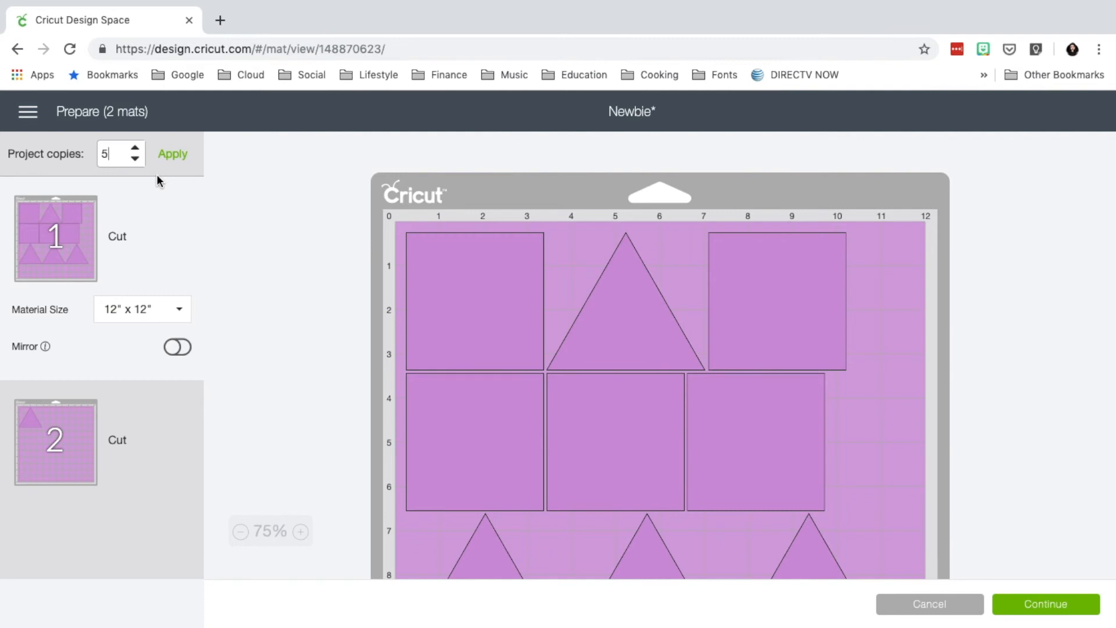
Step: Review the material sizes available for the first mat, and switch its Mirror option on and back off
{"action": "left_click", "coordinate": [182, 311]}
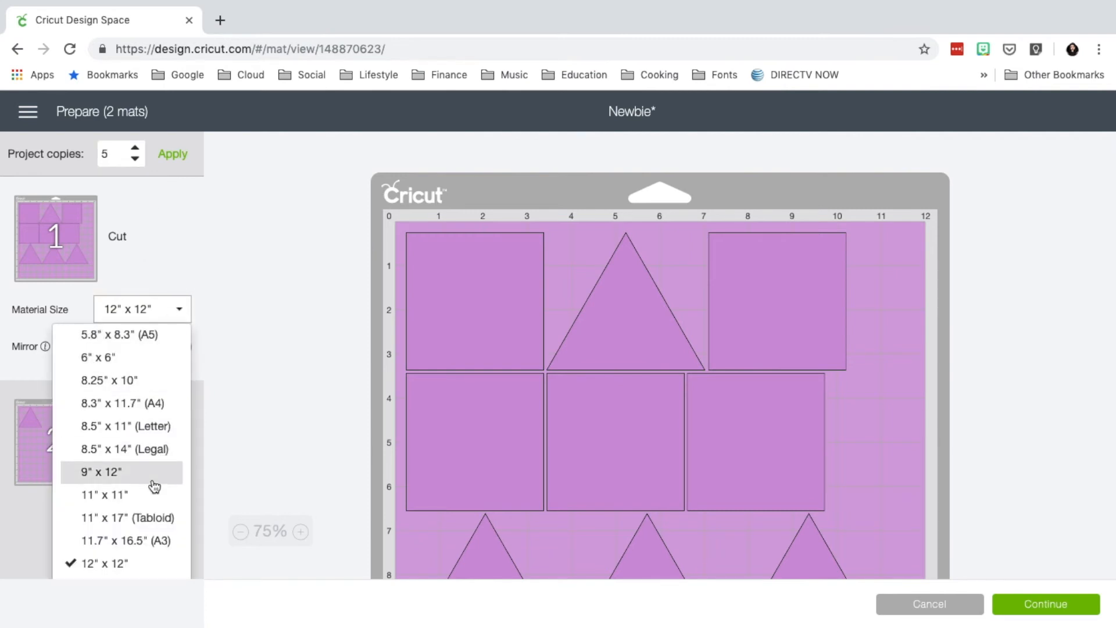
{"action": "scroll", "coordinate": [139, 515], "scroll_direction": "down", "scroll_amount": 2}
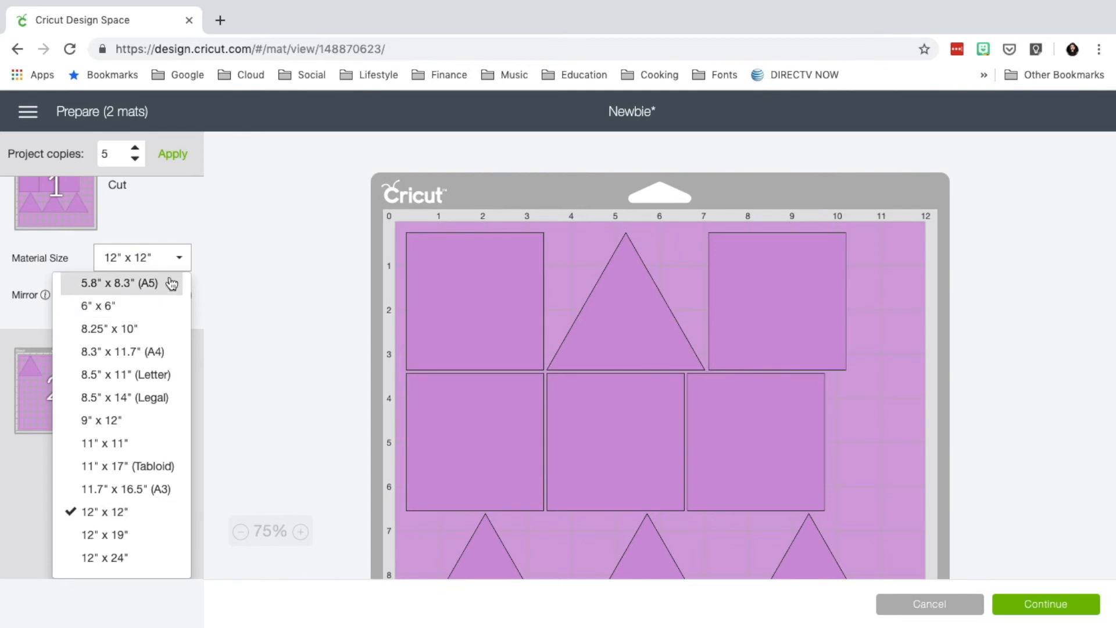
{"action": "left_click", "coordinate": [243, 256]}
{"action": "left_click", "coordinate": [179, 346]}
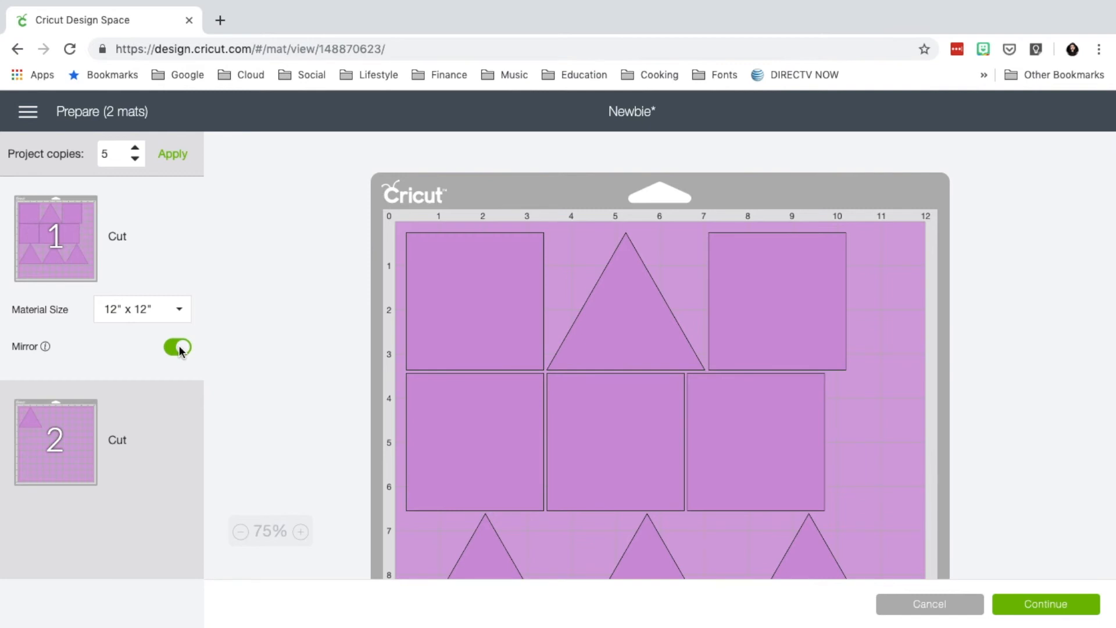
{"action": "left_click", "coordinate": [179, 347]}
Step: Reapply 5 project copies, check the shape layout on the first mat, and continue to the material setup
{"action": "left_click_drag", "start_coordinate": [116, 161], "coordinate": [68, 157]}
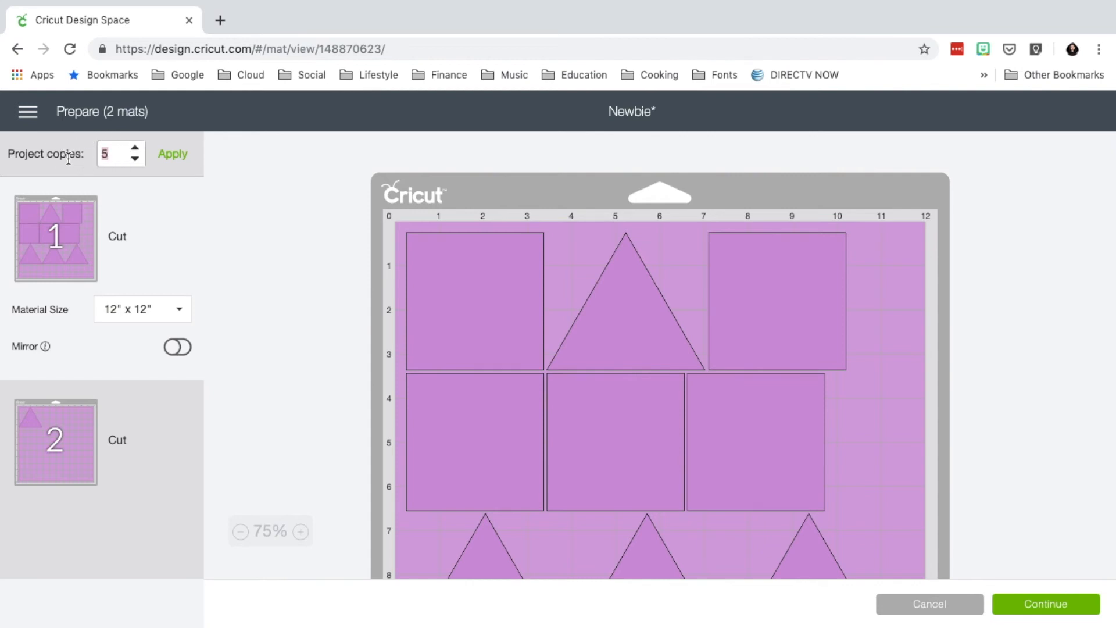
{"action": "left_click", "coordinate": [173, 153]}
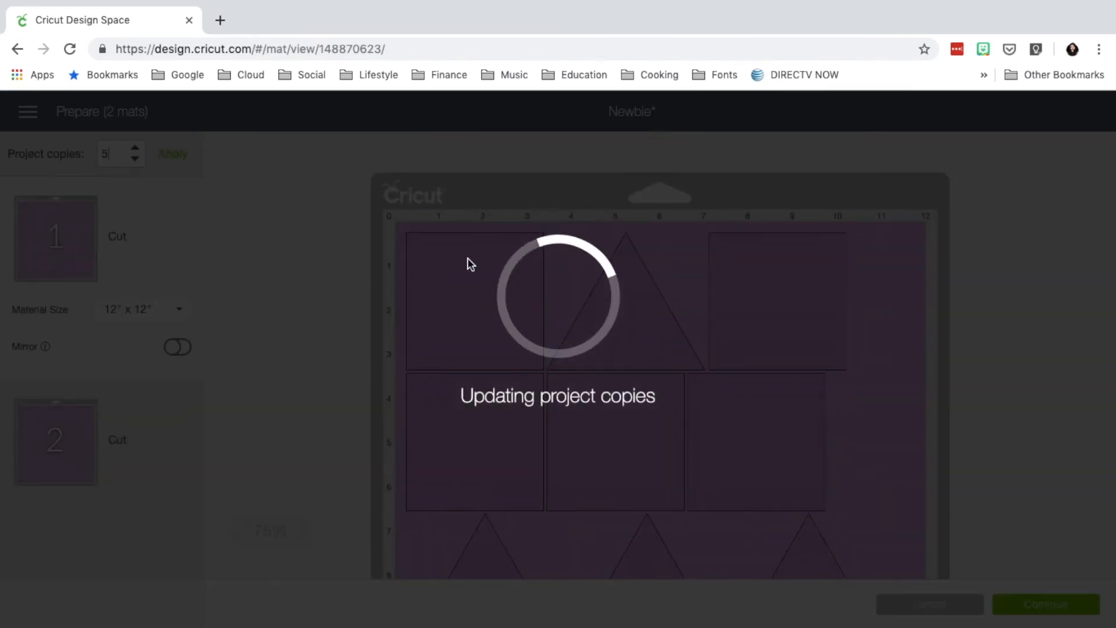
{"action": "scroll", "coordinate": [903, 314], "scroll_direction": "down", "scroll_amount": 3}
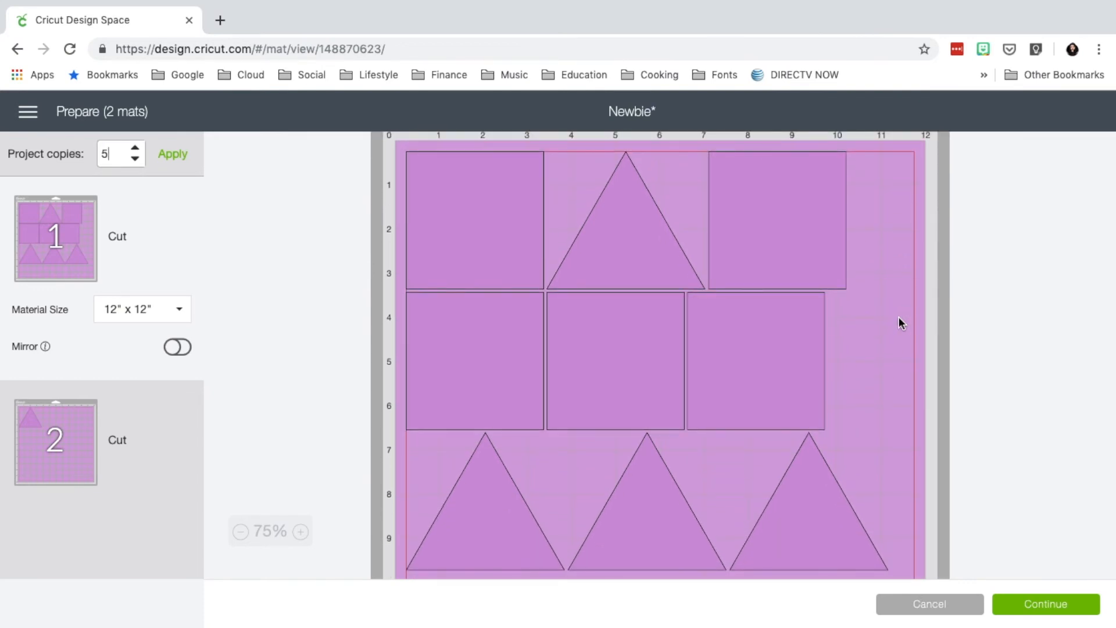
{"action": "scroll", "coordinate": [1006, 430], "scroll_direction": "down", "scroll_amount": 4}
{"action": "left_click", "coordinate": [1034, 604]}
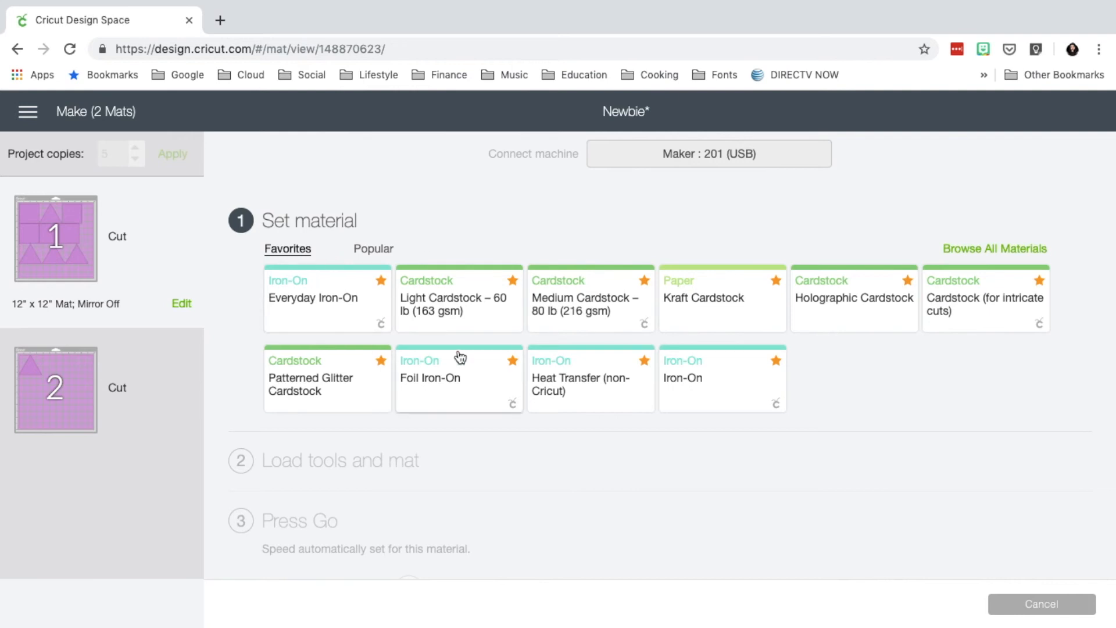
Step: Compare the favorite and popular materials offered for the cut
{"action": "left_click", "coordinate": [379, 249]}
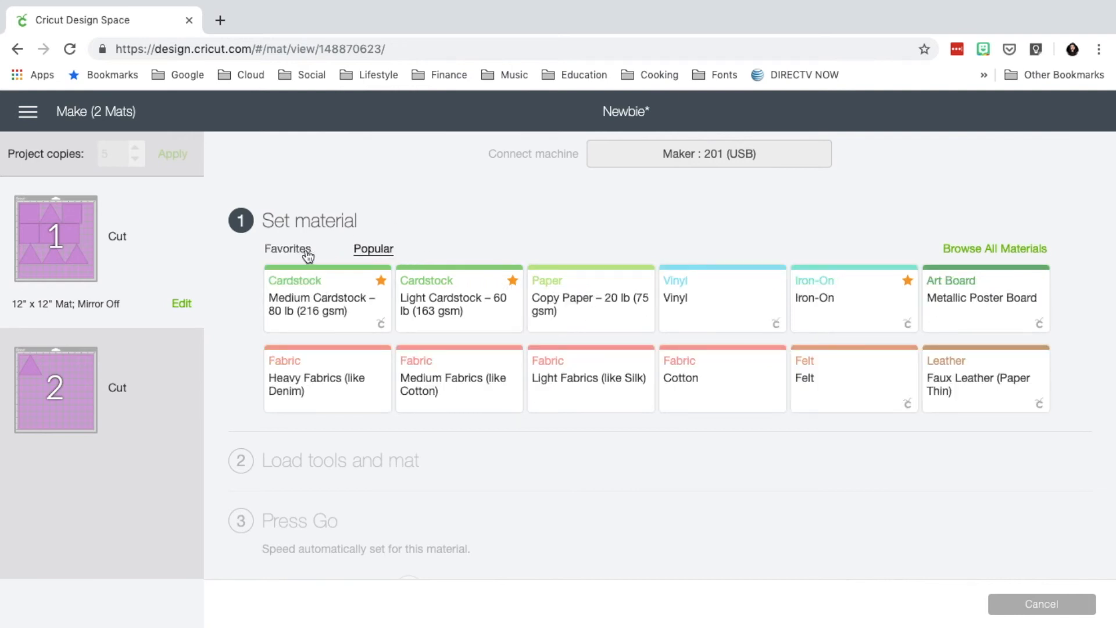
{"action": "left_click", "coordinate": [302, 255]}
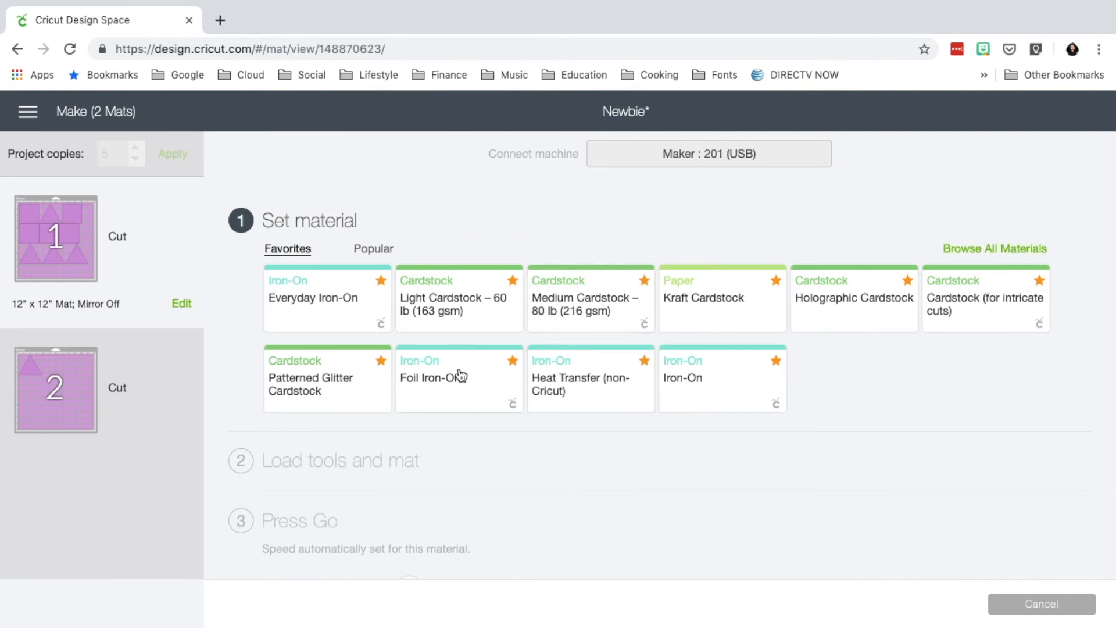
{"action": "left_click", "coordinate": [373, 248]}
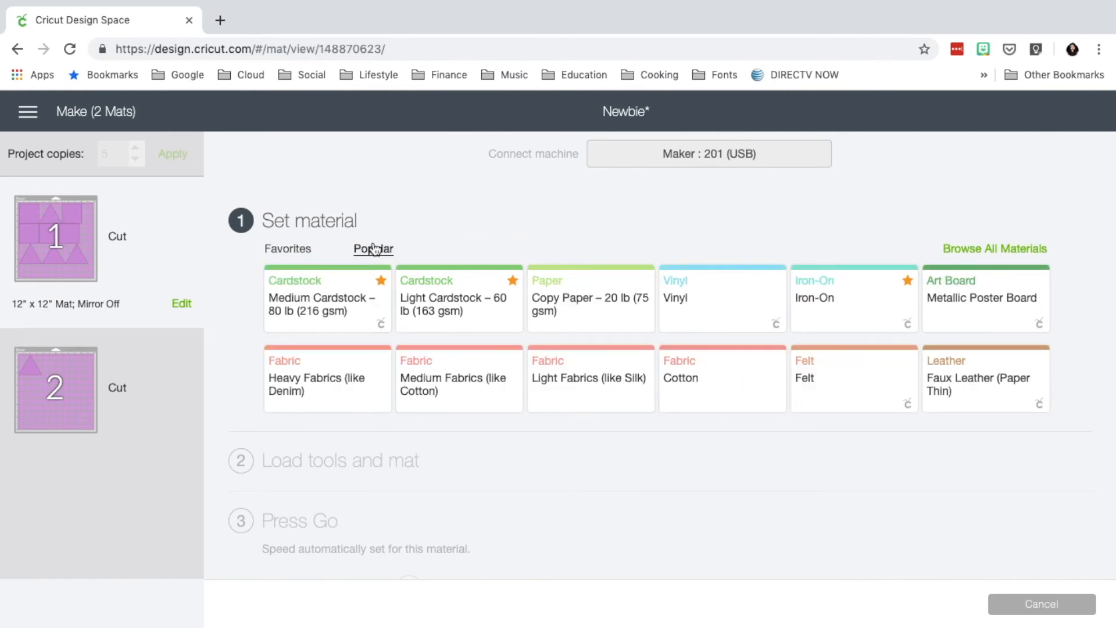
Step: Browse the full materials catalogue, examine its Iron-On category, and close the catalogue
{"action": "left_click", "coordinate": [998, 250]}
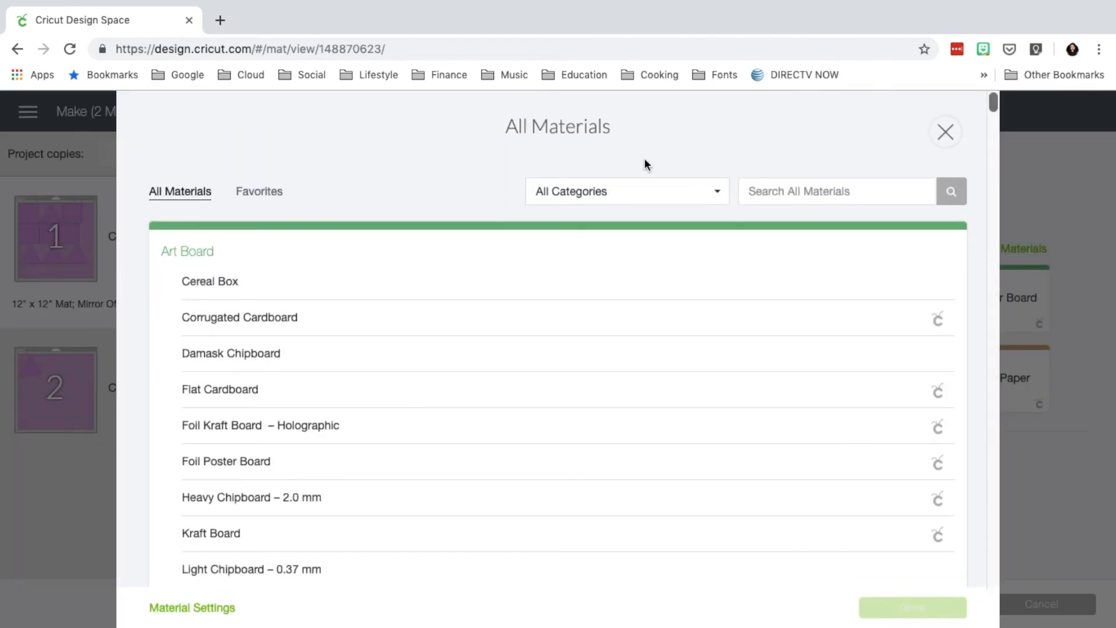
{"action": "left_click", "coordinate": [269, 193]}
{"action": "left_click", "coordinate": [192, 193]}
{"action": "left_click", "coordinate": [588, 195]}
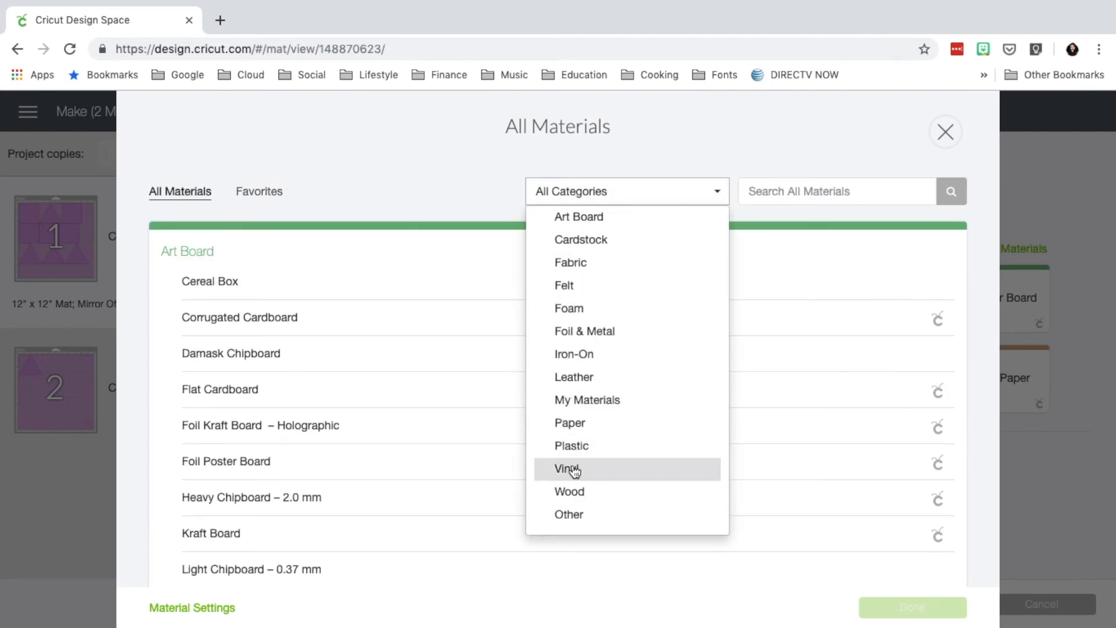
{"action": "left_click", "coordinate": [579, 352]}
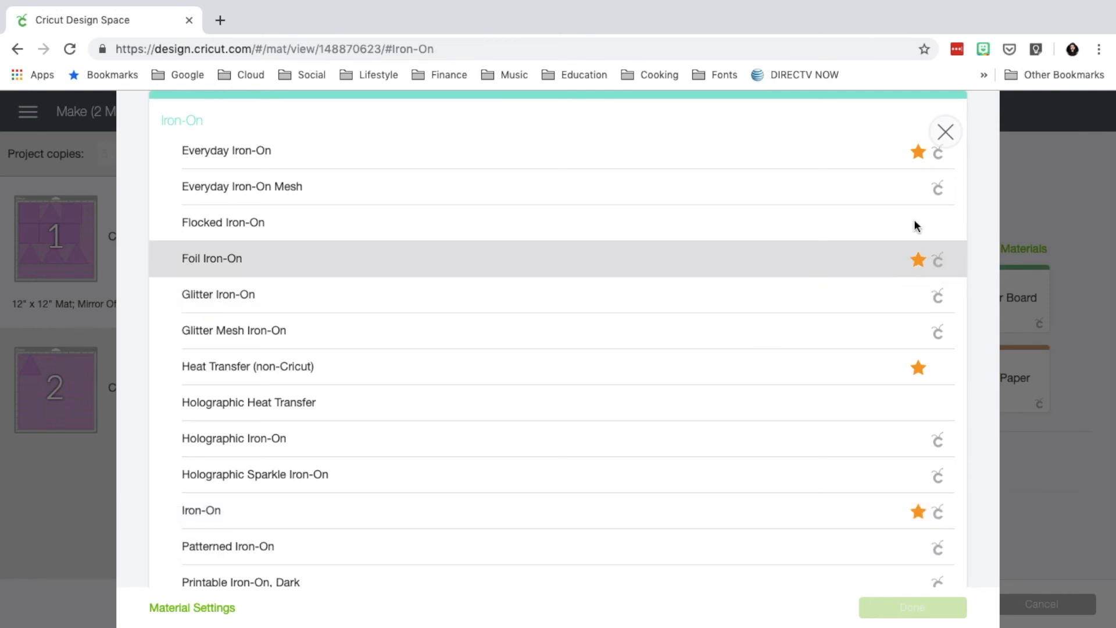
{"action": "left_click", "coordinate": [943, 131]}
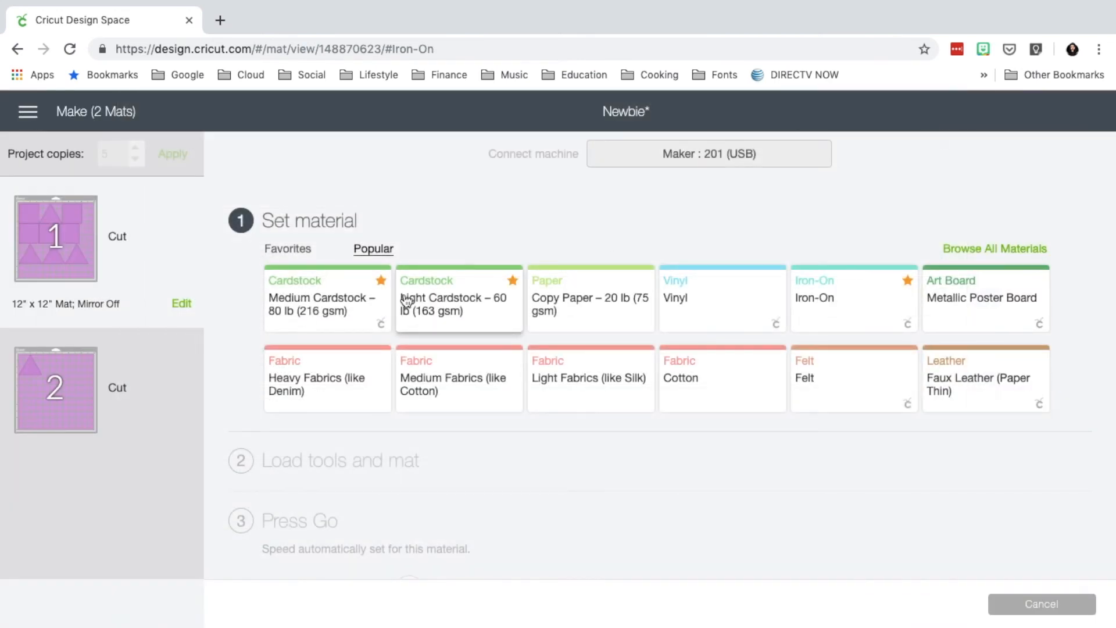
Step: Look through the full materials catalogue and the custom material settings, examining each material's cut pressure, multi-cut and blade type
{"action": "left_click", "coordinate": [983, 256]}
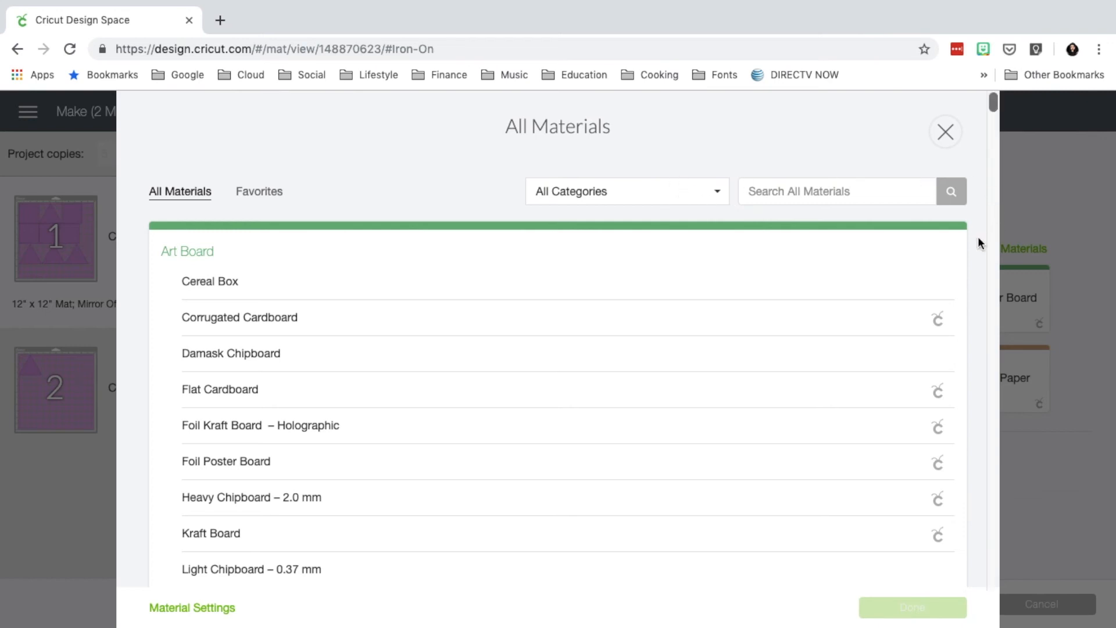
{"action": "scroll", "coordinate": [978, 239], "scroll_direction": "down", "scroll_amount": 15}
{"action": "scroll", "coordinate": [978, 239], "scroll_direction": "down", "scroll_amount": 20}
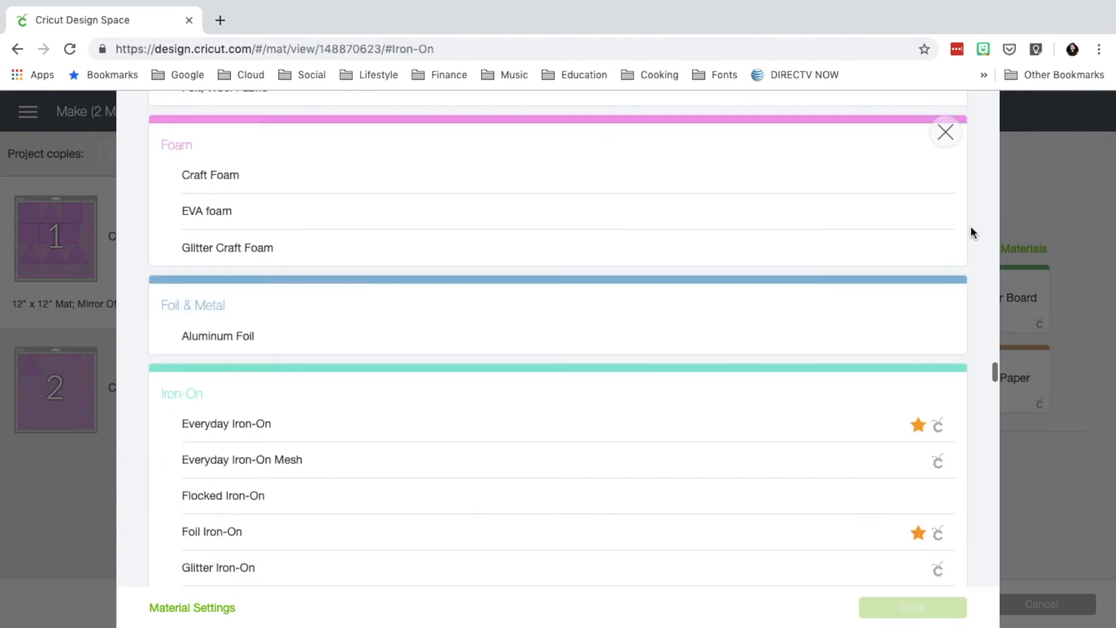
{"action": "scroll", "coordinate": [972, 233], "scroll_direction": "down", "scroll_amount": 5}
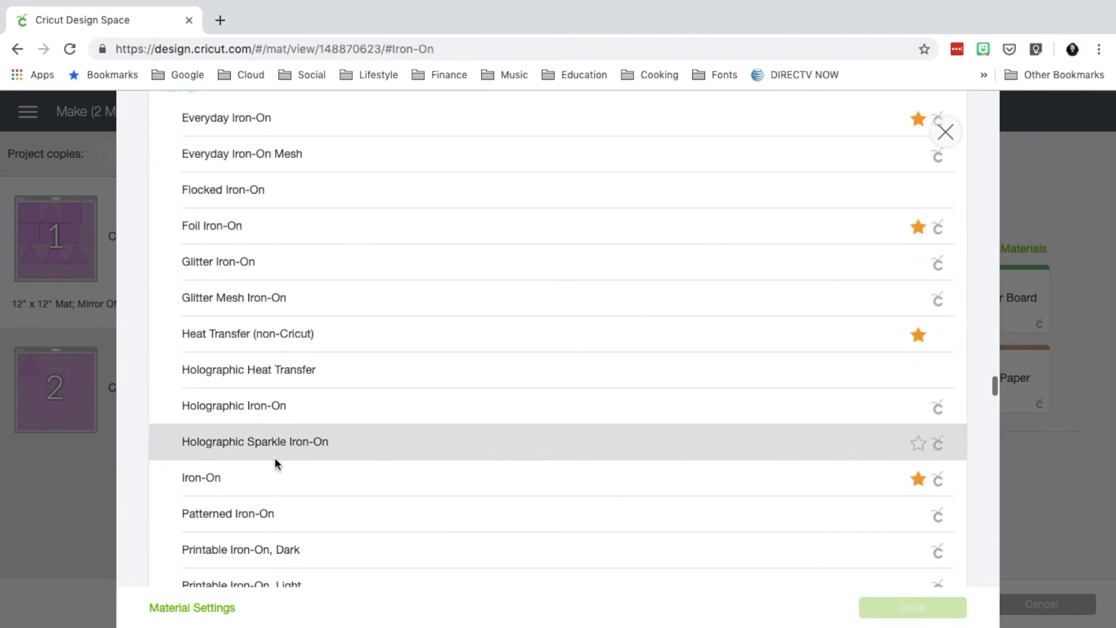
{"action": "left_click", "coordinate": [199, 611]}
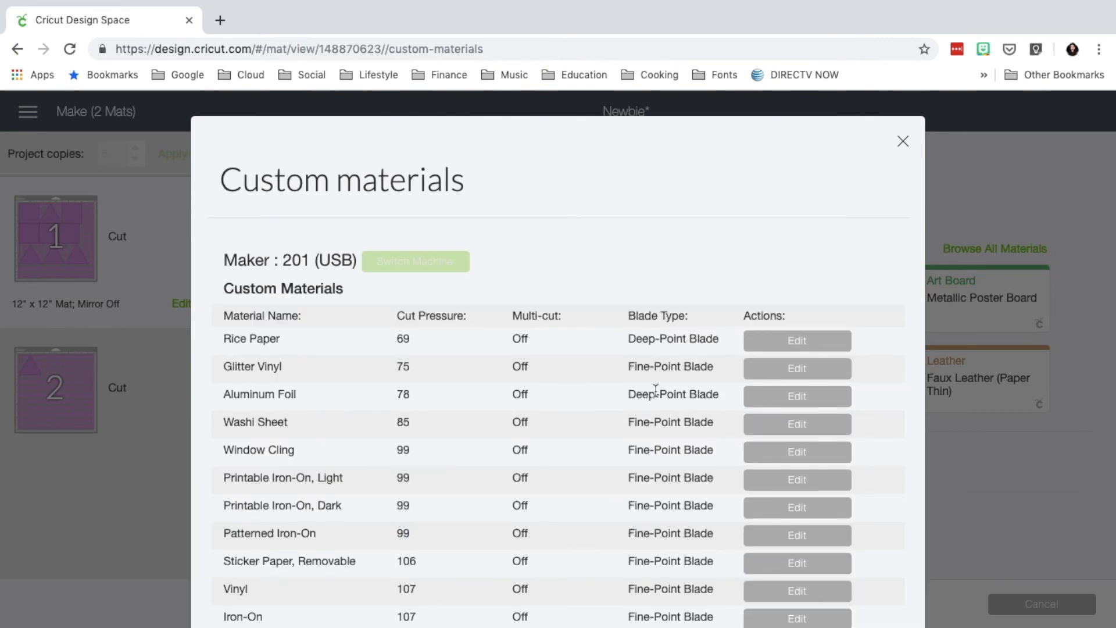
{"action": "scroll", "coordinate": [517, 455], "scroll_direction": "down", "scroll_amount": 20}
{"action": "scroll", "coordinate": [517, 456], "scroll_direction": "down", "scroll_amount": 20}
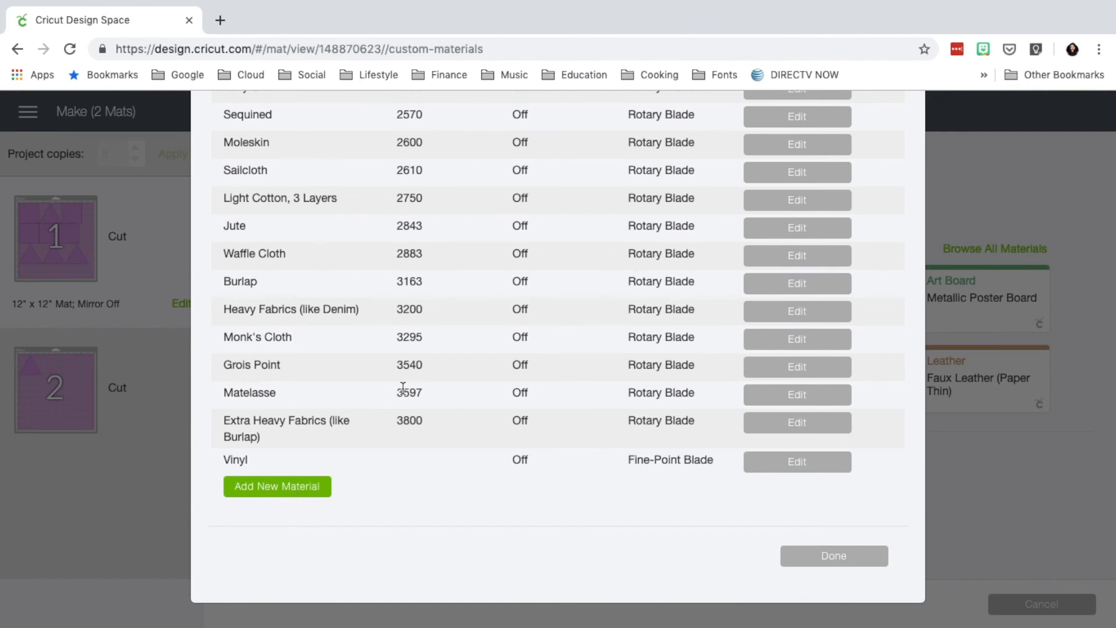
Step: Return from the custom material settings and set the cut material to Light Cardstock – 60 lb (163 gsm)
{"action": "scroll", "coordinate": [403, 388], "scroll_direction": "up", "scroll_amount": 20}
{"action": "scroll", "coordinate": [403, 388], "scroll_direction": "up", "scroll_amount": 20}
{"action": "scroll", "coordinate": [403, 388], "scroll_direction": "up", "scroll_amount": 20}
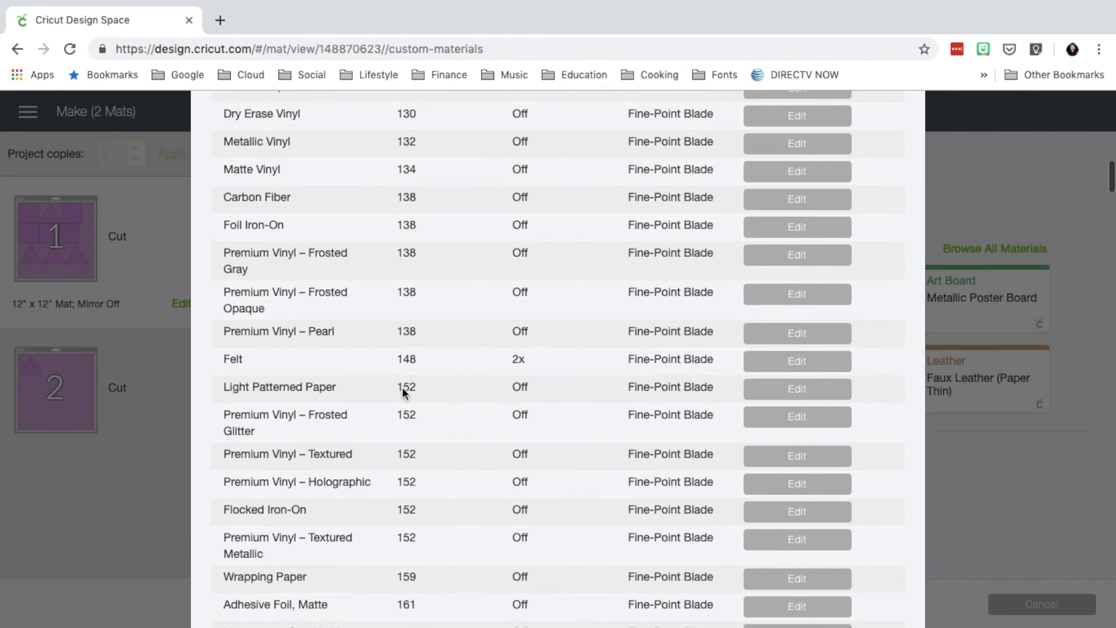
{"action": "scroll", "coordinate": [403, 387], "scroll_direction": "up", "scroll_amount": 10}
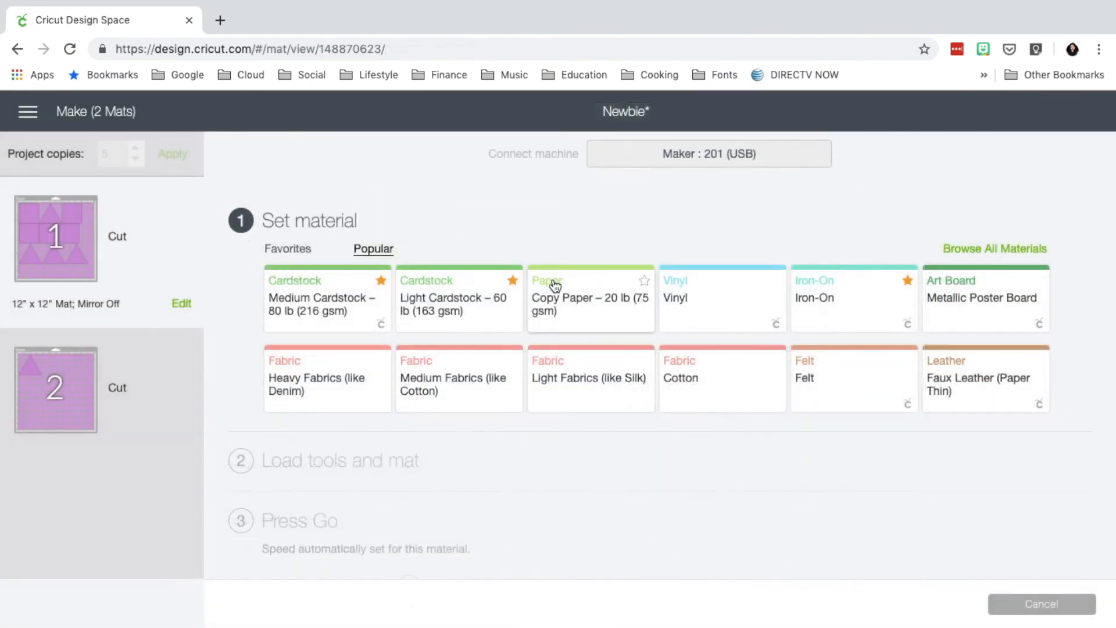
{"action": "left_click", "coordinate": [483, 314]}
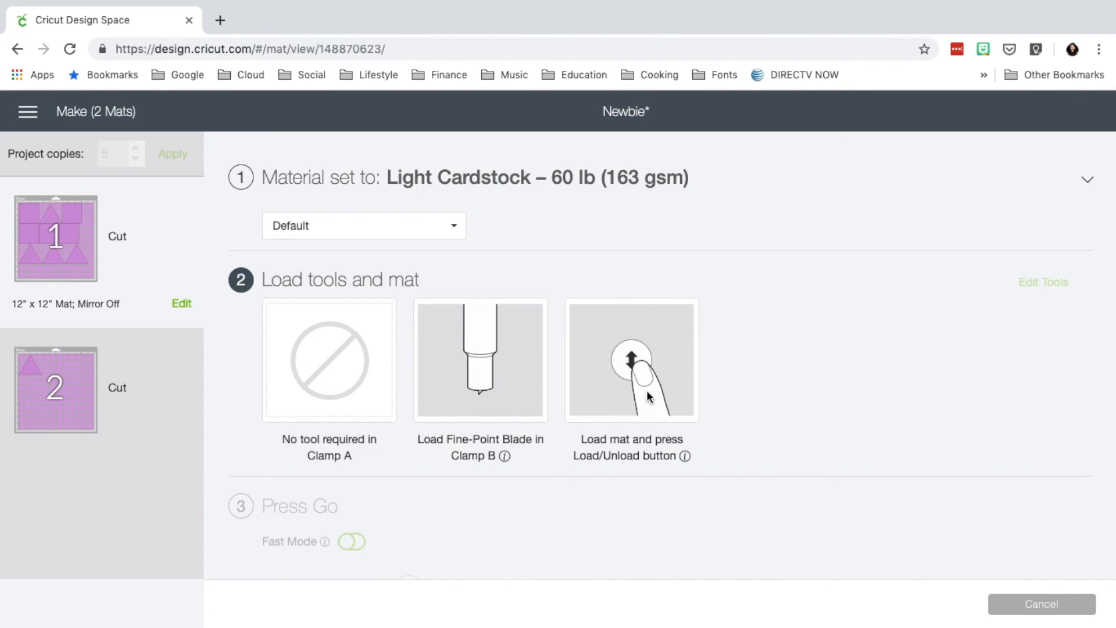
Step: Turn on Fast Mode for the cut and review the More, Default and Less pressure options, keeping Default
{"action": "scroll", "coordinate": [717, 386], "scroll_direction": "down", "scroll_amount": 2}
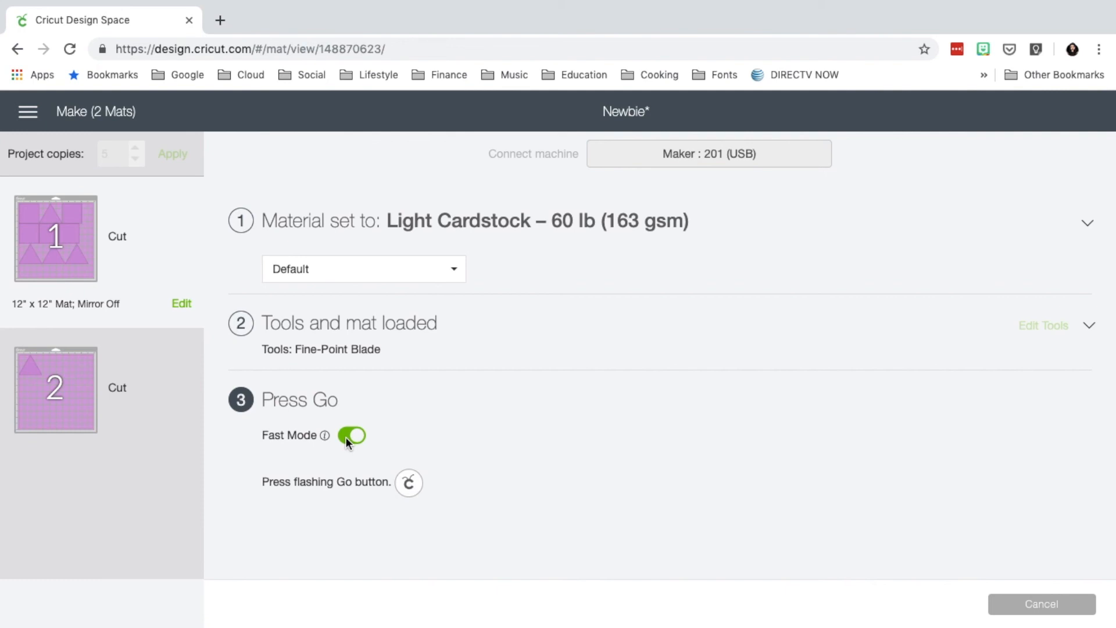
{"action": "left_click", "coordinate": [455, 271]}
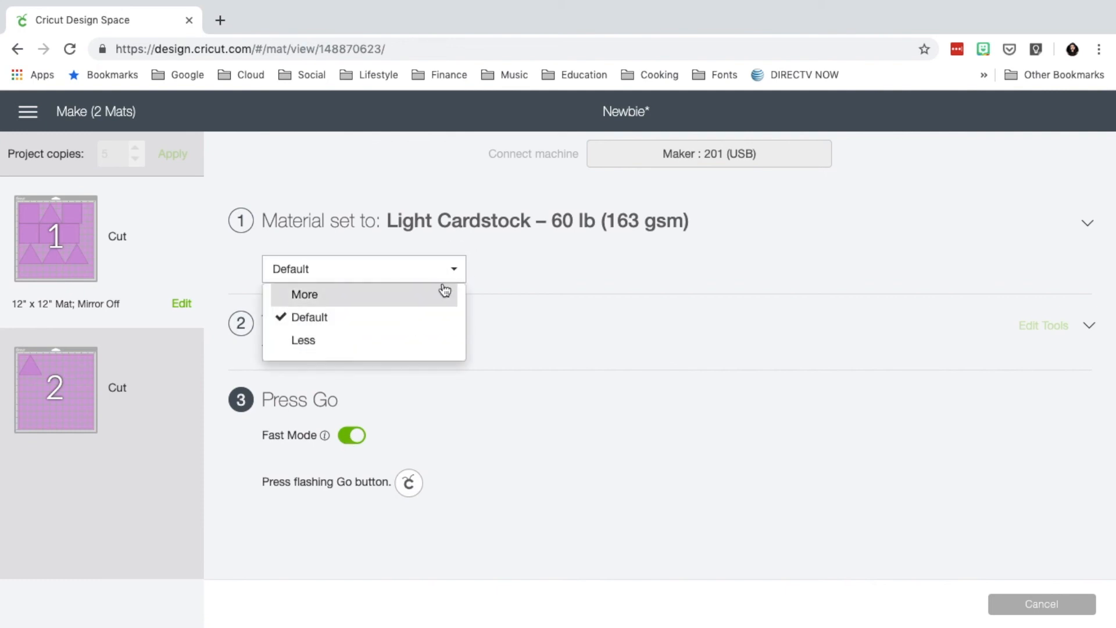
{"action": "left_click", "coordinate": [457, 272]}
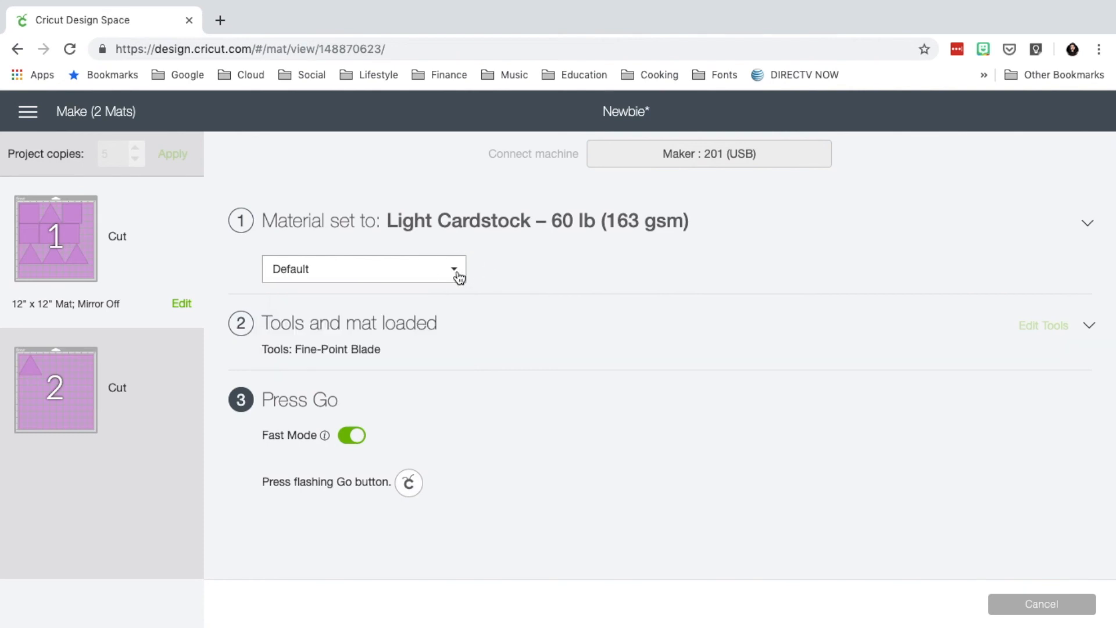